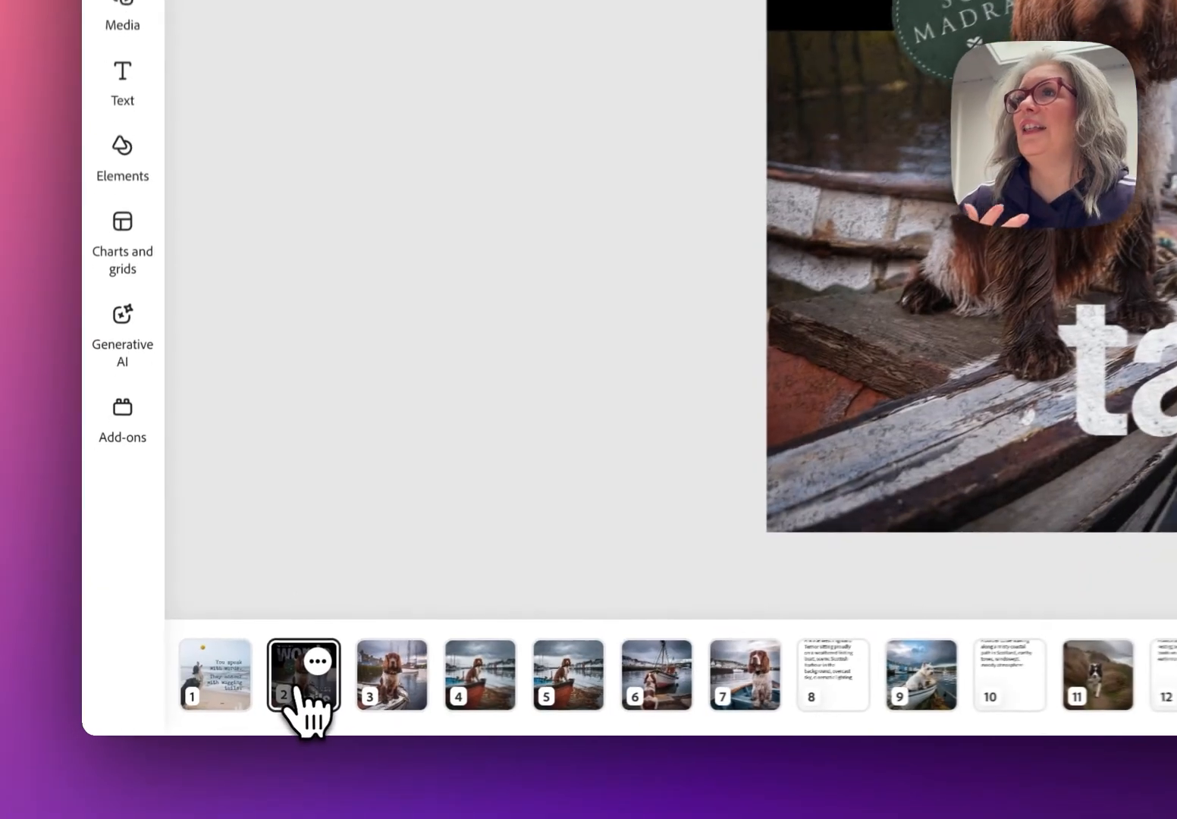
Examine the spaniel advert with the large "words" and "tails" lettering on page 2 up close, and view the beach advert on page 1
click(194, 709)
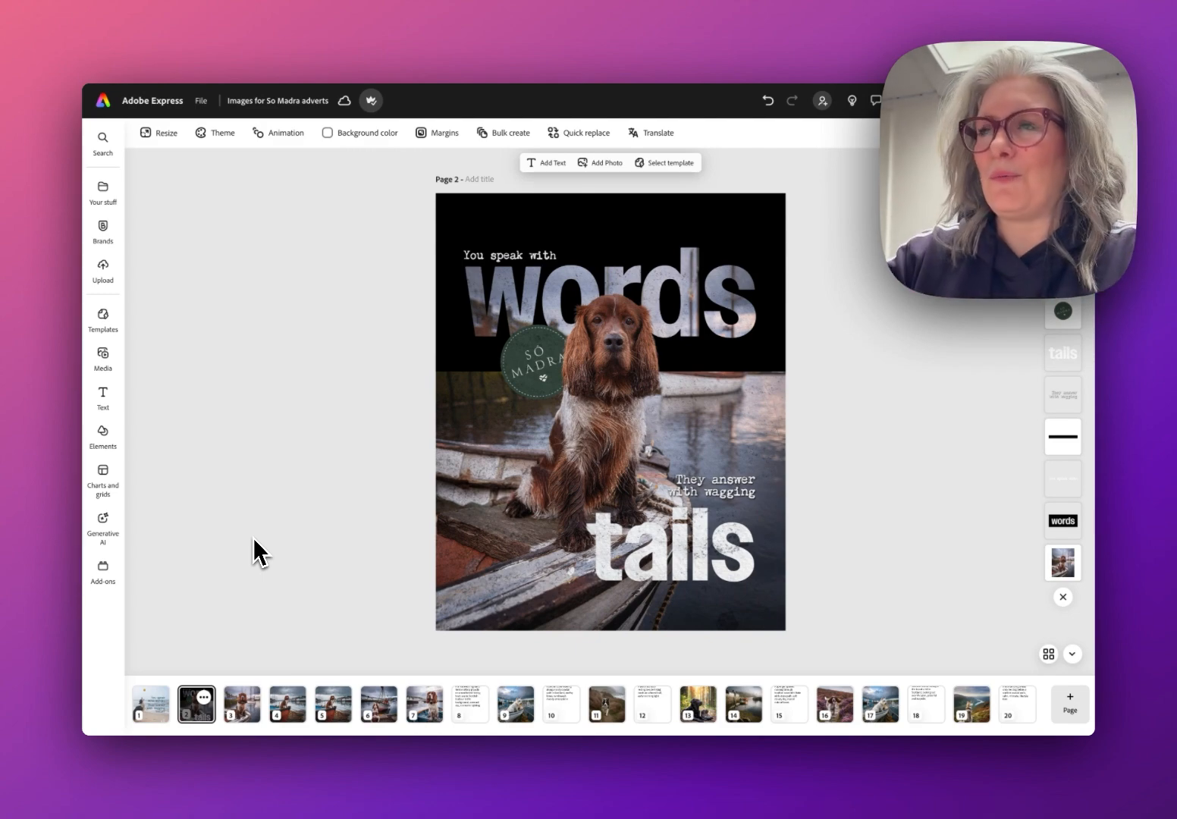
key(super+minus)
key(super+plus)
key(super+plus)
key(super+plus)
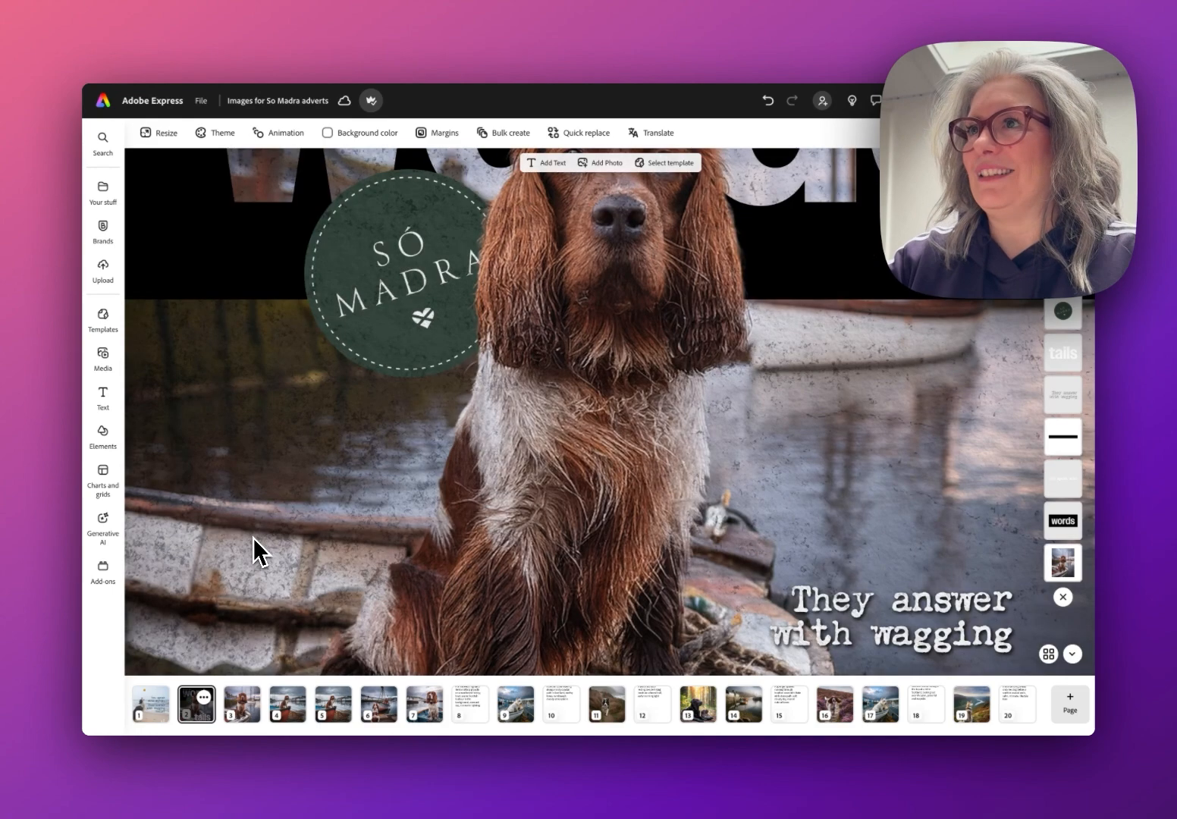
scroll(253, 537, down, 5)
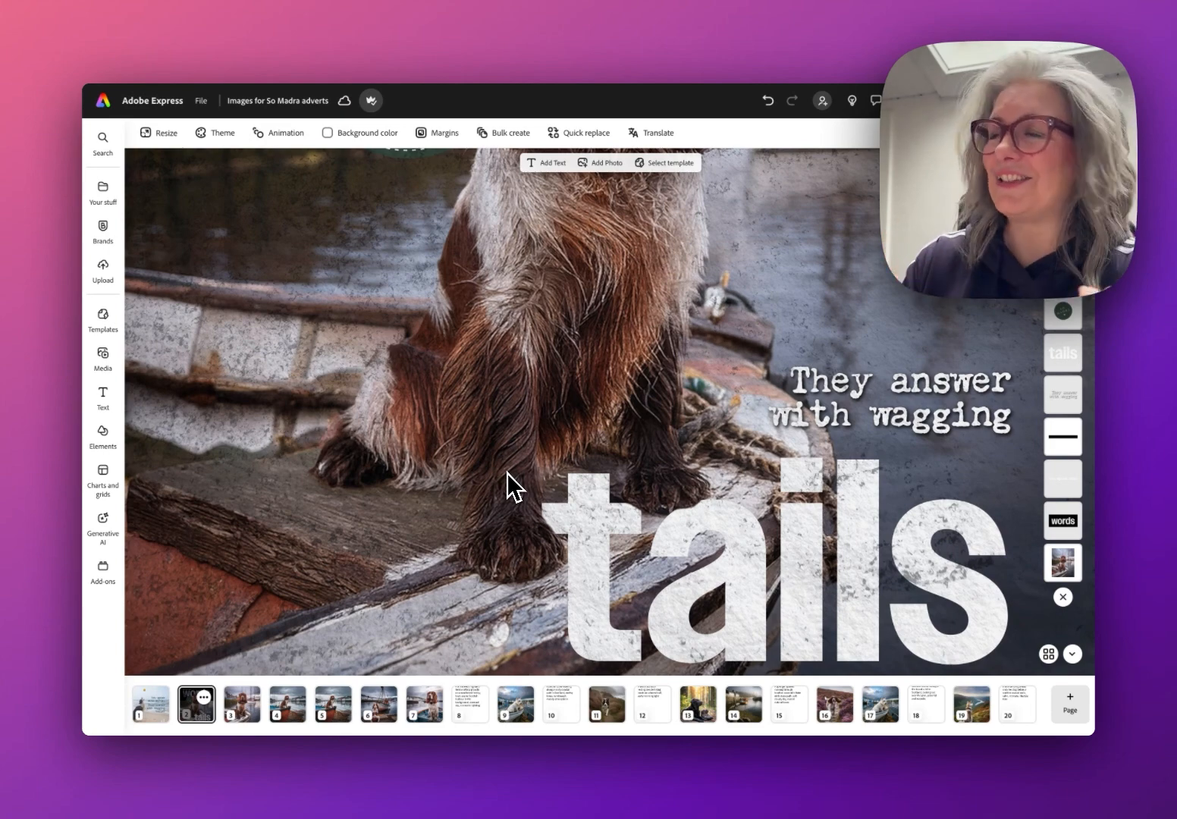
scroll(507, 474, up, 6)
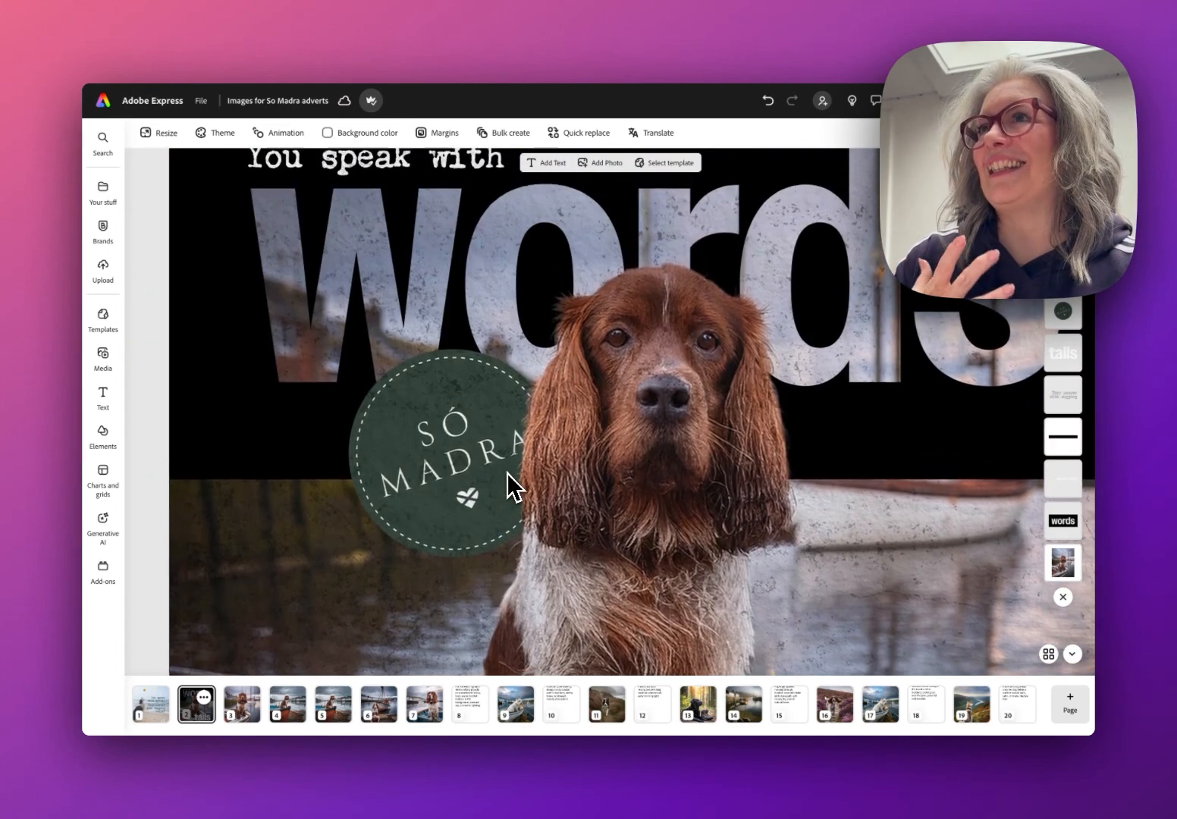
scroll(508, 474, up, 1)
key(super+minus)
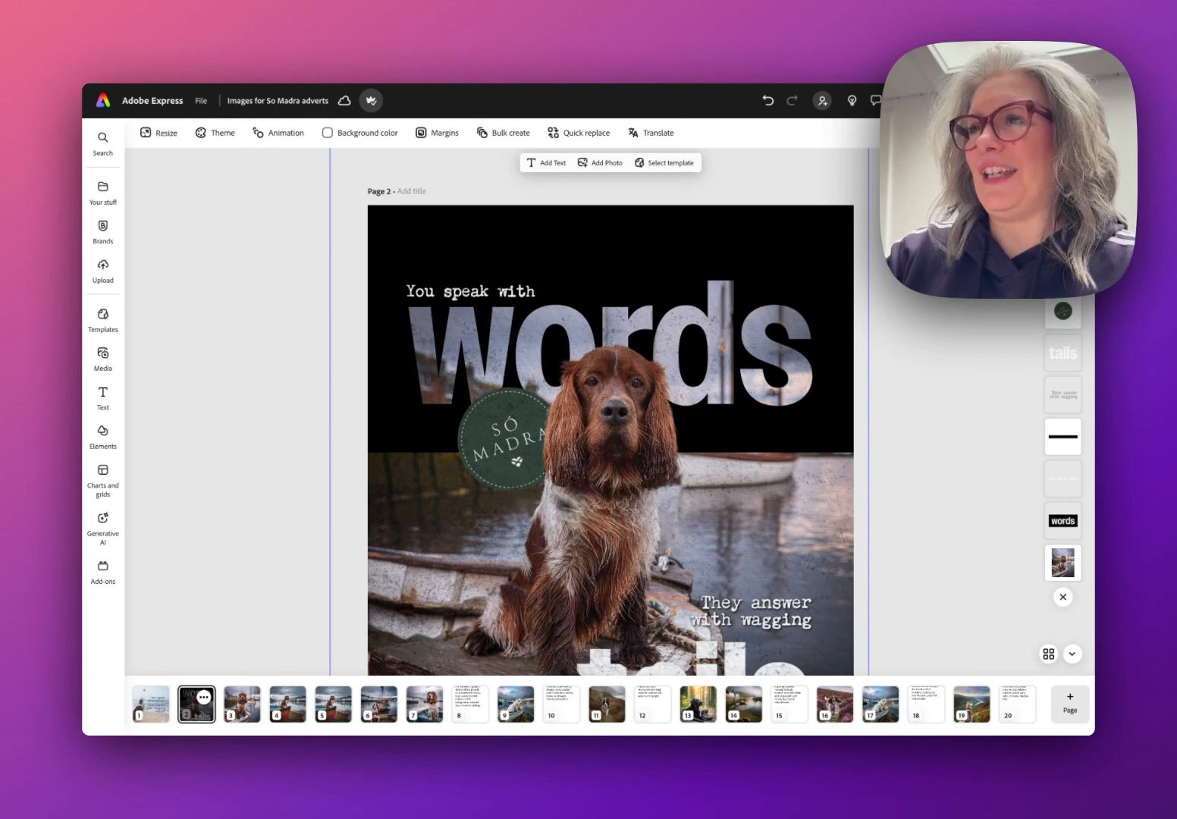
scroll(907, 512, down, 3)
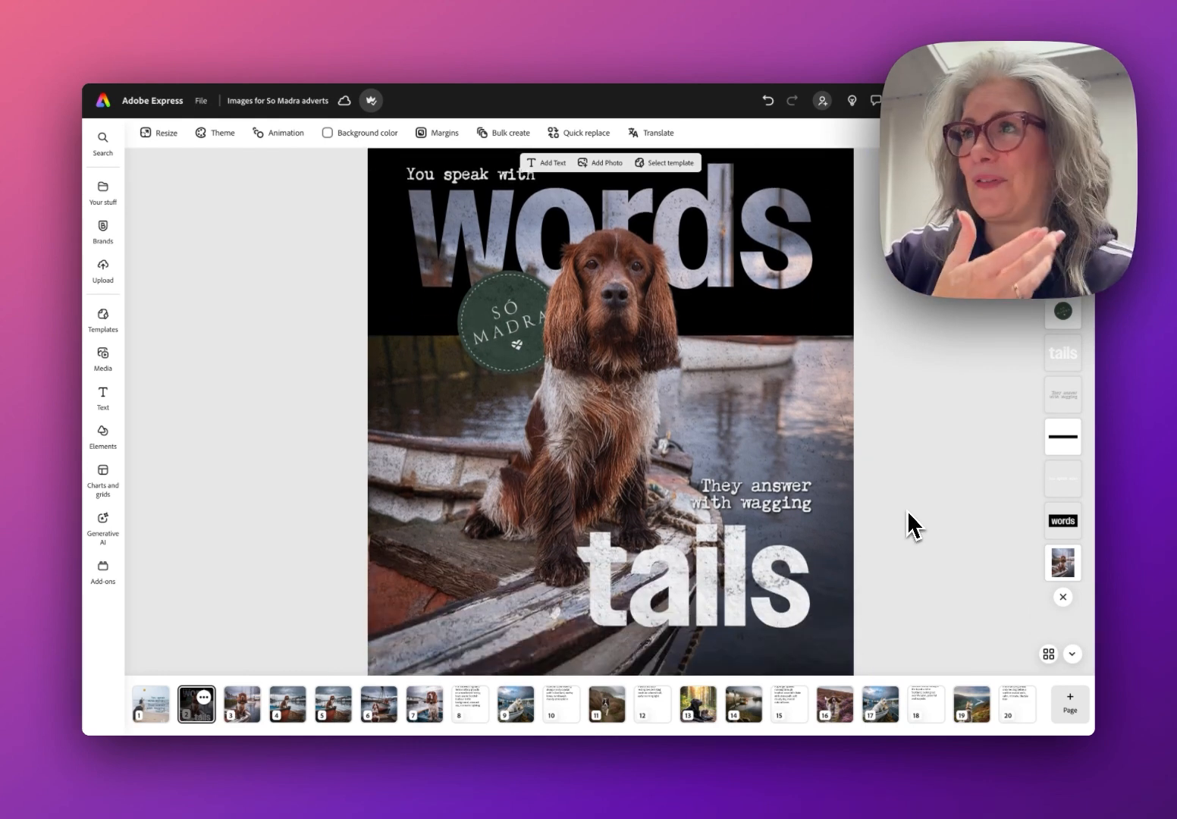
key(super+minus)
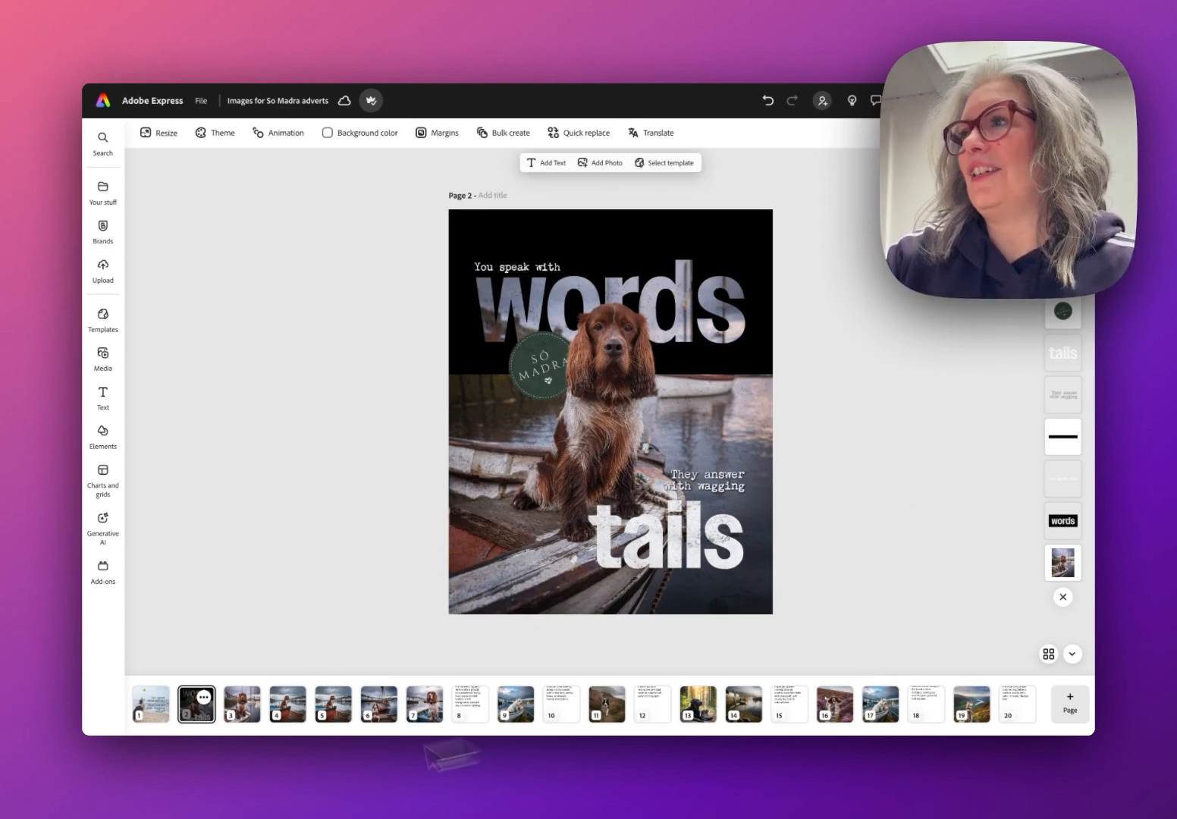
click(154, 717)
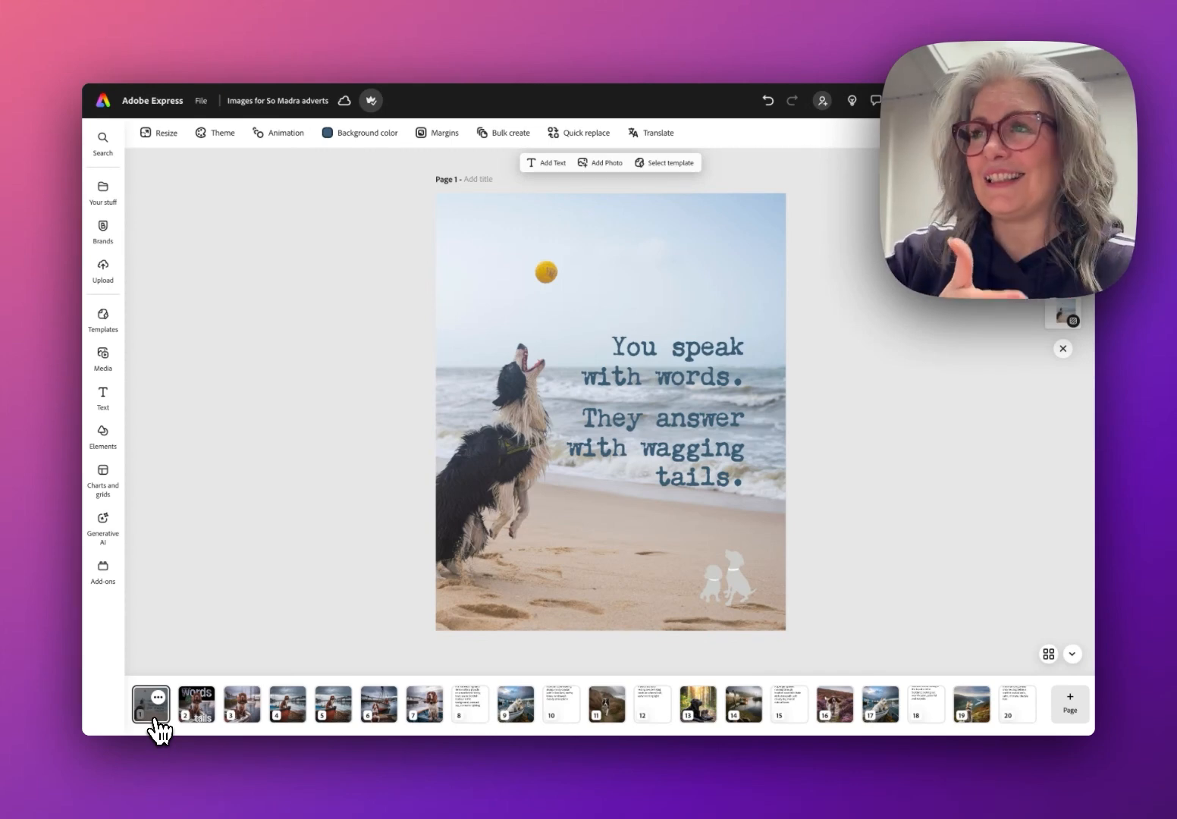
Add a Portrait (3:4) AI image placeholder on page 3, enlarge it and move it up over the spaniel photo
click(248, 723)
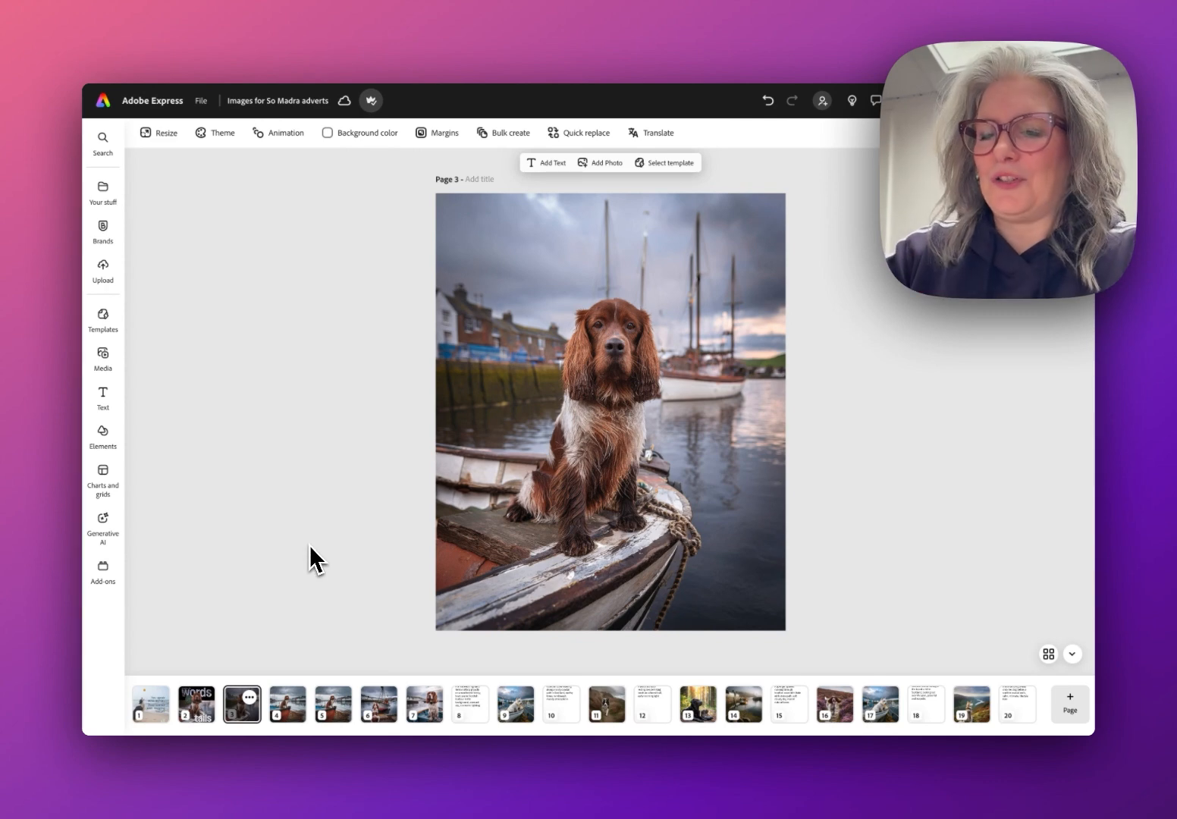
key(super+plus)
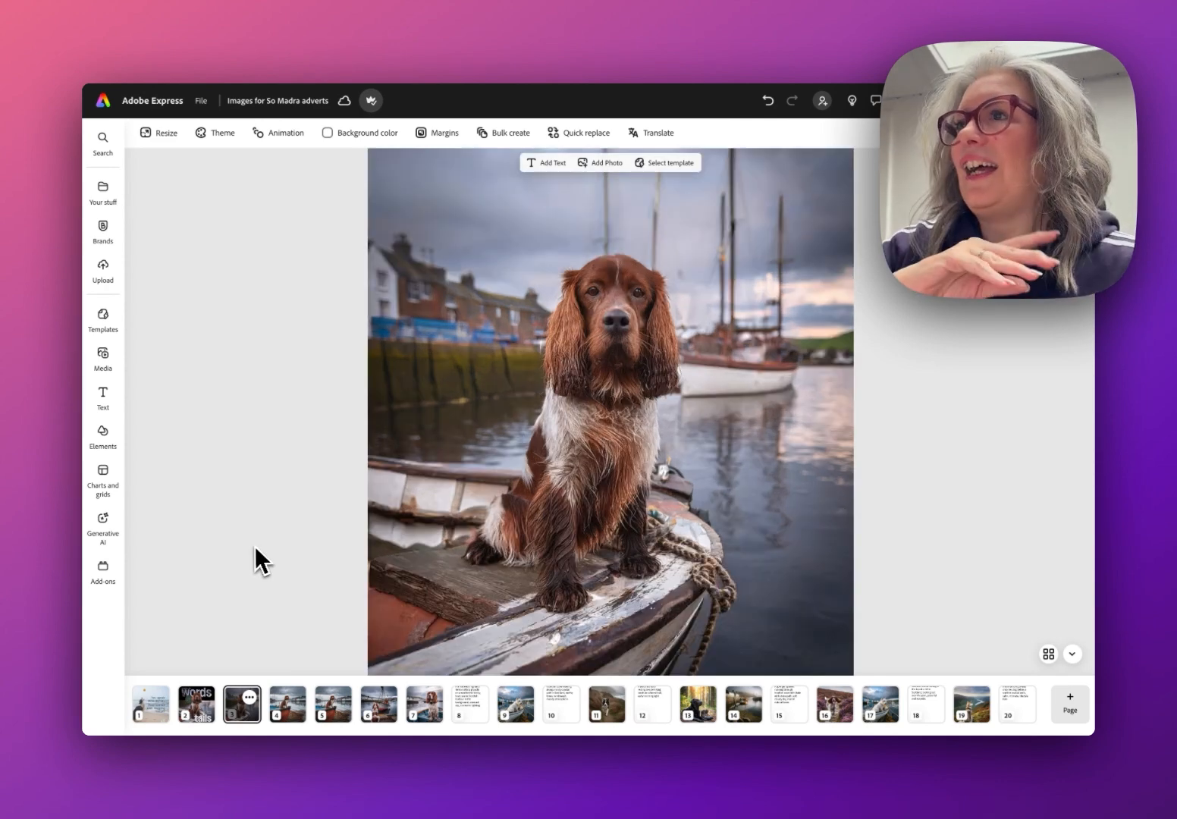
click(99, 531)
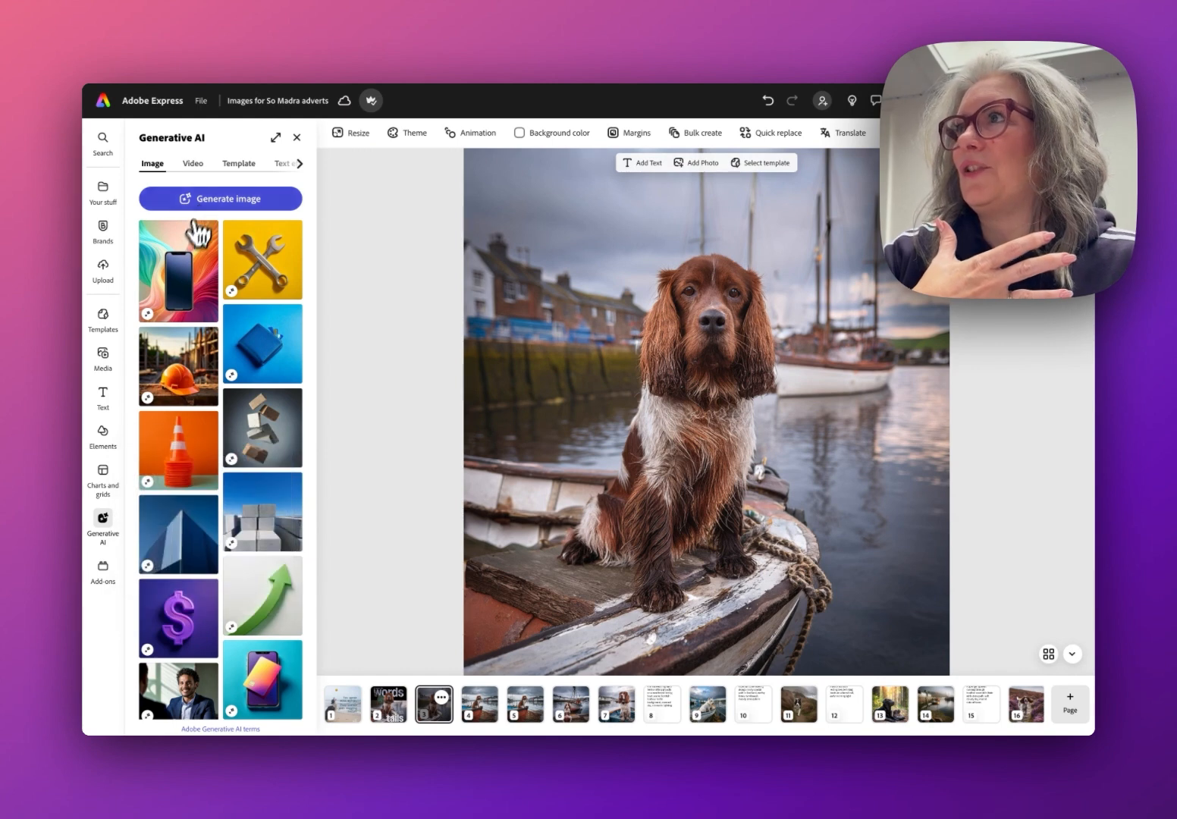
mouse_move(206, 205)
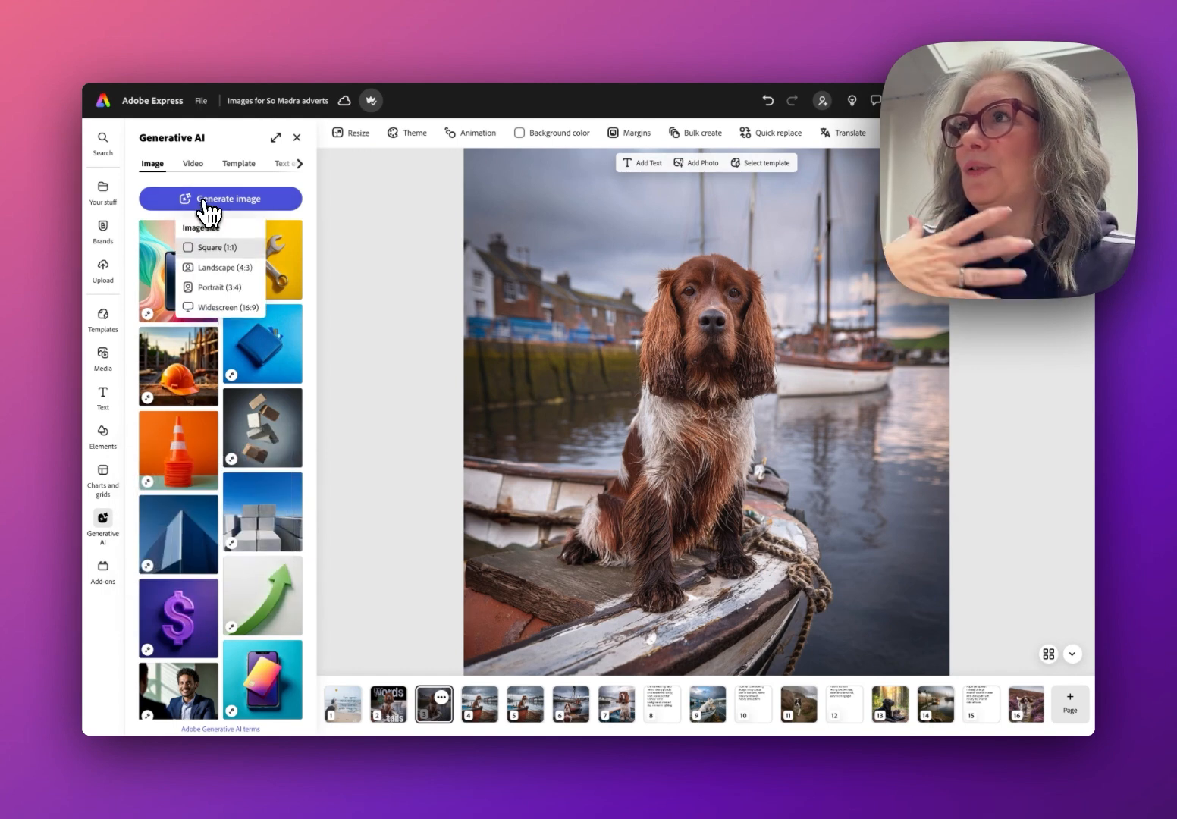
click(208, 289)
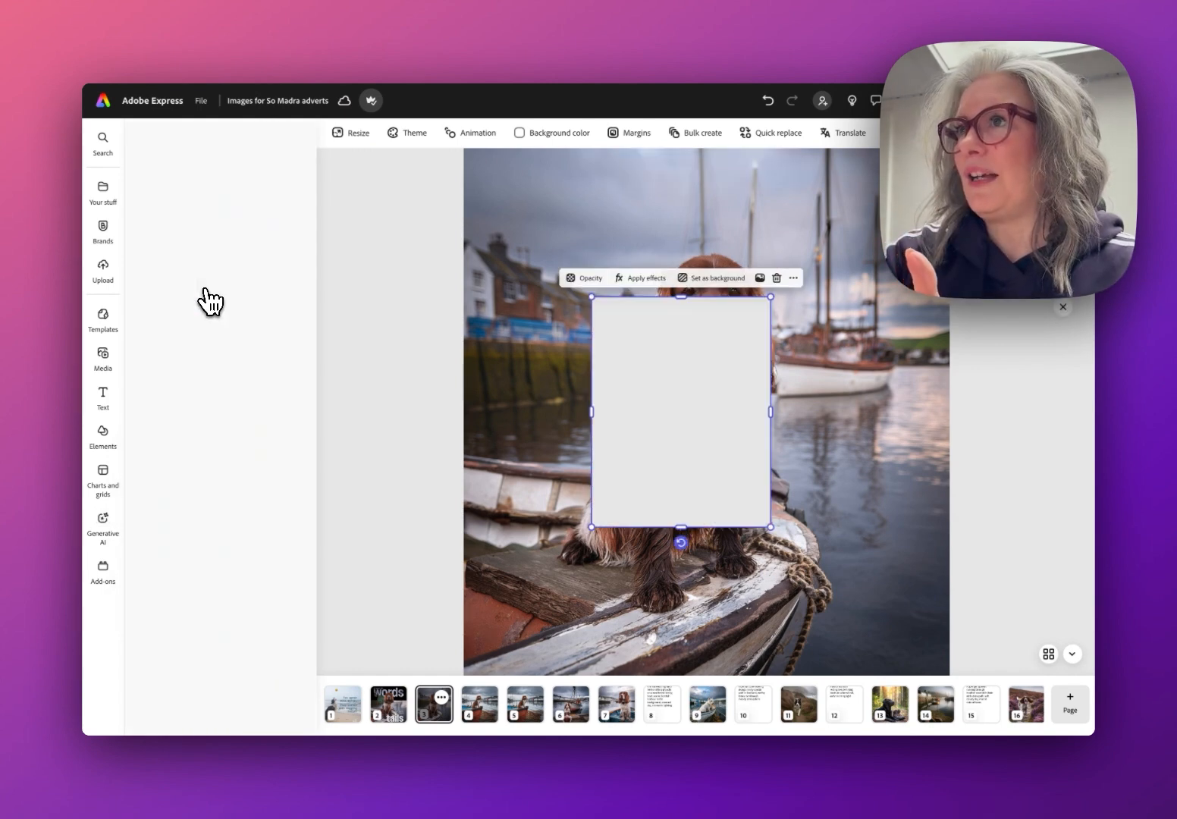
drag(770, 527, 889, 679)
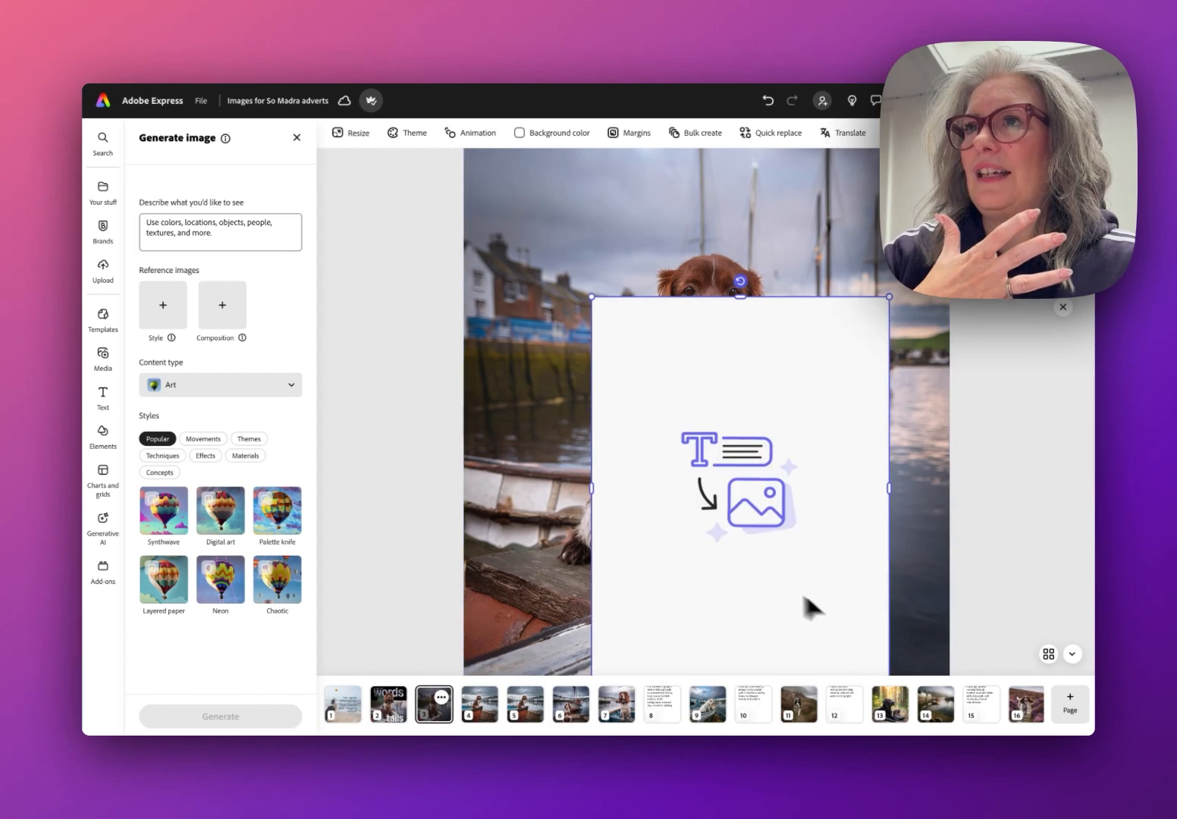
drag(783, 586, 813, 507)
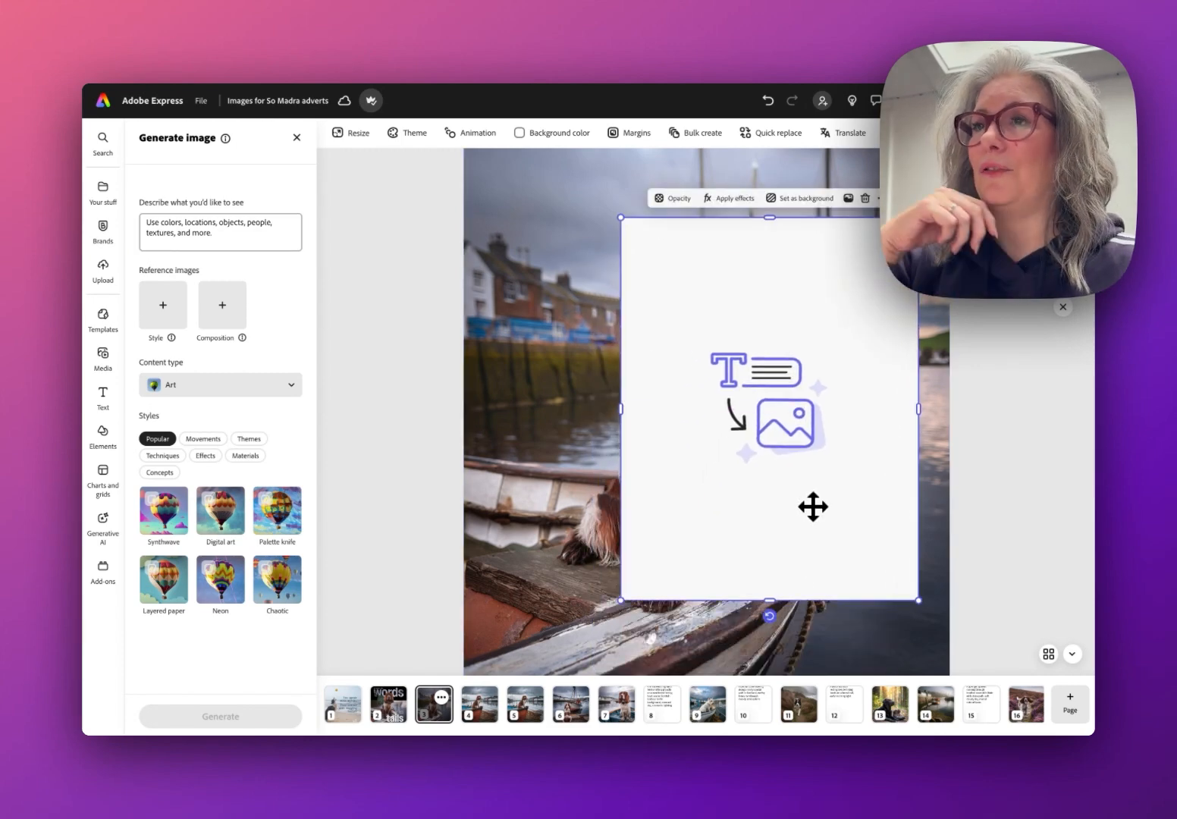
Enter the prompt "A springer spaniel sitting proudly on a weathered fishing boat, scenic Scottish harbour in the background, overcast sky, cinematic lighting"
click(213, 223)
key(ctrl+v)
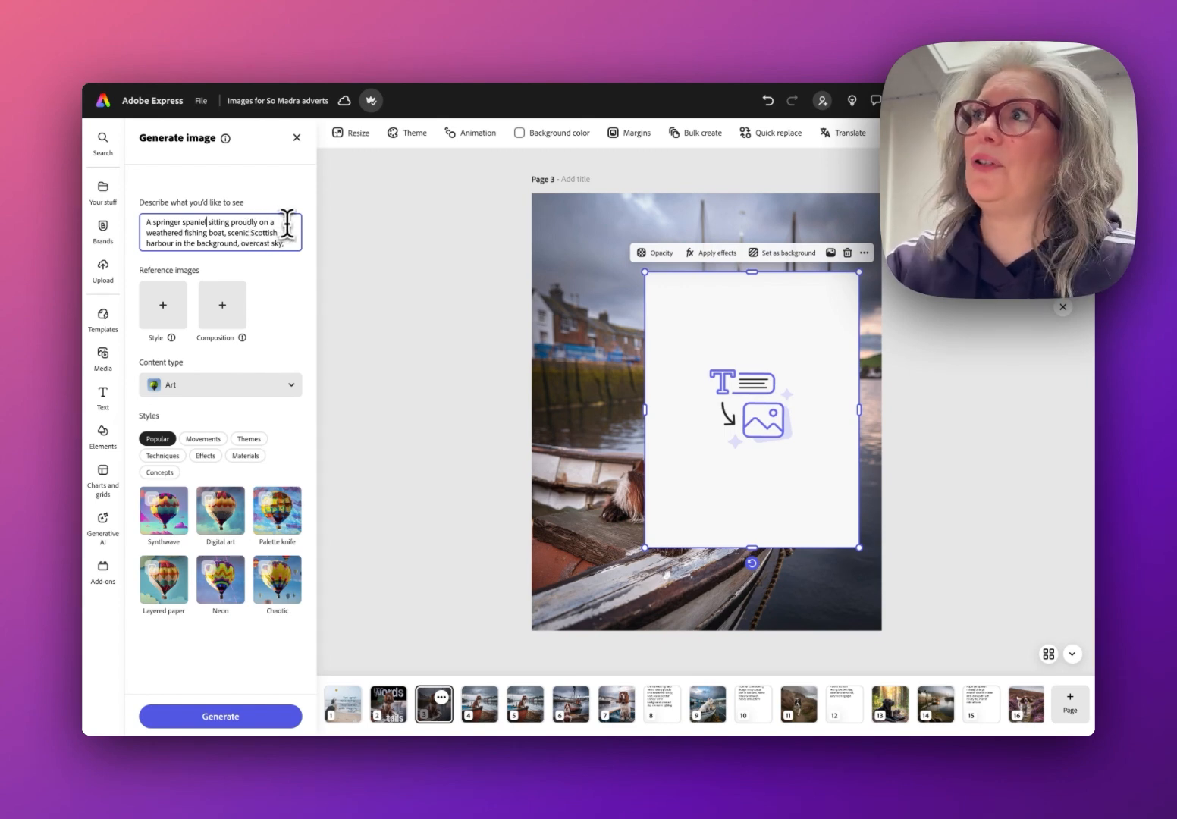
scroll(287, 224, down, 1)
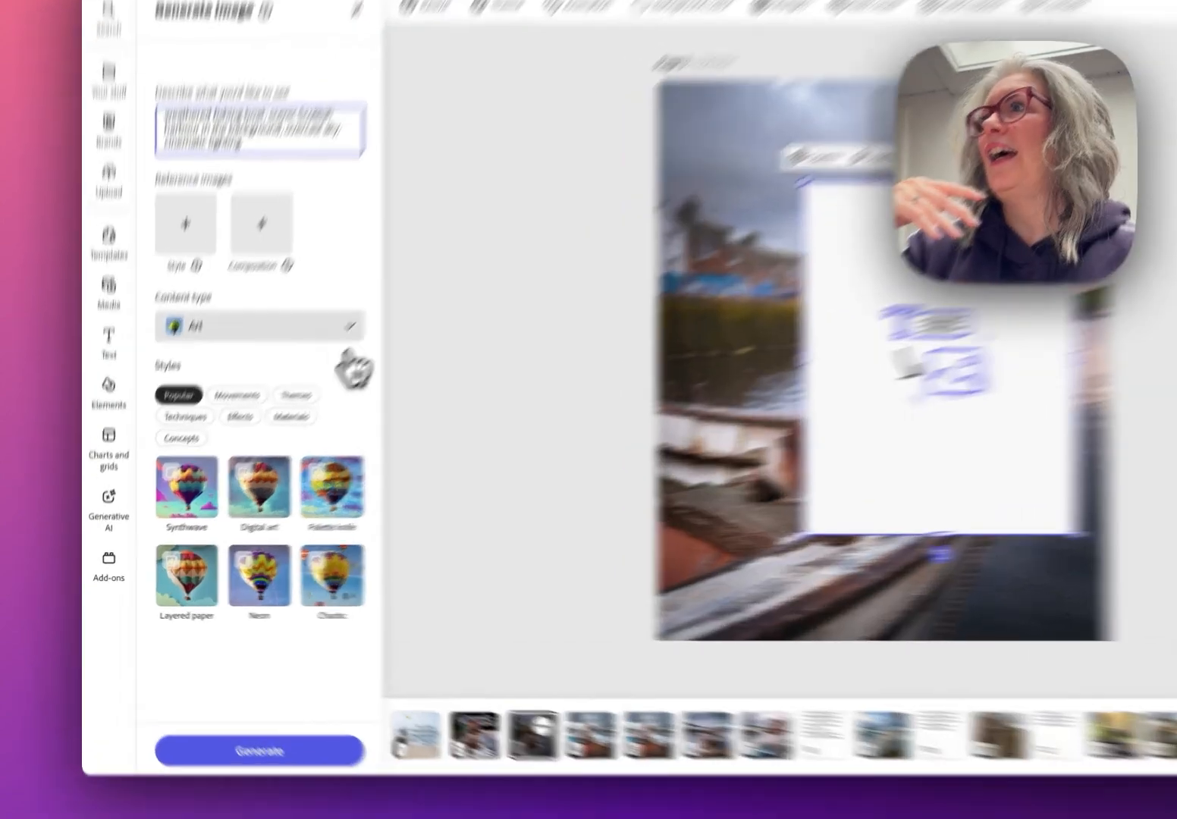
Set the content type to Photo with the Hyper realistic theme style and generate the images
click(291, 384)
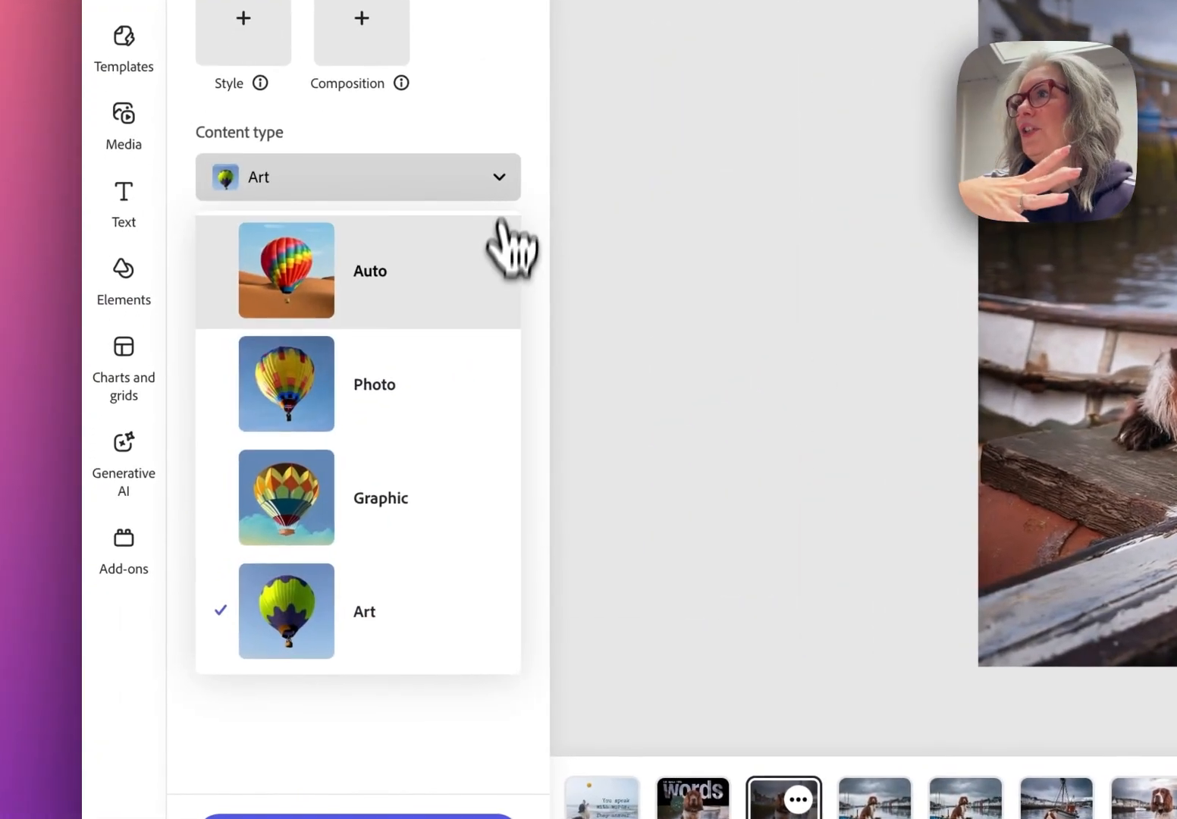
click(486, 388)
click(419, 286)
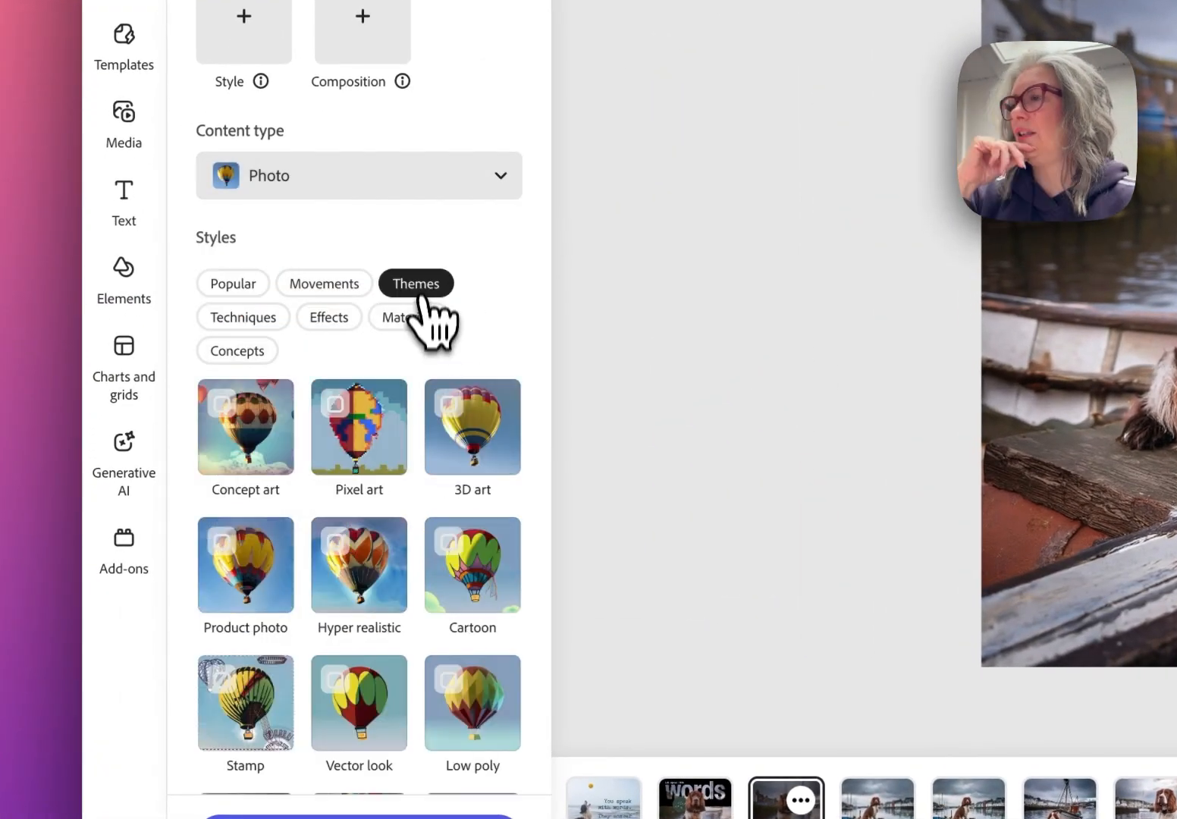
click(351, 548)
scroll(510, 372, down, 4)
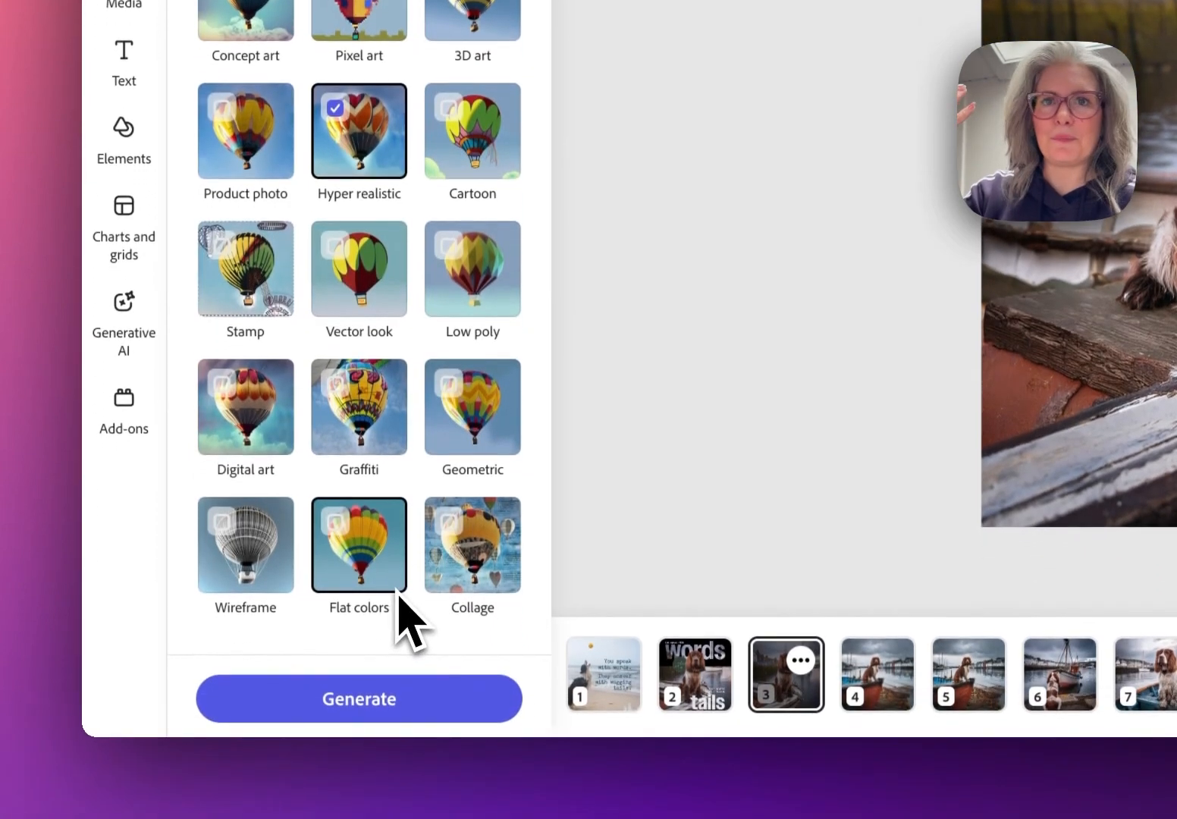
click(376, 694)
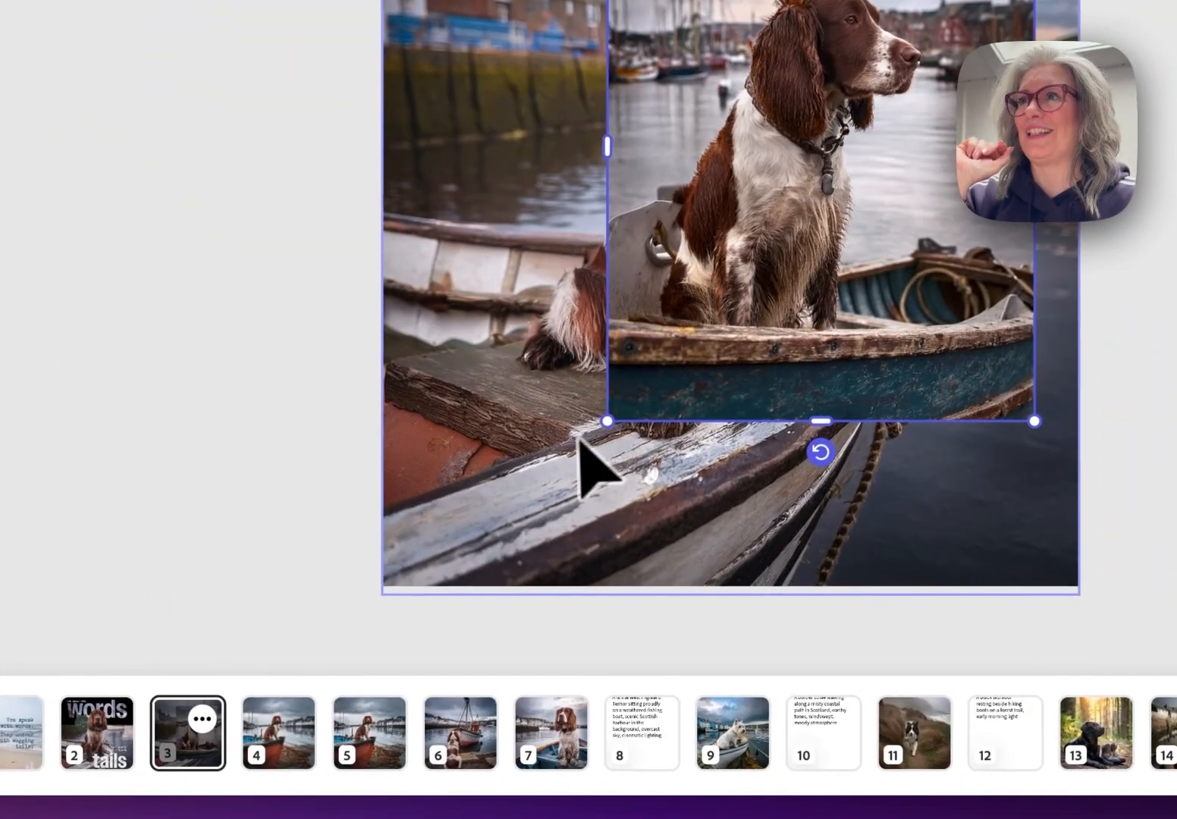
Enlarge and position the generated spaniel image so that it covers nearly the whole of page 3
drag(607, 421, 478, 585)
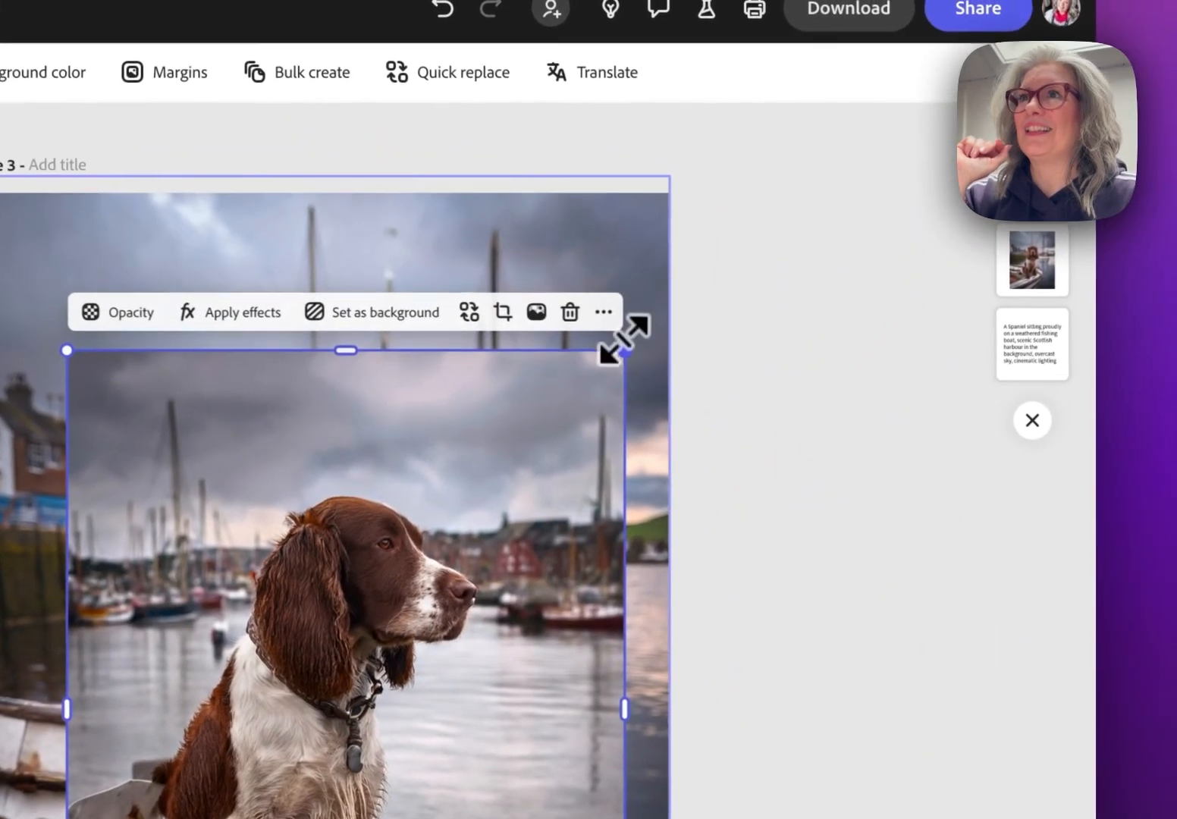
drag(761, 190, 899, 17)
drag(699, 191, 608, 200)
drag(468, 361, 465, 364)
Examine the generated spaniel's head, collar, wet fur and the boat's edge in close-up, and view the whole page
scroll(438, 452, up, 5)
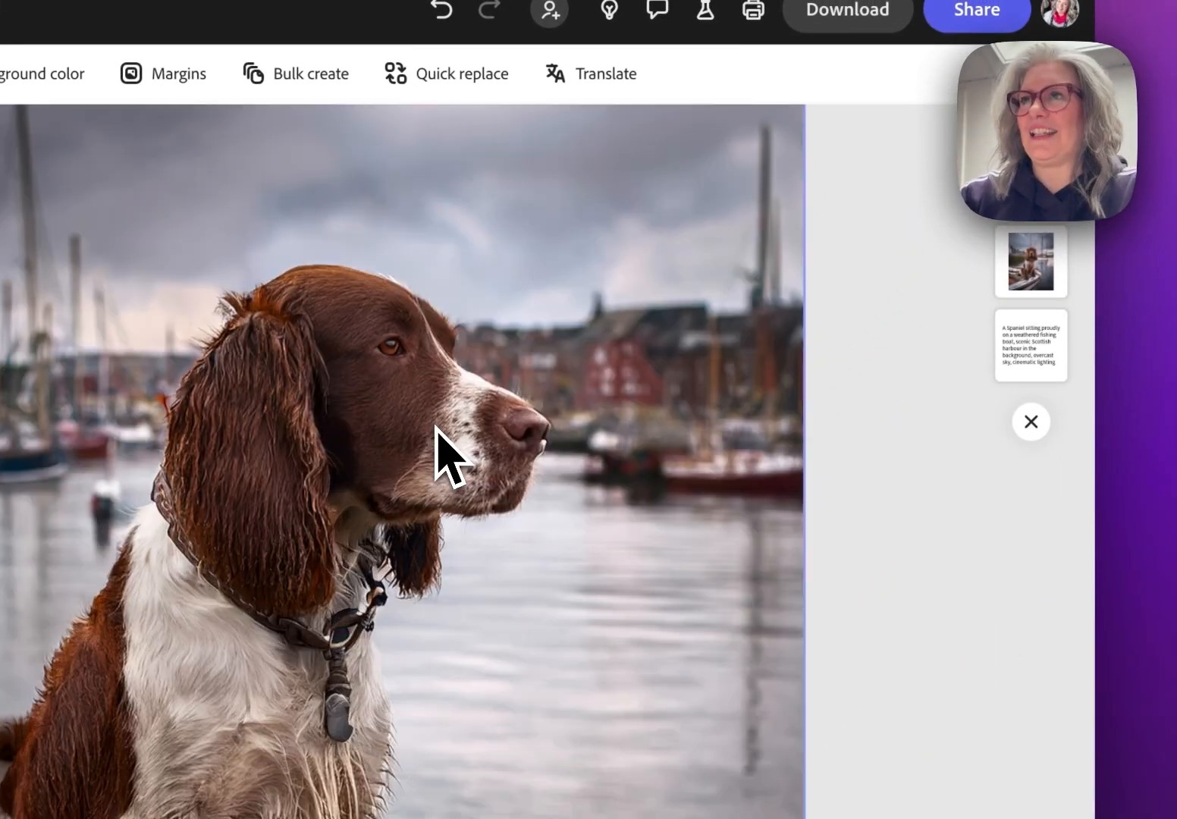
key(super+equal)
scroll(437, 429, down, 4)
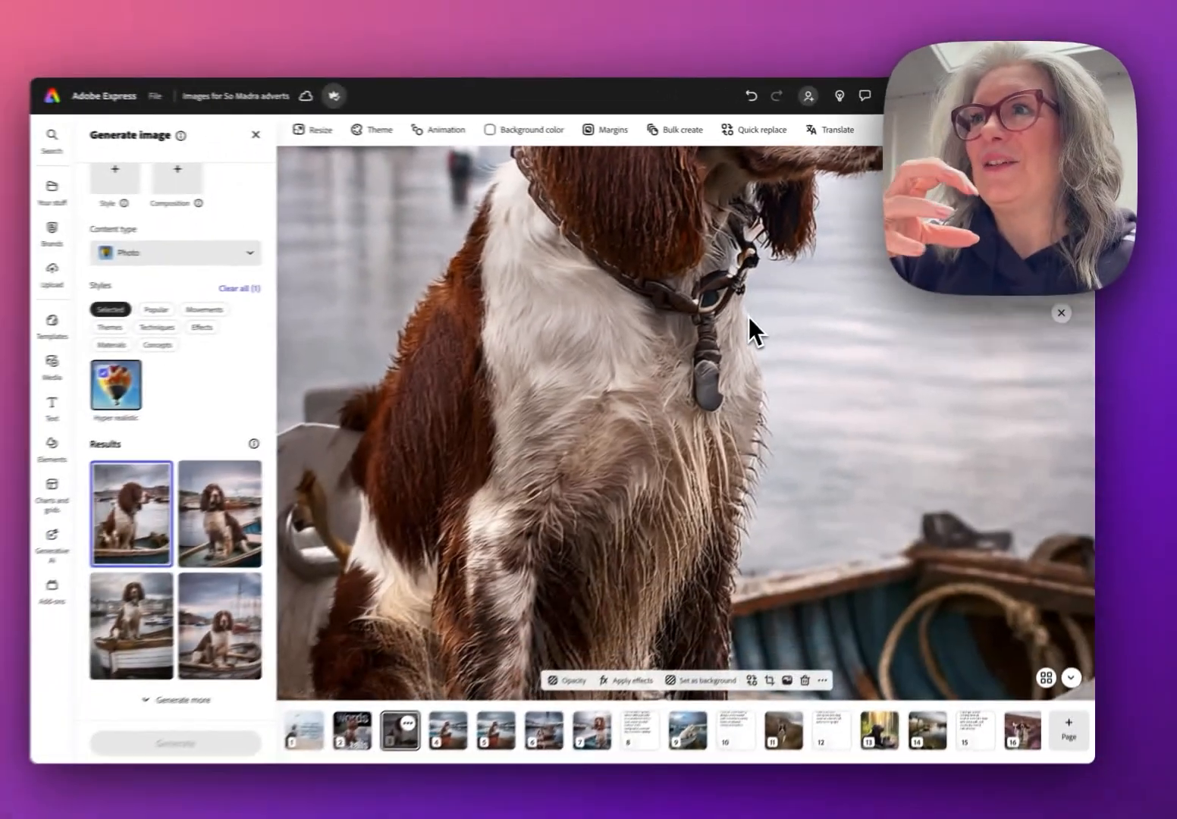
scroll(765, 311, down, 2)
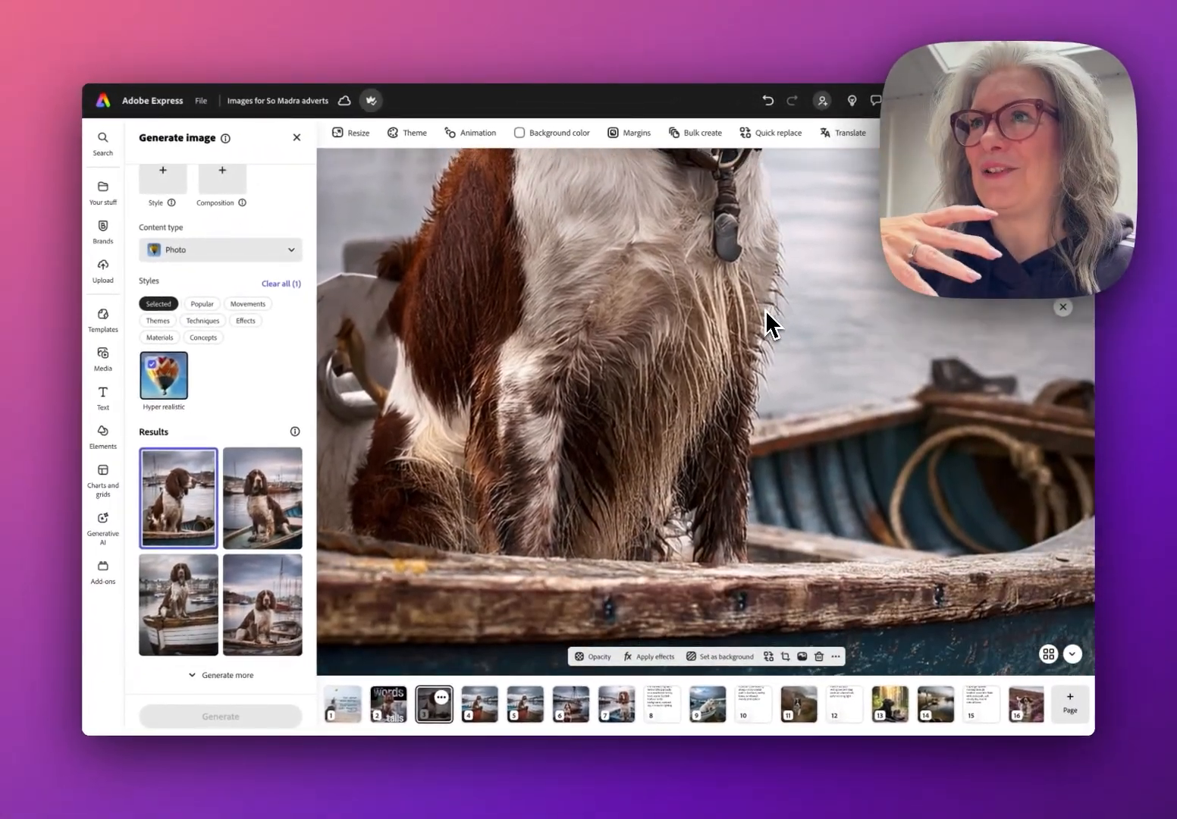
scroll(765, 311, up, 1)
scroll(767, 322, up, 2)
key(super+minus)
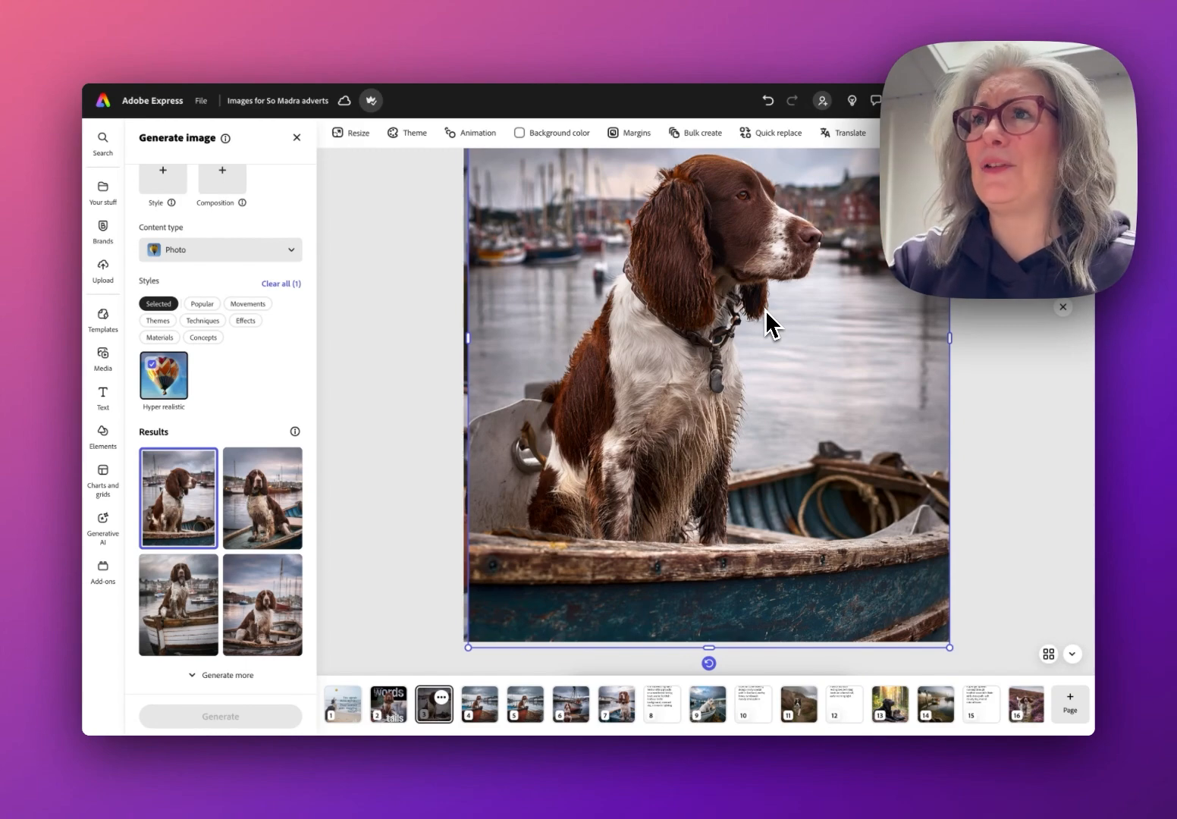
key(super+minus)
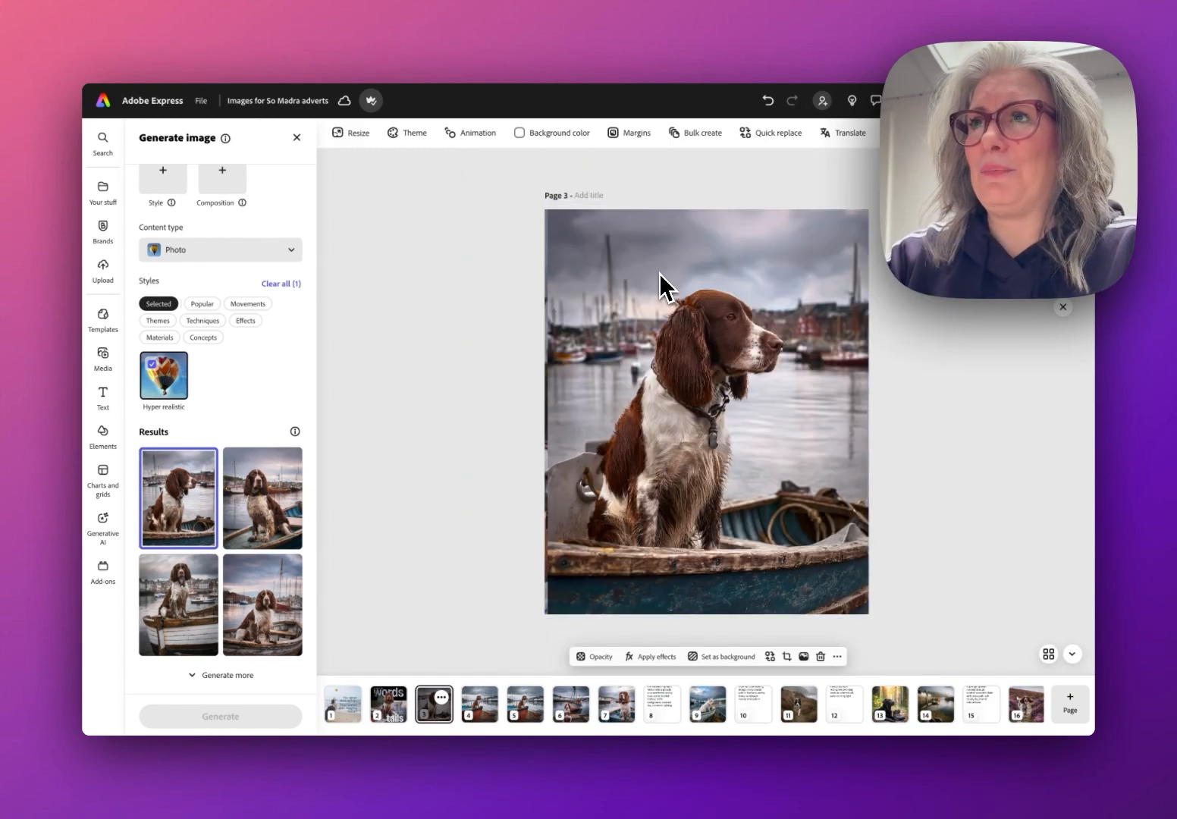
Compare the generated spaniel variations on the page, keep the one with the dog's head in profile, and shift it slightly upward
click(262, 523)
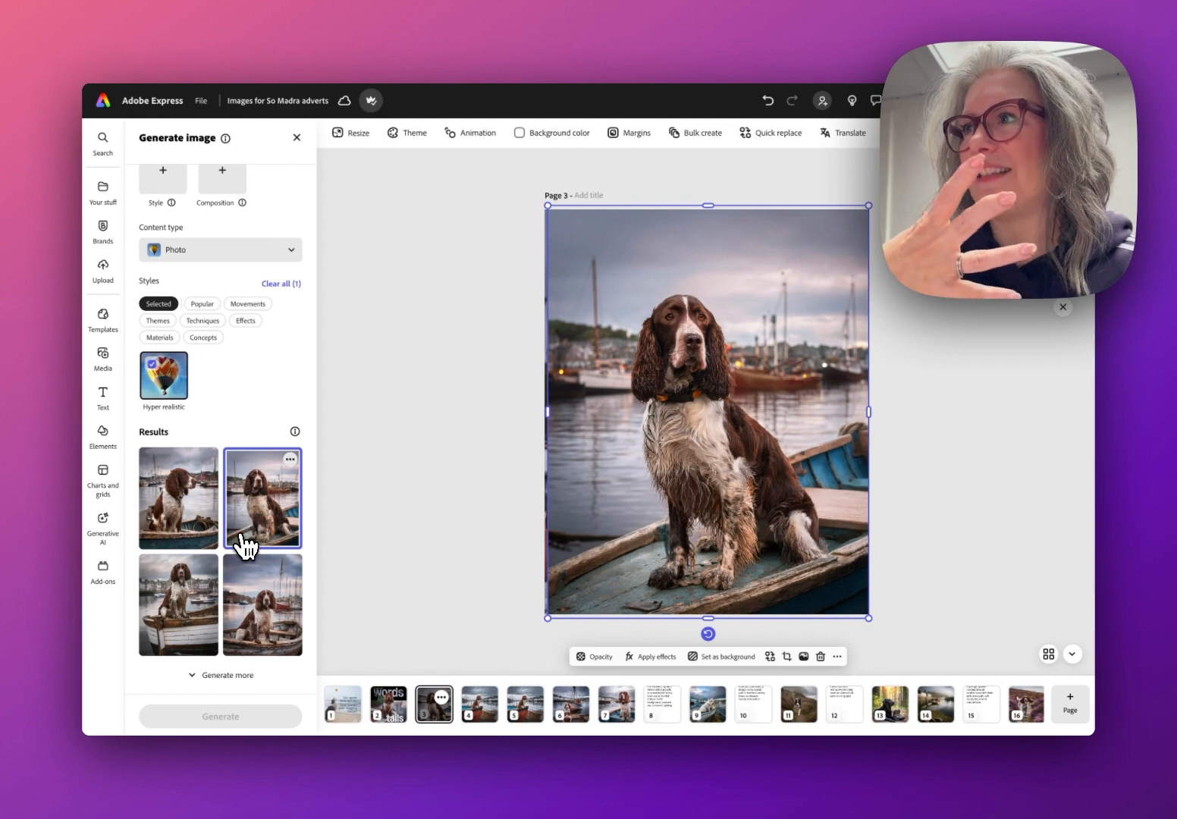
click(186, 604)
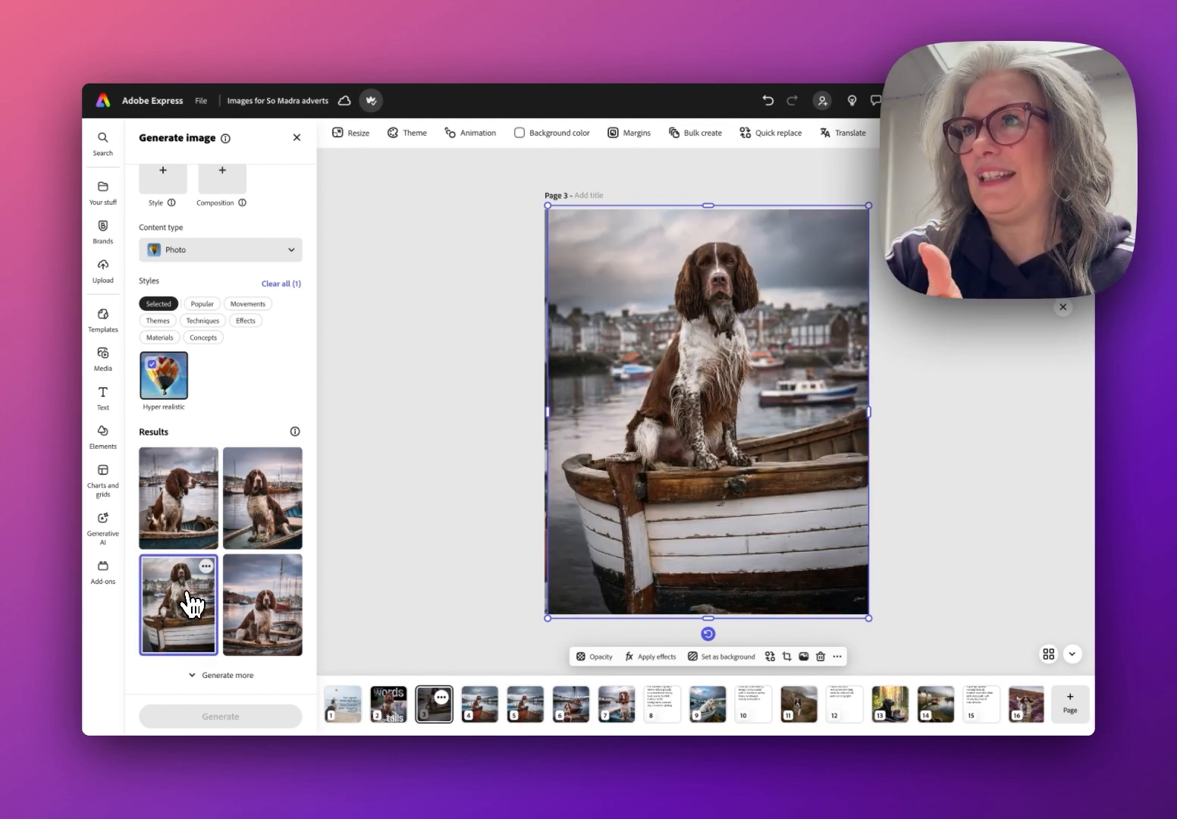
click(247, 618)
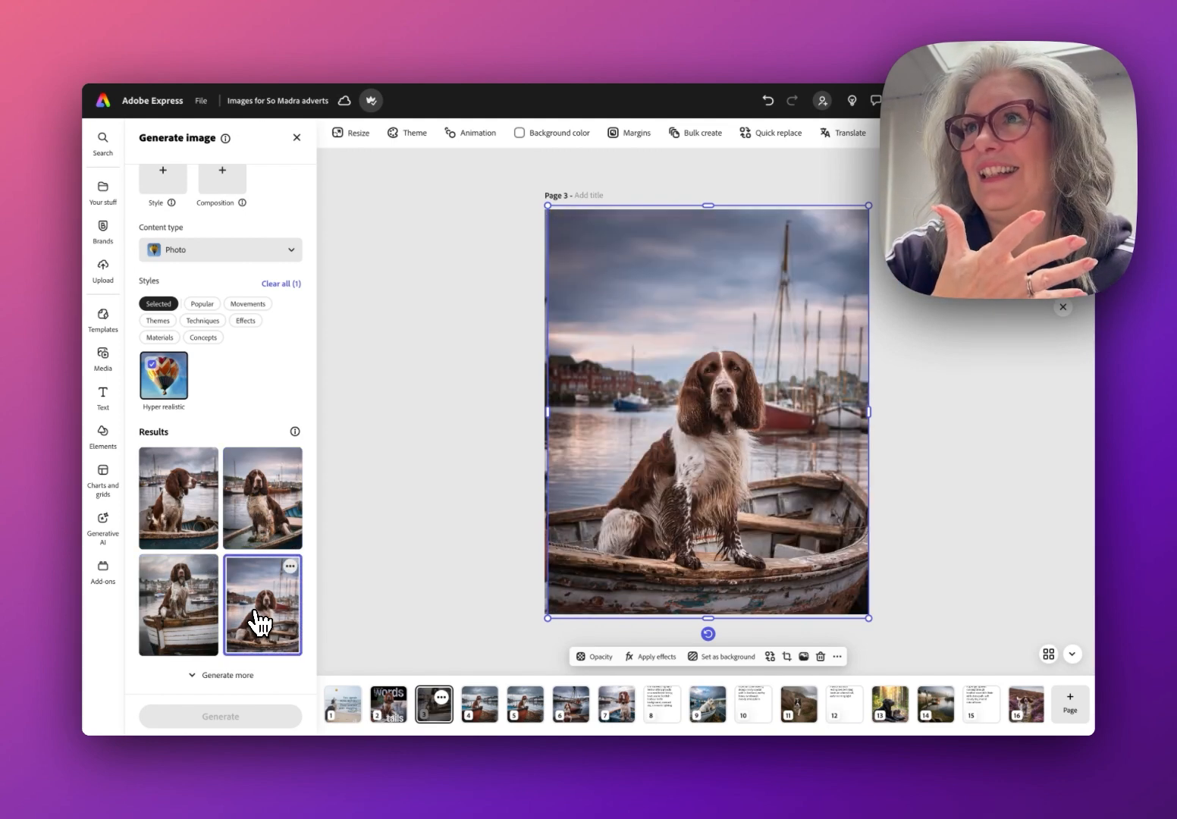
click(193, 618)
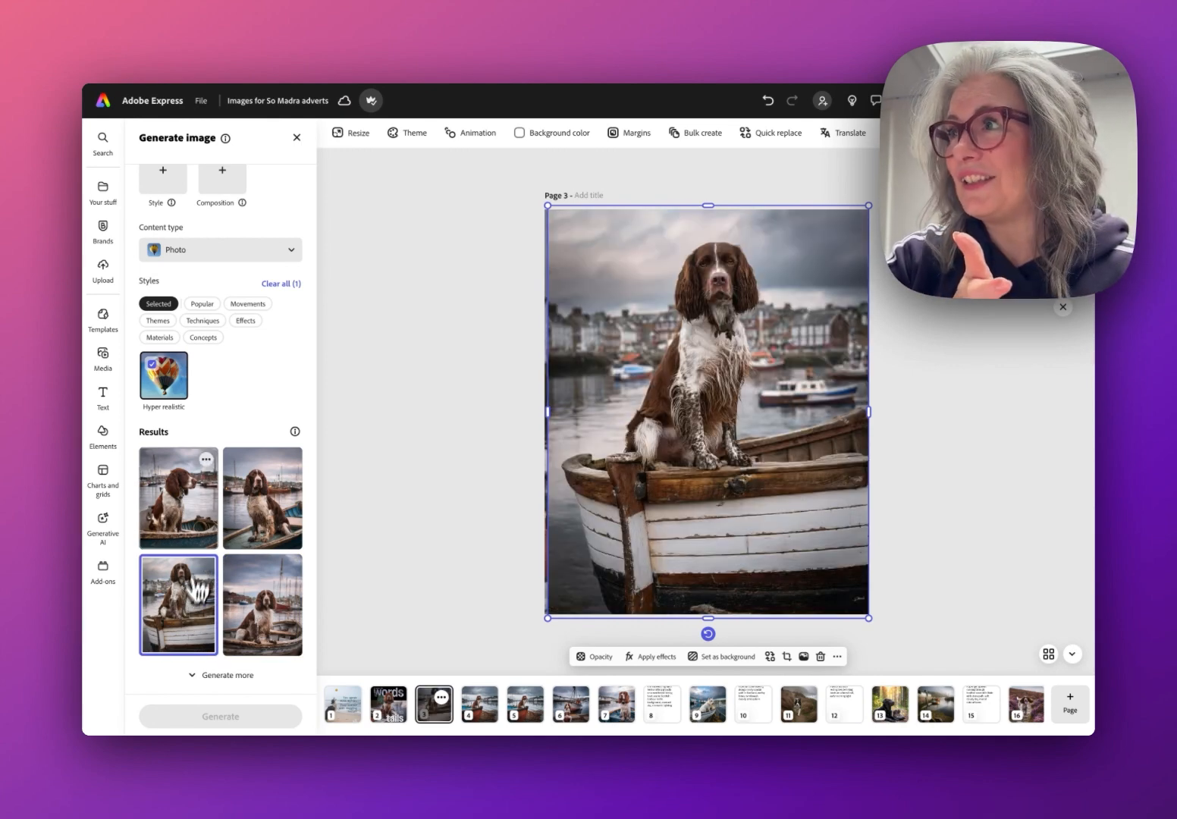
click(250, 527)
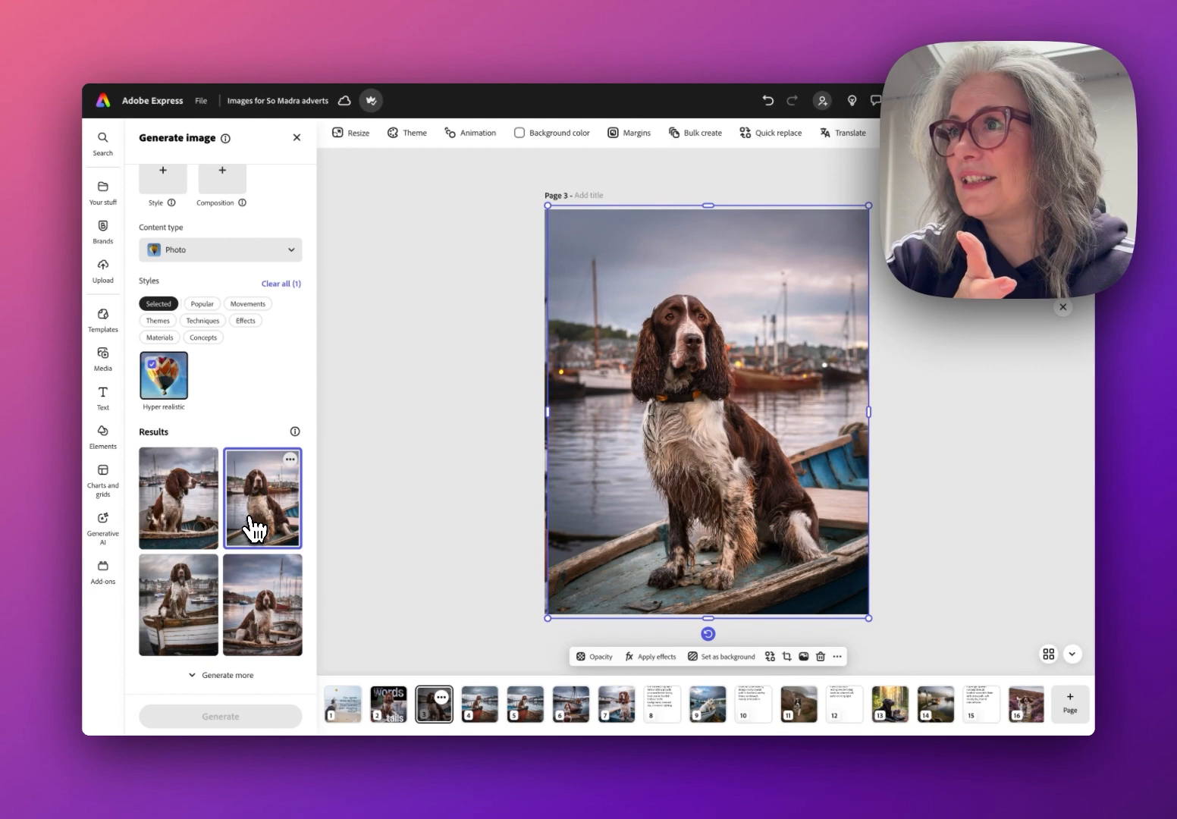
click(174, 618)
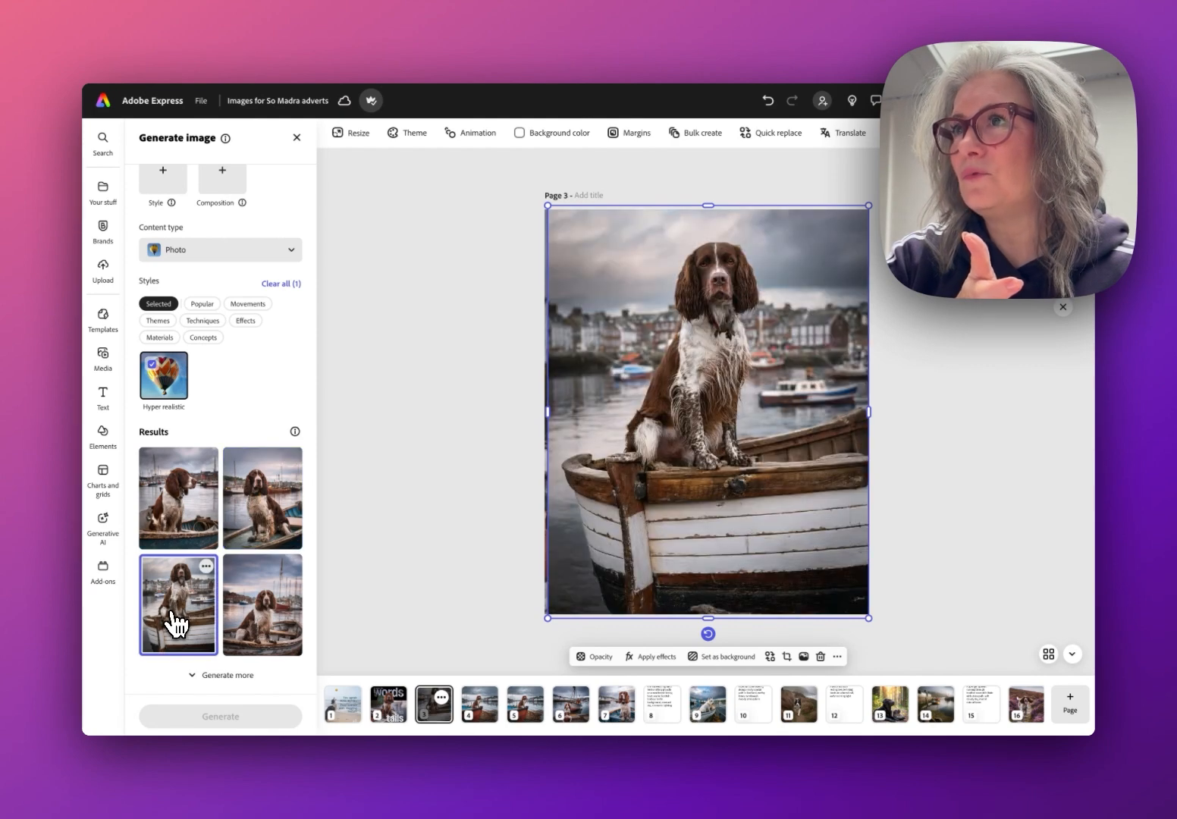
click(201, 524)
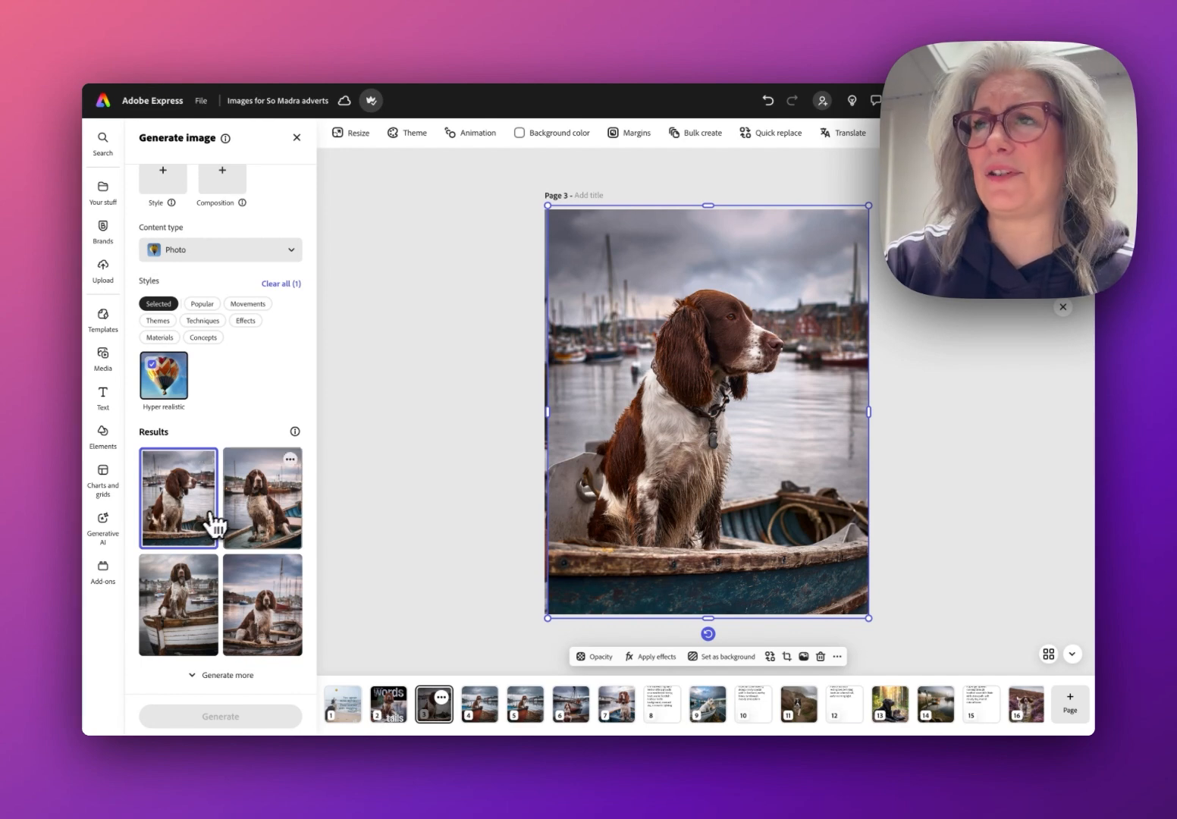
drag(766, 334, 767, 328)
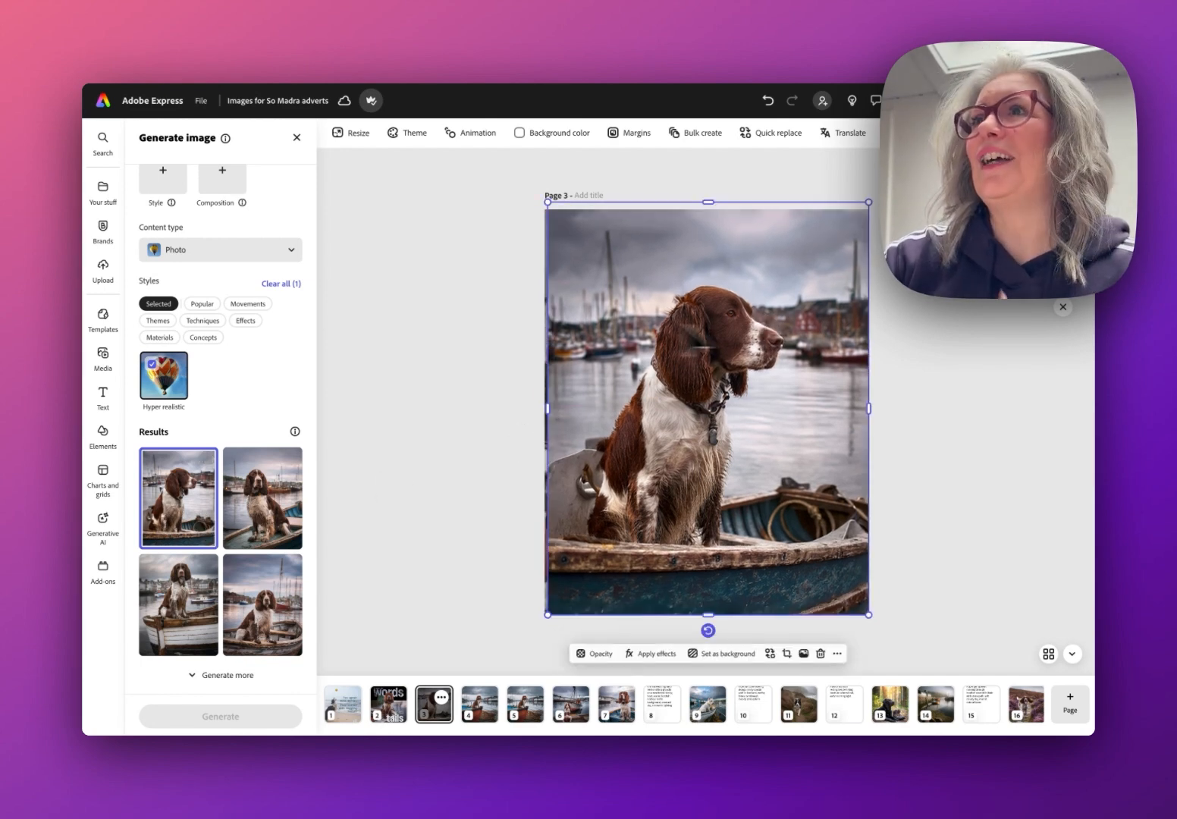
Deselect the spaniel image and review the West Highland Terrier prompt on page 8 with its generated image on page 9
click(508, 318)
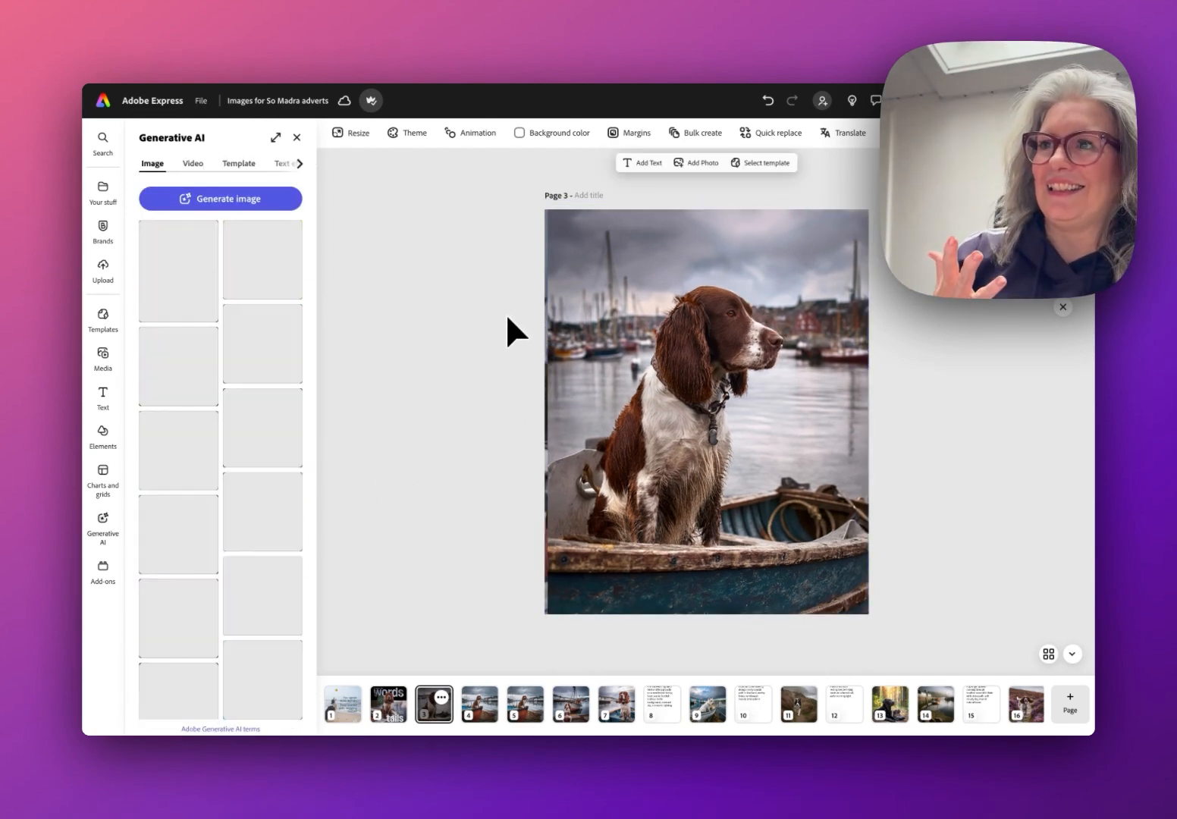
click(662, 710)
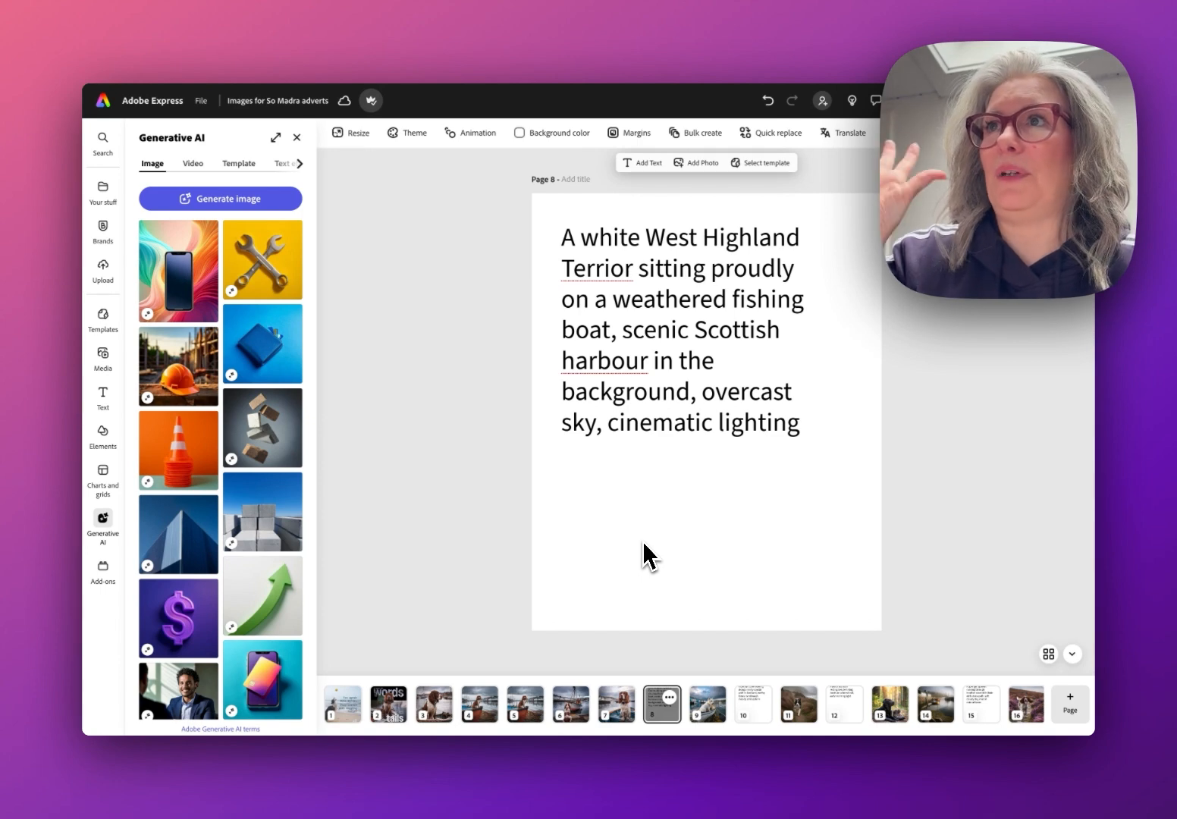
click(710, 706)
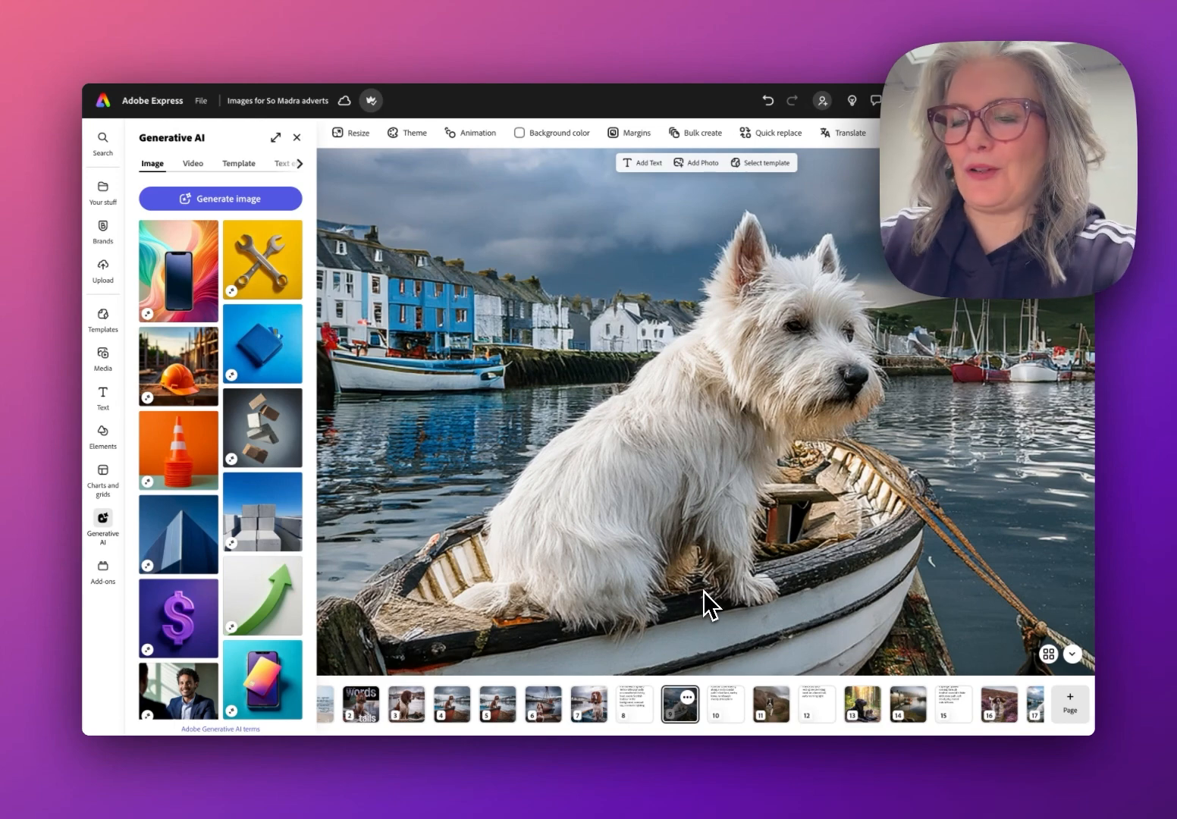
key(super+minus)
key(super+minus)
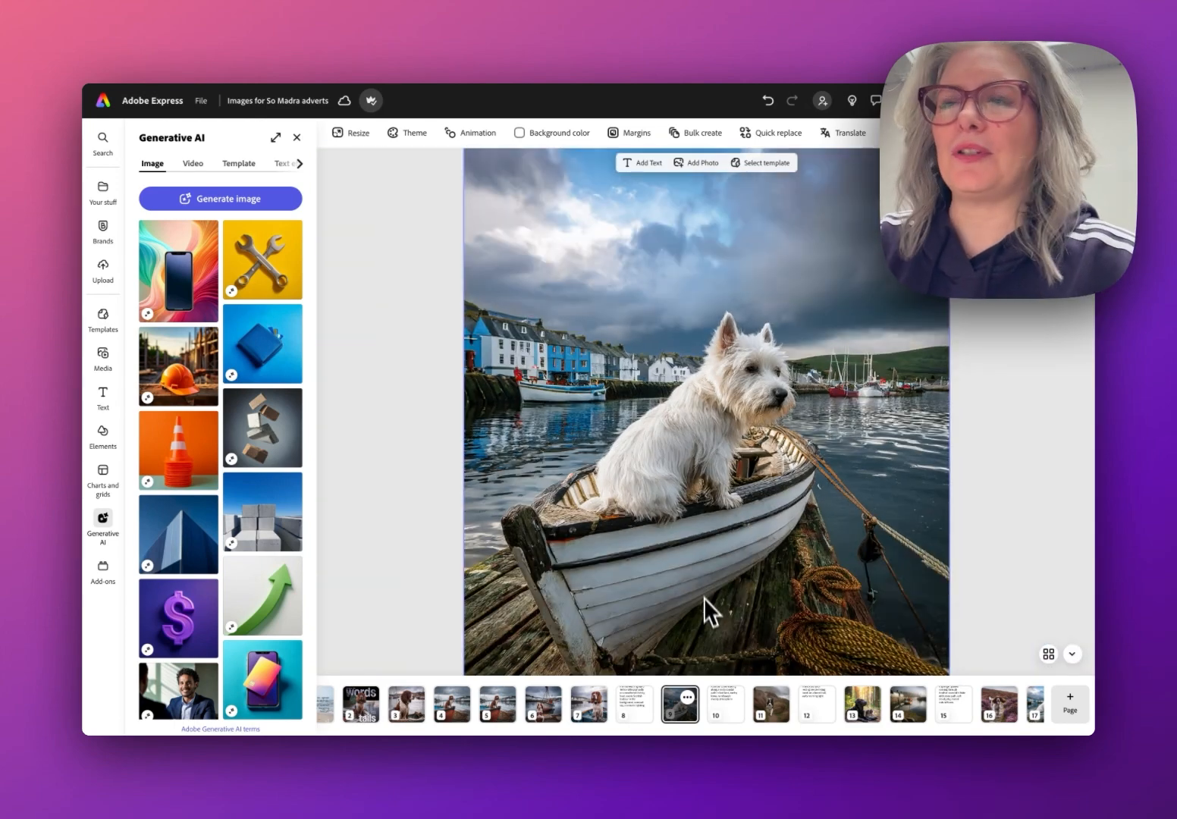
Review the border collie prompt on page 10 and inspect the generated coastal path image on page 11 up close
click(728, 711)
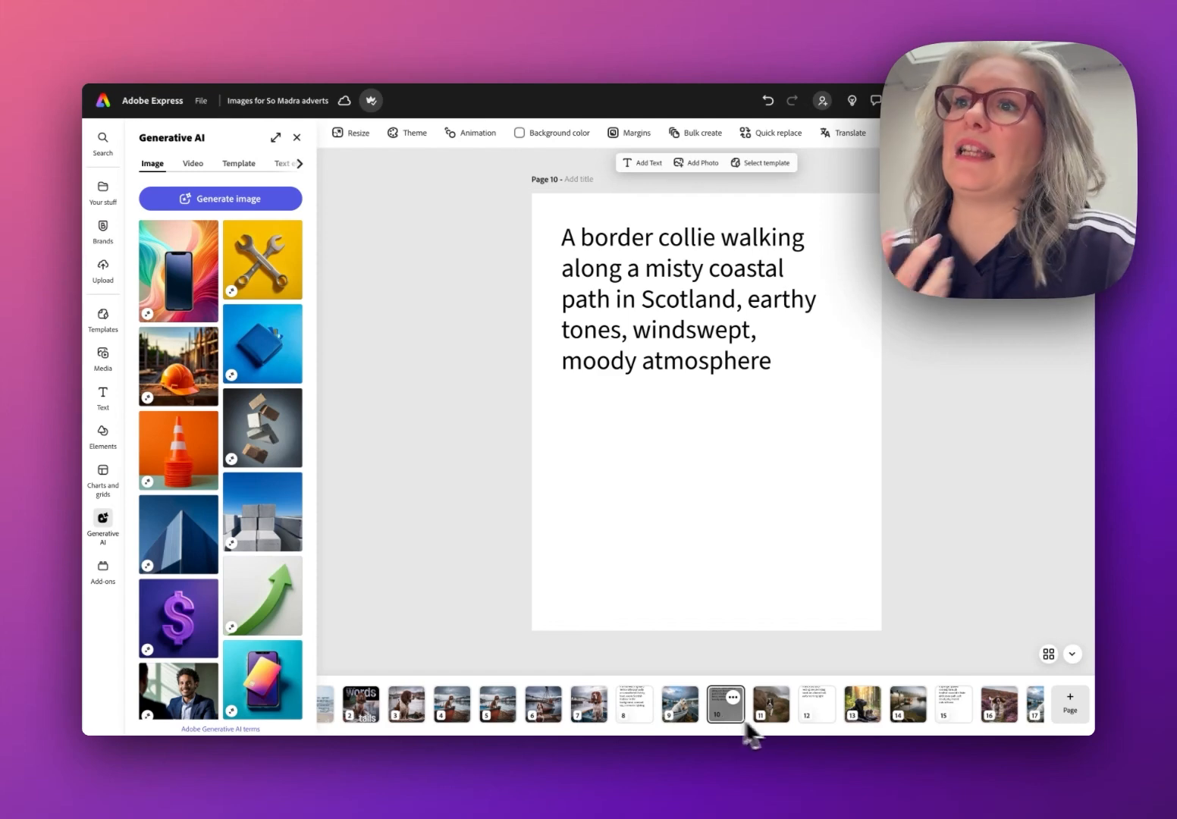
click(775, 706)
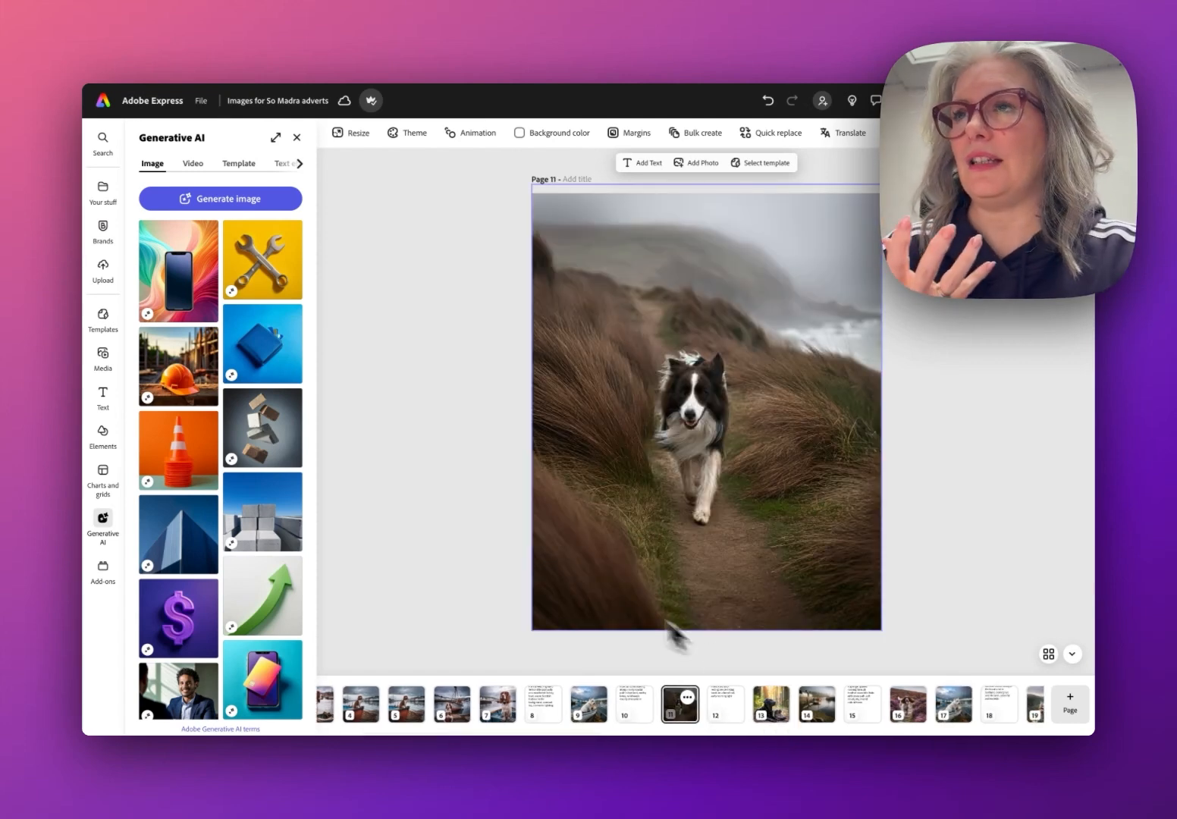
scroll(503, 591, up, 2)
key(super+plus)
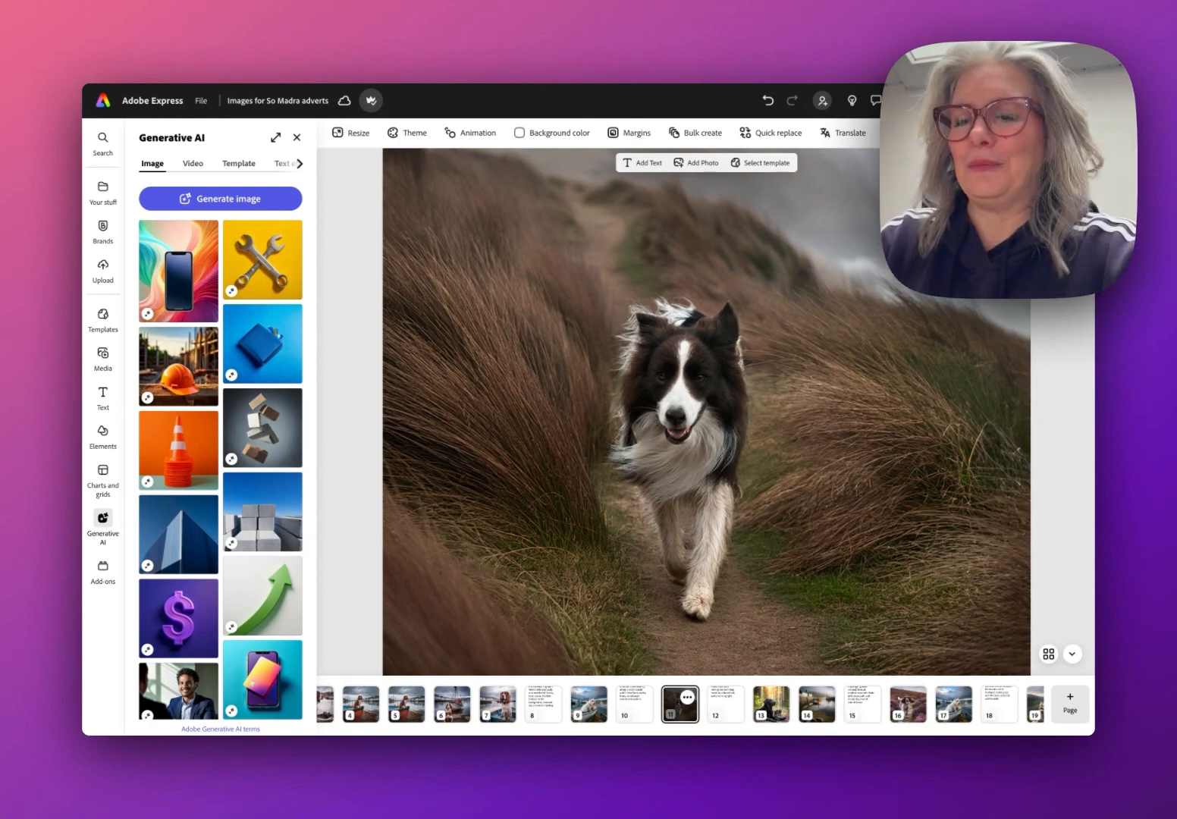
key(super+minus)
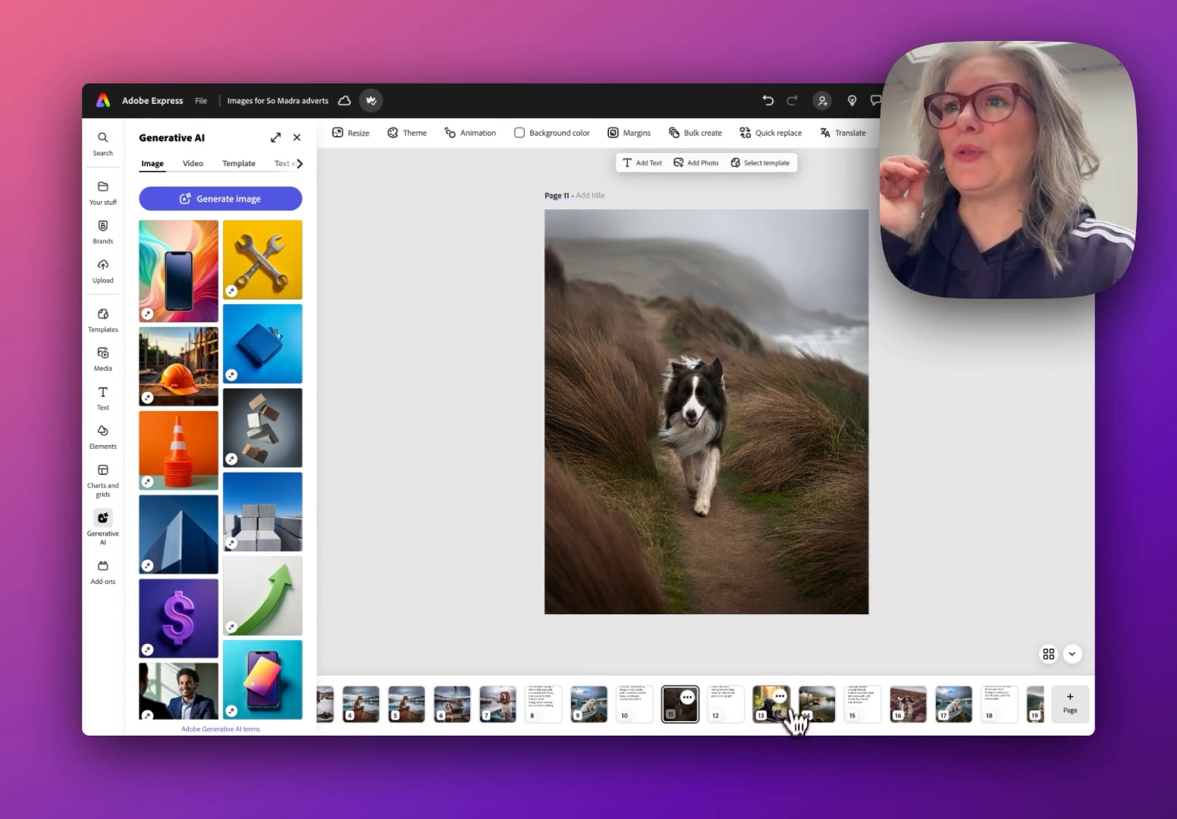
Read the black labrador prompt on page 12 and examine the dog and hiking boots in page 13's generated image
click(737, 713)
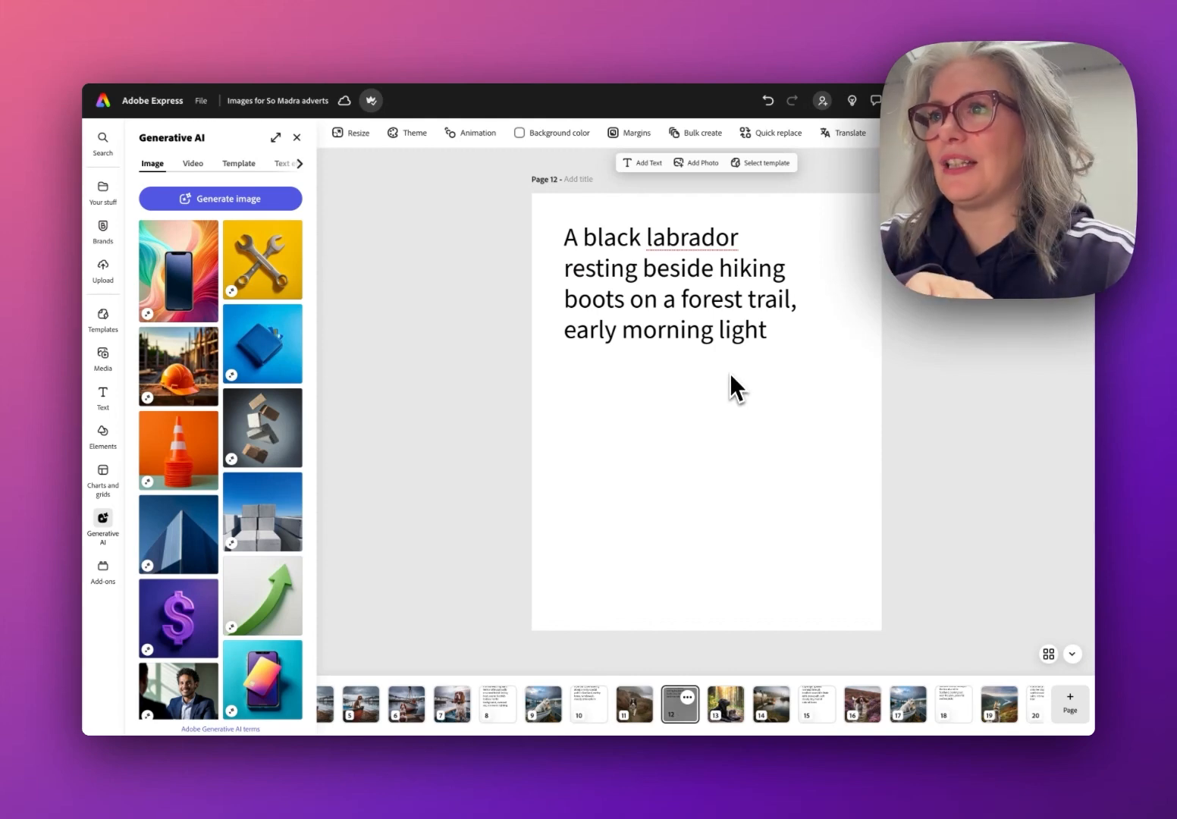
click(730, 705)
scroll(942, 529, up, 3)
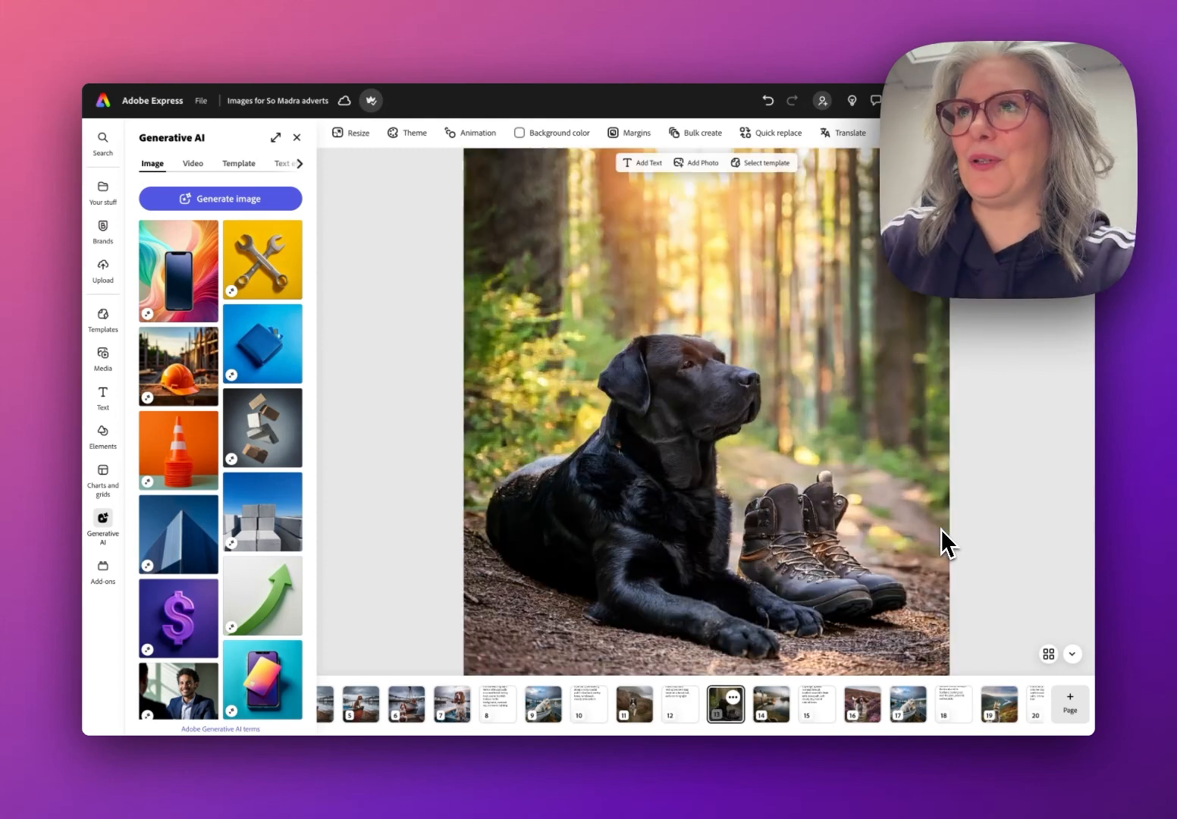
key(super+plus)
scroll(885, 587, down, 2)
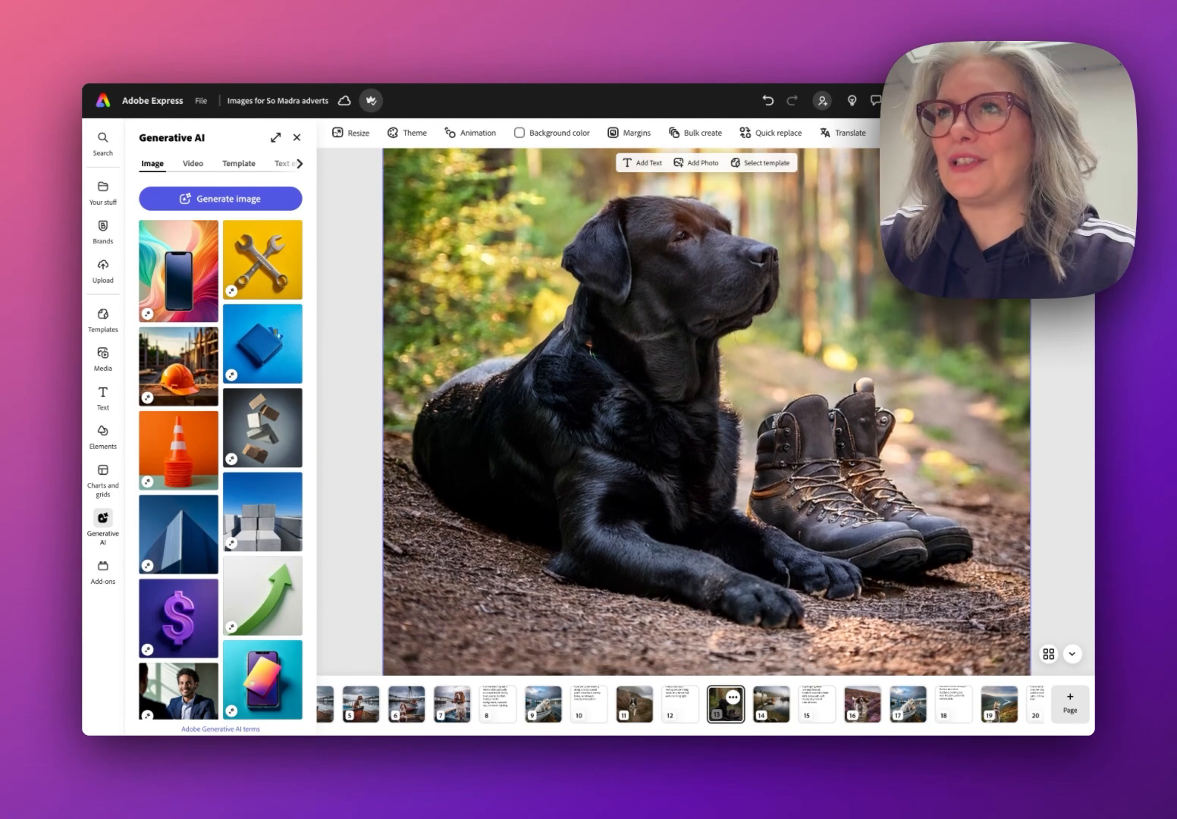
key(super+plus)
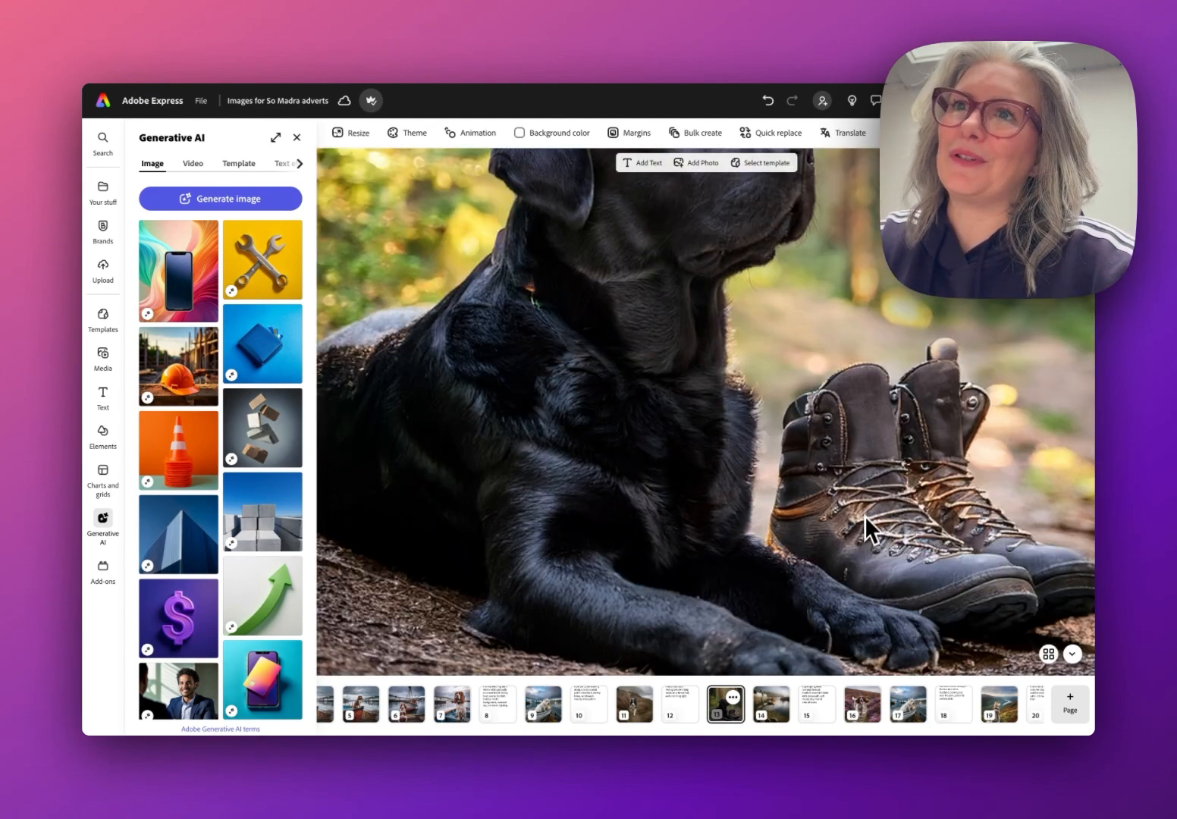
key(super+minus)
key(super+minus)
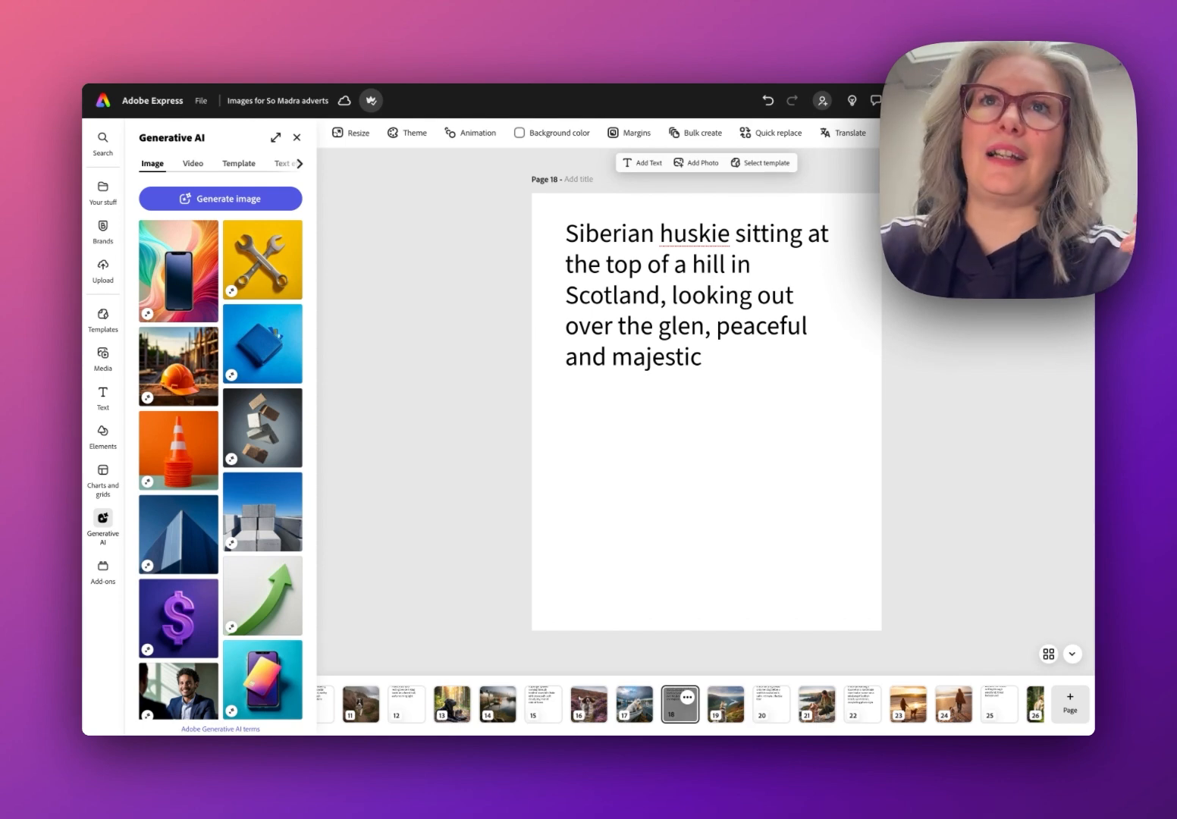
View the generated Siberian husky image on page 19 and look over the dog and the glen more closely
click(734, 712)
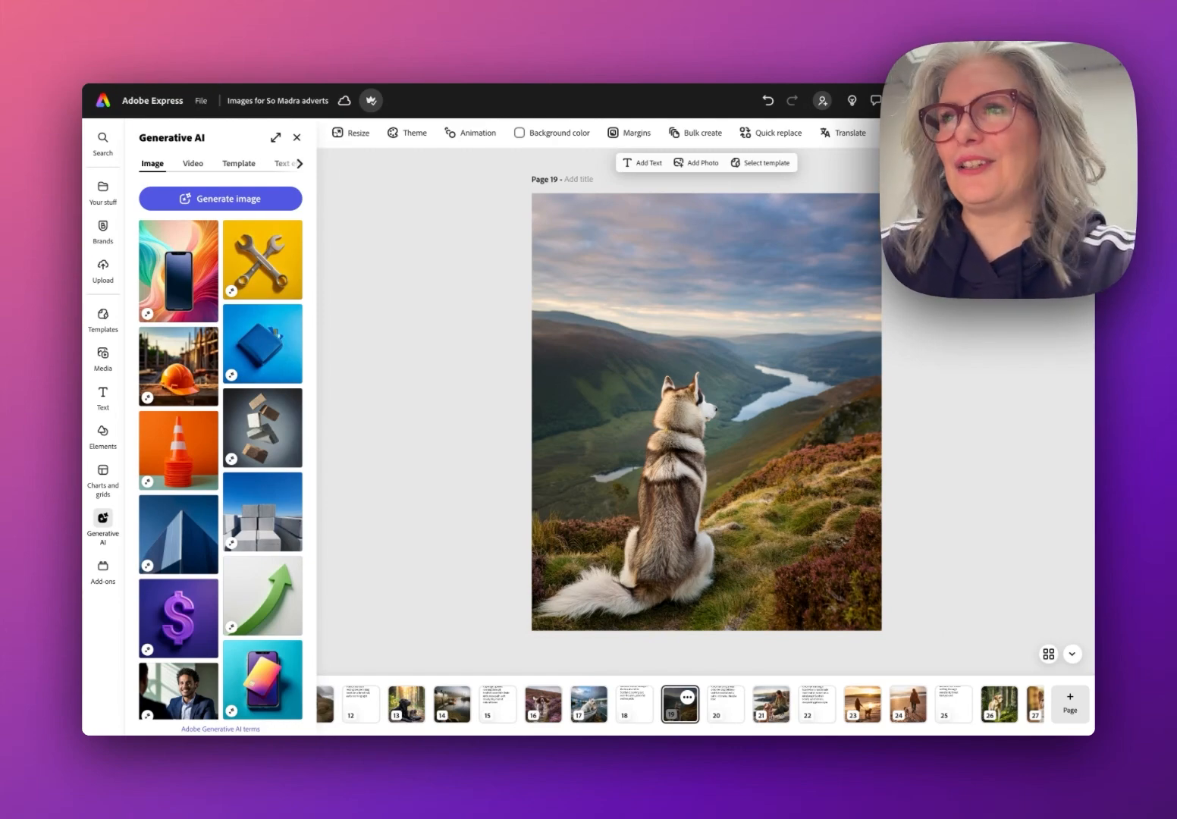
scroll(707, 412, up, 5)
scroll(706, 412, down, 5)
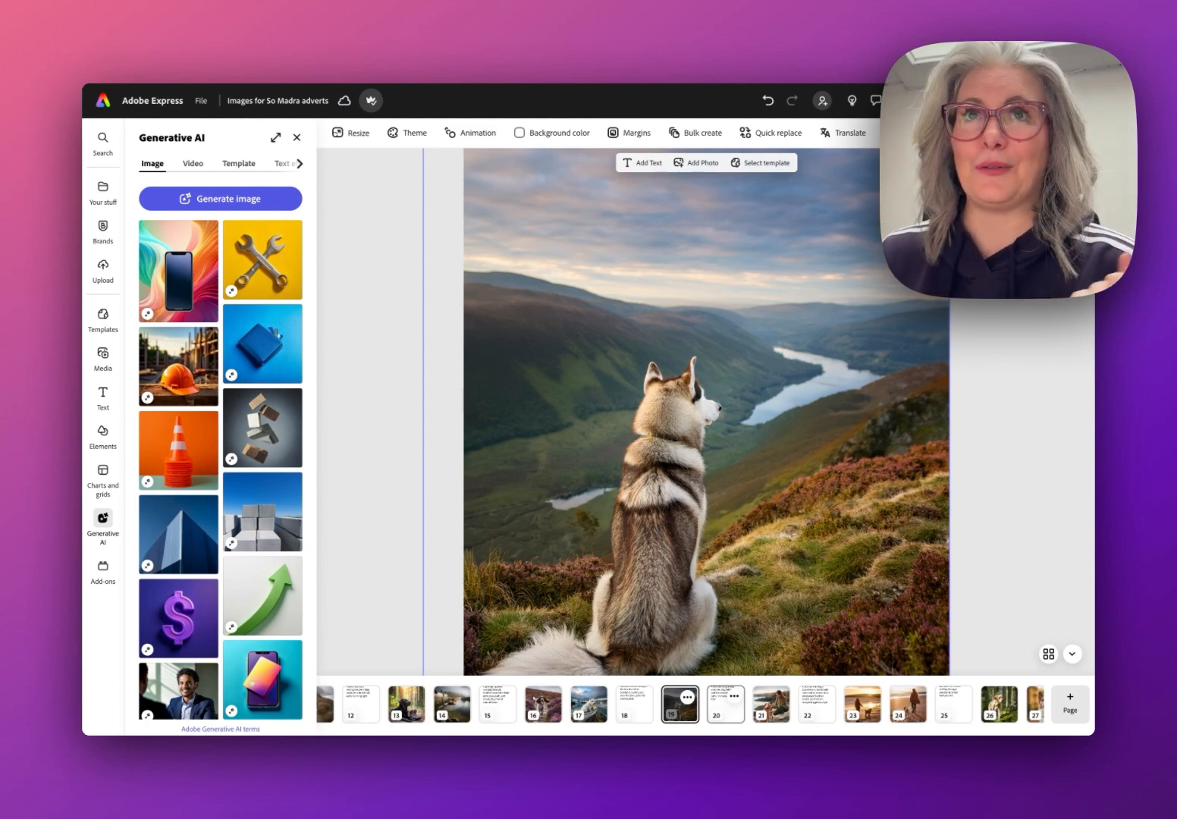
Show all pages as a grid and look through the prompts, generated images and finished adverts
click(1048, 654)
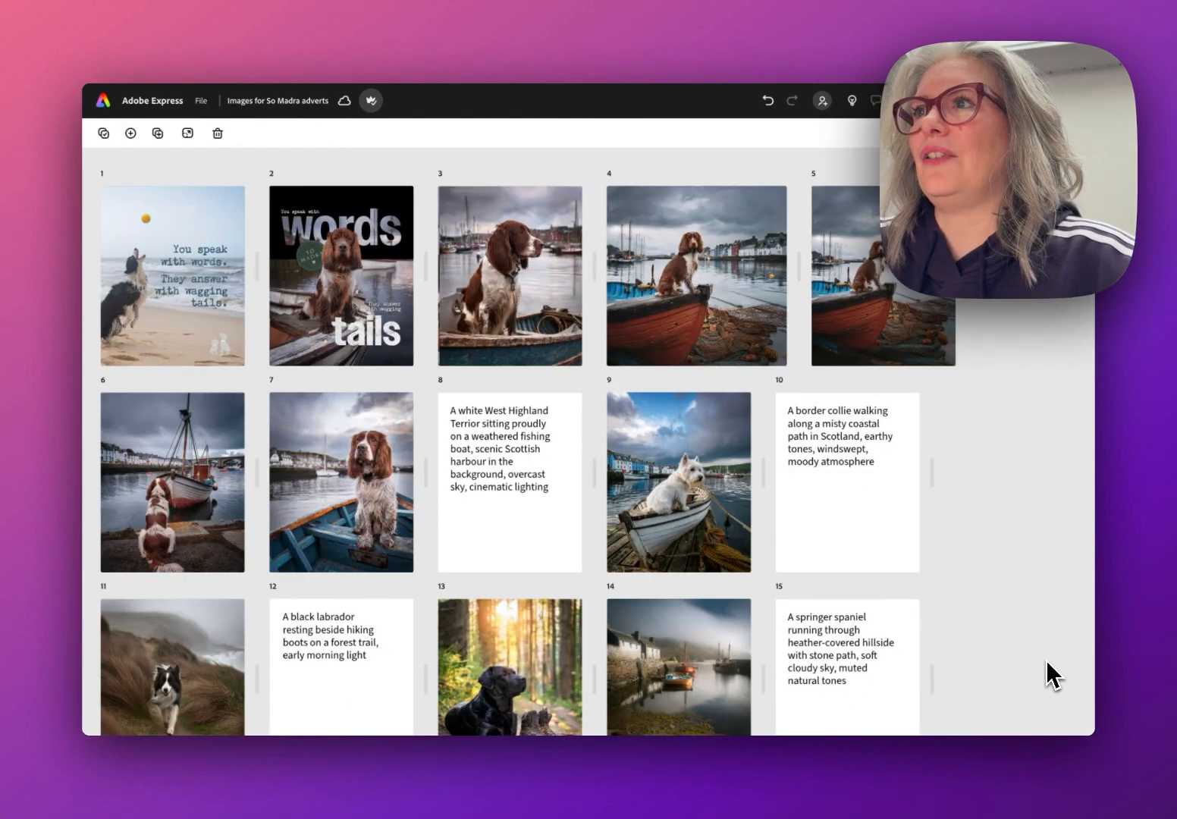
scroll(1016, 577, down, 7)
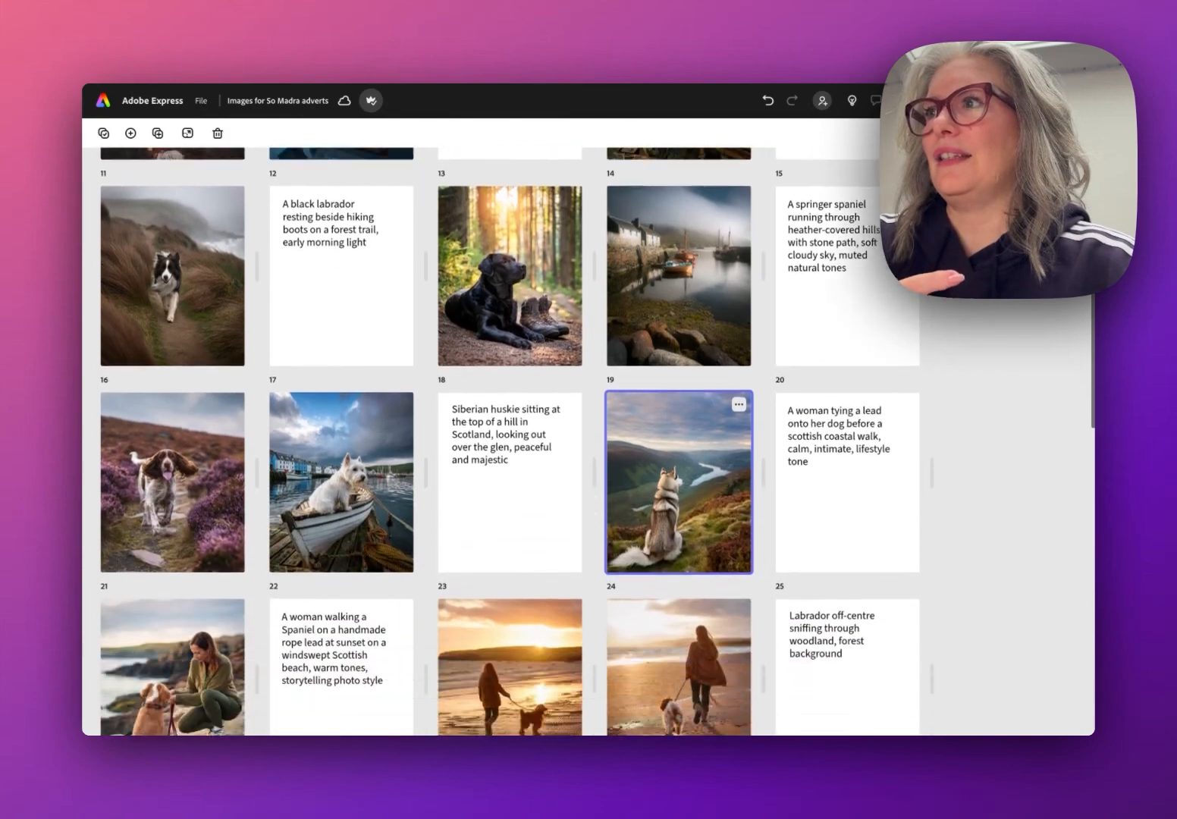
scroll(598, 441, down, 4)
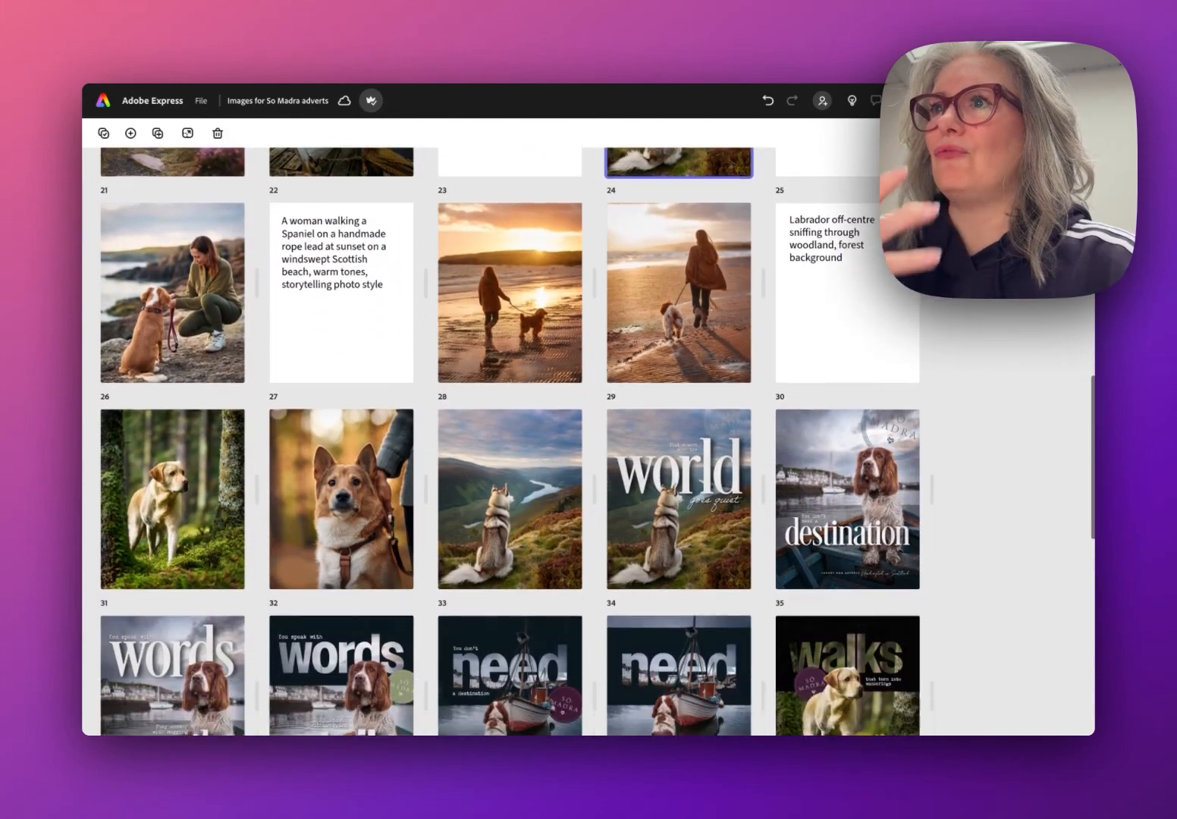
scroll(598, 441, down, 4)
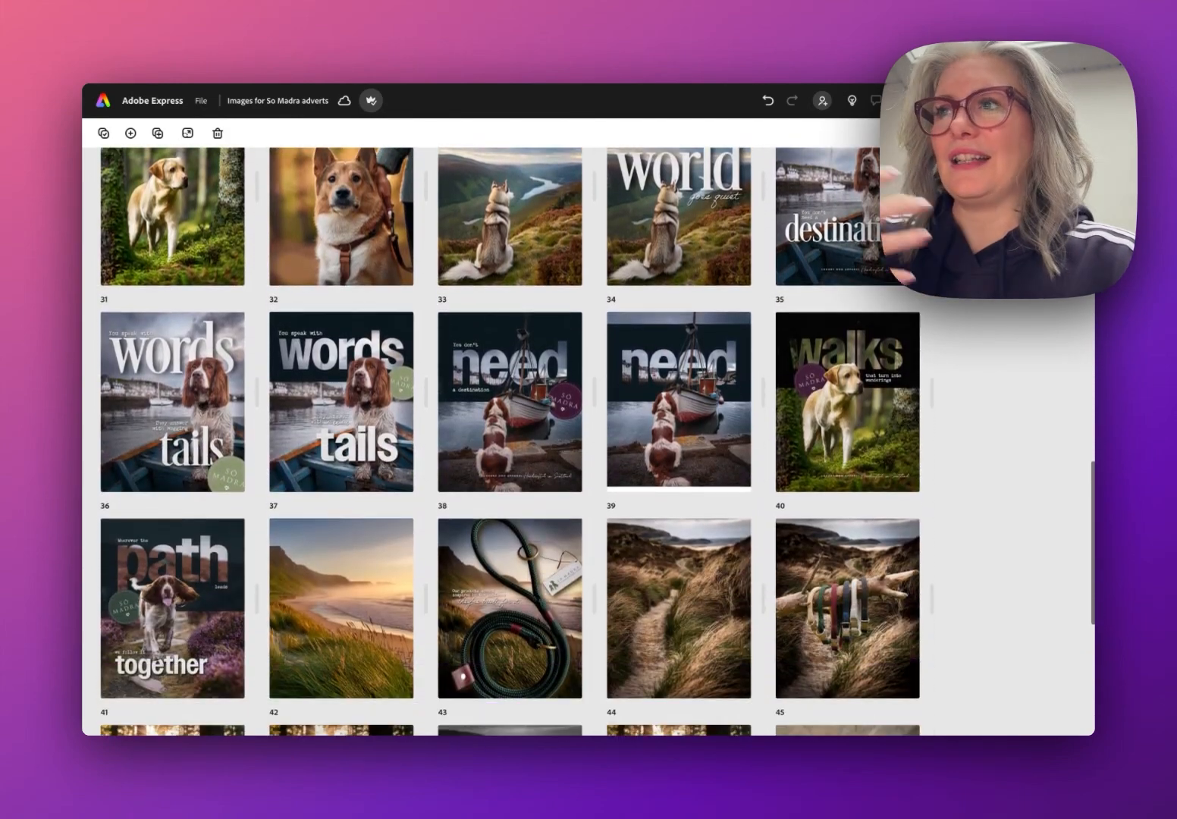
scroll(597, 441, up, 1)
scroll(598, 440, up, 3)
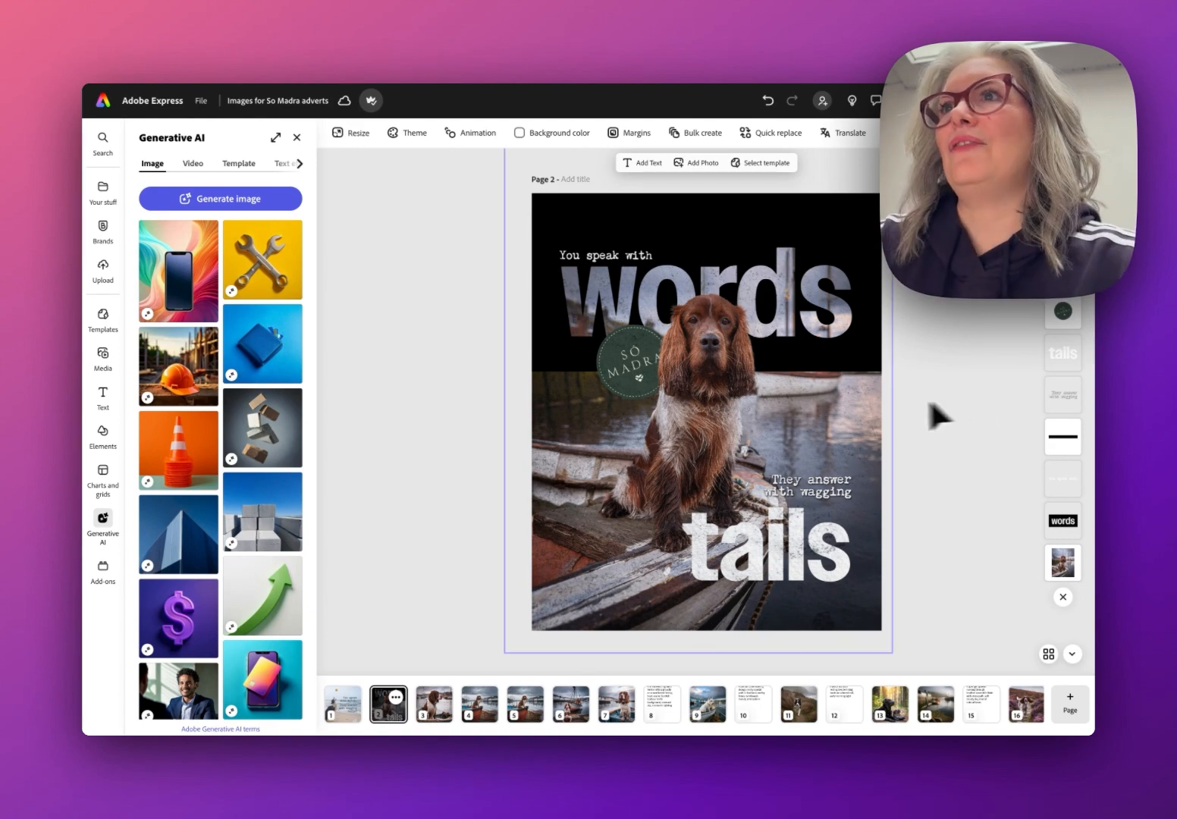
Examine page 2's advert in close-up, from the spaniel's face and Só Madra badge to the paws and "tails" lettering
click(858, 399)
key(super+equal)
key(super+equal)
key(super+equal)
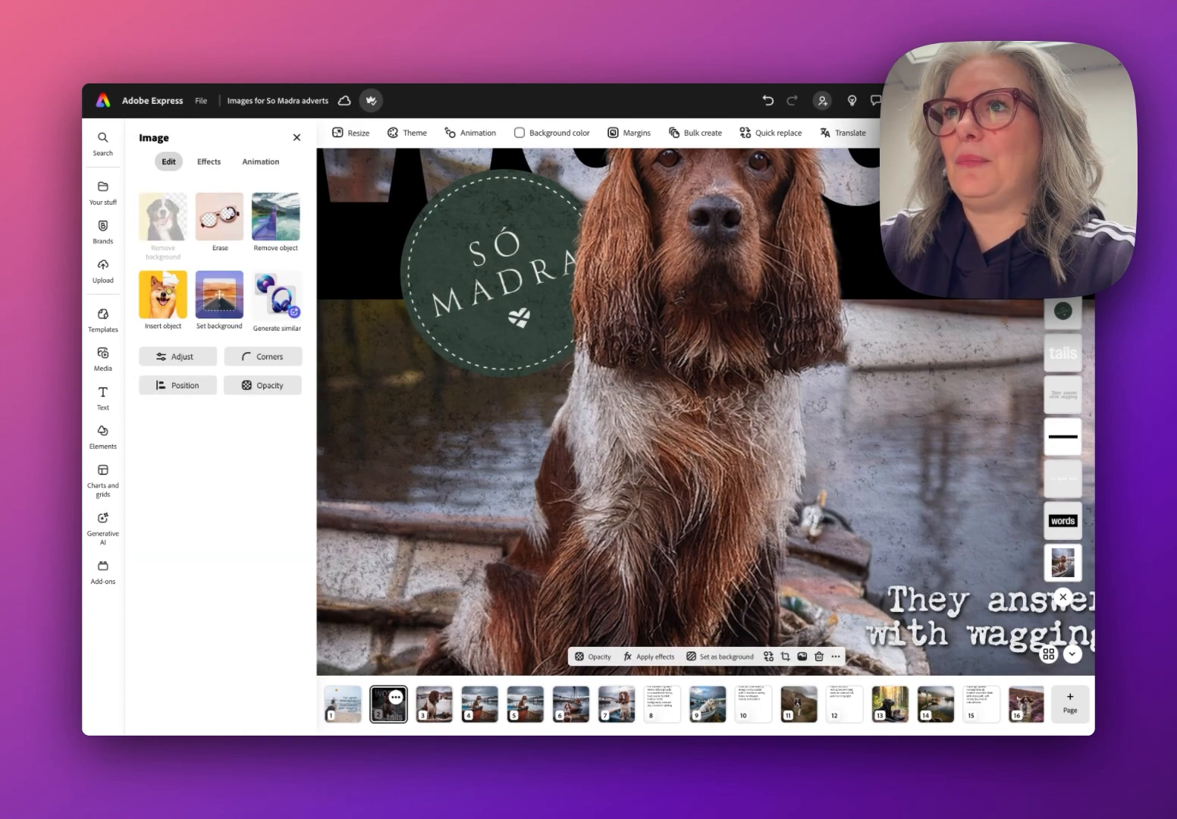
scroll(834, 411, down, 3)
key(super+equal)
scroll(832, 419, down, 3)
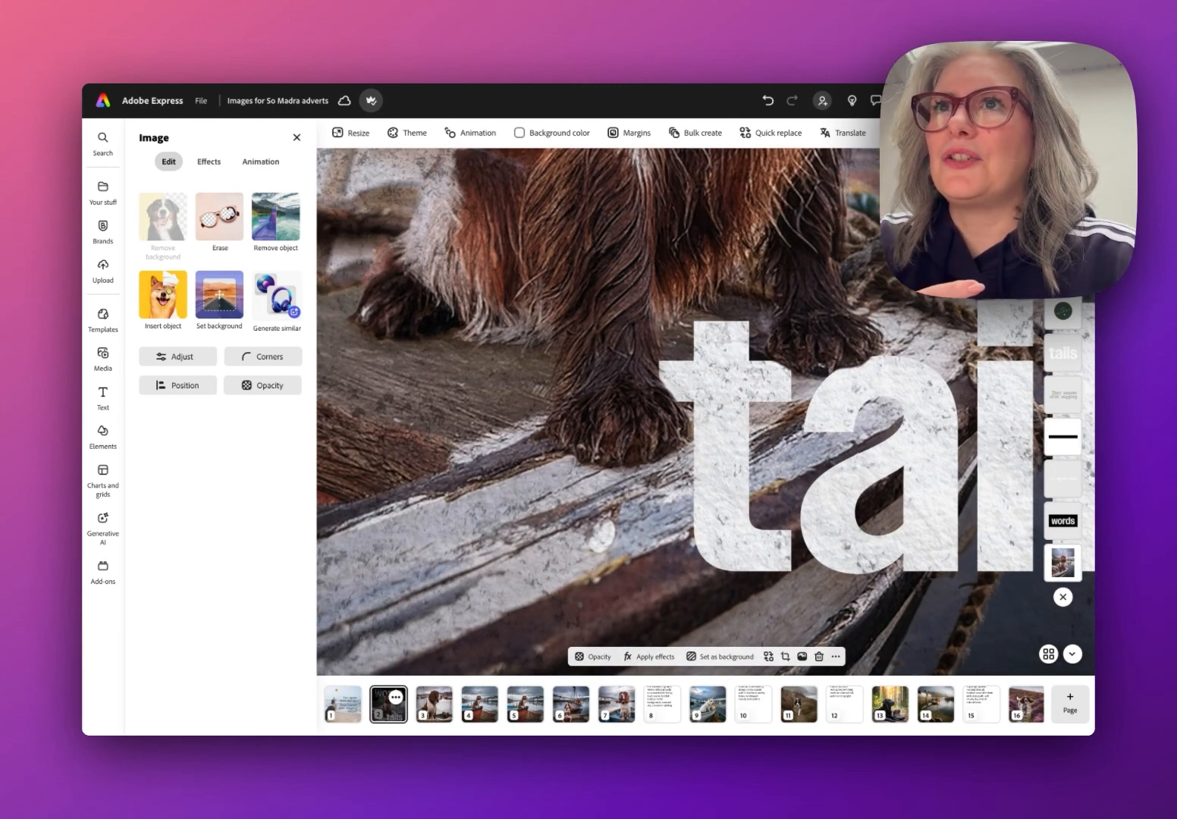
Review the overall layout of page 2's advert, including how the spaniel overlaps the "words" headline
key(super+minus)
key(super+minus)
key(super+minus)
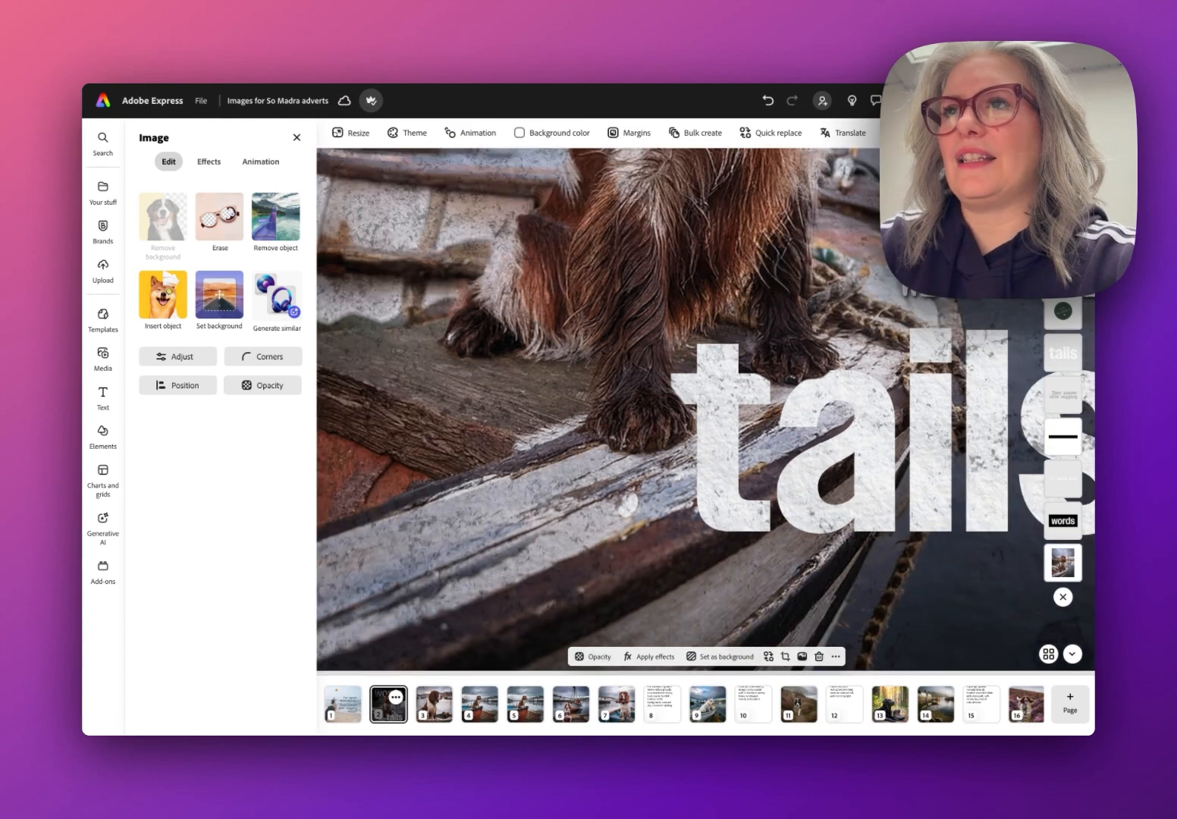
scroll(689, 394, up, 2)
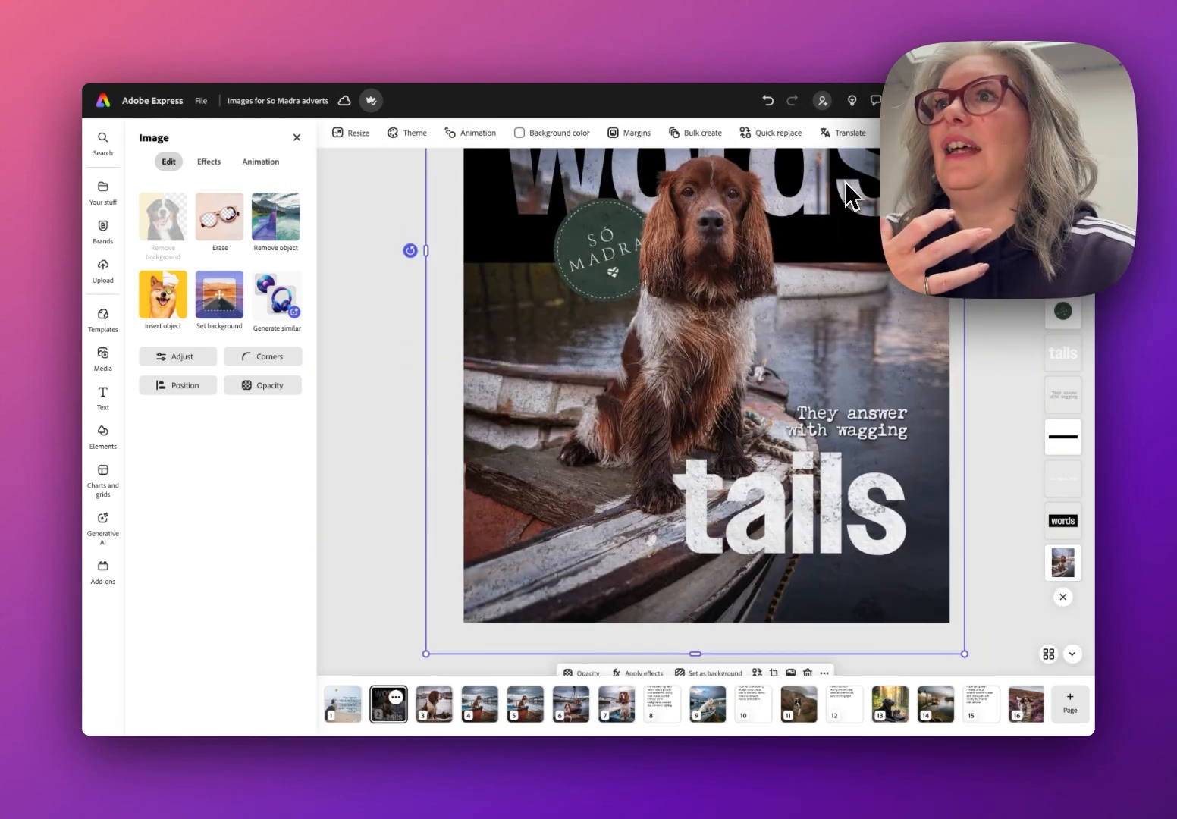
scroll(664, 523, up, 4)
scroll(664, 535, up, 5)
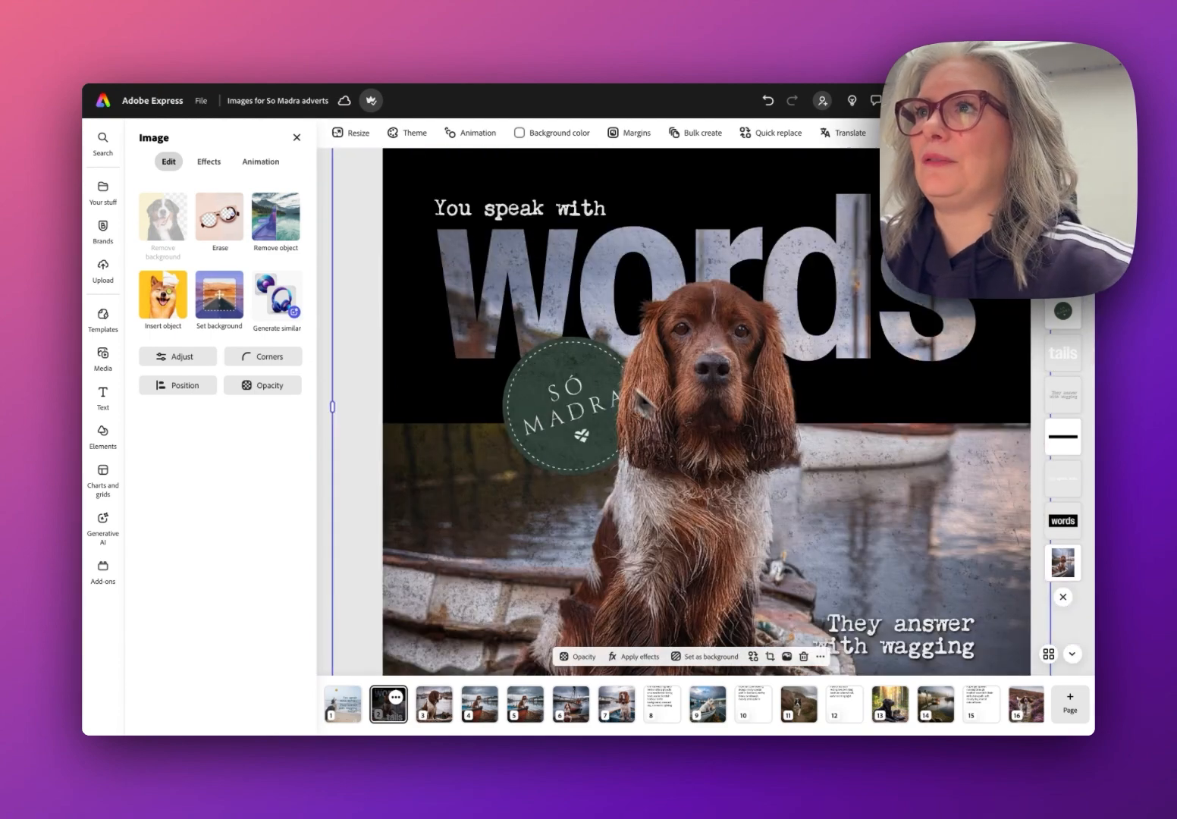
key(super+minus)
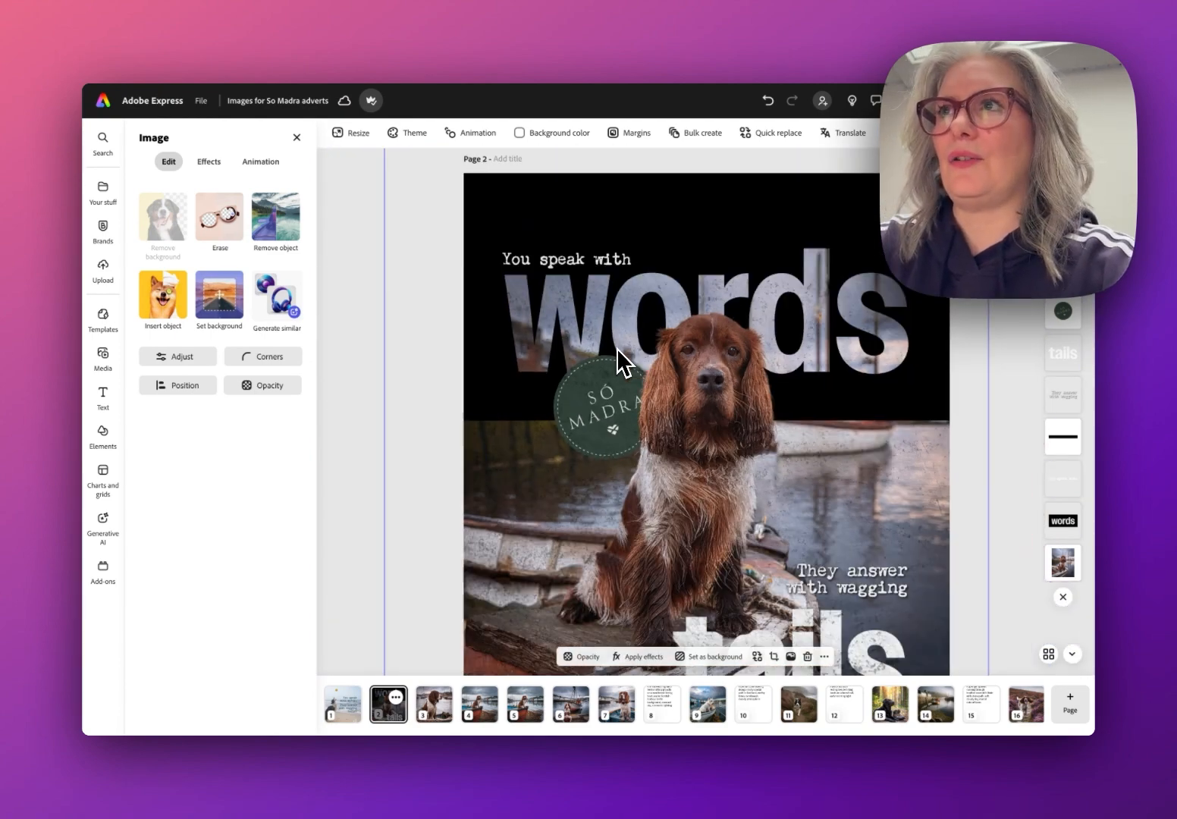
scroll(625, 365, down, 2)
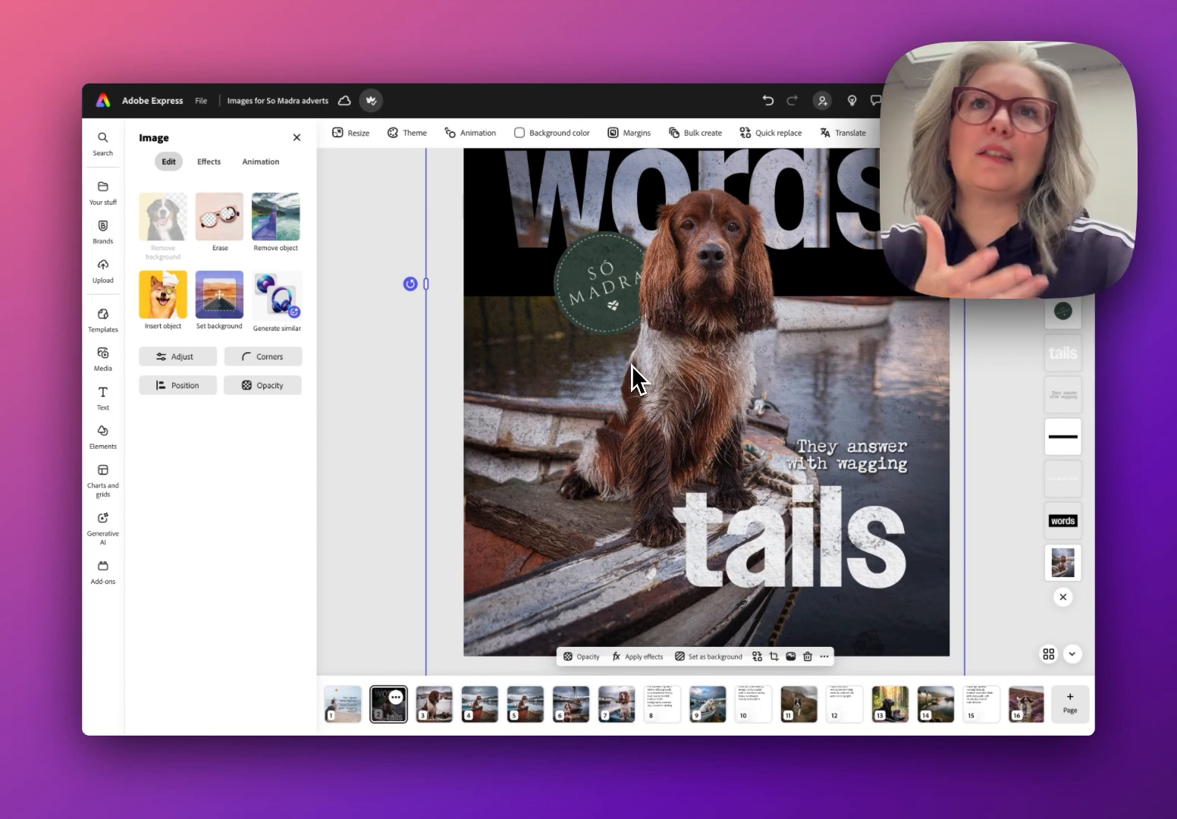
View the beach advert on page 1 and browse the page thumbnails as far as the finished adverts
click(343, 709)
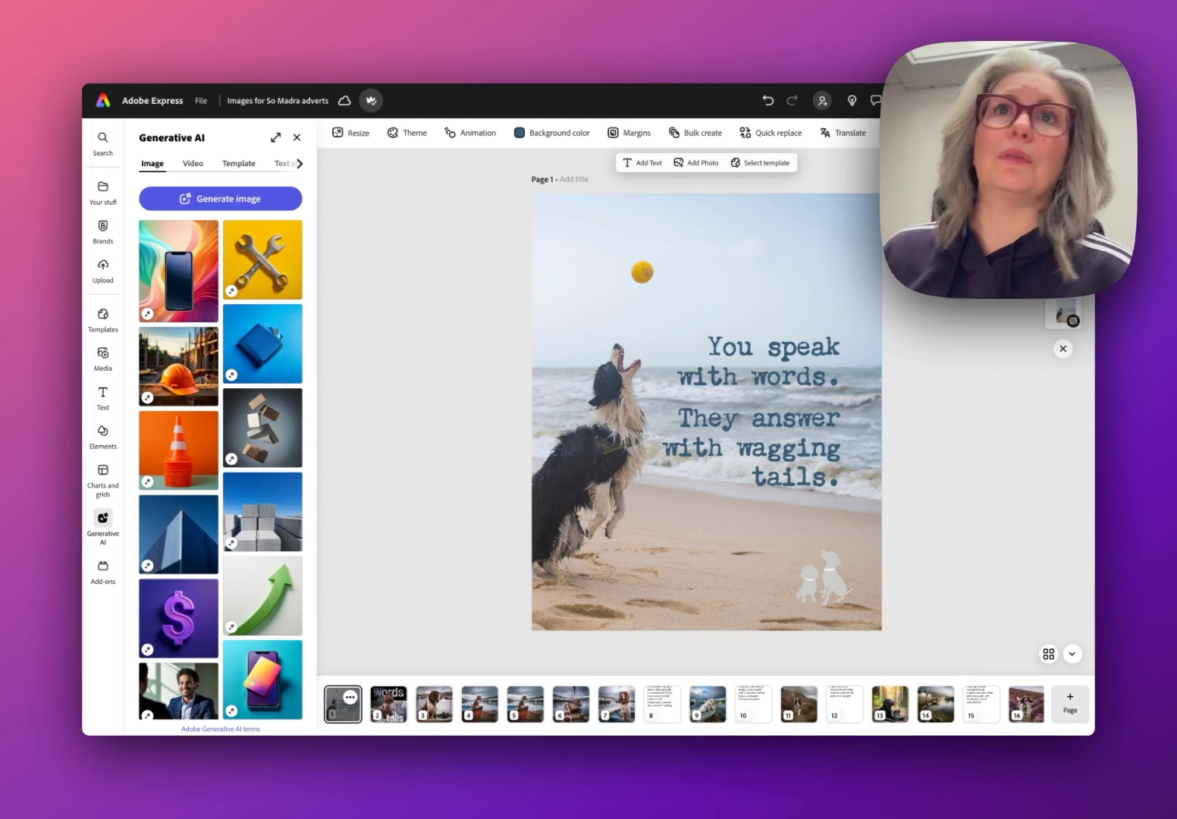
scroll(805, 704, right, 5)
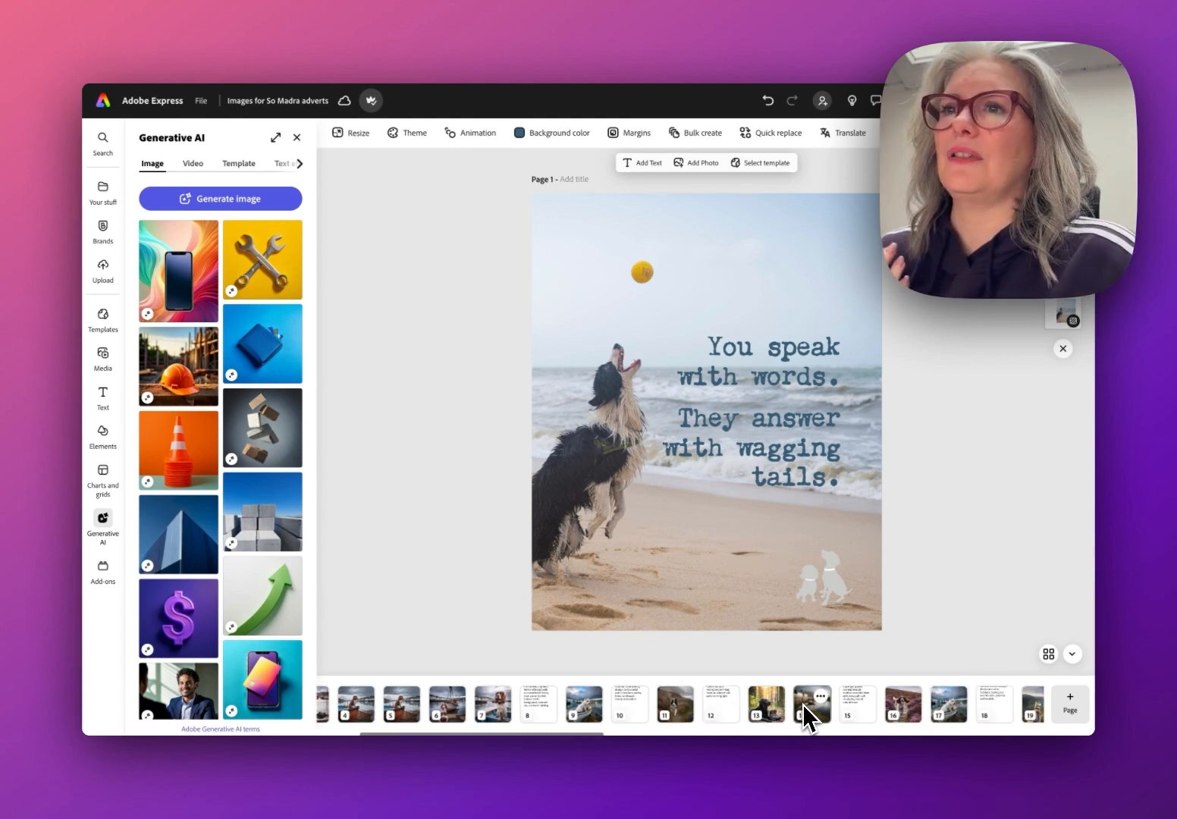
scroll(805, 704, right, 3)
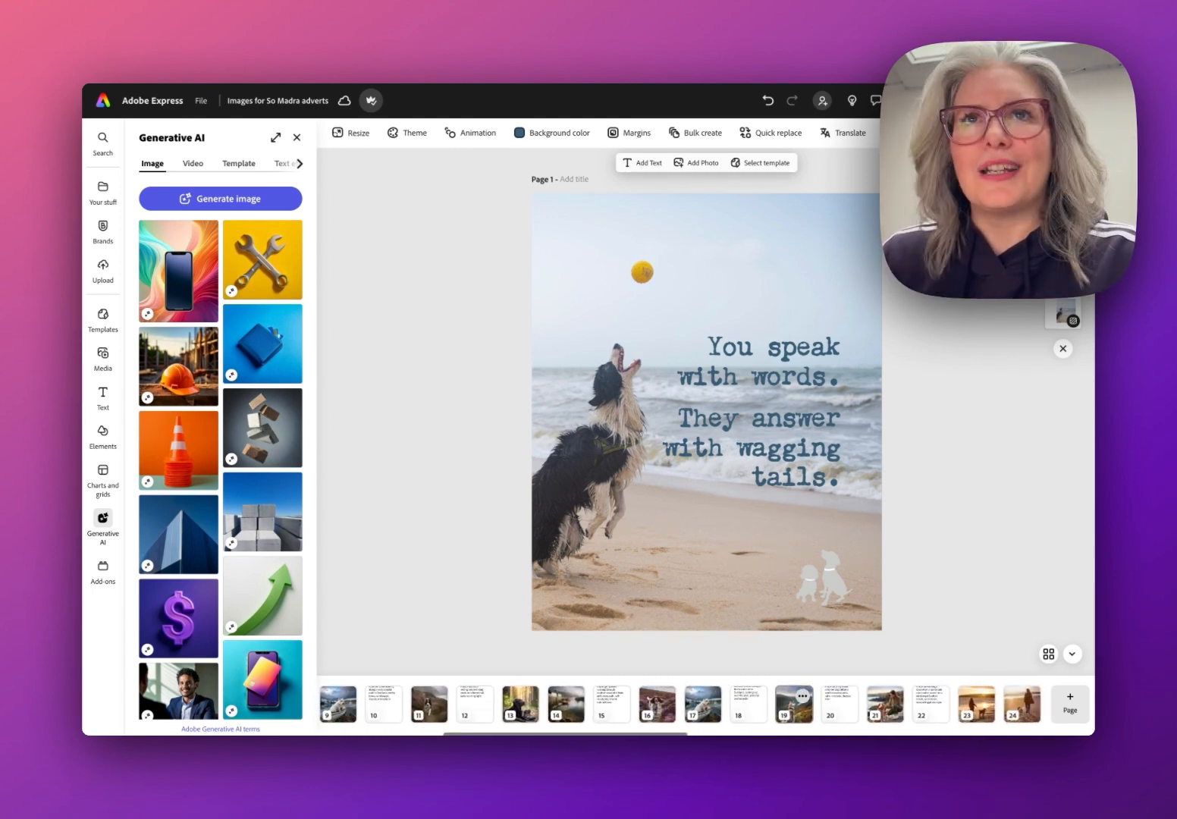
scroll(789, 704, right, 4)
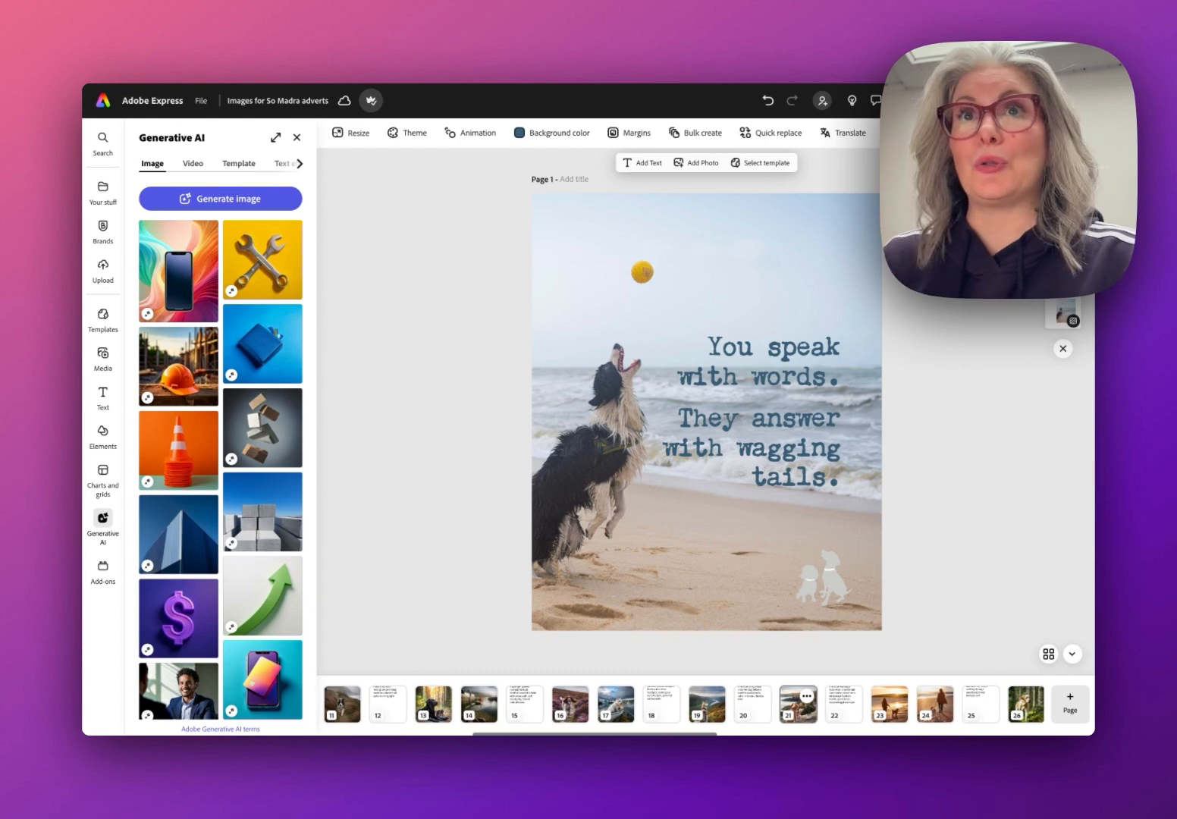
scroll(805, 704, right, 3)
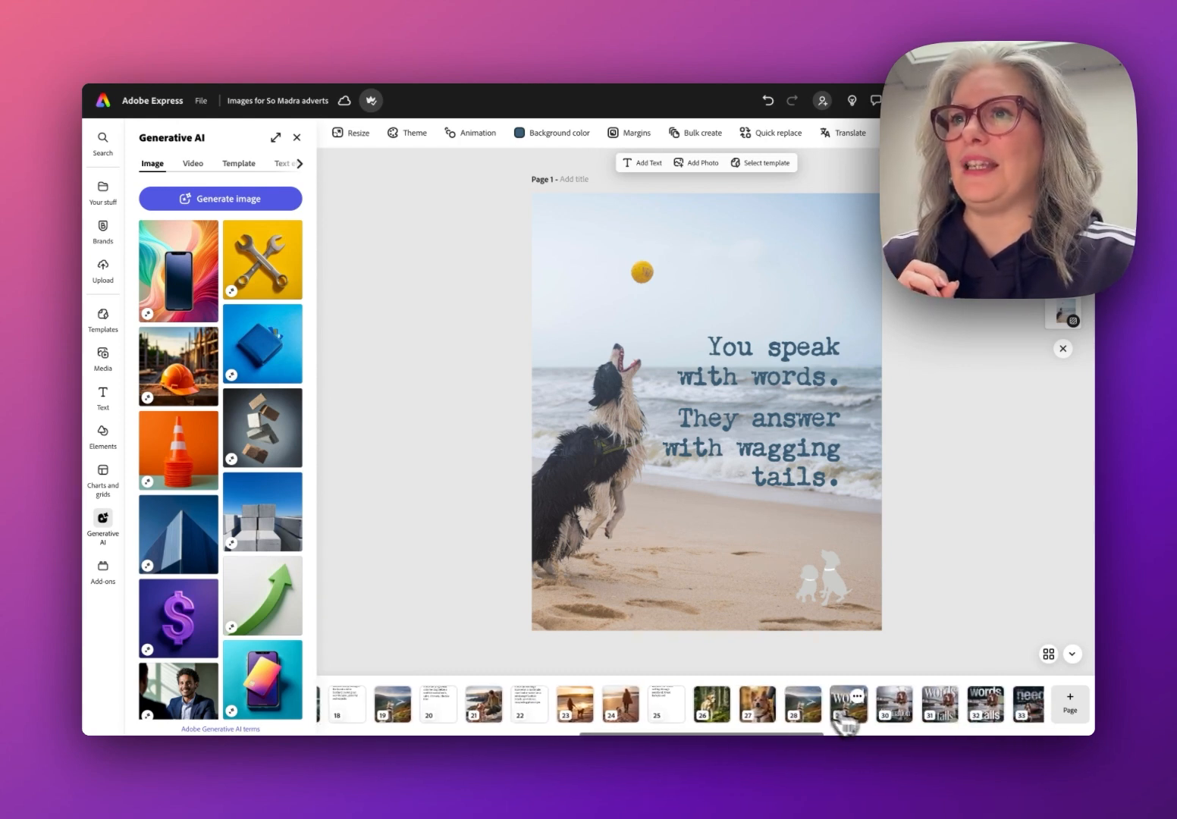
Open the husky advert with the "world goes quiet" lettering on page 29 and examine its text and badge
click(842, 704)
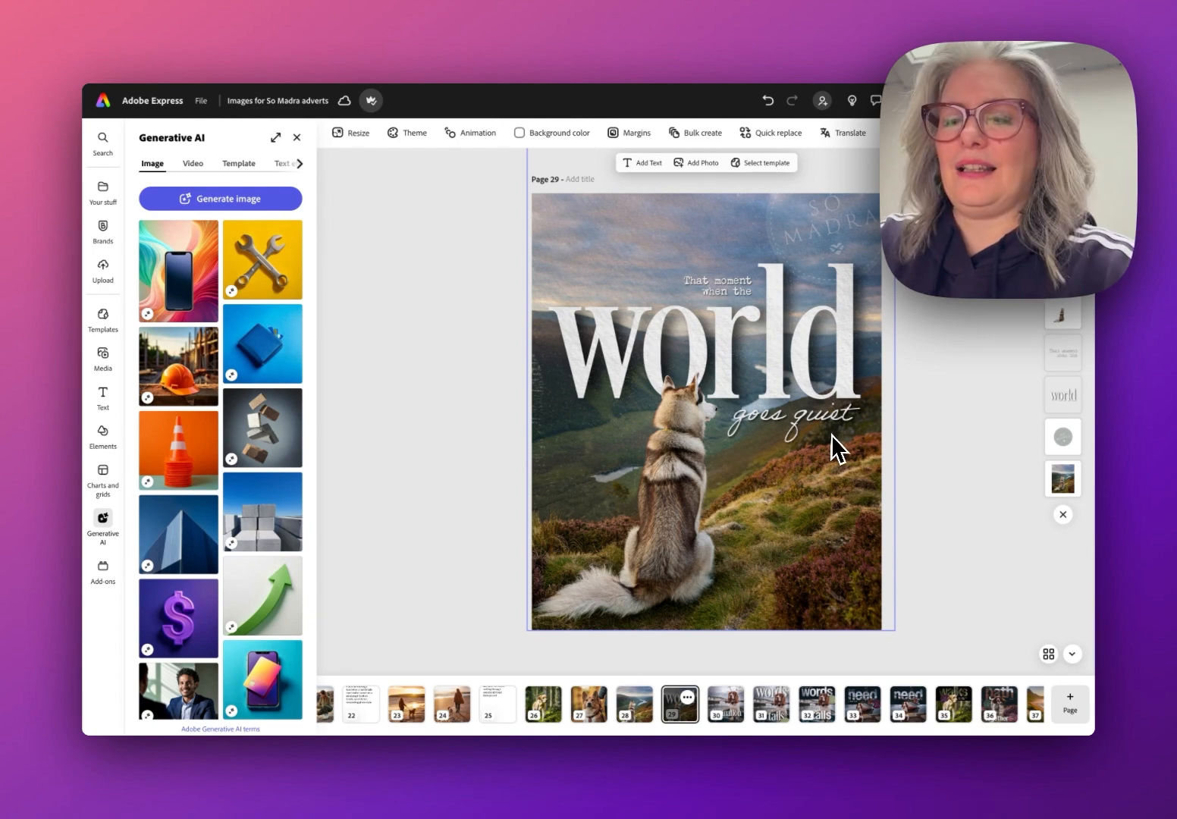
key(super+plus)
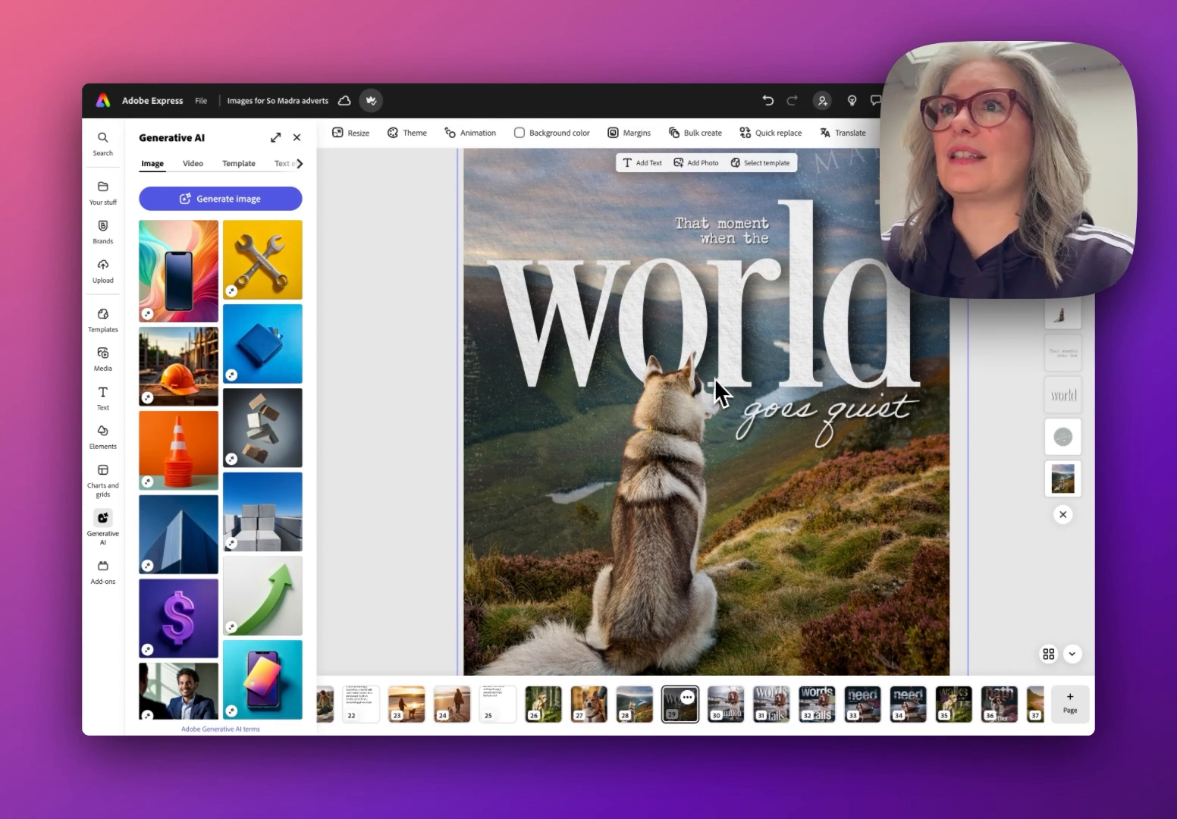
scroll(688, 413, up, 2)
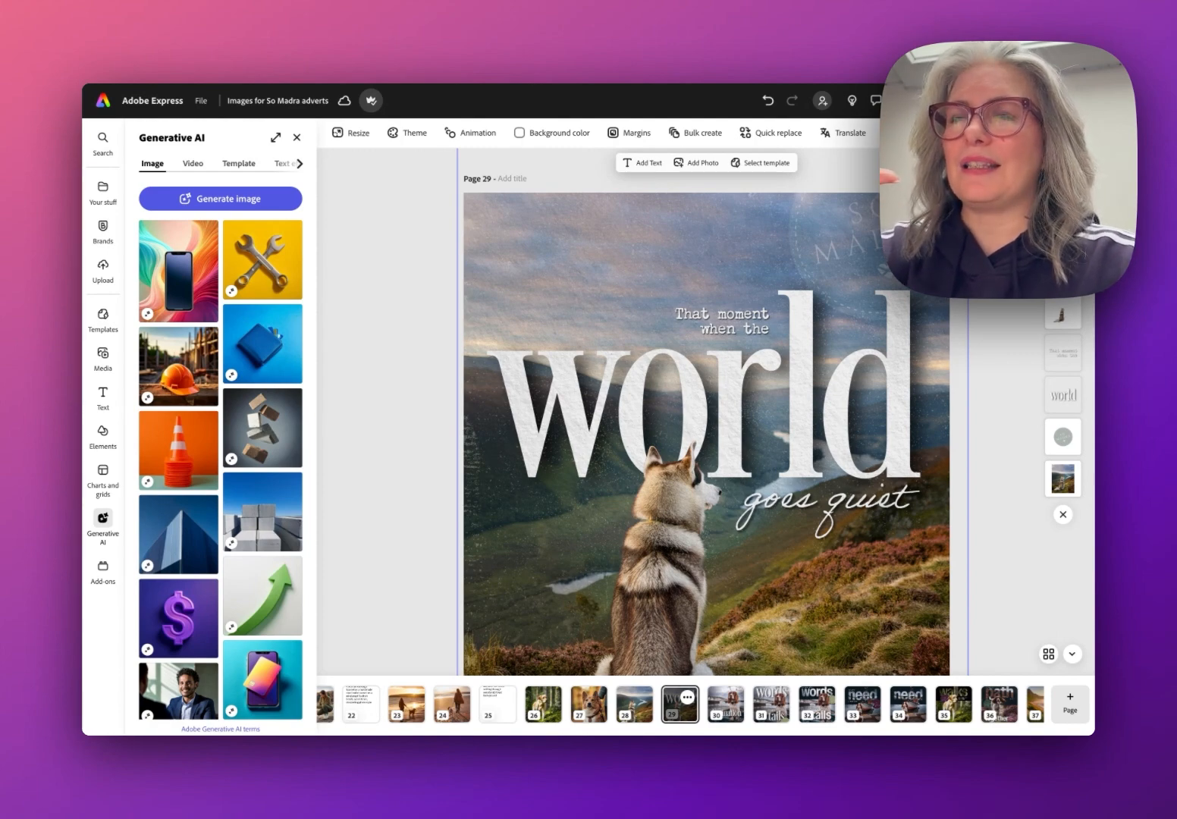
Review the rest of the husky advert on page 29, then the "need" and "walks" advert designs on pages 33 to 35
scroll(963, 546, down, 2)
scroll(962, 545, down, 2)
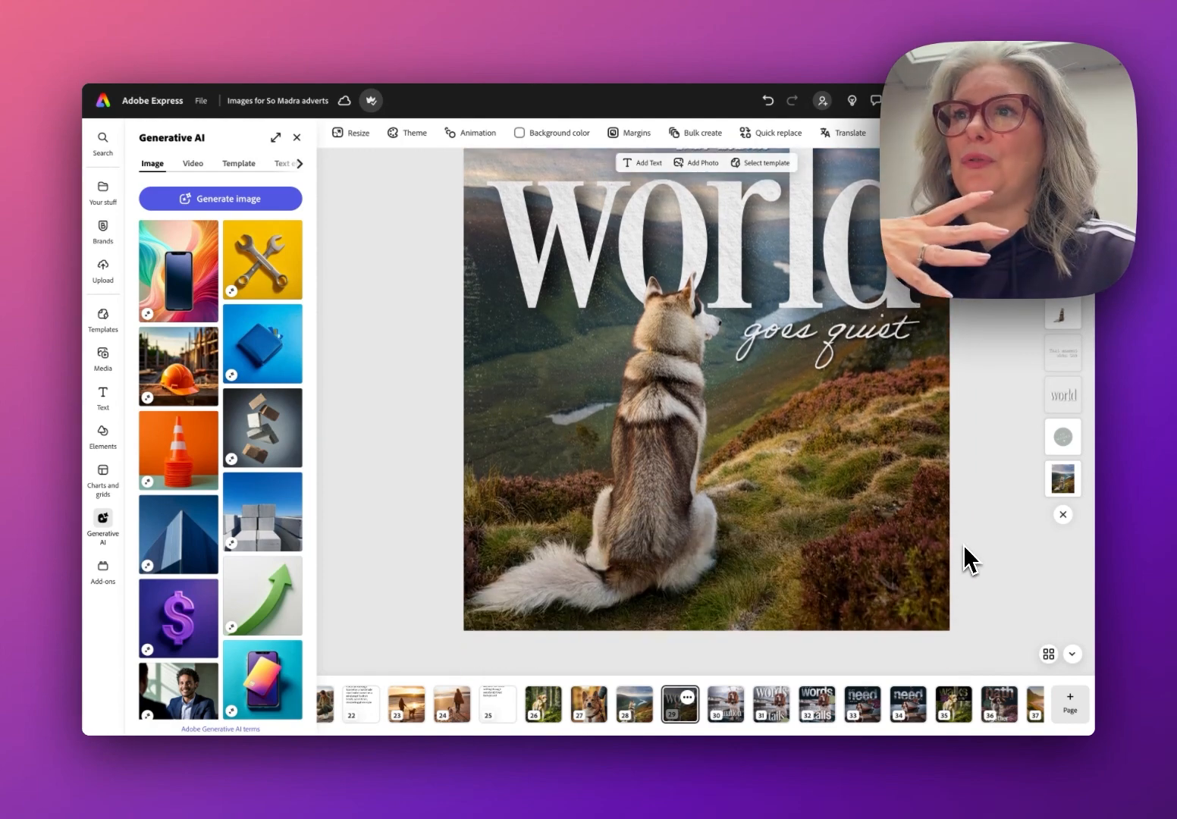
click(768, 719)
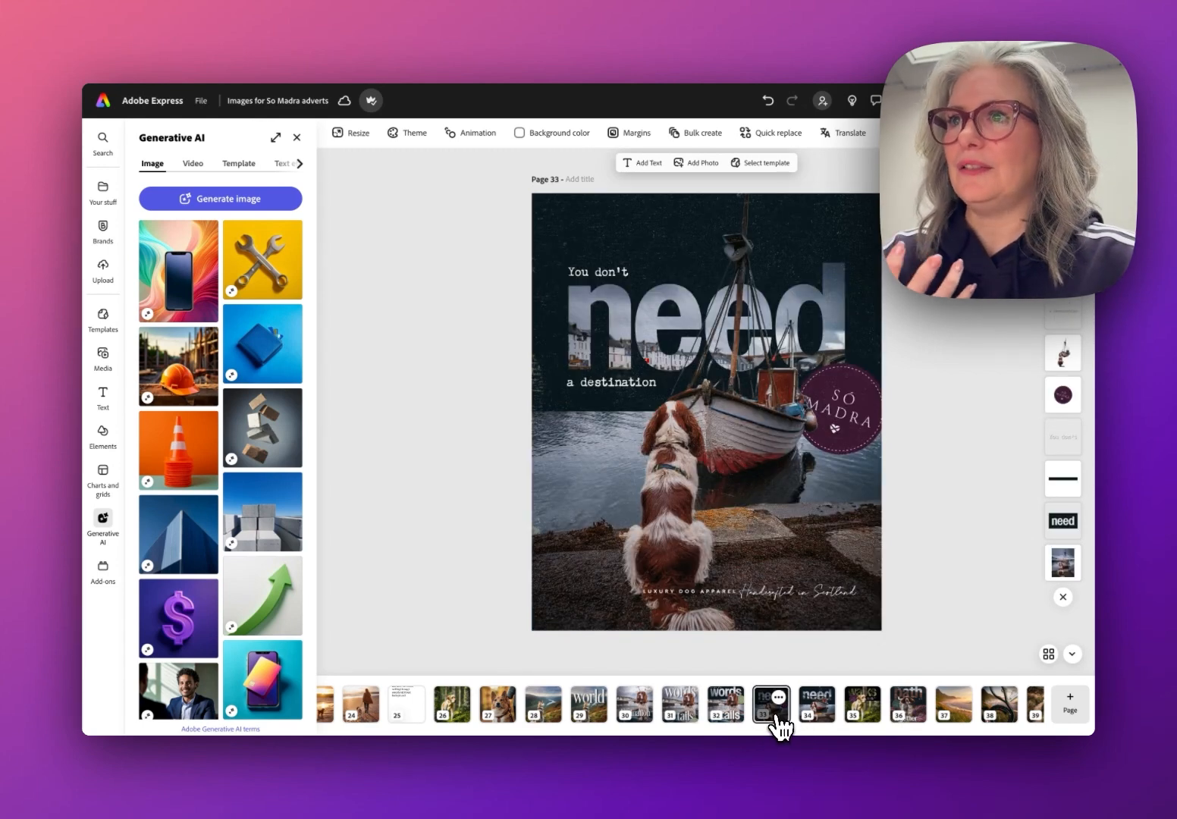
click(814, 713)
scroll(810, 714, right, 3)
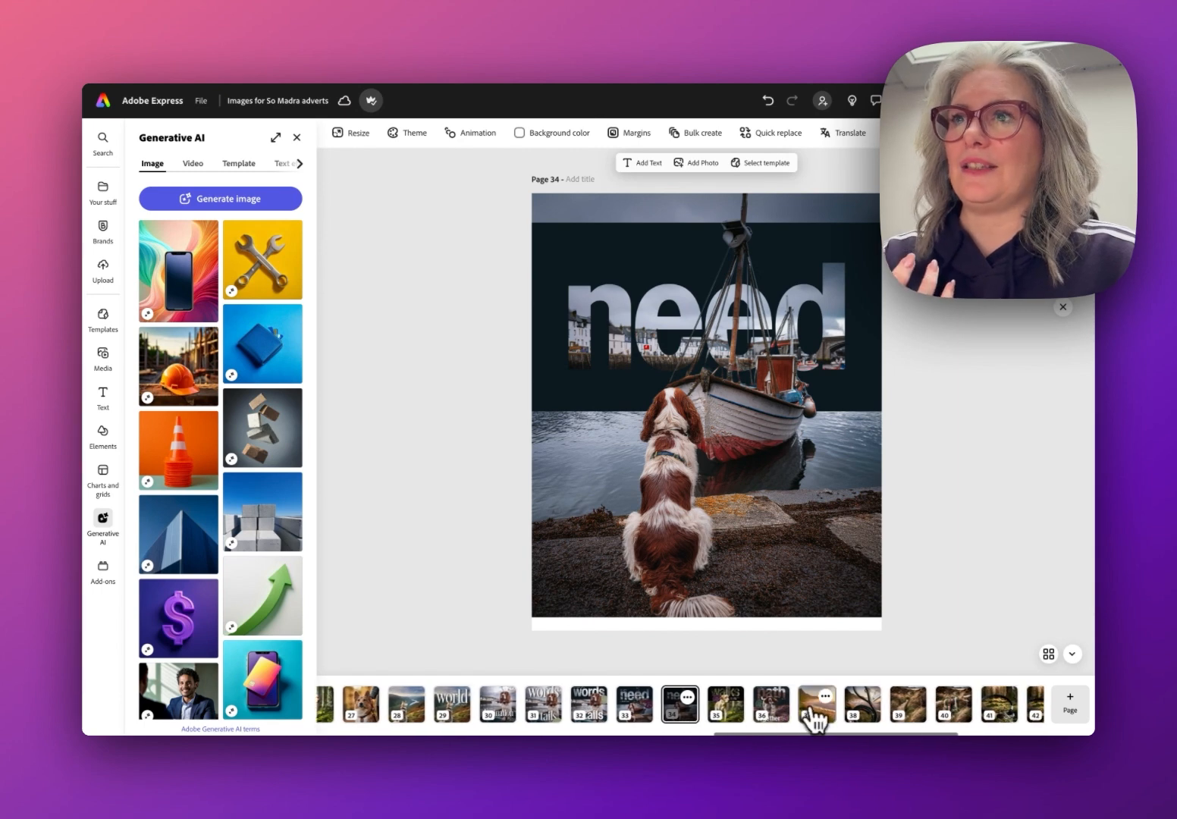
click(727, 706)
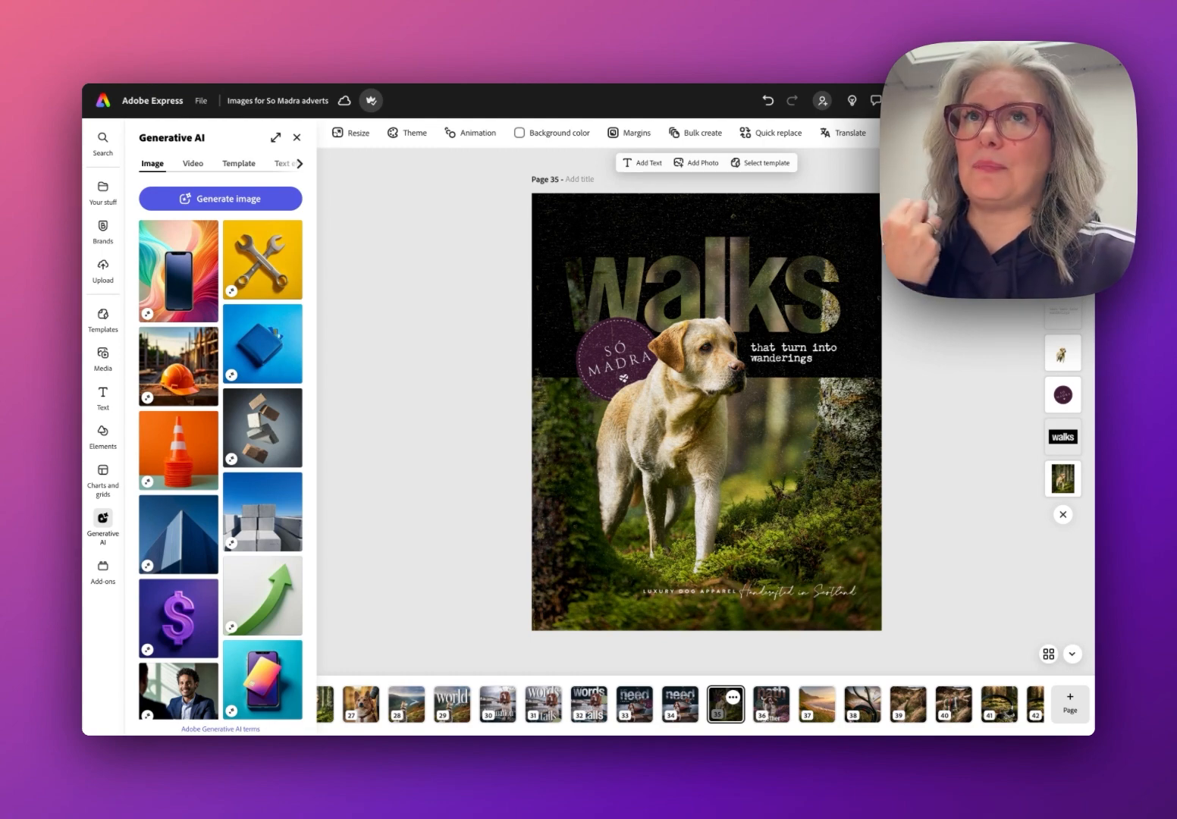
click(766, 724)
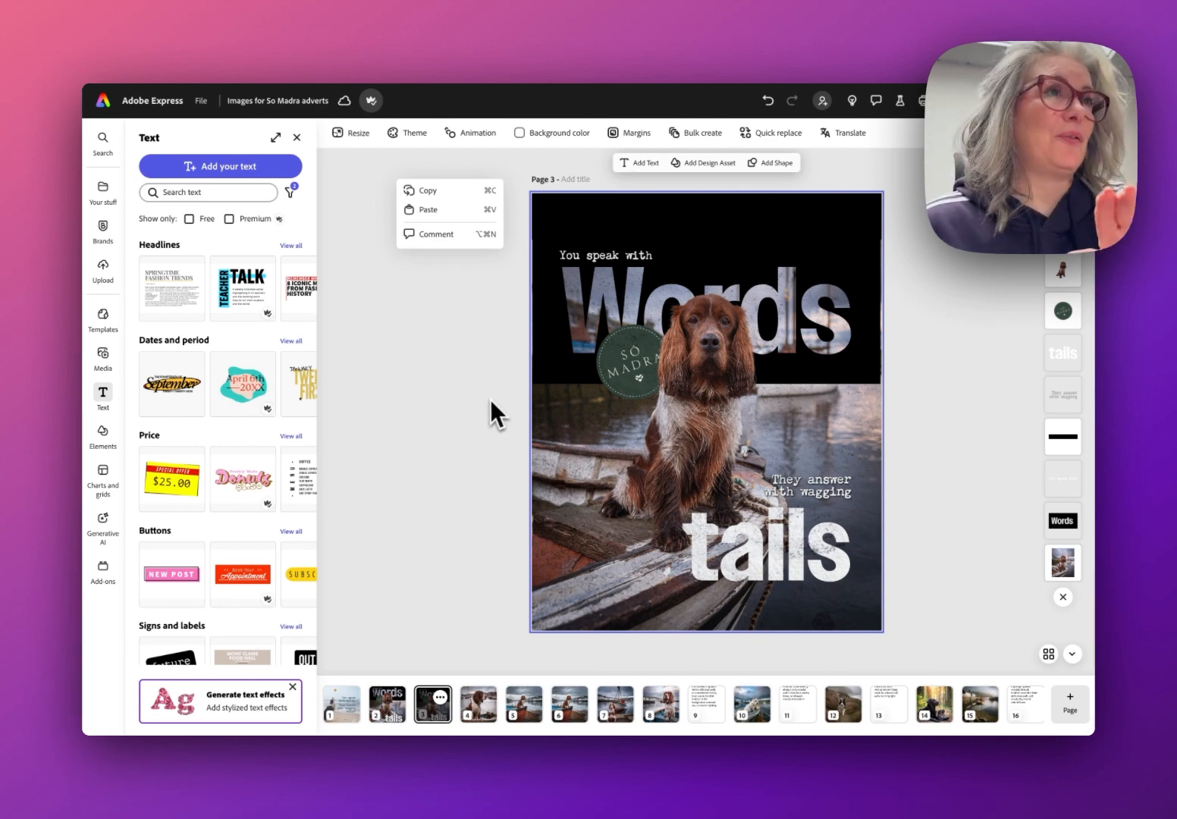
Make a background-free cut-out of the spaniel from a duplicate of page 3's photo and align it exactly over the original
click(565, 400)
mouse_move(565, 400)
mouse_down()
mouse_move(641, 405)
mouse_move(573, 368)
mouse_move(563, 392)
mouse_up()
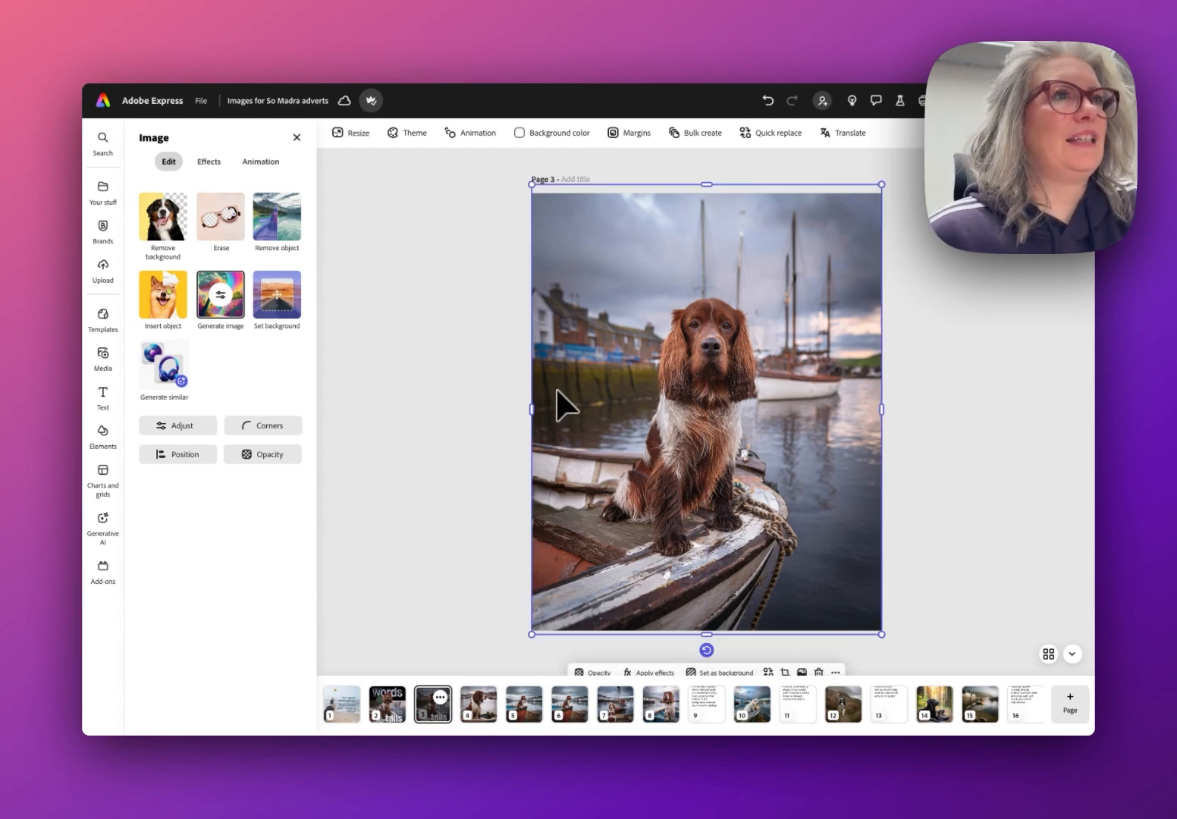
right_click(665, 367)
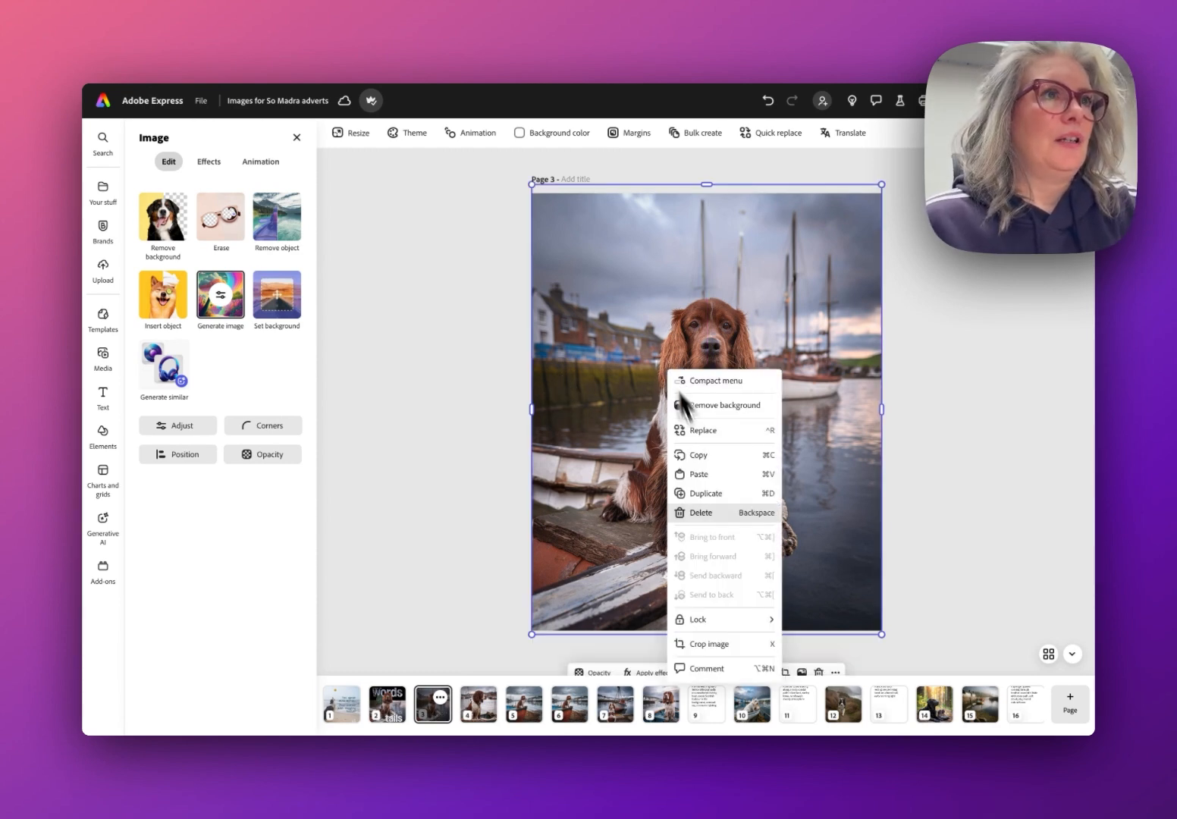
click(705, 494)
mouse_move(691, 474)
mouse_down()
mouse_move(704, 497)
mouse_move(712, 472)
mouse_move(702, 474)
mouse_up()
click(172, 229)
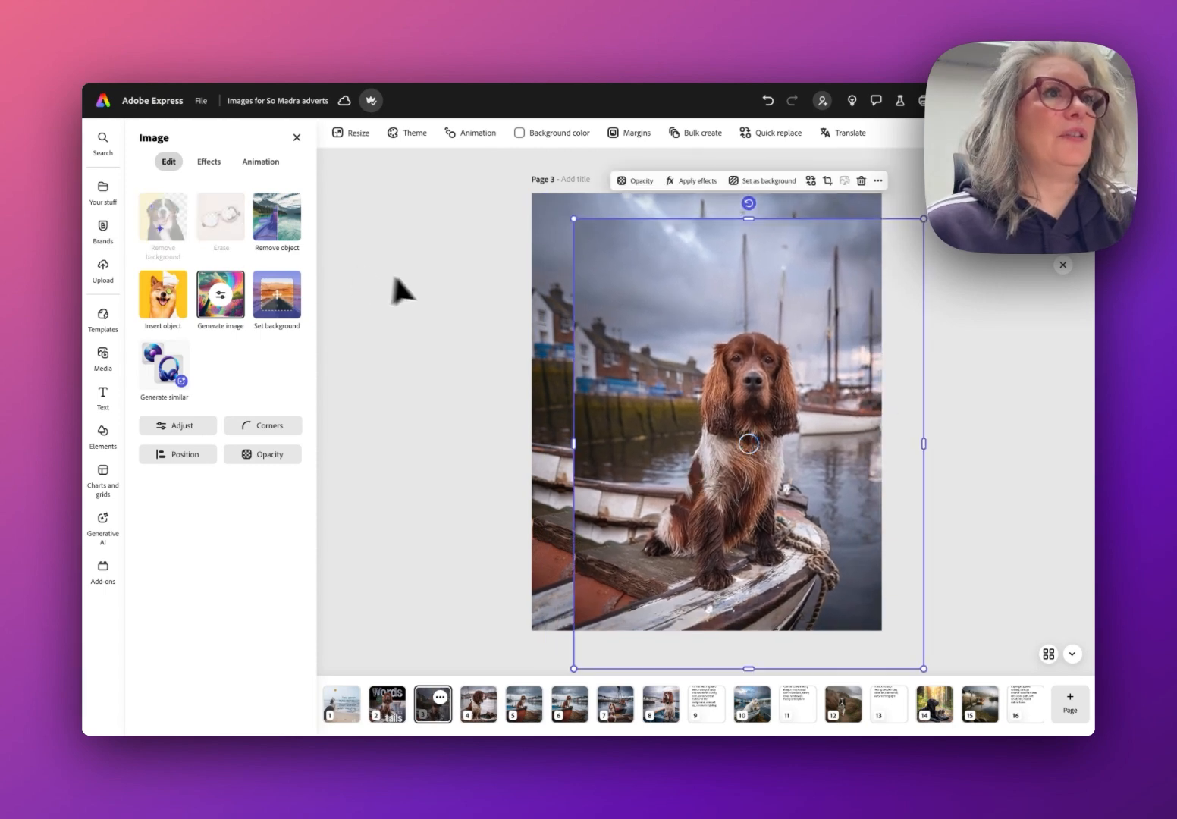
drag(751, 401, 710, 365)
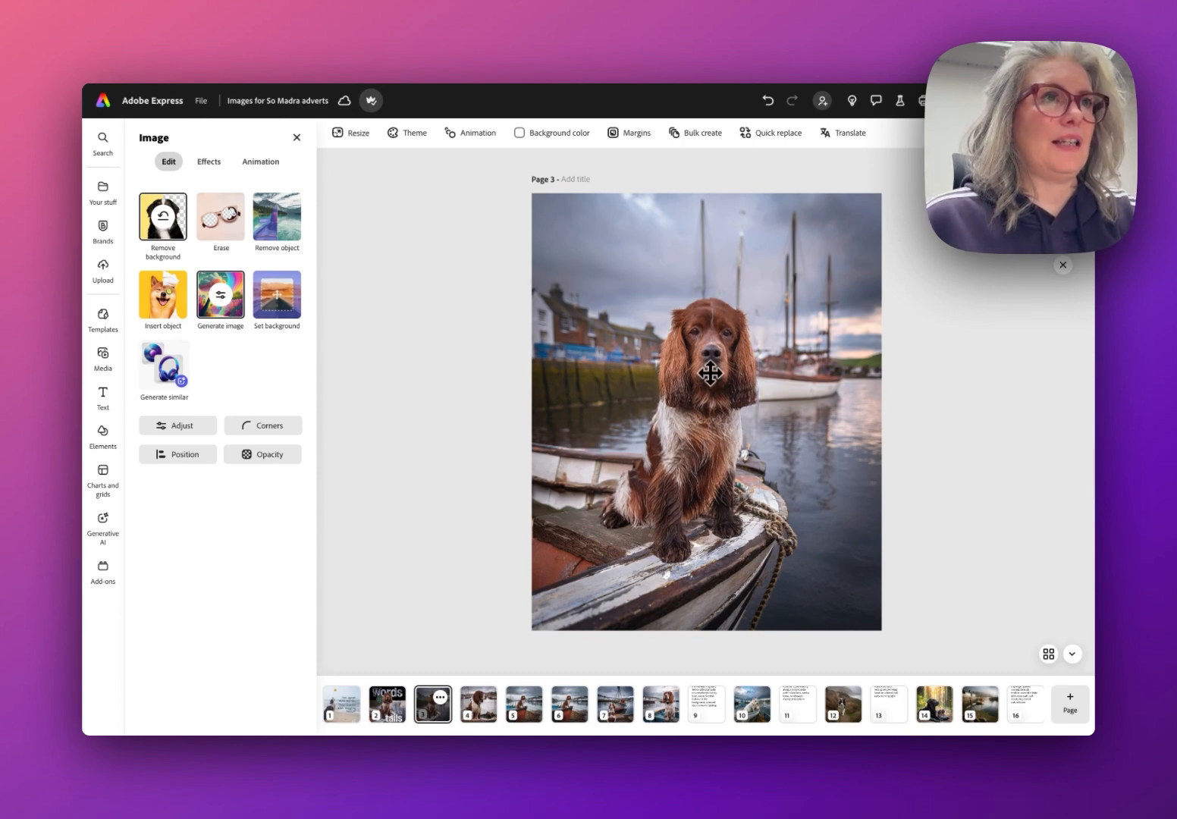
Add the text "Words" in Owners Narrow Bold, enlarge it to size 164 and place it just above the spaniel's head
text(tWords)
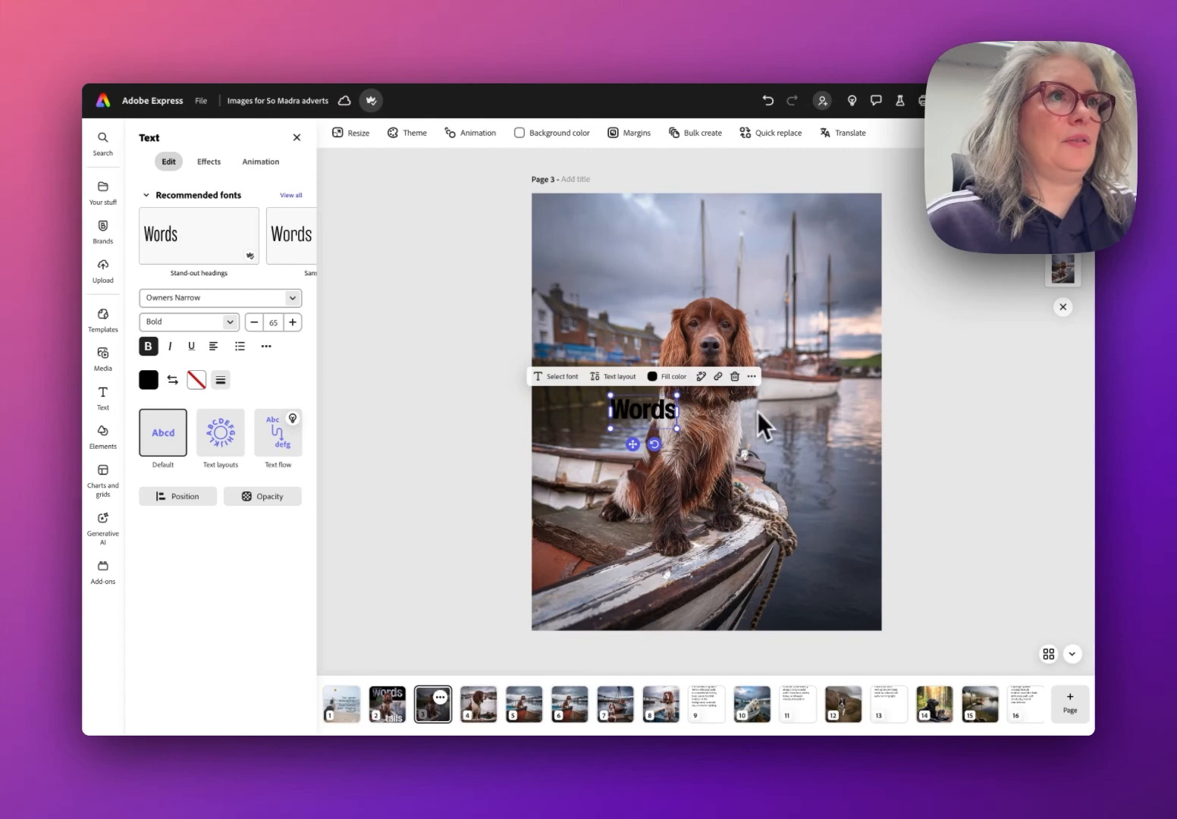
drag(677, 396, 779, 344)
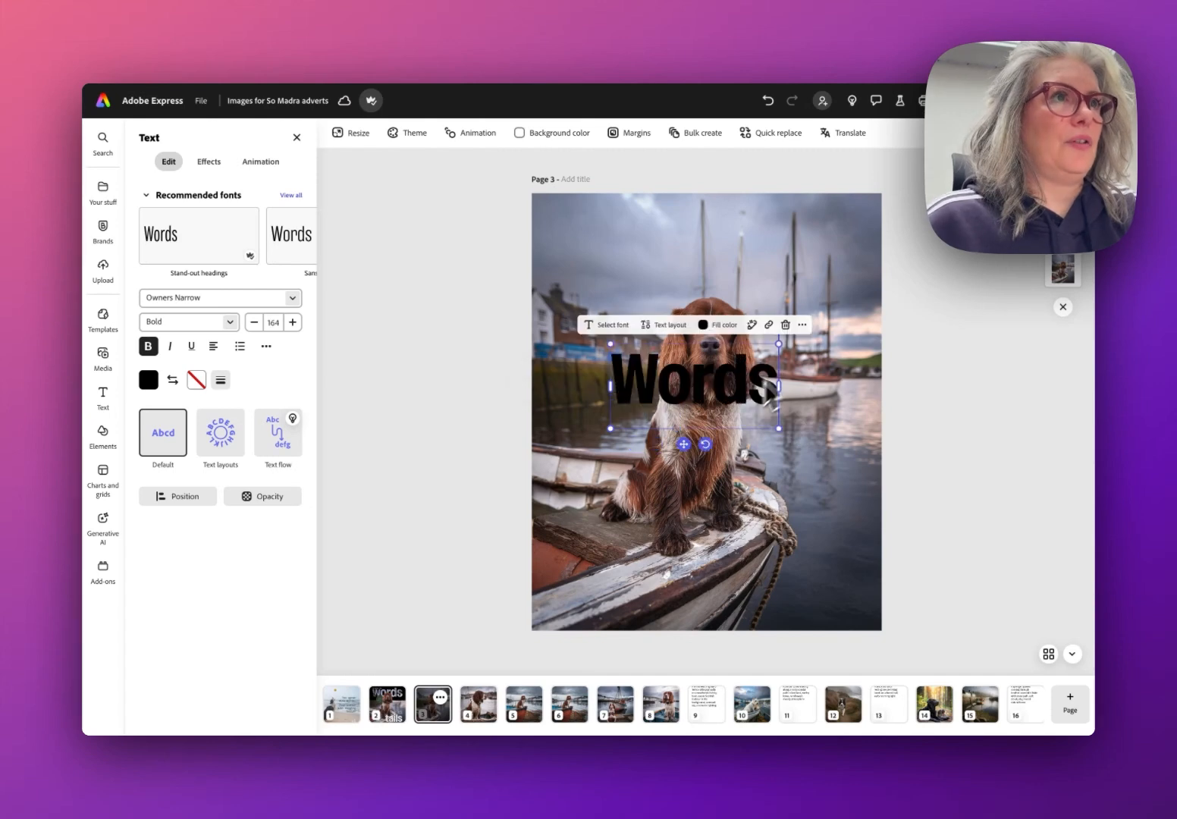
drag(685, 444, 713, 557)
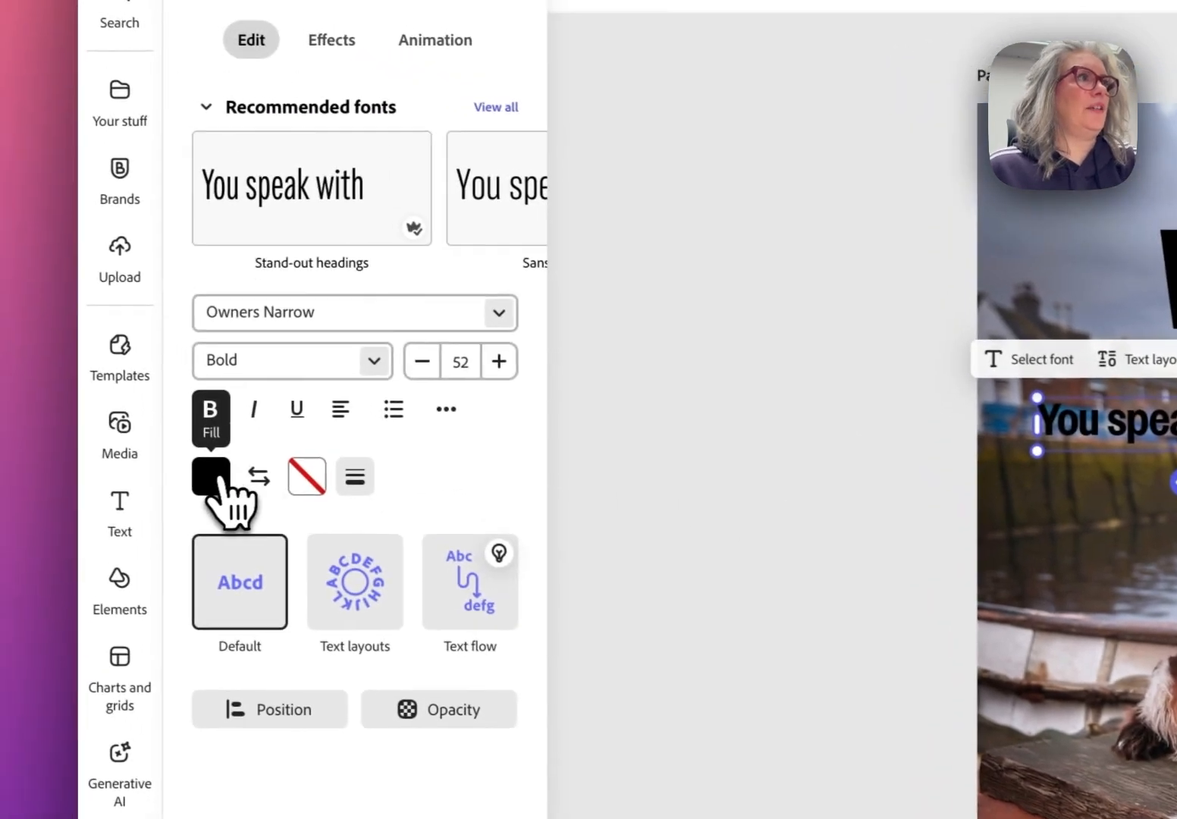
Set the fill of the "You speak with" text to white and move it above the "Words" headline
click(102, 431)
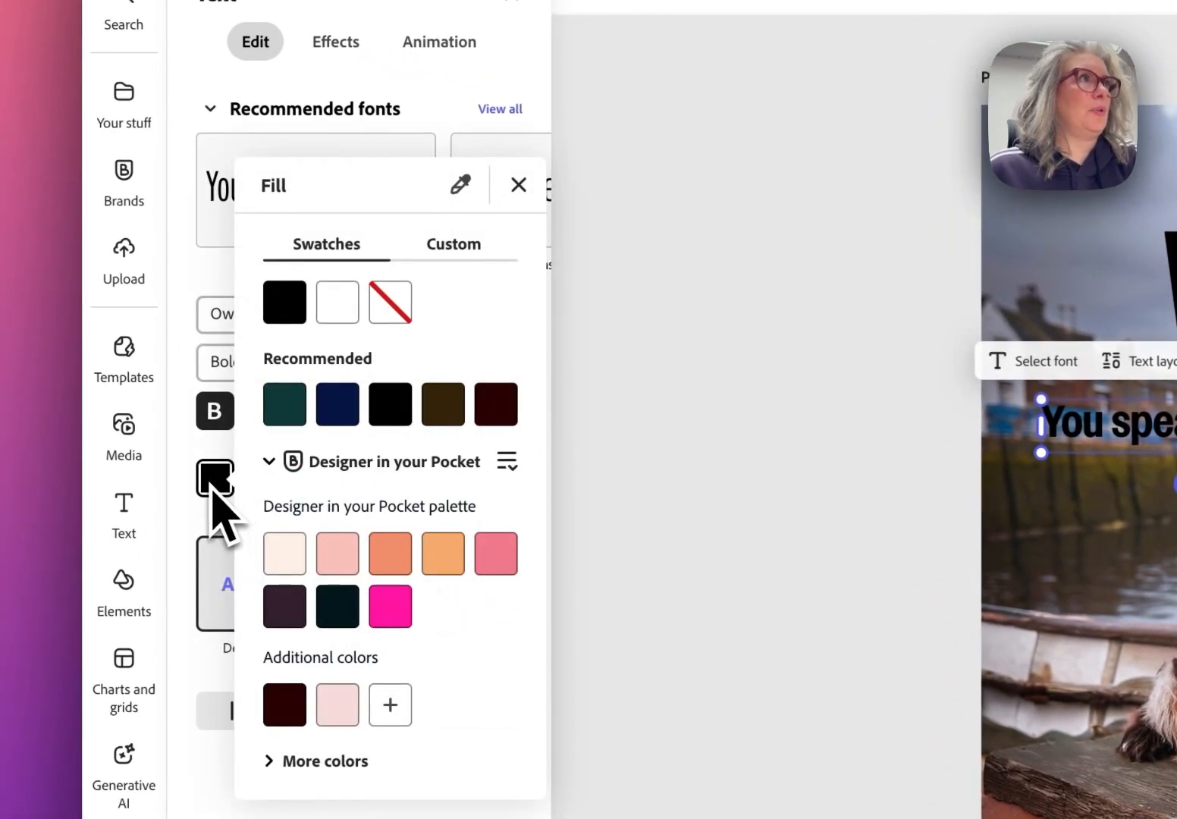
click(343, 307)
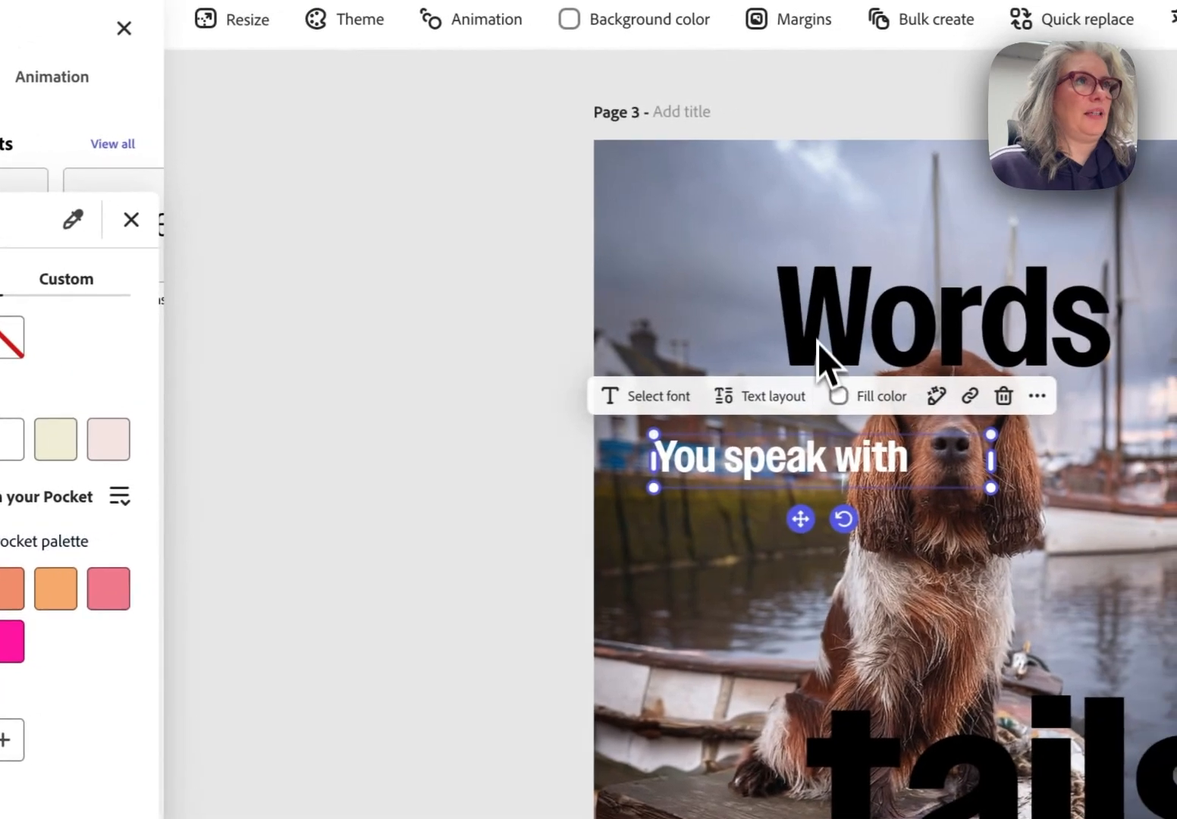
drag(831, 516, 851, 304)
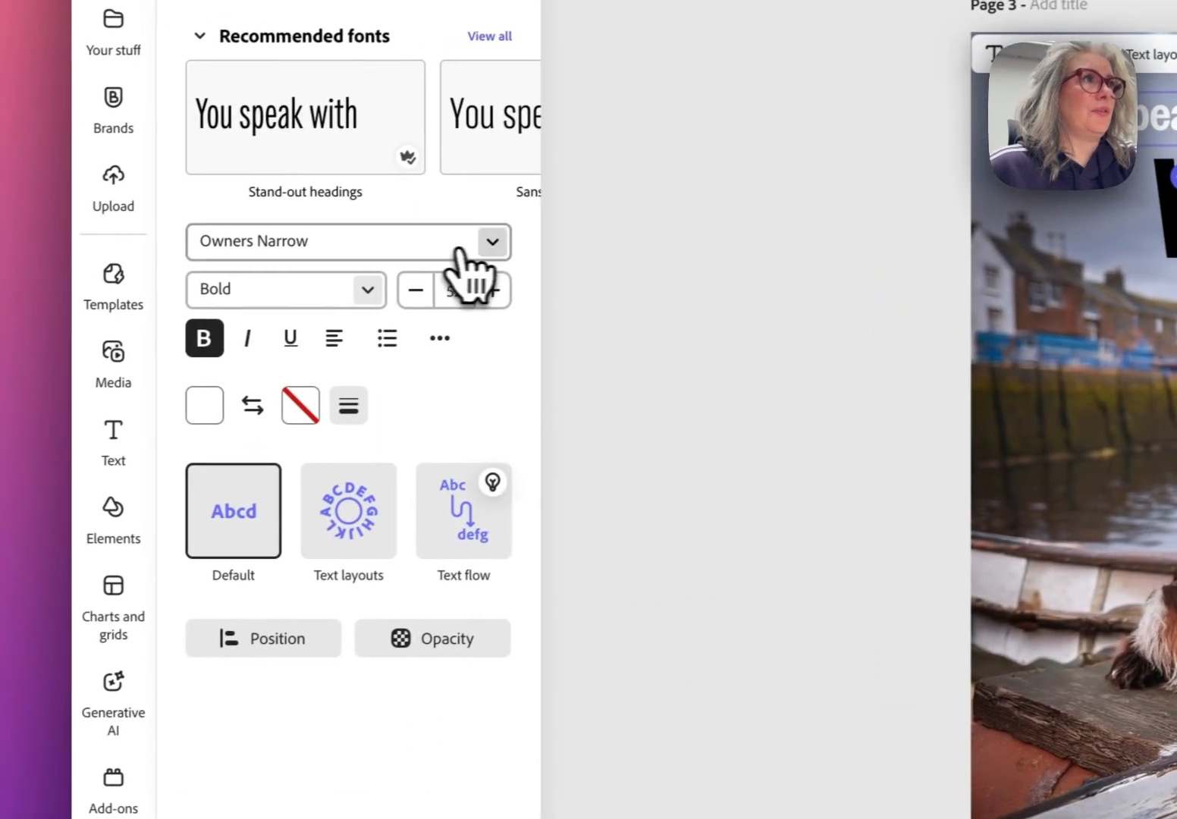
Change the "You speak with" text to the Chandler42 Medium font and widen its box so it fits on one line
click(112, 350)
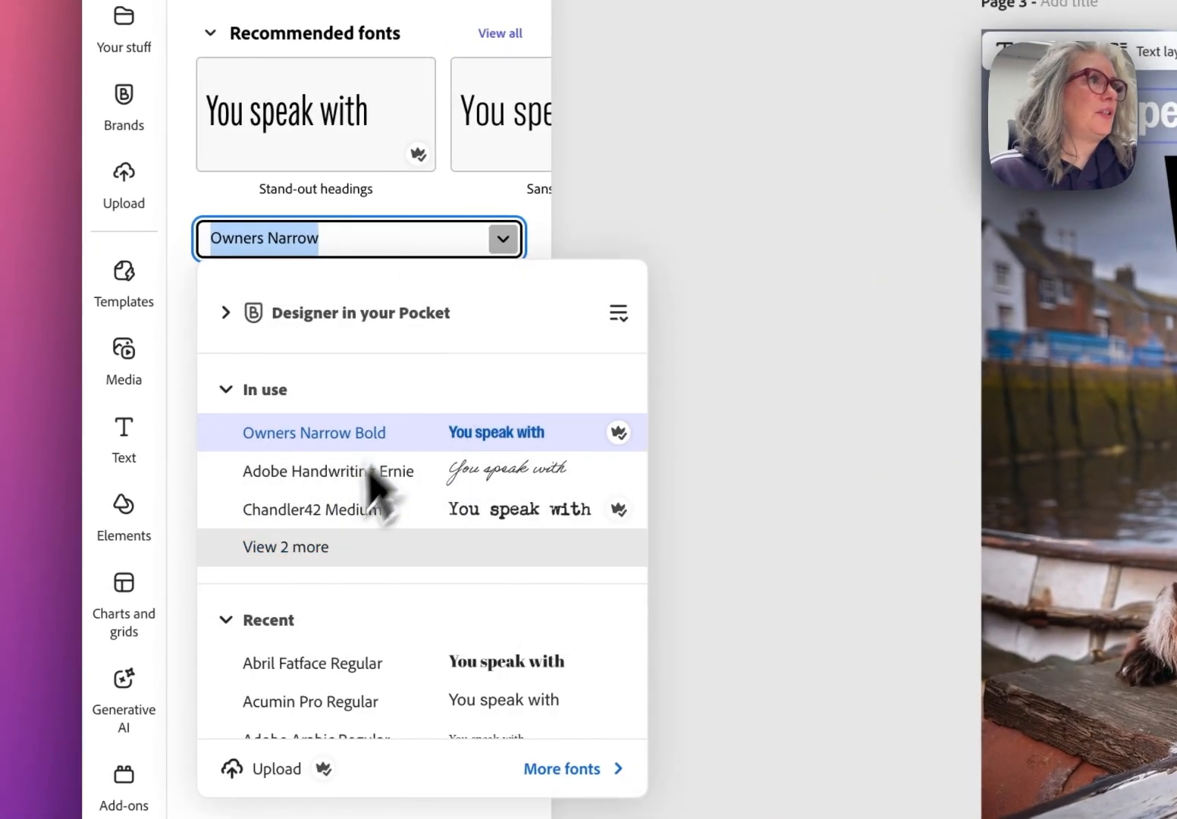
click(306, 548)
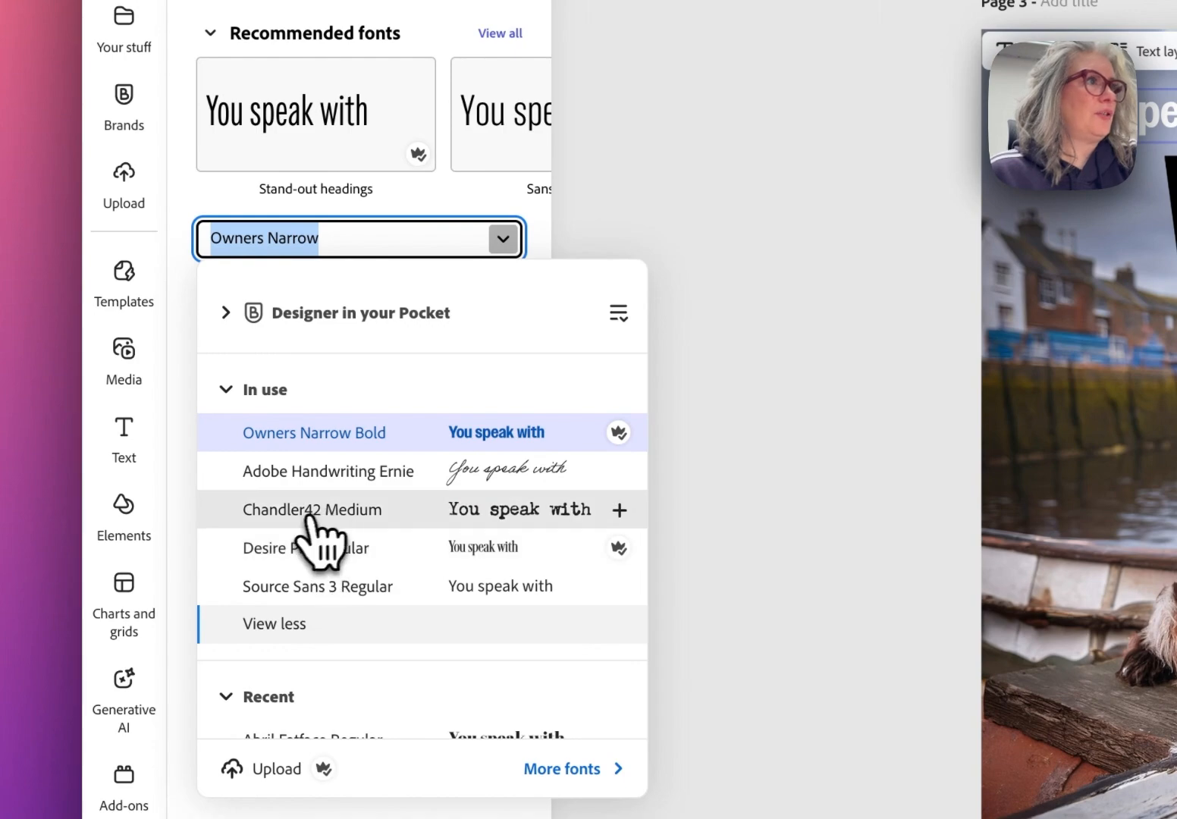
click(323, 510)
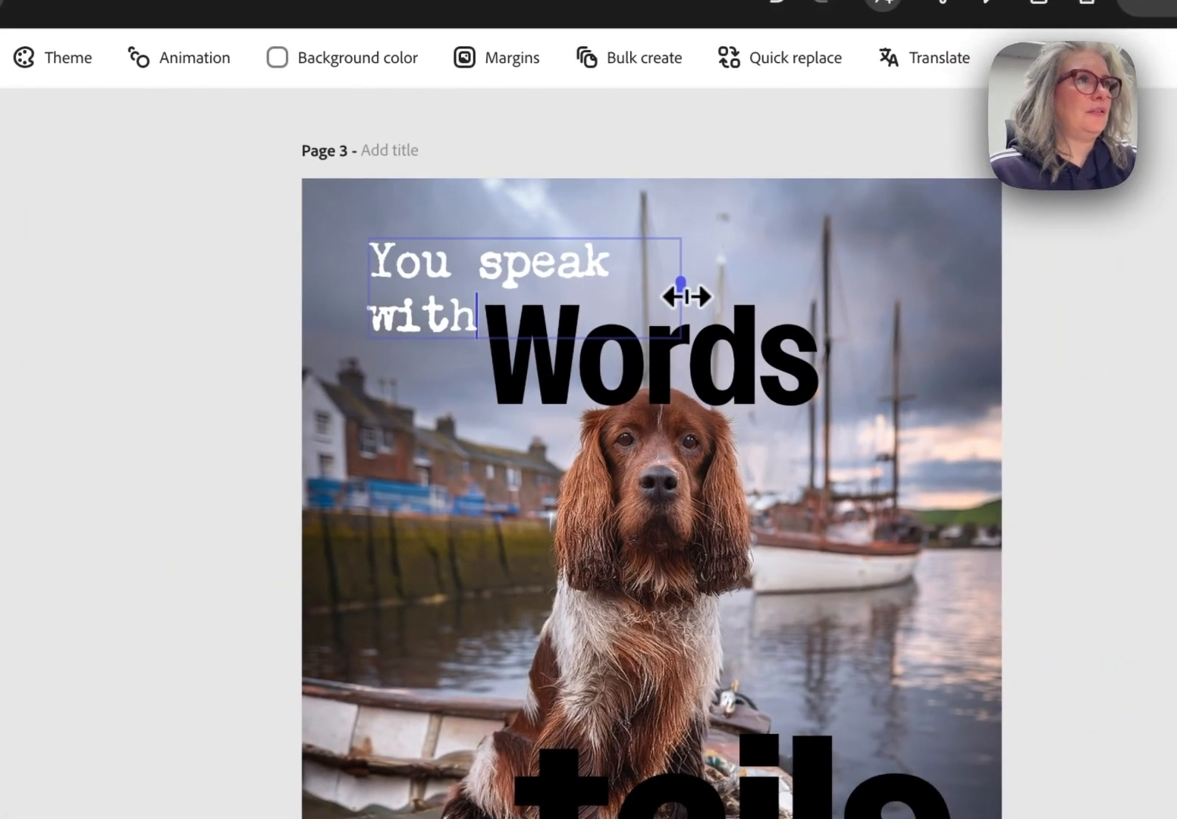
drag(686, 297, 766, 295)
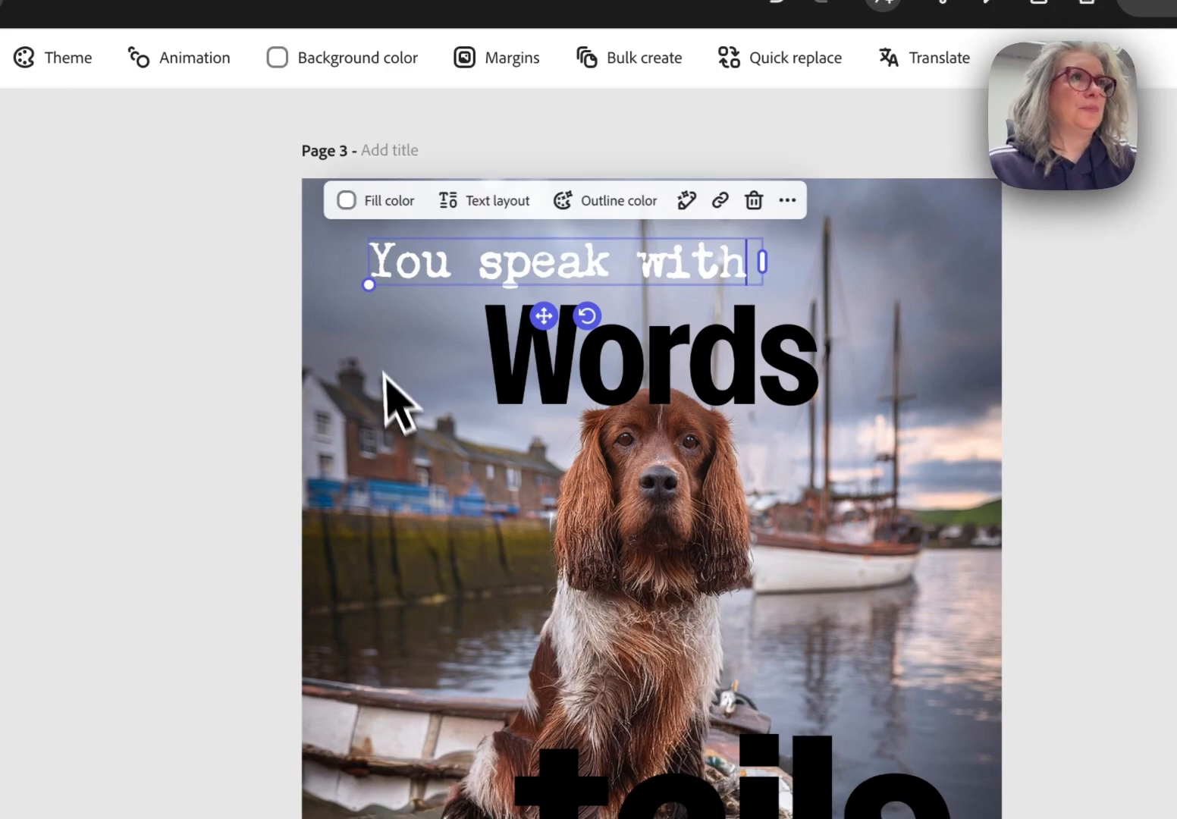
Duplicate the "You speak with" text and place the copy just above the word "tails"
click(788, 201)
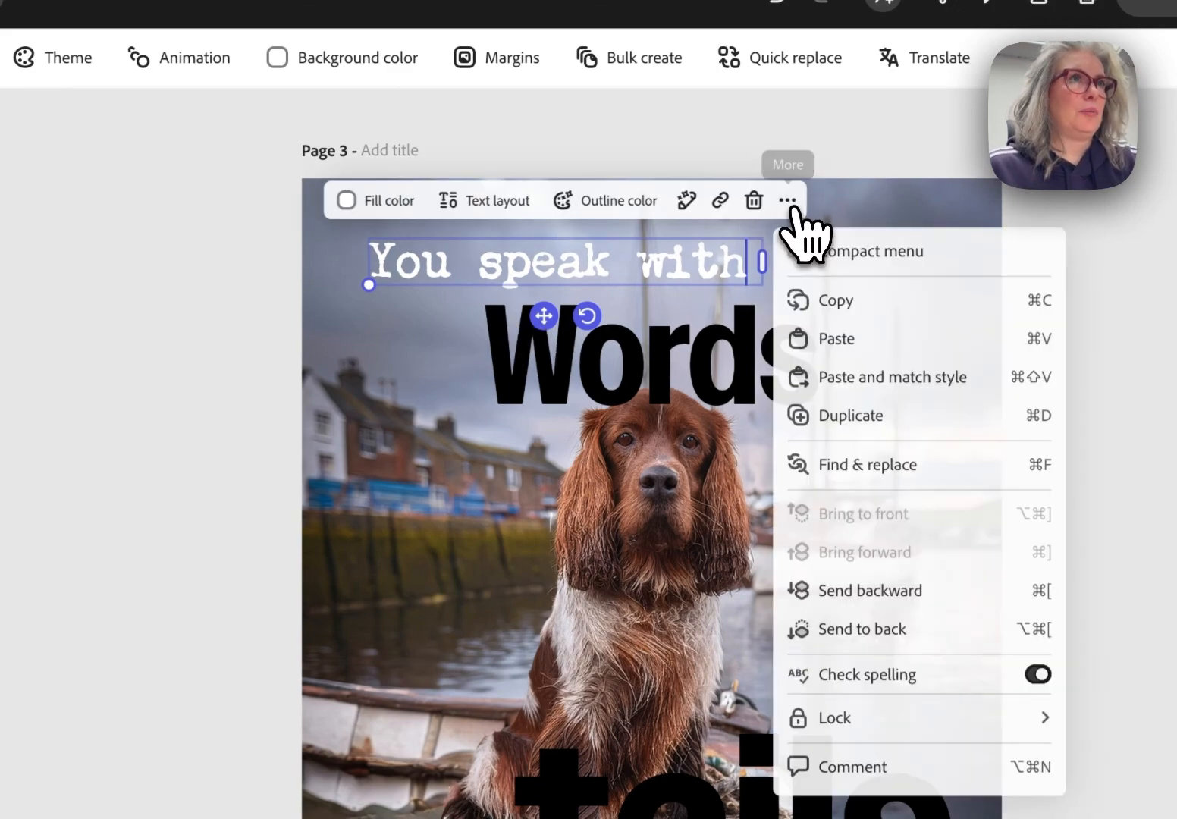
click(828, 426)
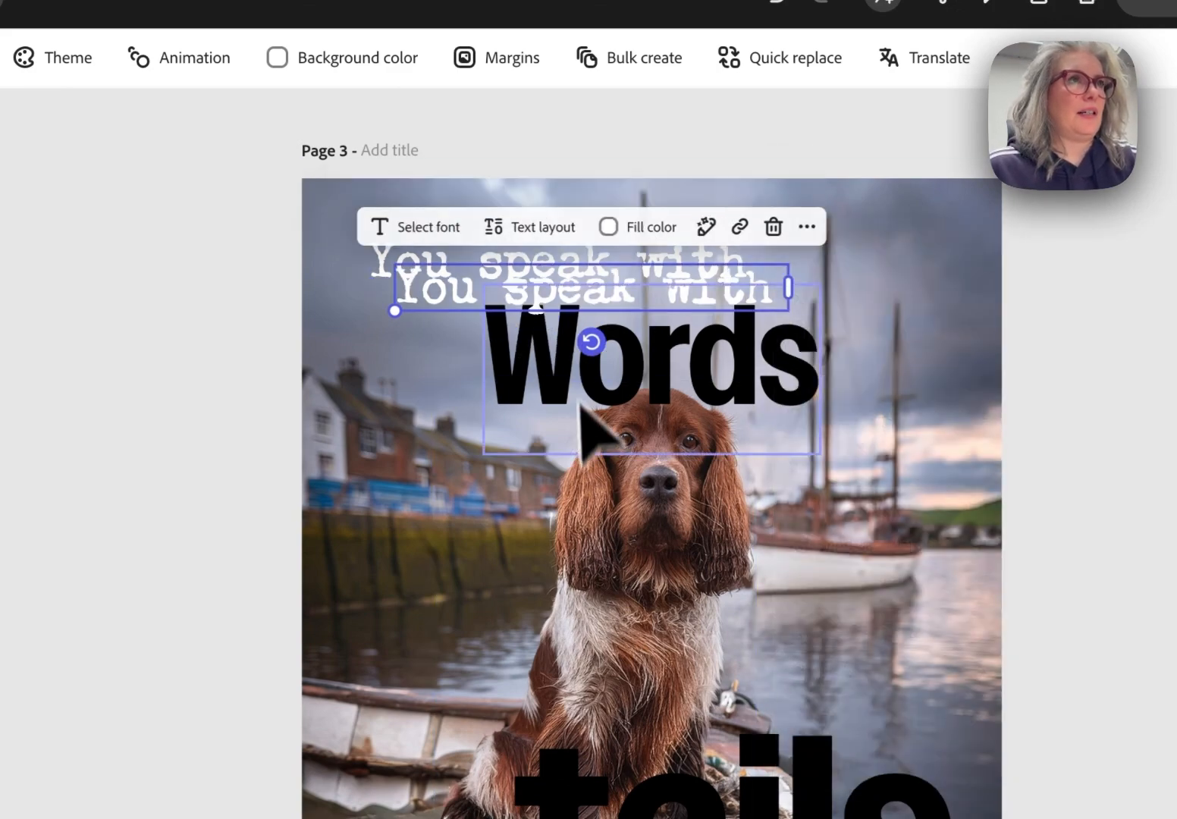
drag(487, 282, 650, 657)
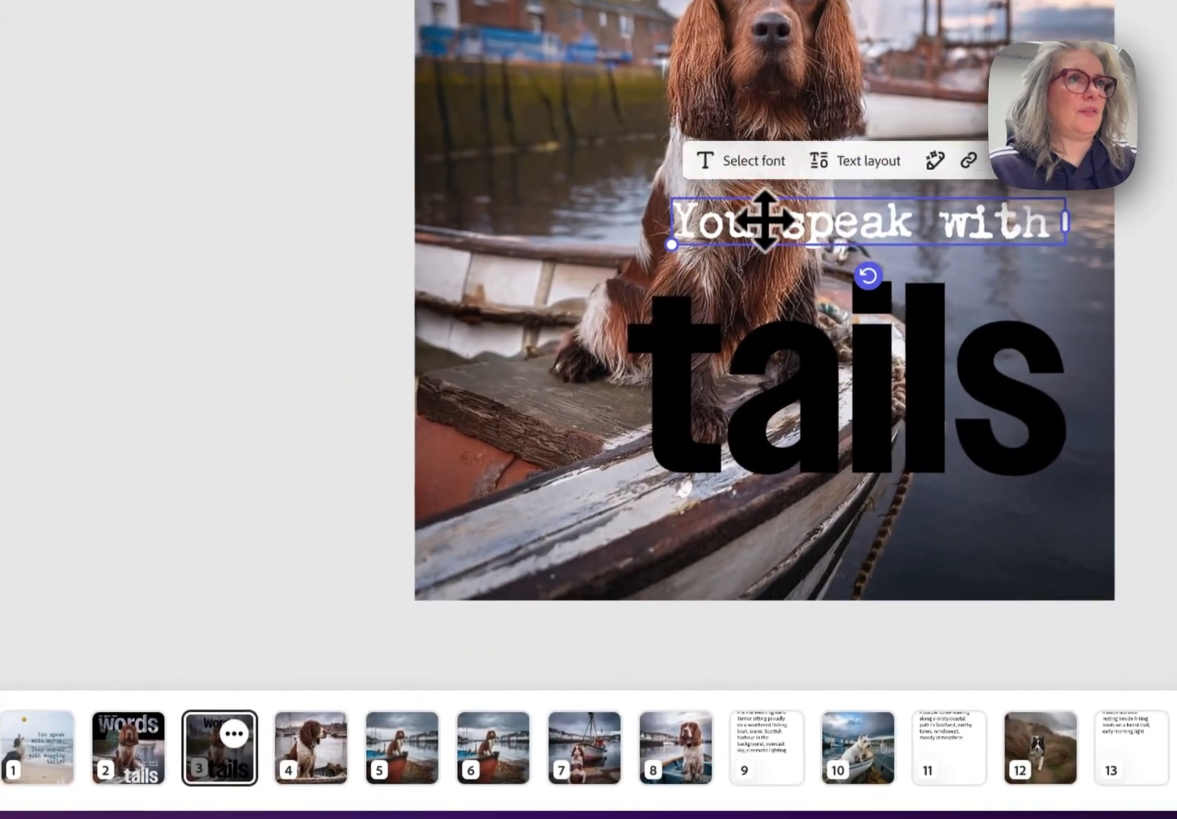
Replace the duplicated text's wording with "They answer with wagging" and scale it down slightly above "tails"
double_click(807, 584)
text(They)
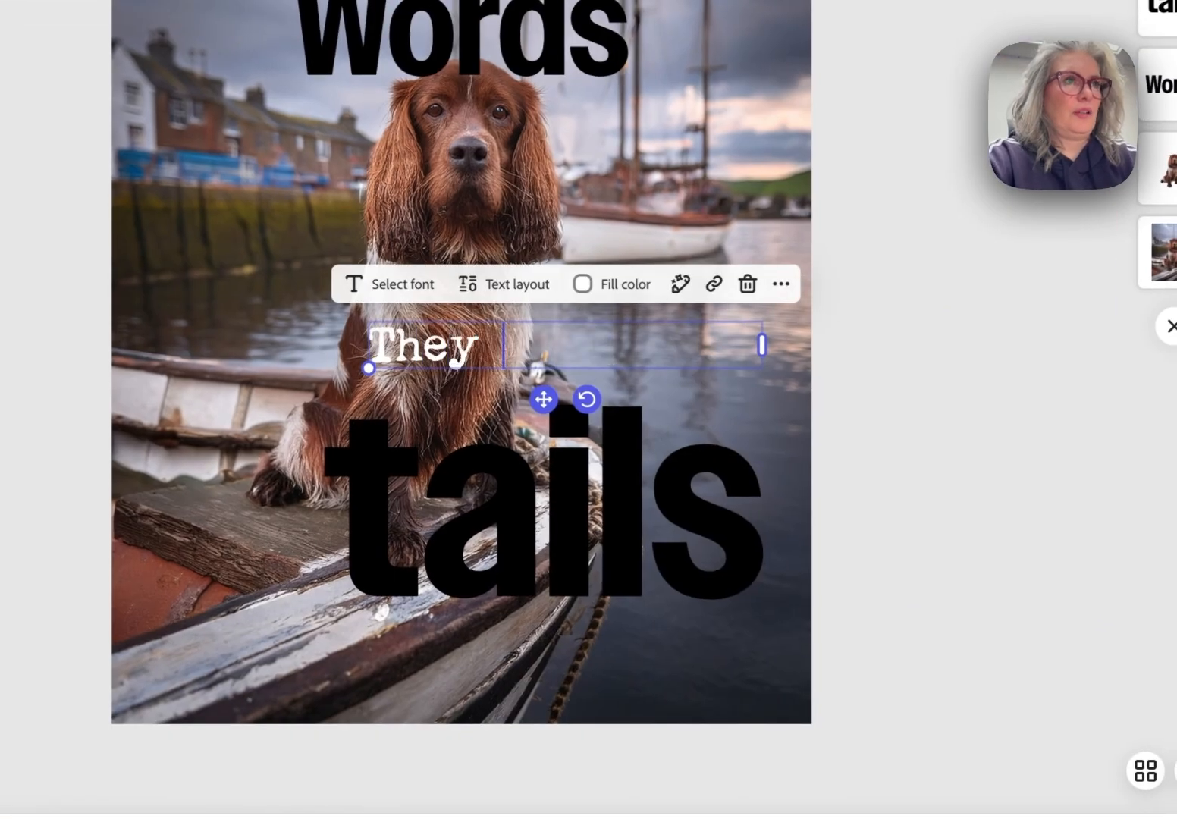
text( answe)
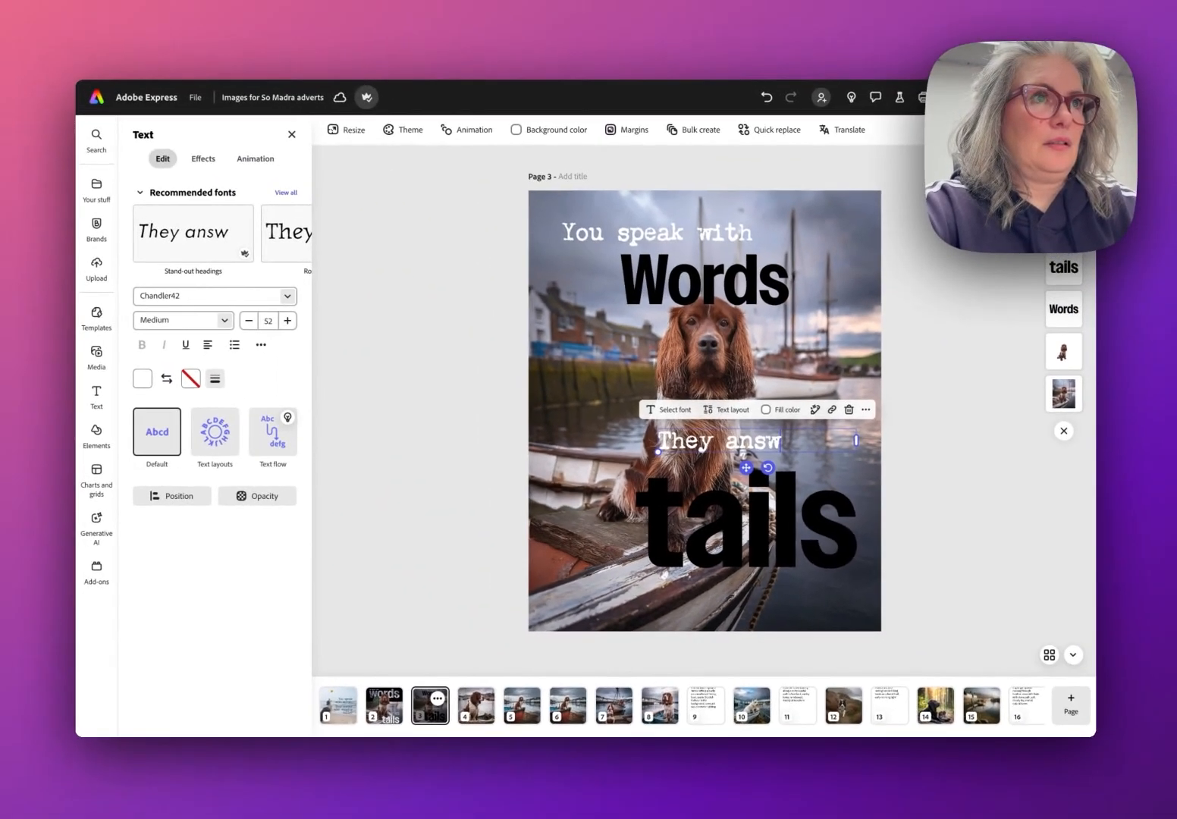
text(r with wag)
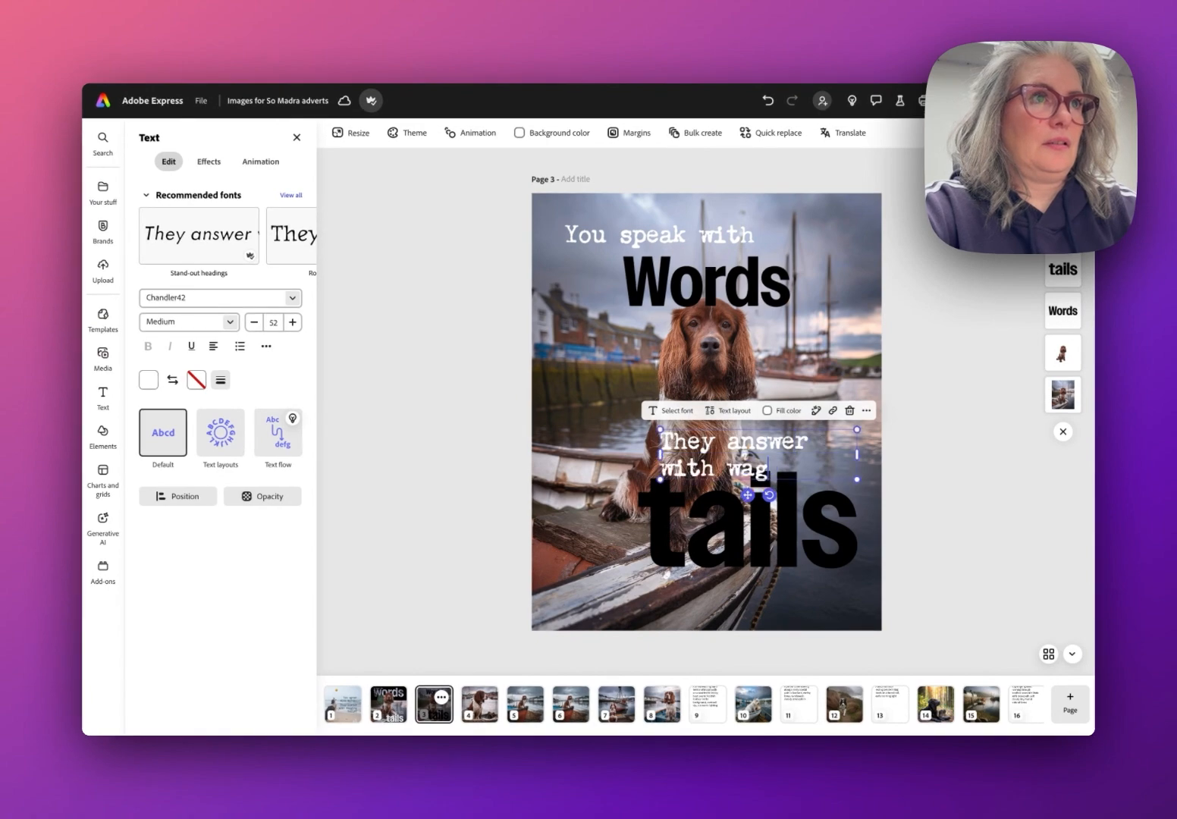
text(ging)
drag(660, 429, 684, 436)
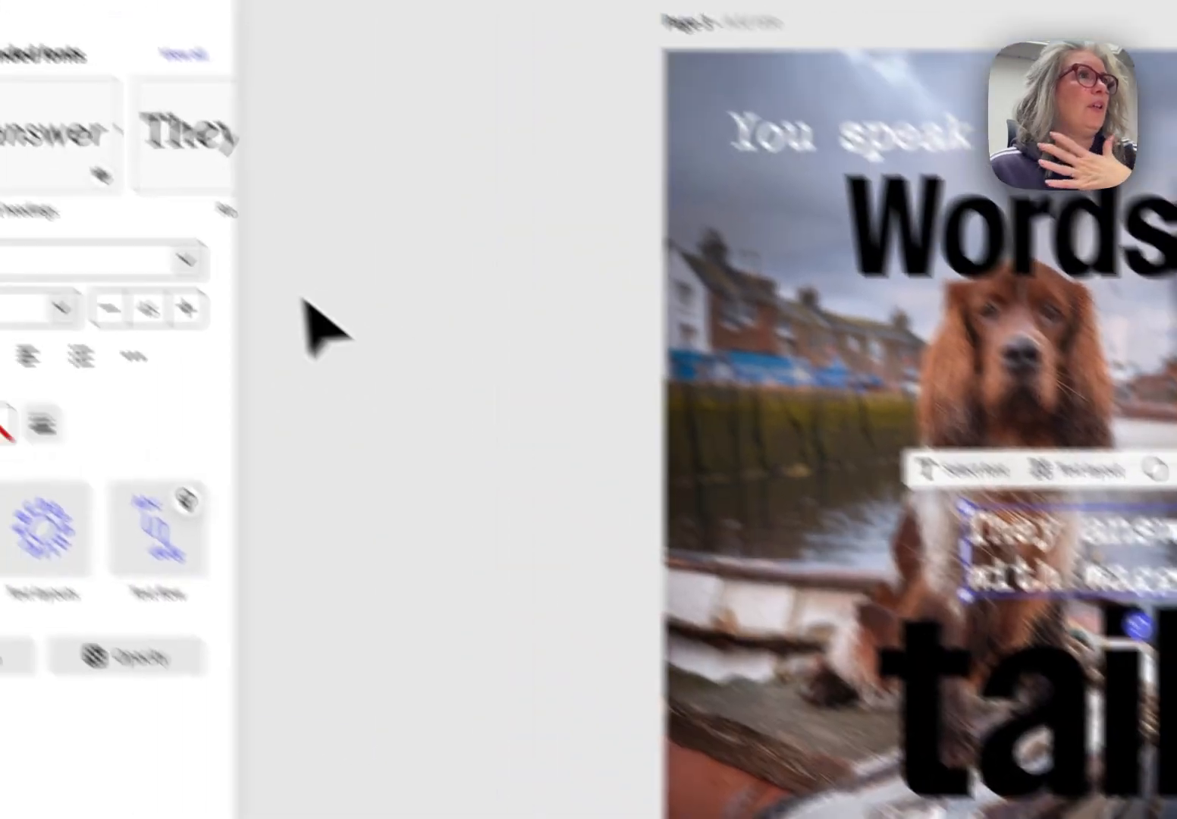
Add the dark green round Só Madra badge from the So Madra brand's logos to page 3
click(740, 353)
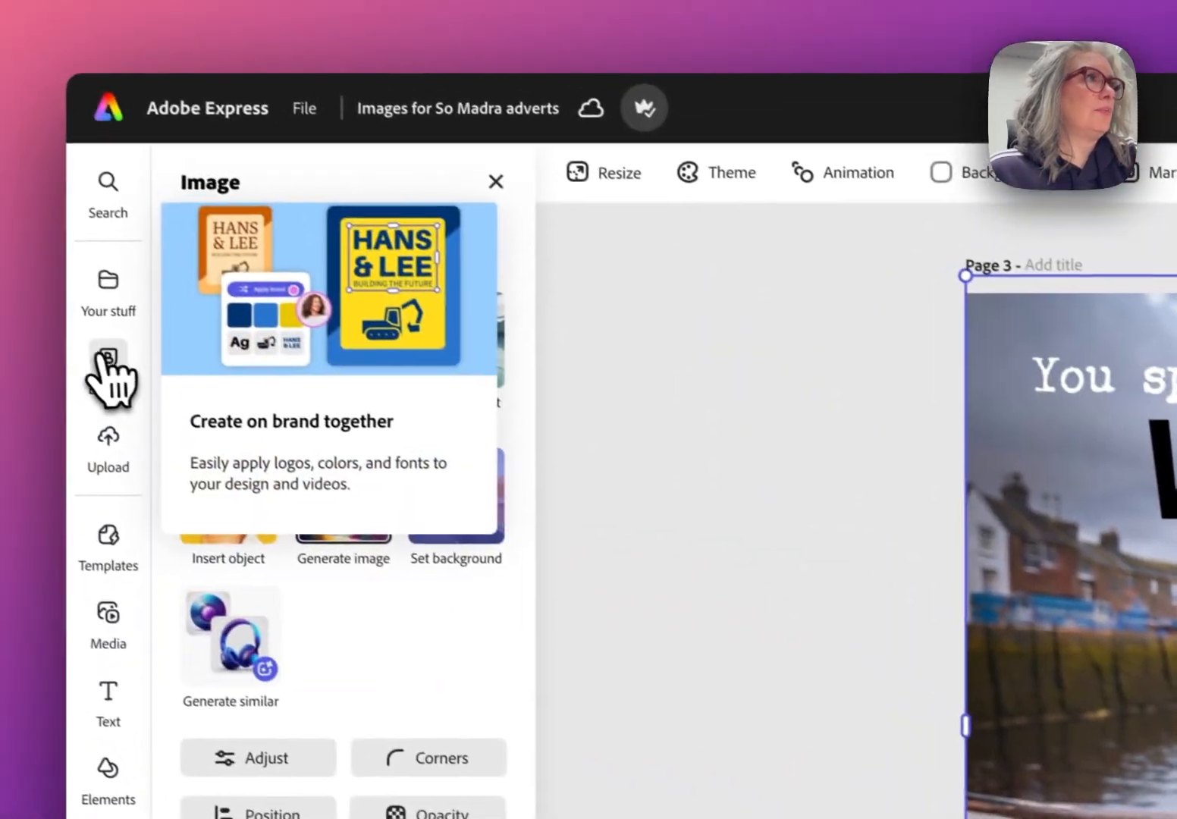
click(114, 364)
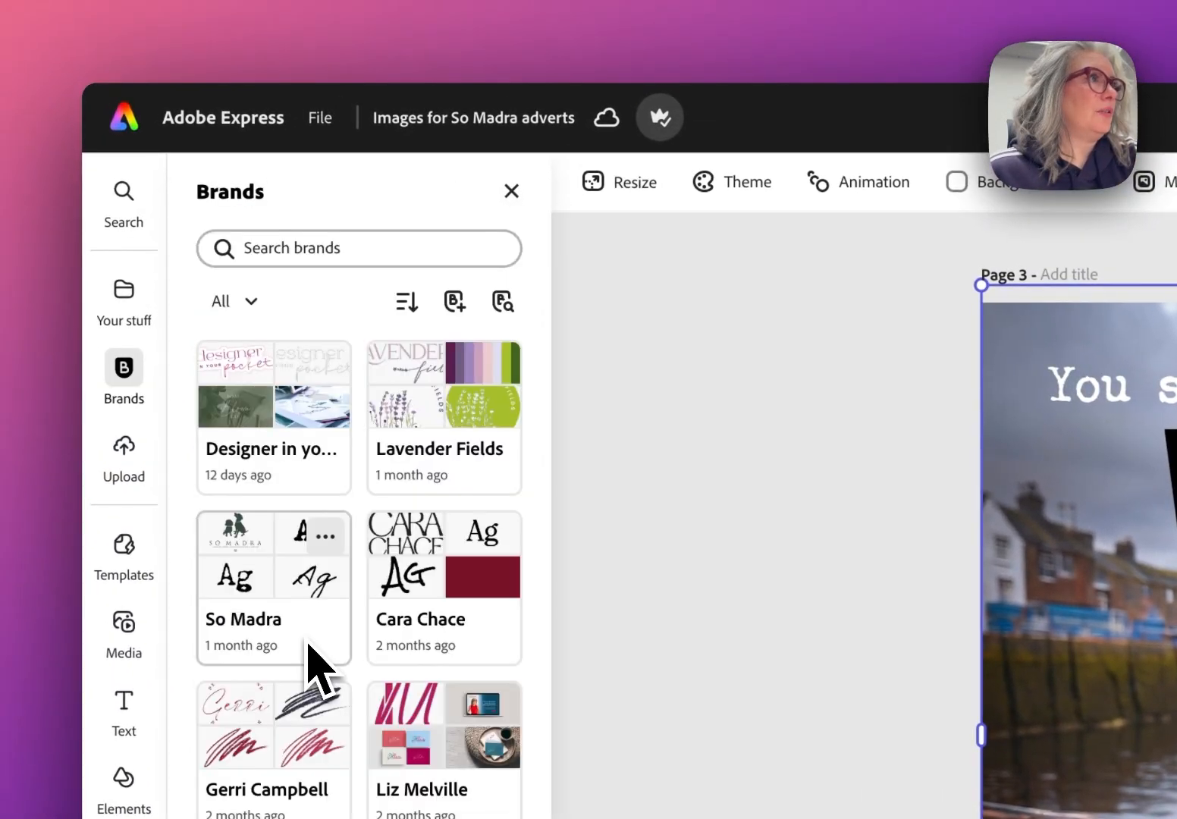
click(254, 633)
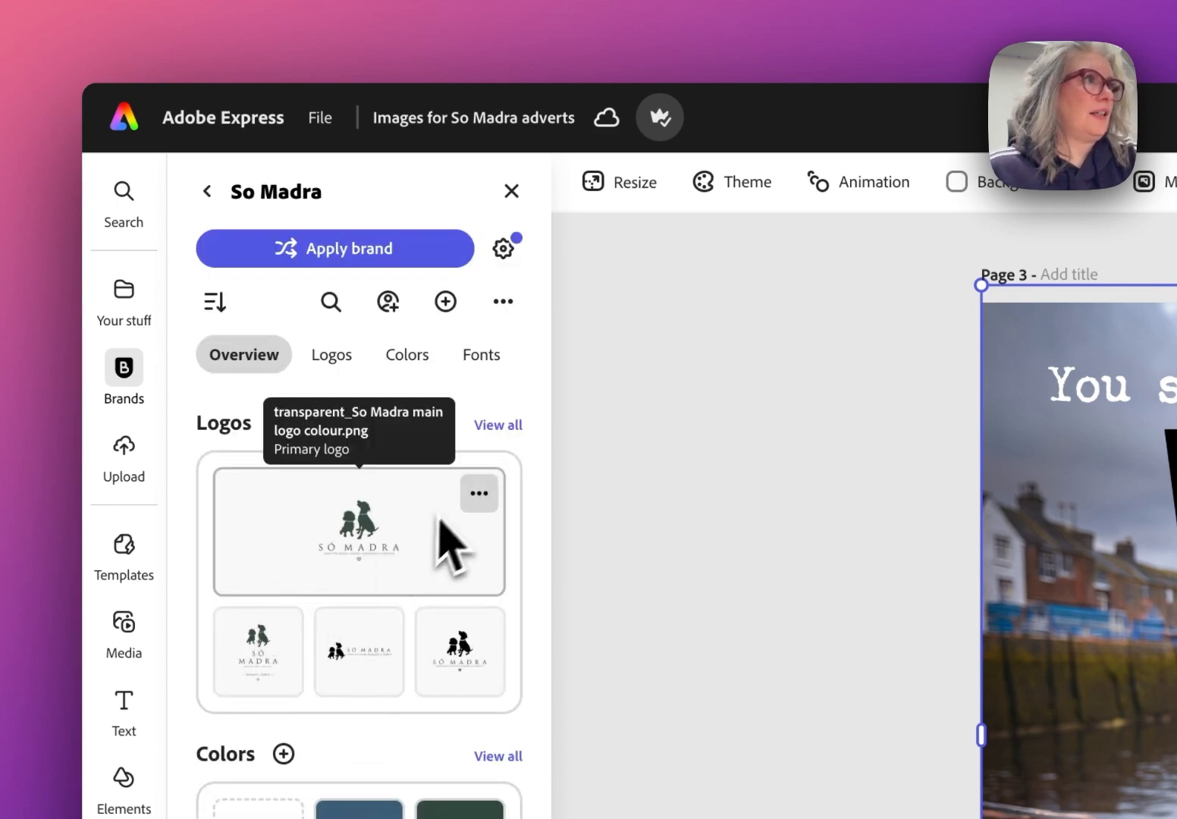
click(493, 425)
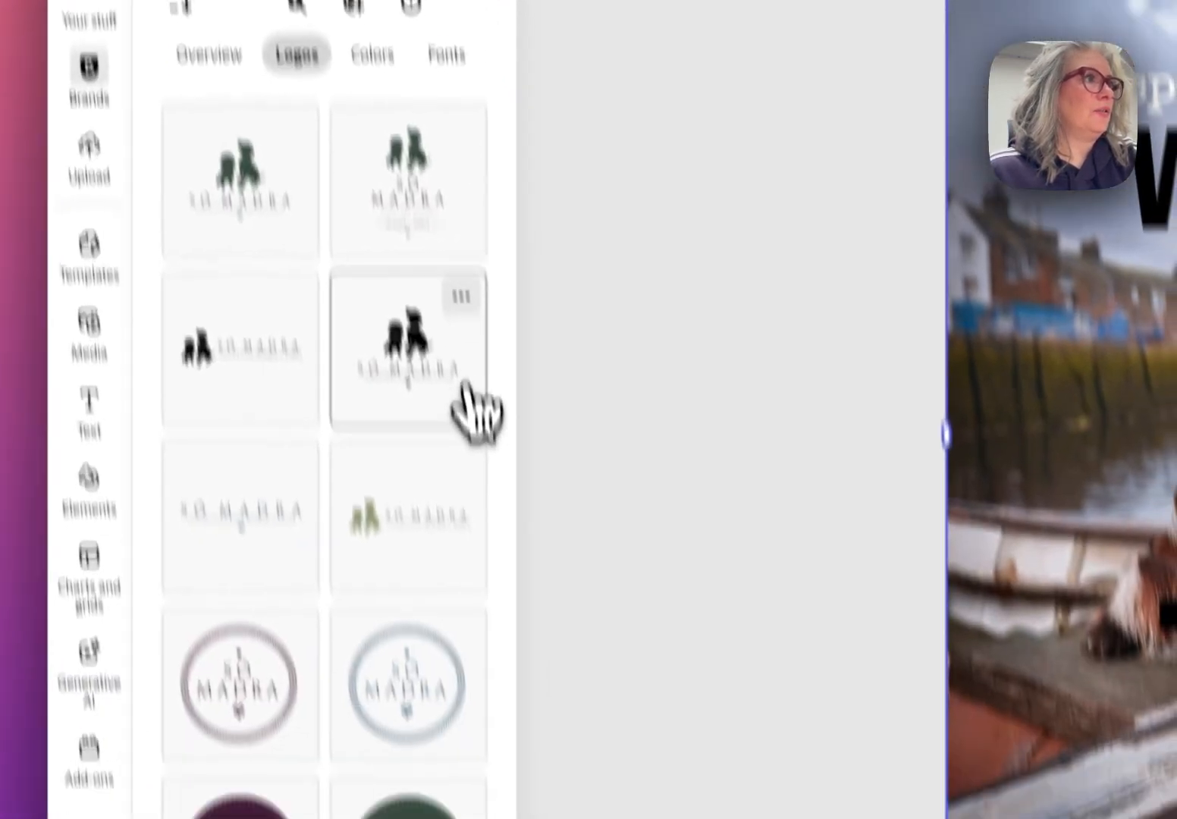
scroll(507, 709, down, 3)
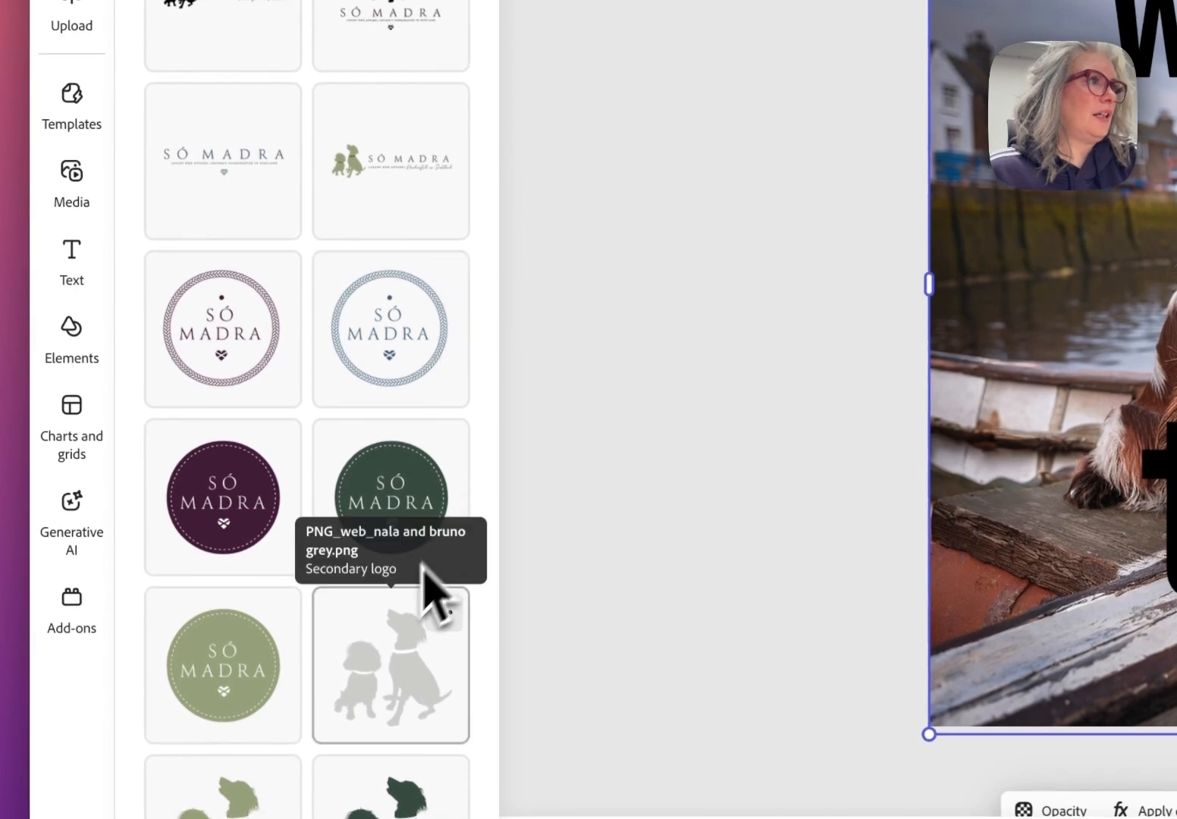
click(358, 486)
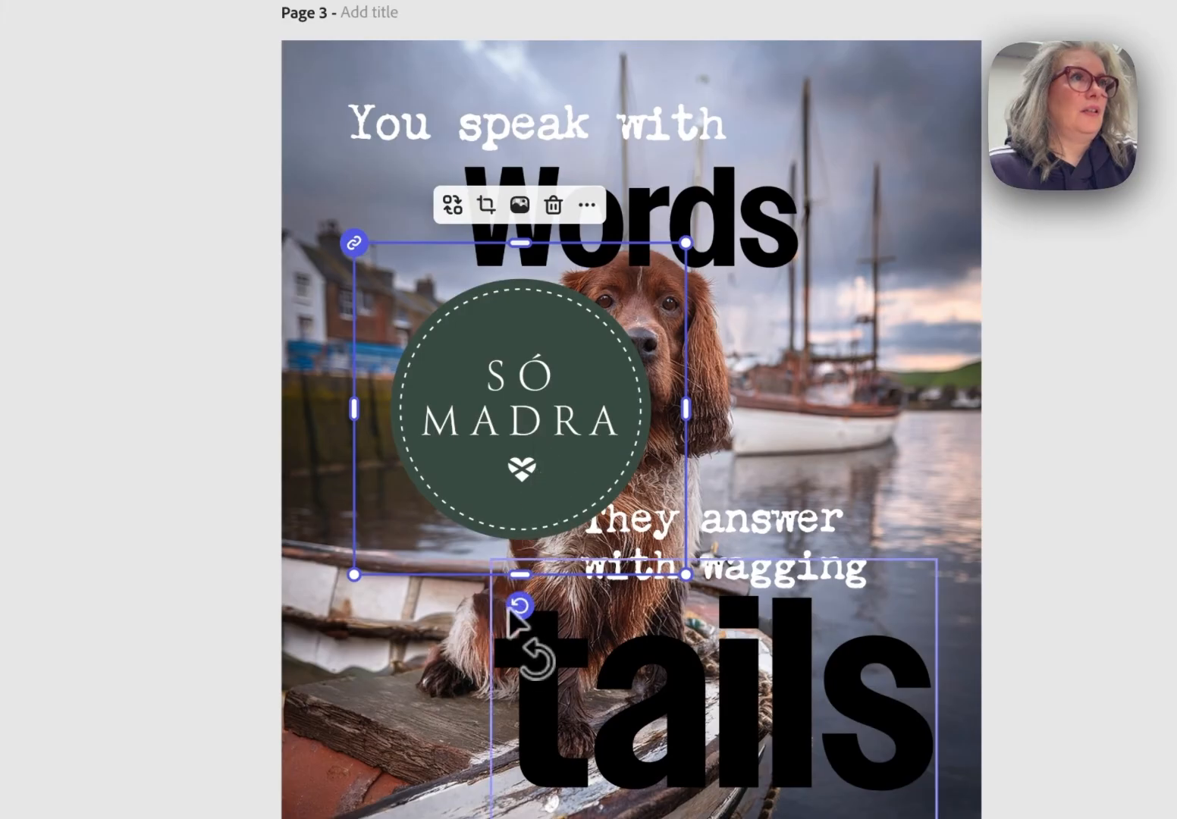
Tilt the Só Madra badge anticlockwise, shrink it to about two-thirds size and move it beside the spaniel's head, below "Words"
drag(520, 607, 564, 600)
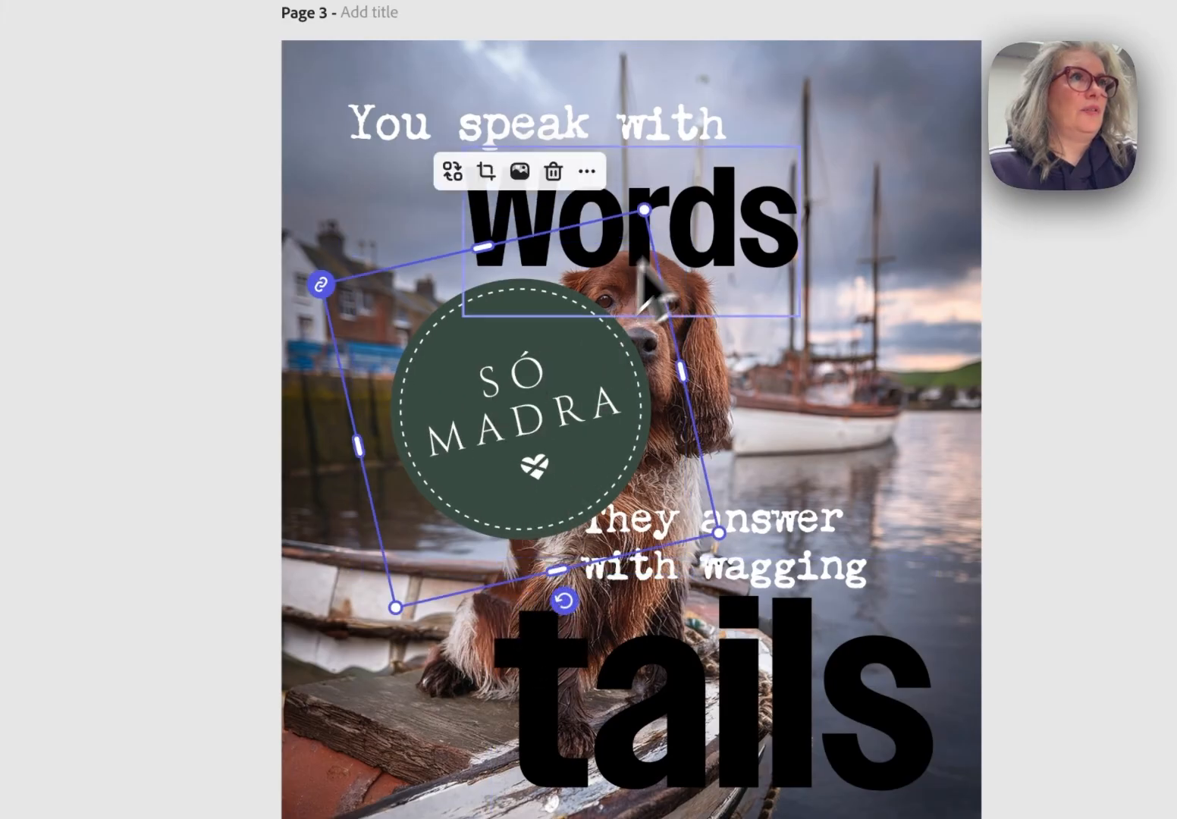
drag(643, 215, 546, 337)
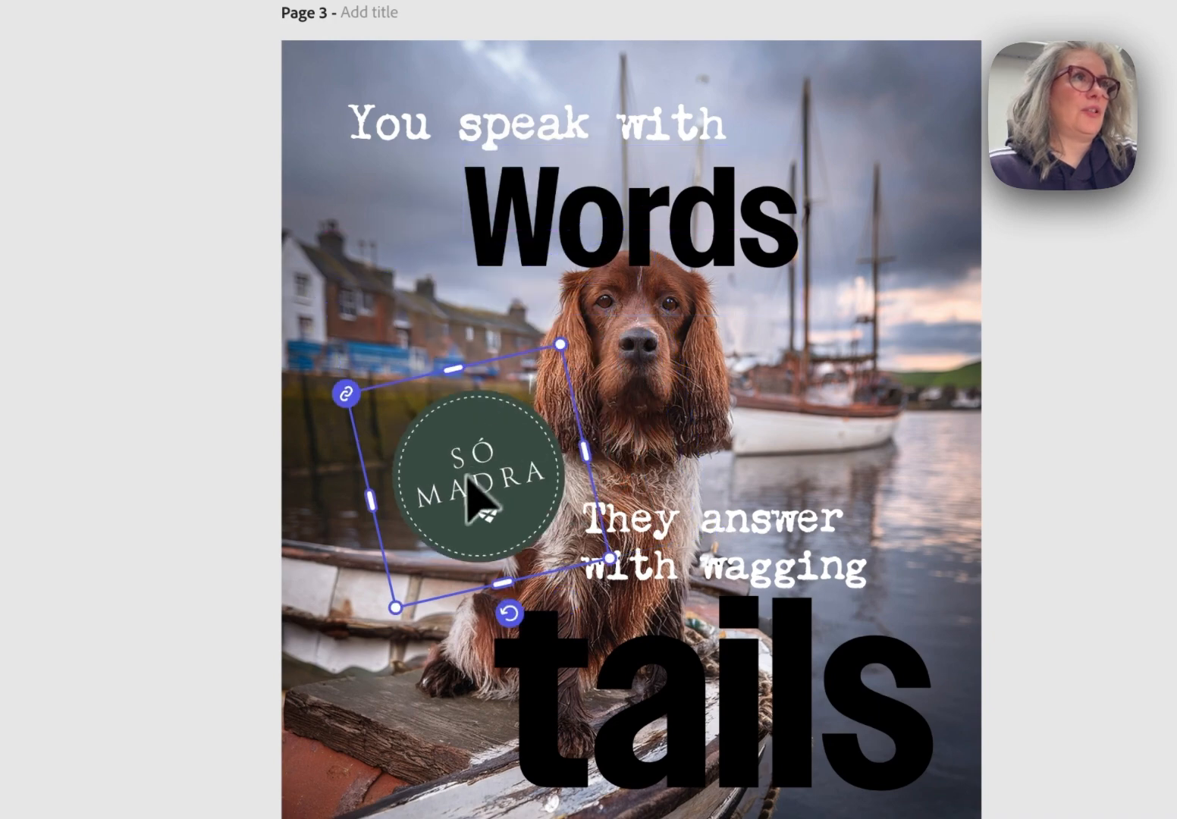
drag(481, 499, 474, 310)
Apply the rectangular block shape effect behind the "Words" headline and set the shape fill to black
click(688, 250)
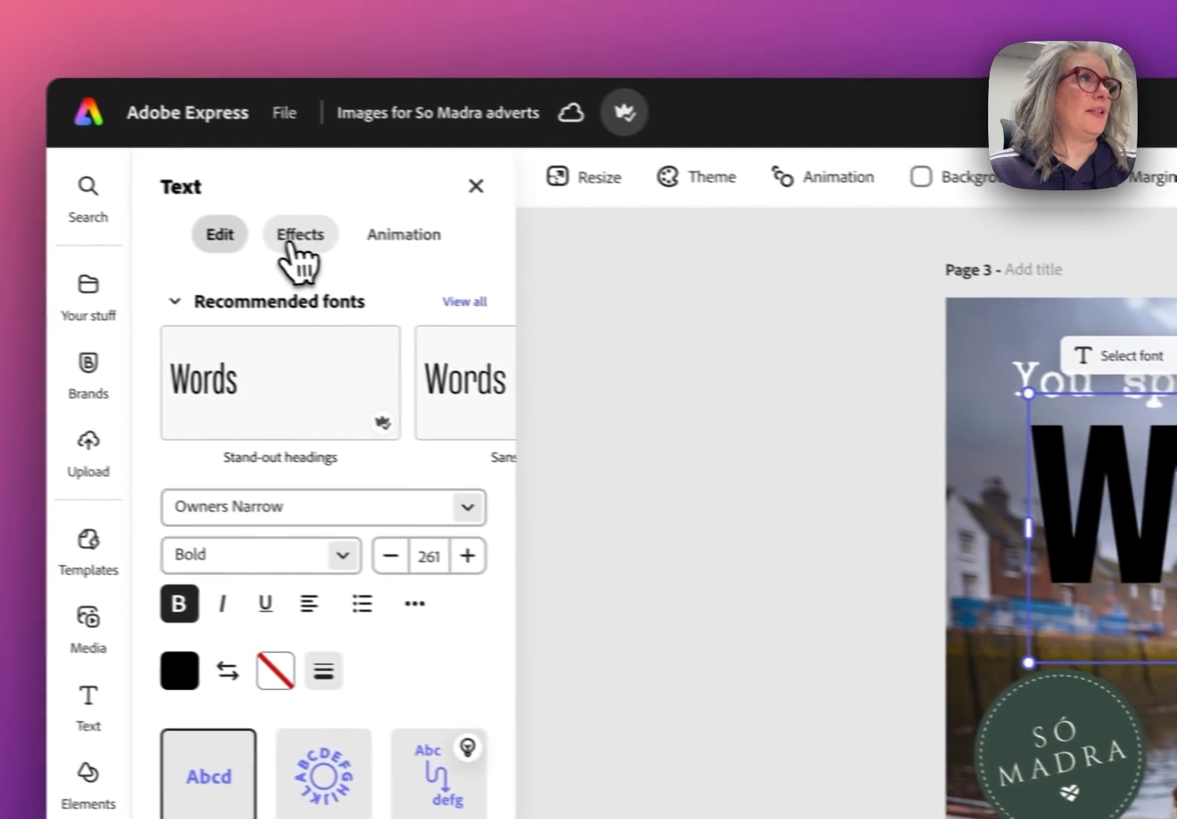
click(189, 182)
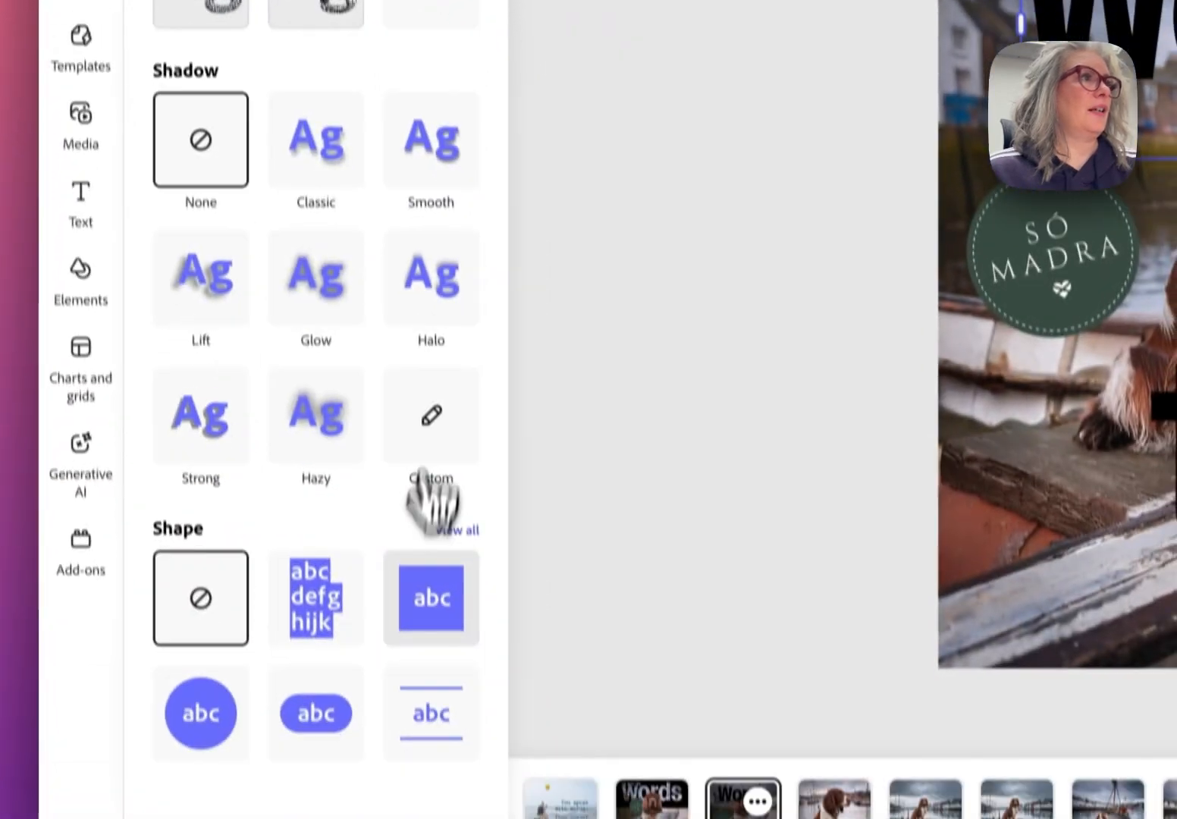
click(425, 565)
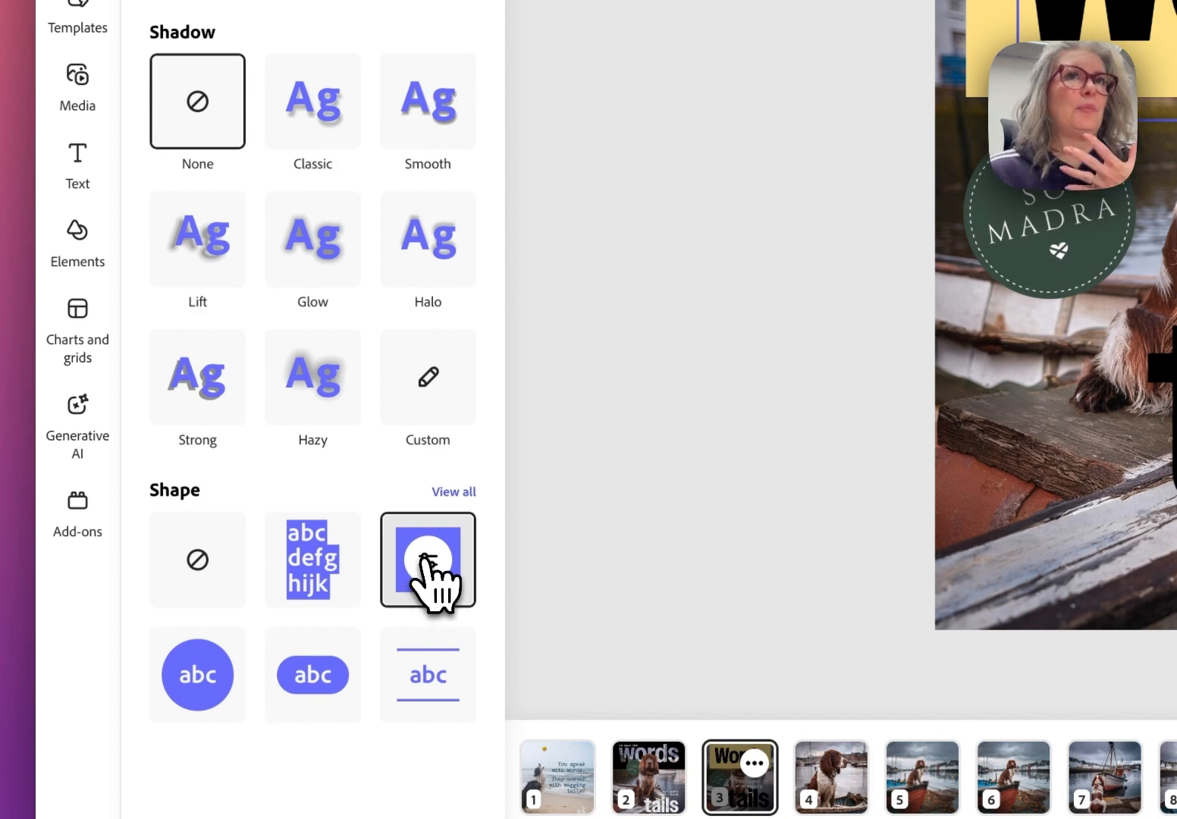
click(429, 577)
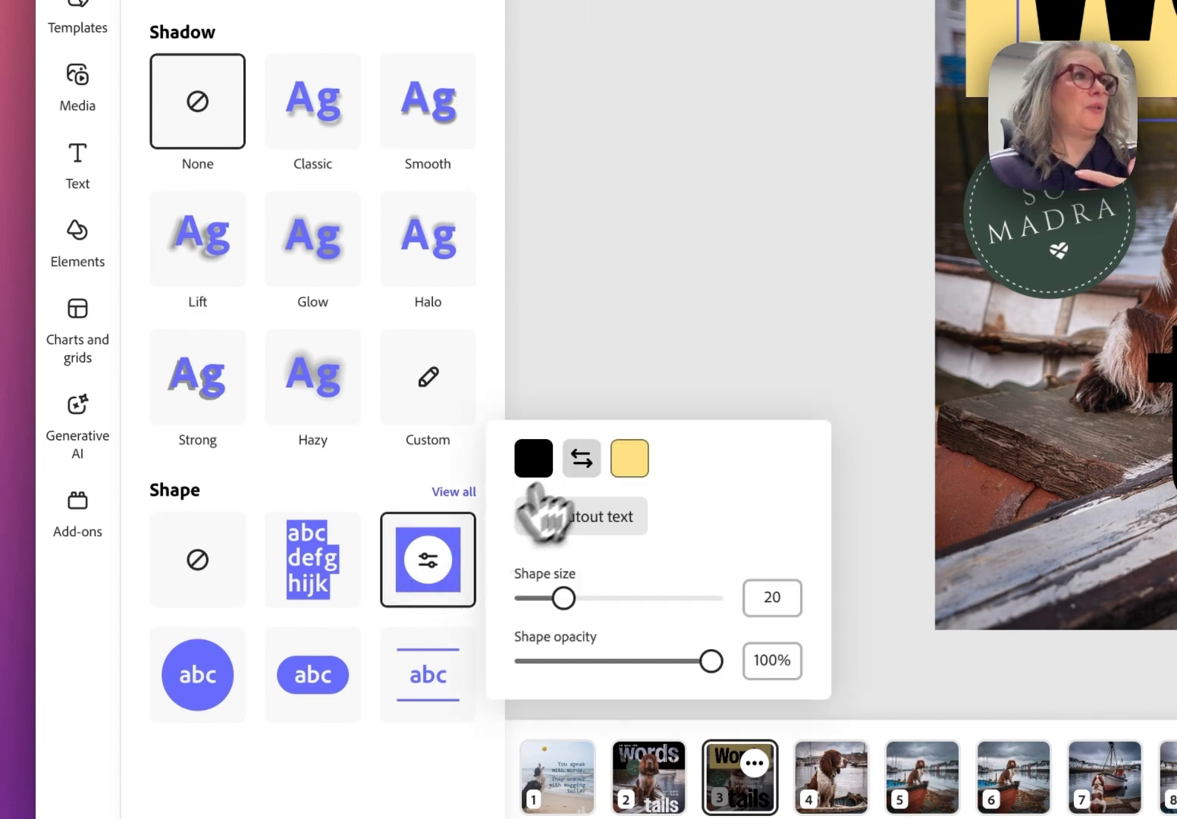
click(629, 458)
click(708, 283)
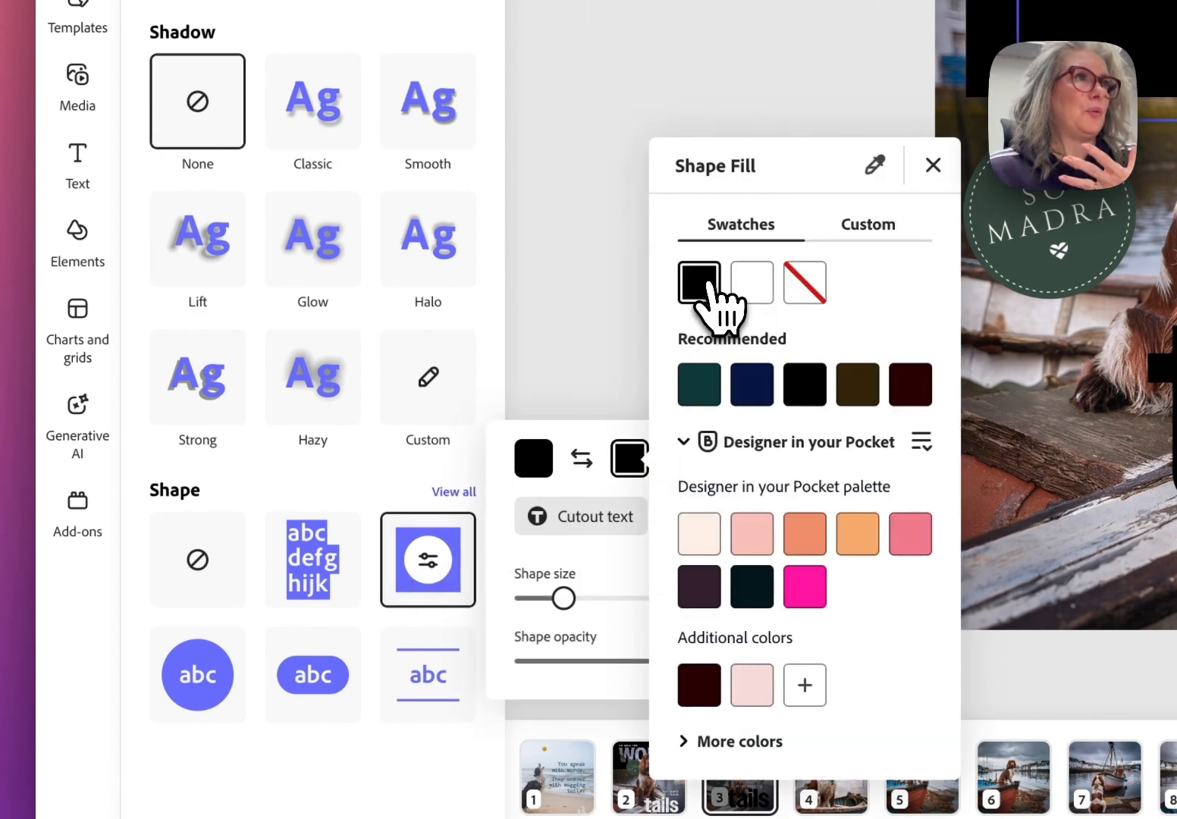
Set the text fill of the "Words" headline to white
click(543, 466)
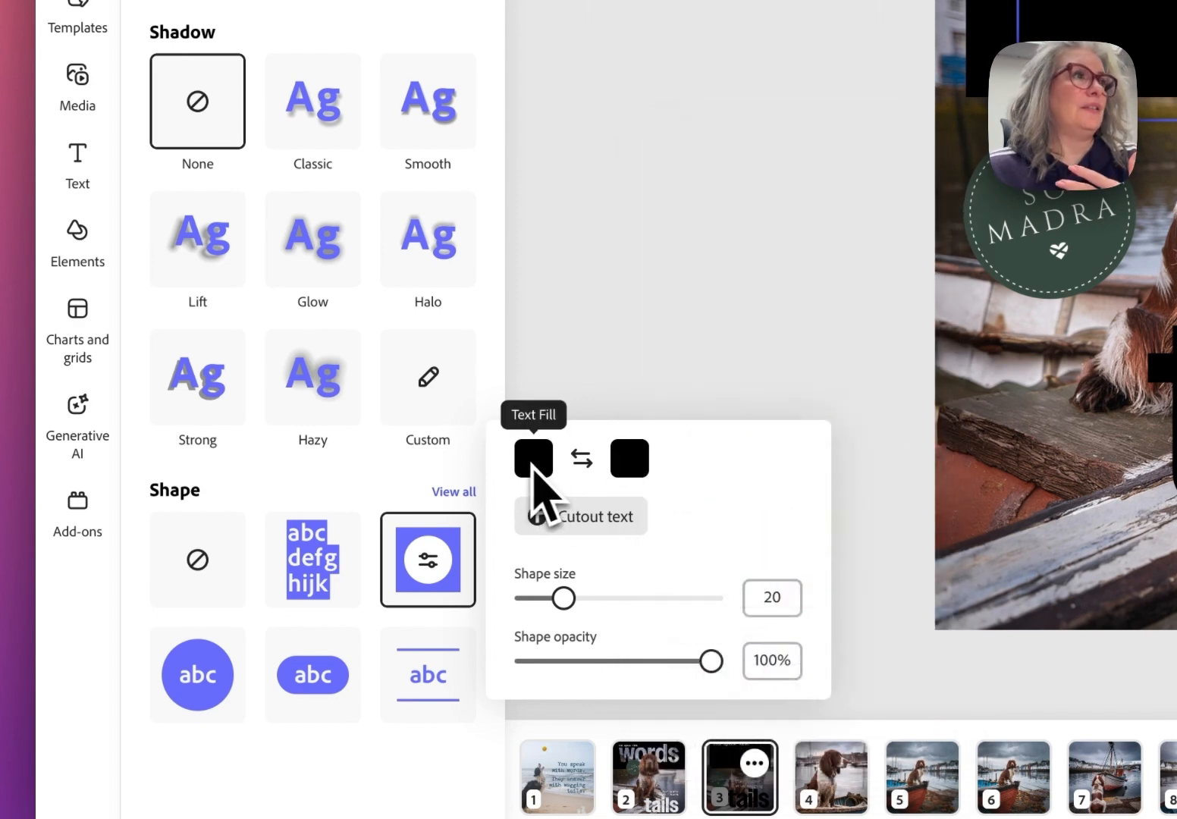
click(540, 466)
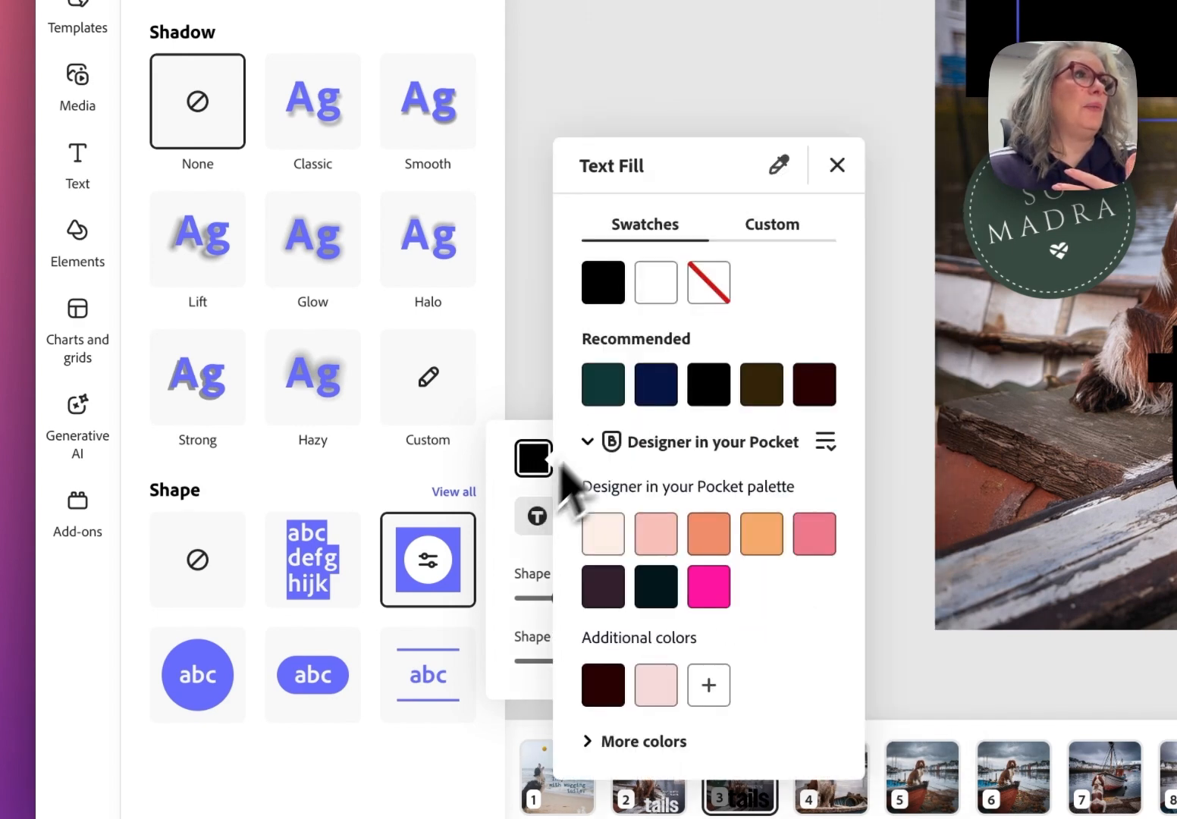
click(657, 286)
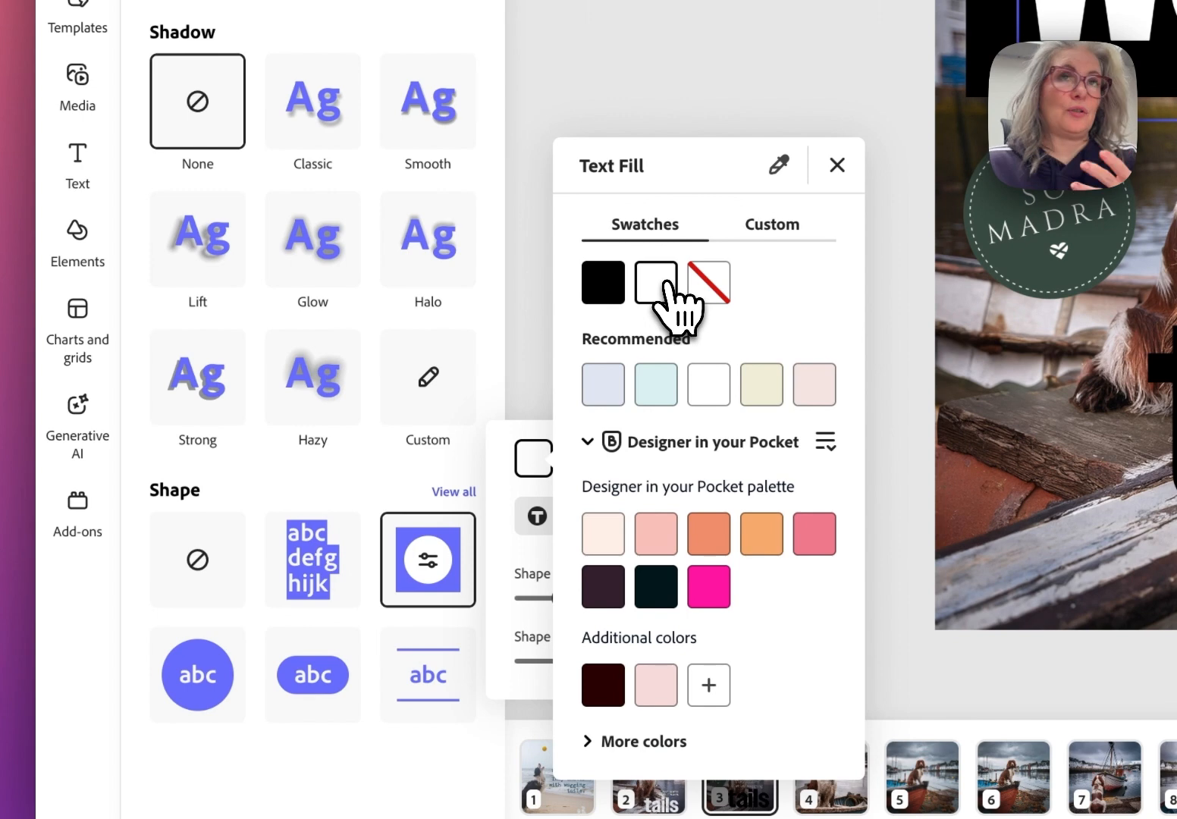
click(512, 485)
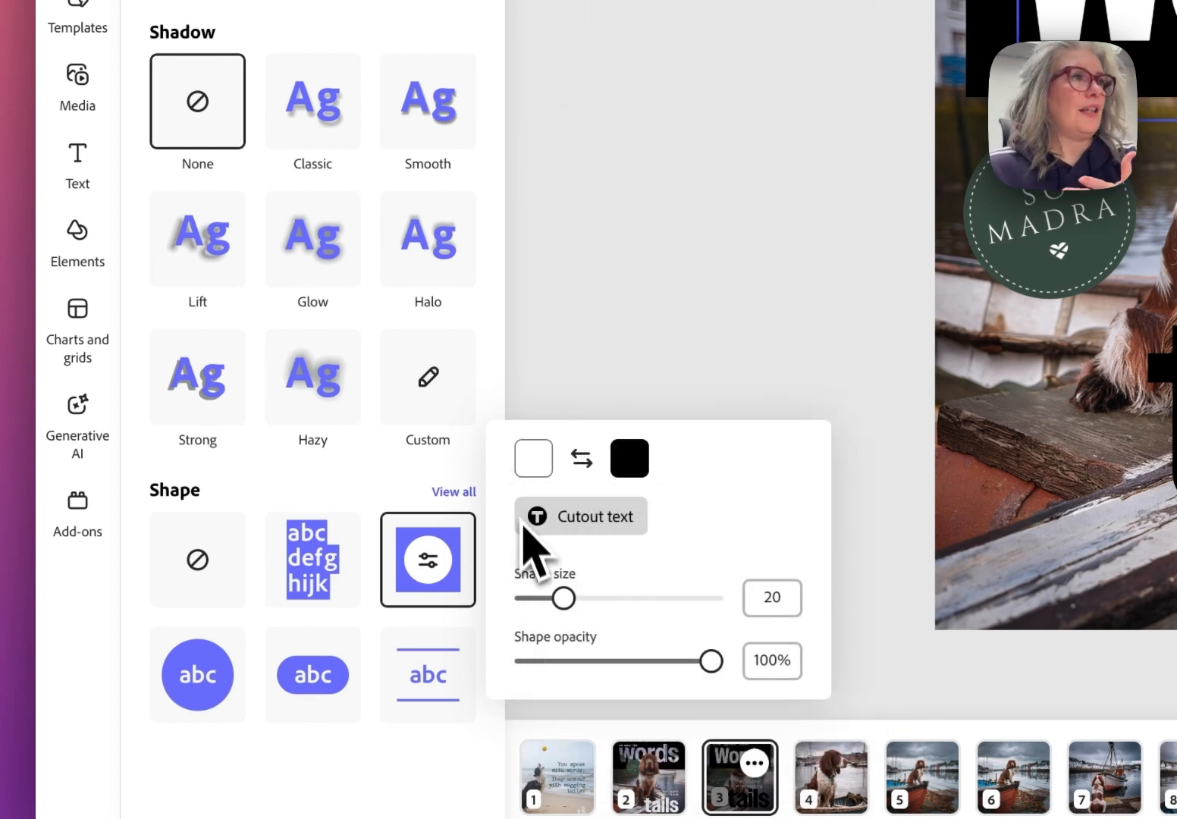
Turn on cutout text for the "Words" headline and enlarge its black shape to size 34 so it spans the page width
click(575, 522)
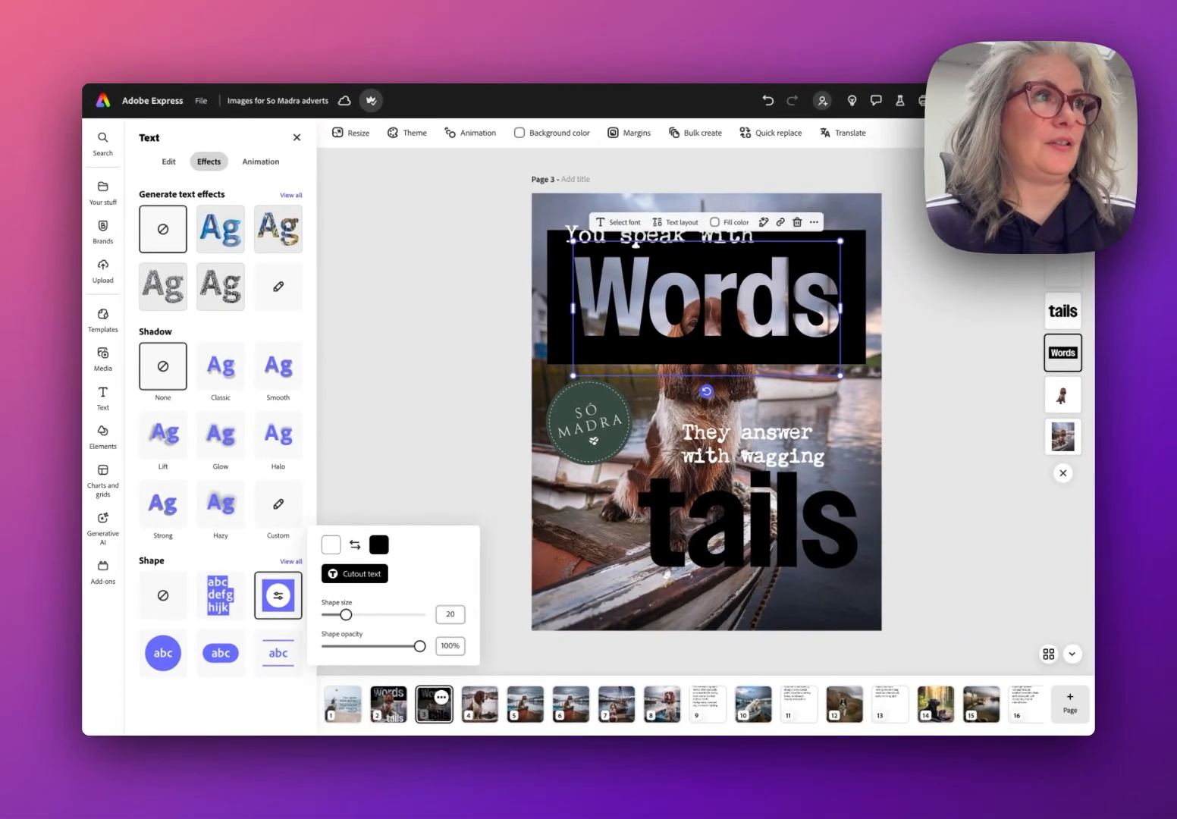
drag(346, 615, 356, 618)
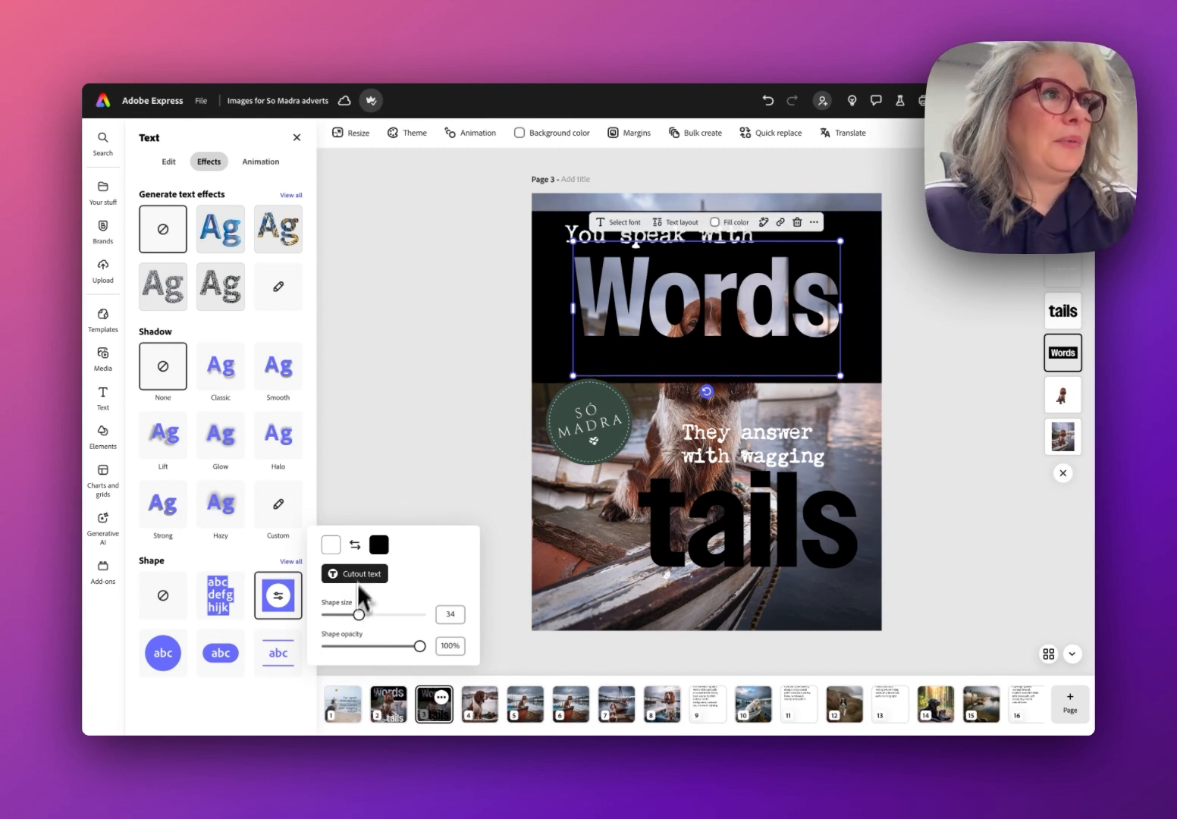
click(518, 305)
click(521, 303)
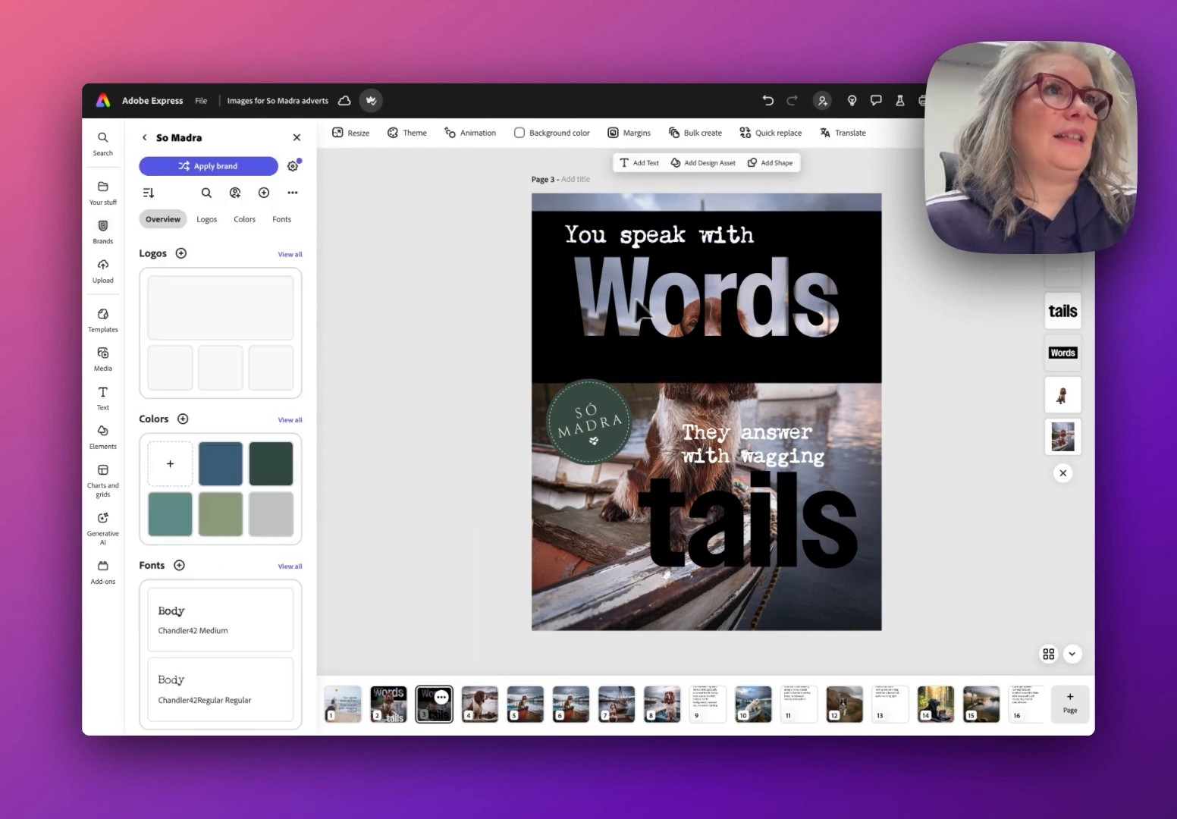
Increase the "Words" text size to 282 and centre it across the page
click(710, 306)
click(716, 303)
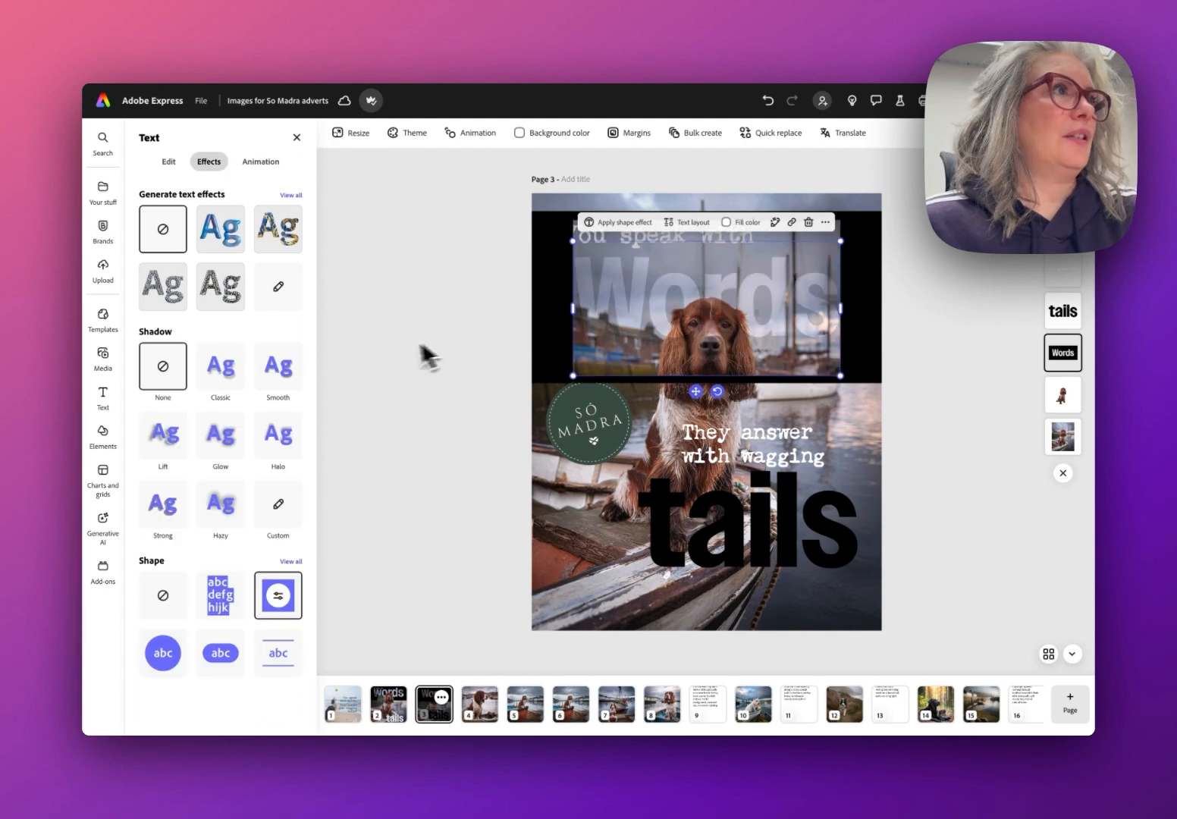
click(168, 162)
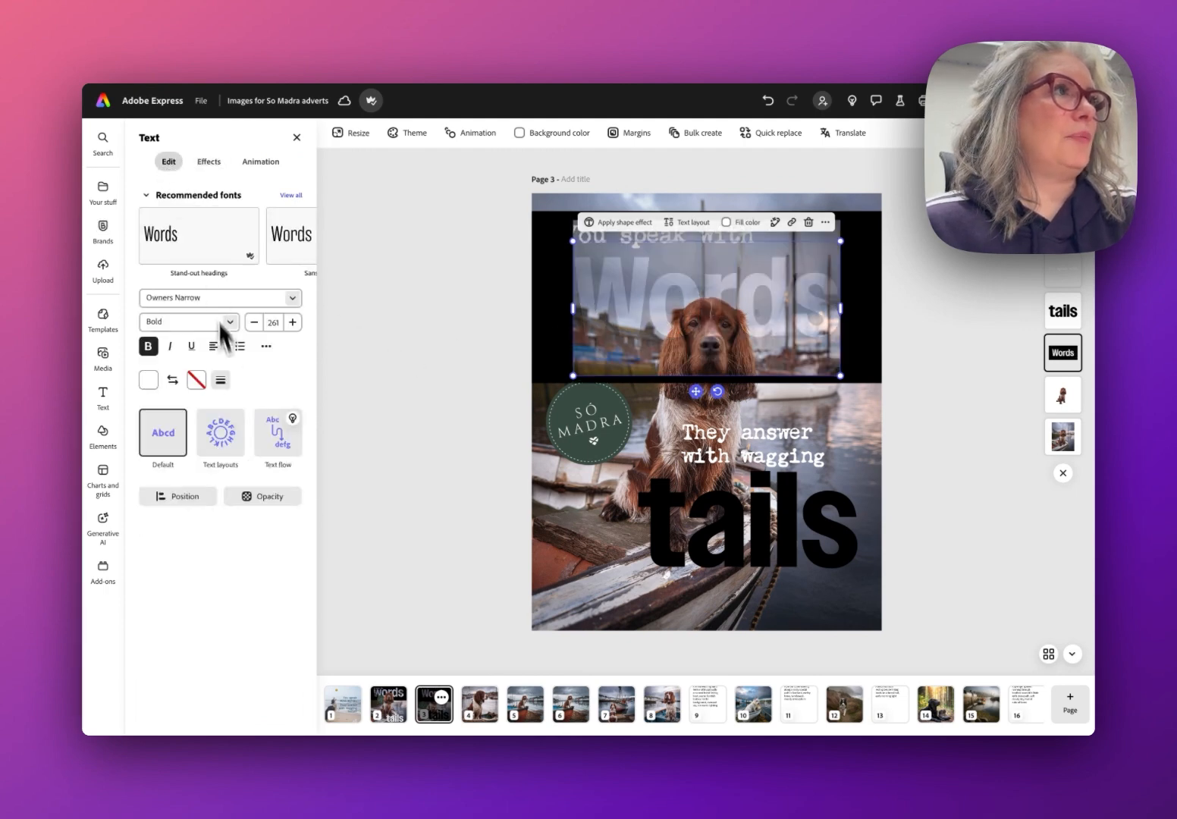
click(292, 322)
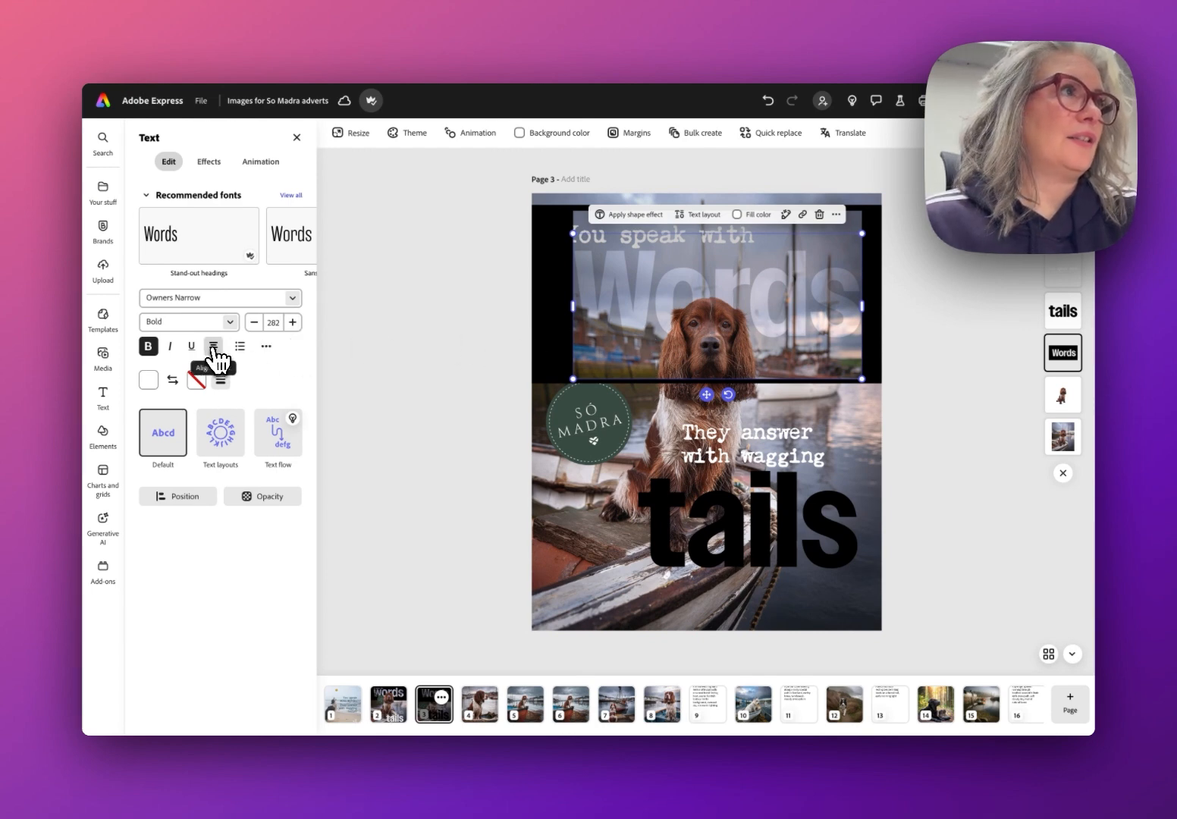
click(507, 299)
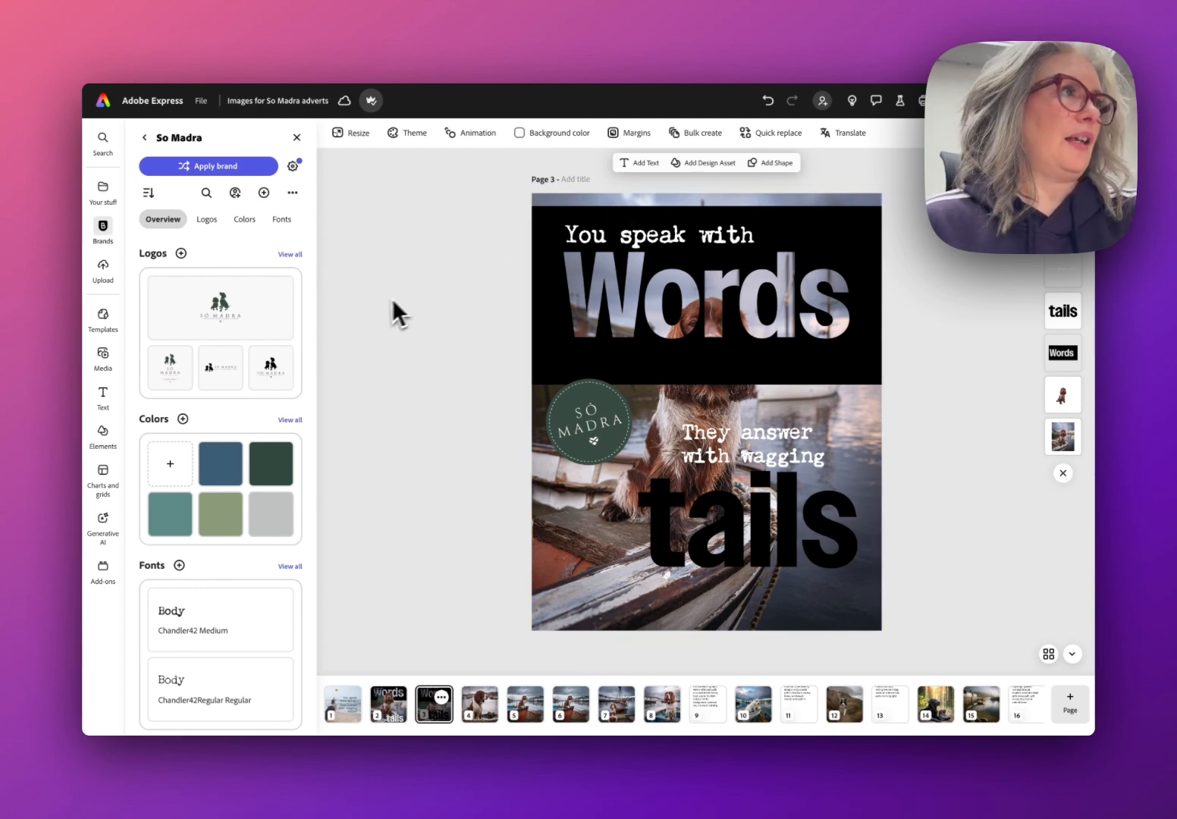
Add a solid black rectangle from the rectangle shapes to page 3
click(101, 435)
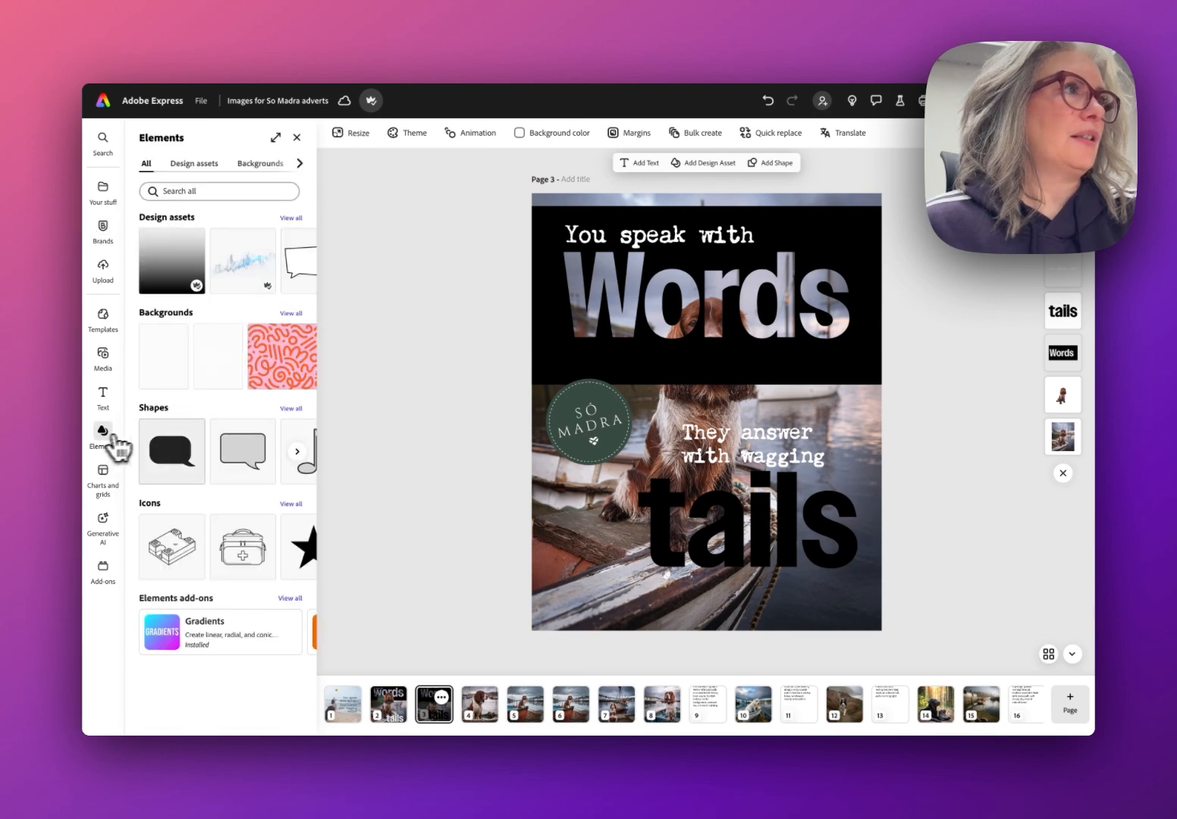
click(296, 409)
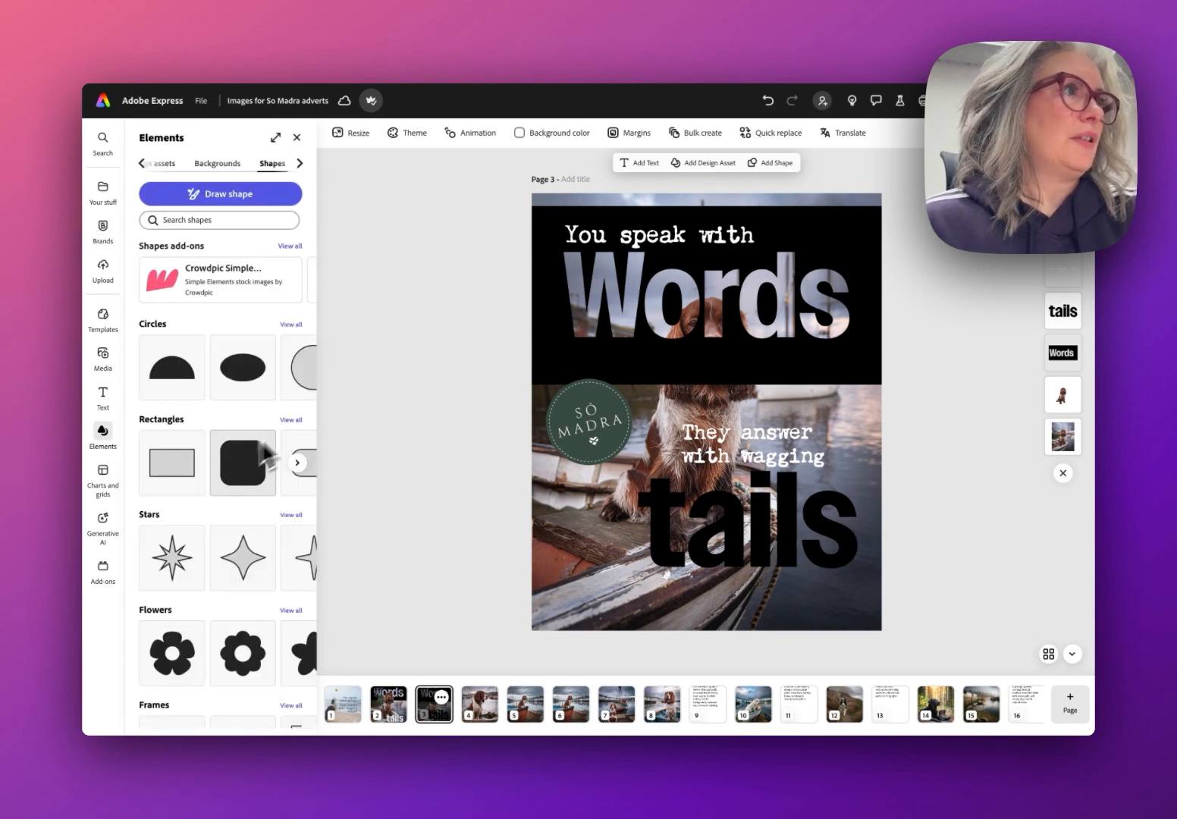
click(292, 418)
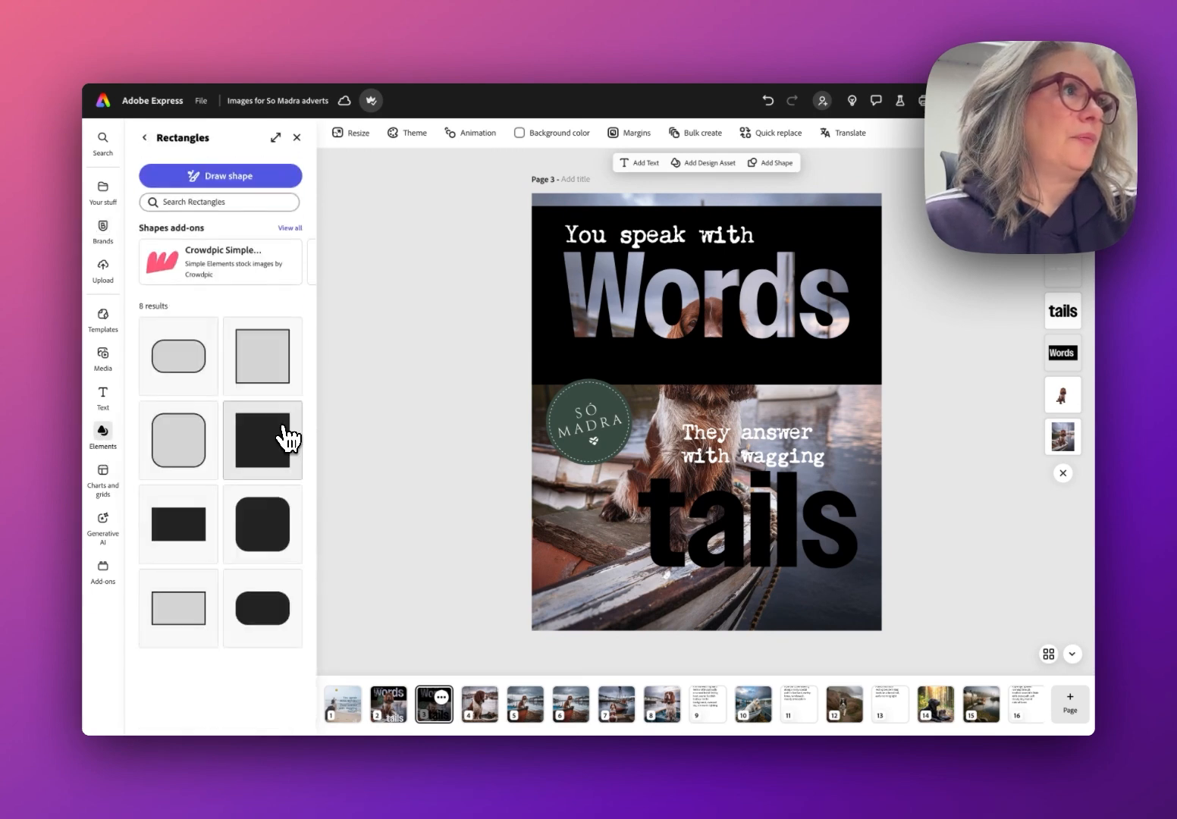
click(174, 520)
Fit the black rectangle across the page's full width at its top edge, filling the gap above the "Words" band
click(694, 432)
drag(693, 426, 767, 196)
drag(883, 196, 883, 196)
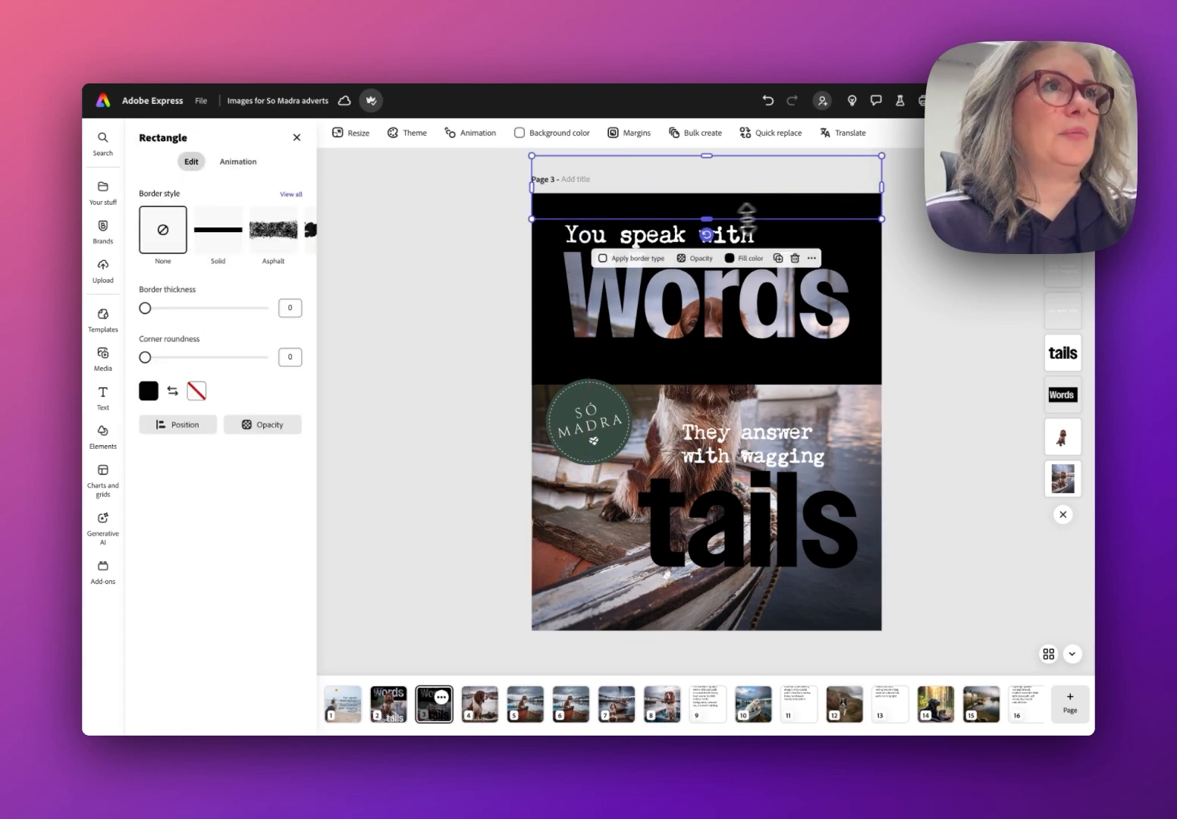
drag(709, 223, 707, 210)
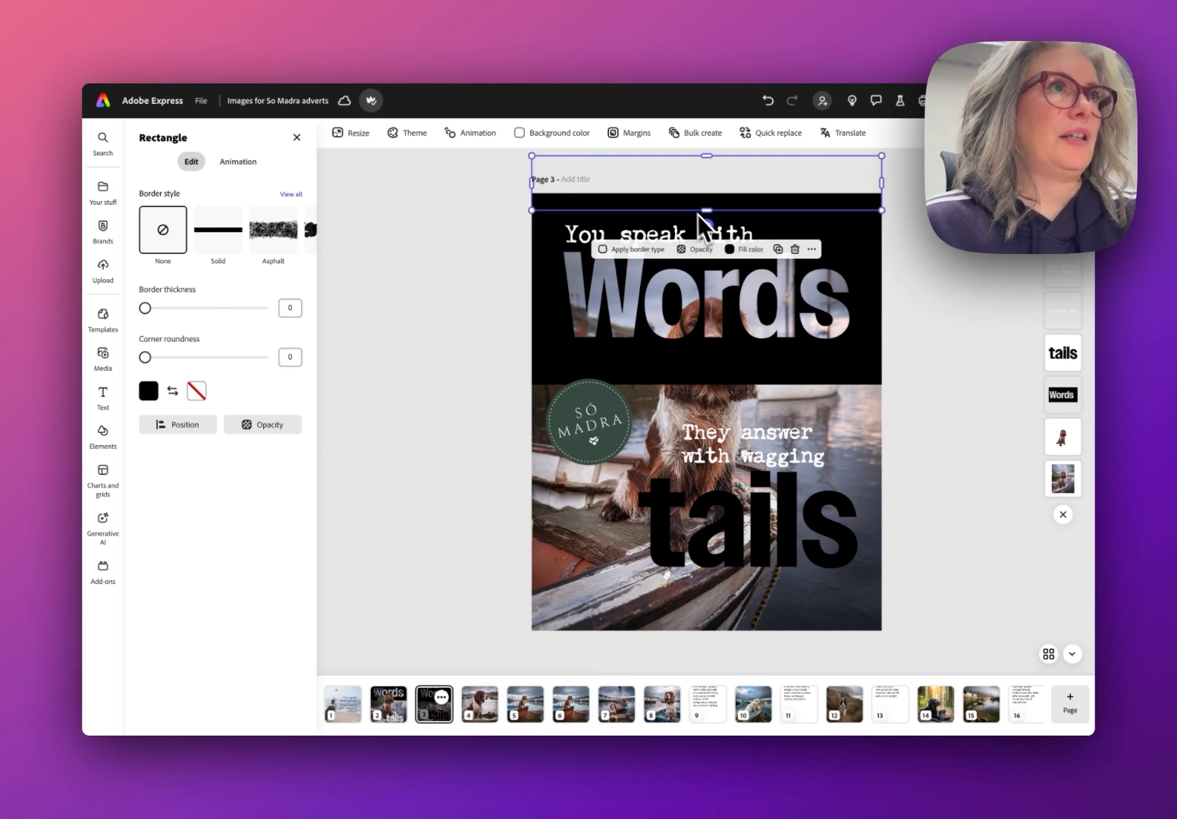
drag(707, 157, 707, 192)
click(918, 248)
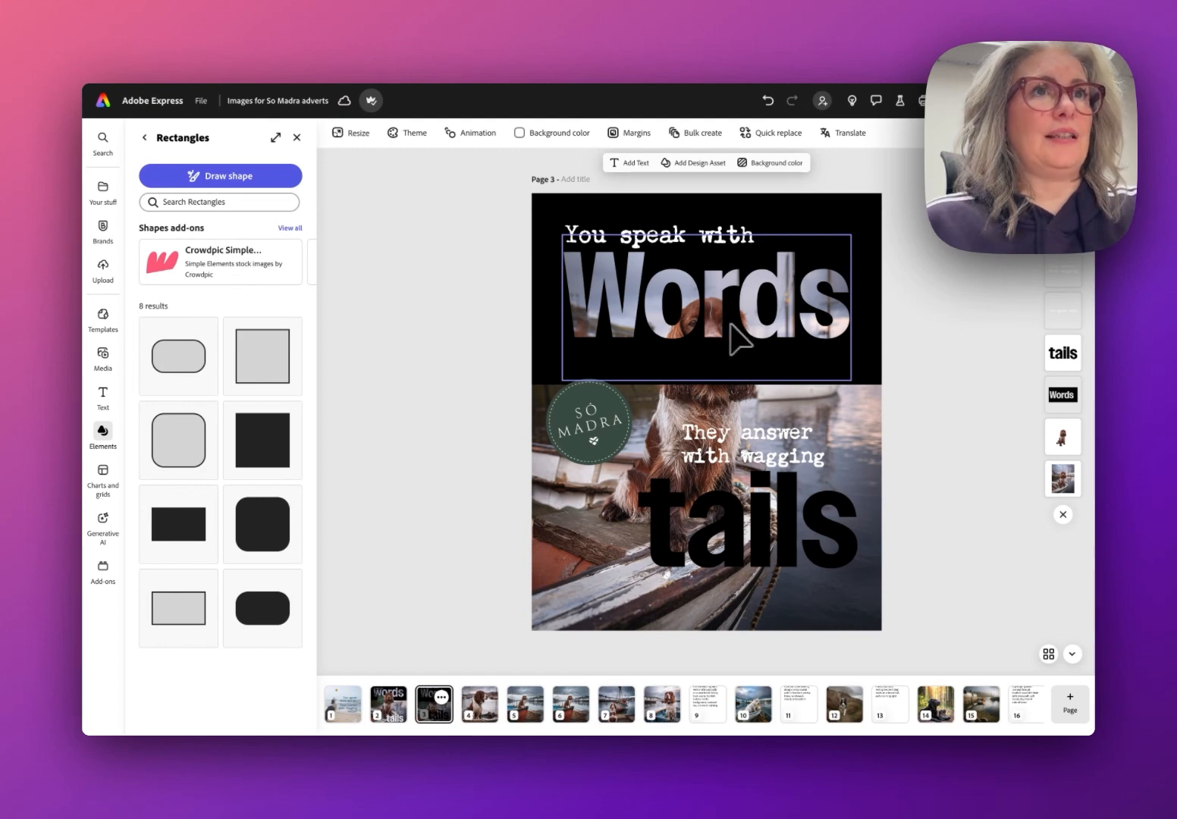
Bring the spaniel cut-out in front of the "Words" band and raise the "You speak with" text above the black shapes in the layer order
click(1072, 437)
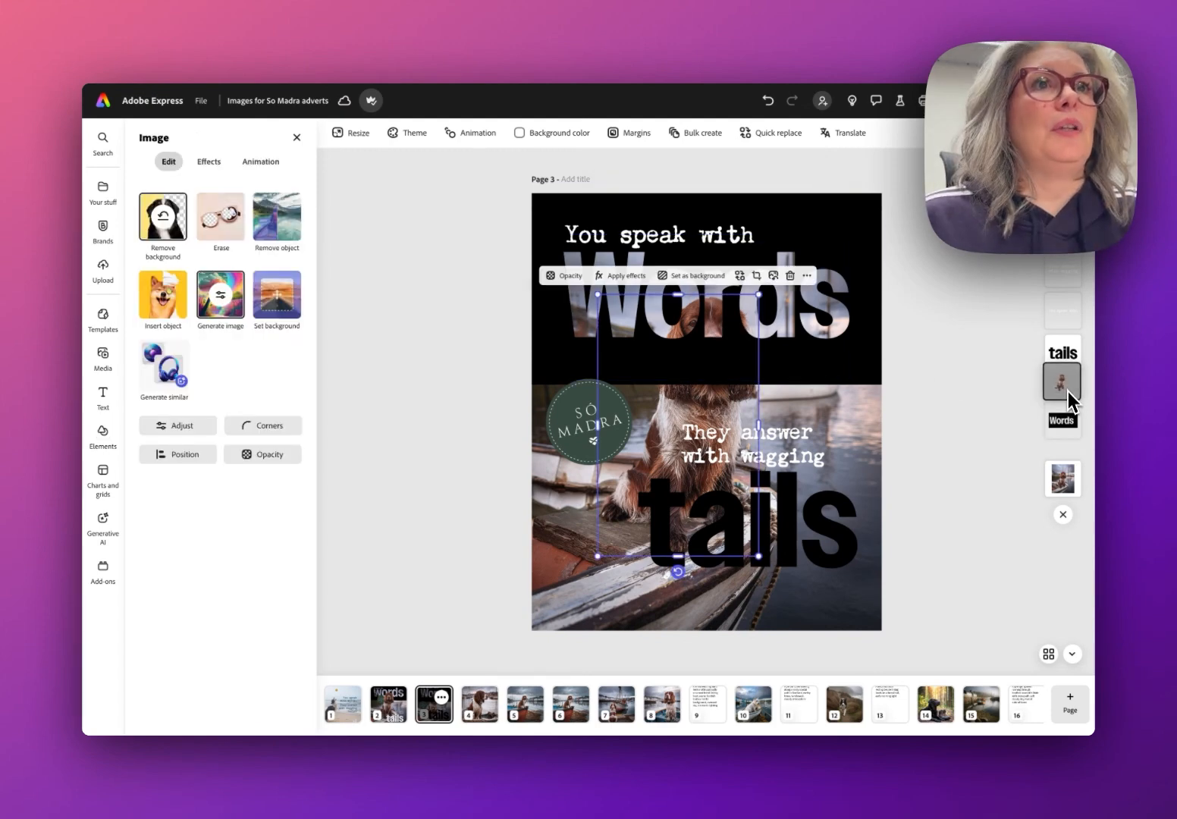
drag(1069, 391, 1074, 295)
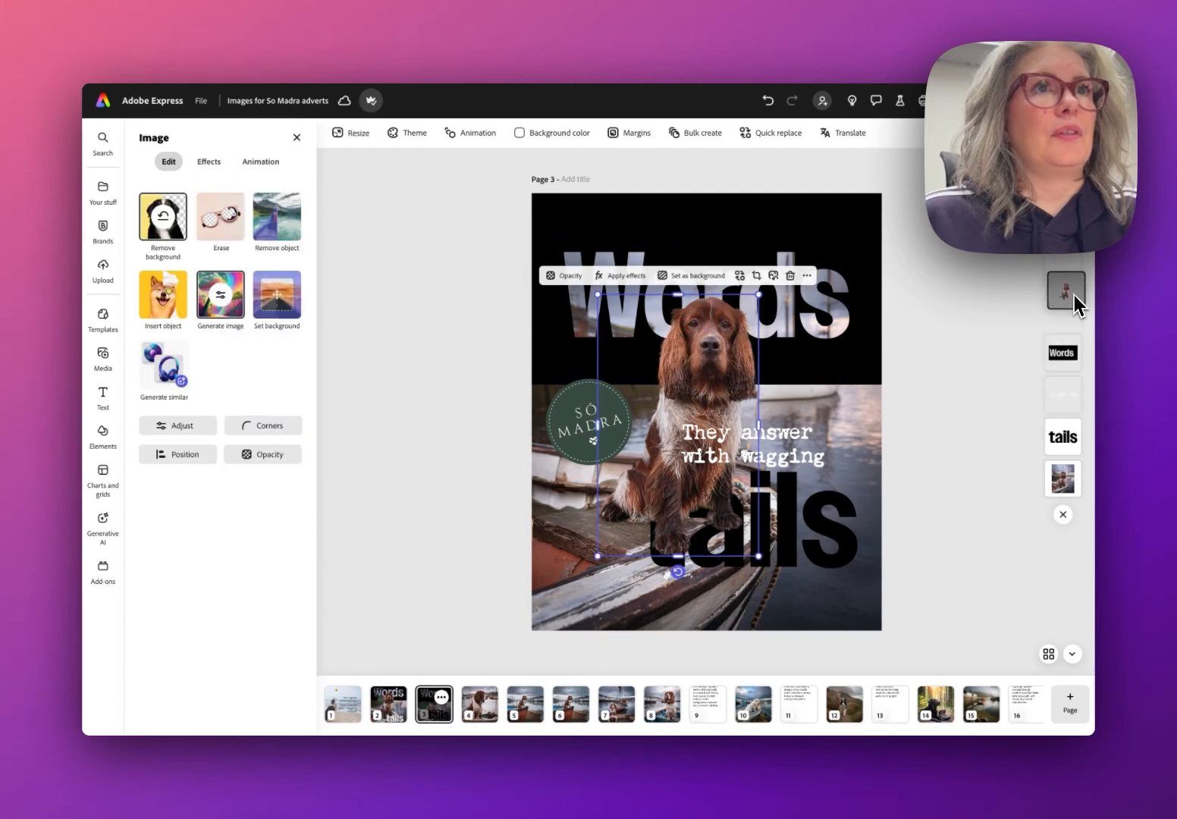
click(927, 318)
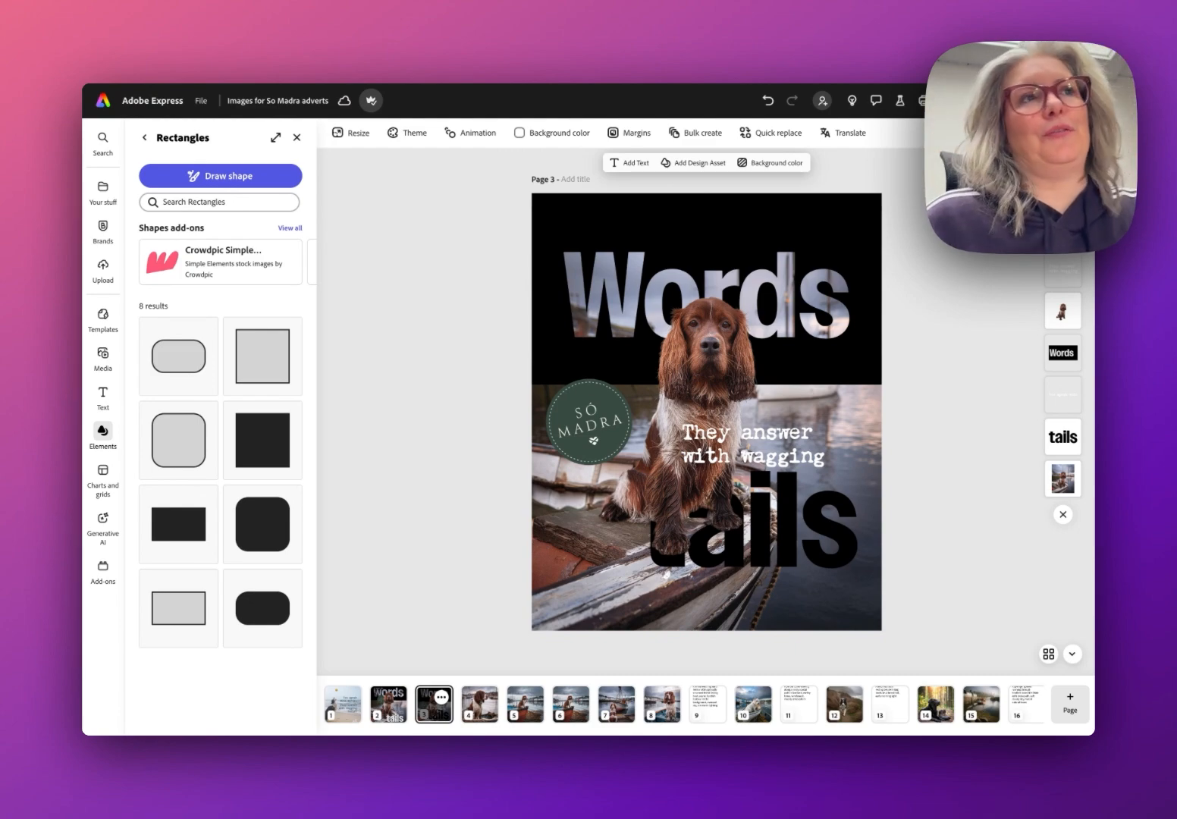
drag(1063, 394, 1061, 273)
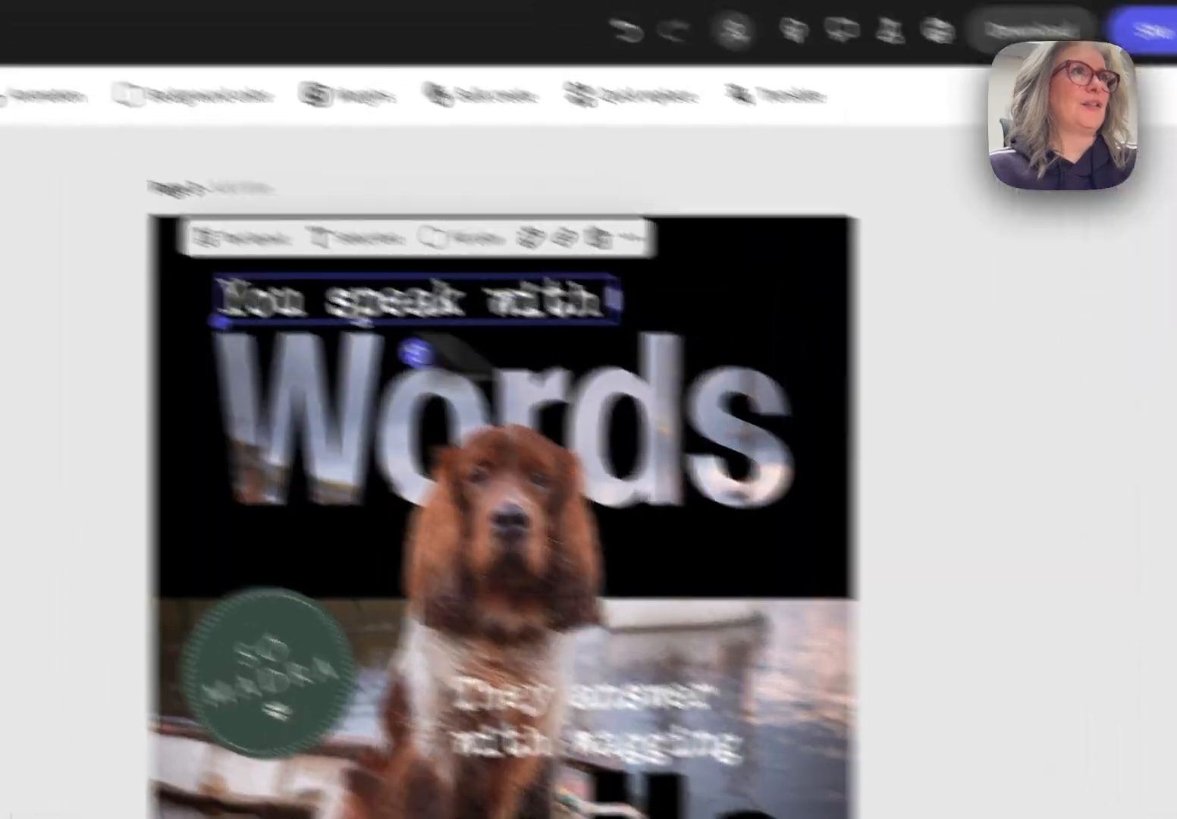
click(321, 376)
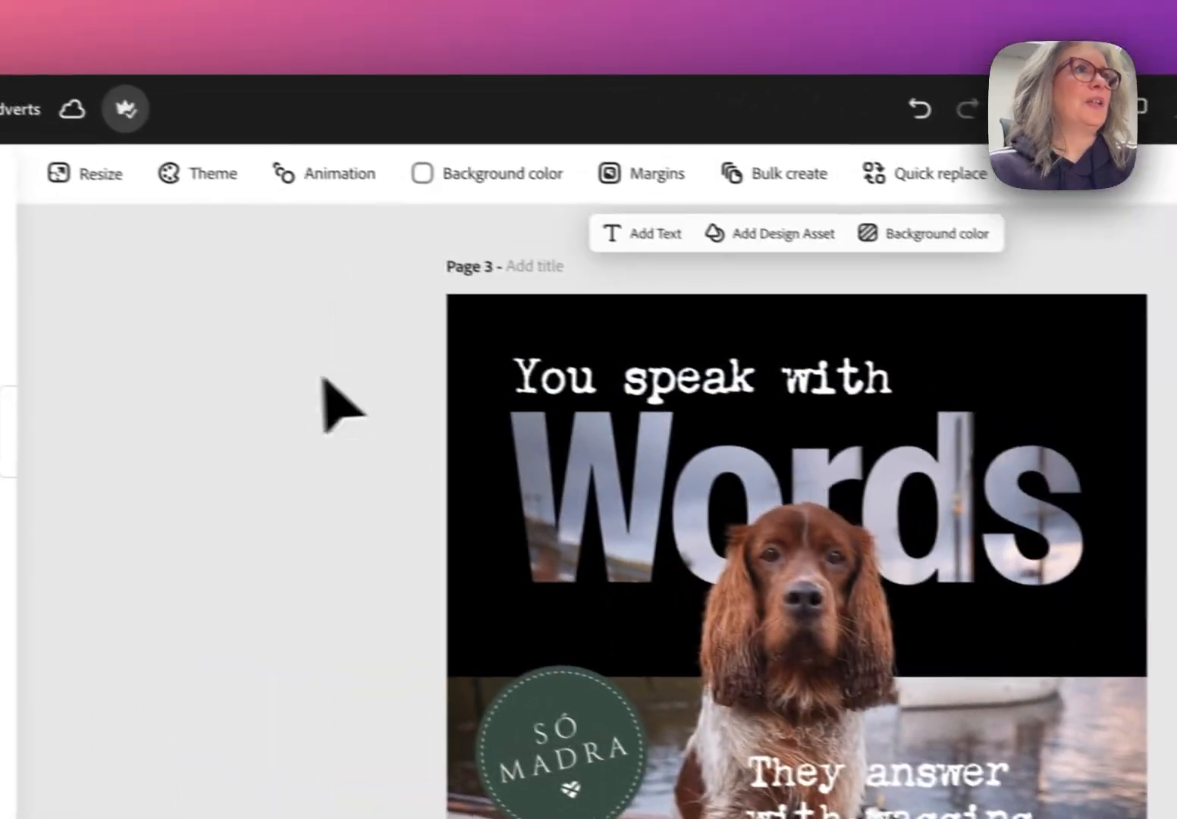
Change the headline's capital W to lowercase so it reads "words"
drag(191, 323, 88, 322)
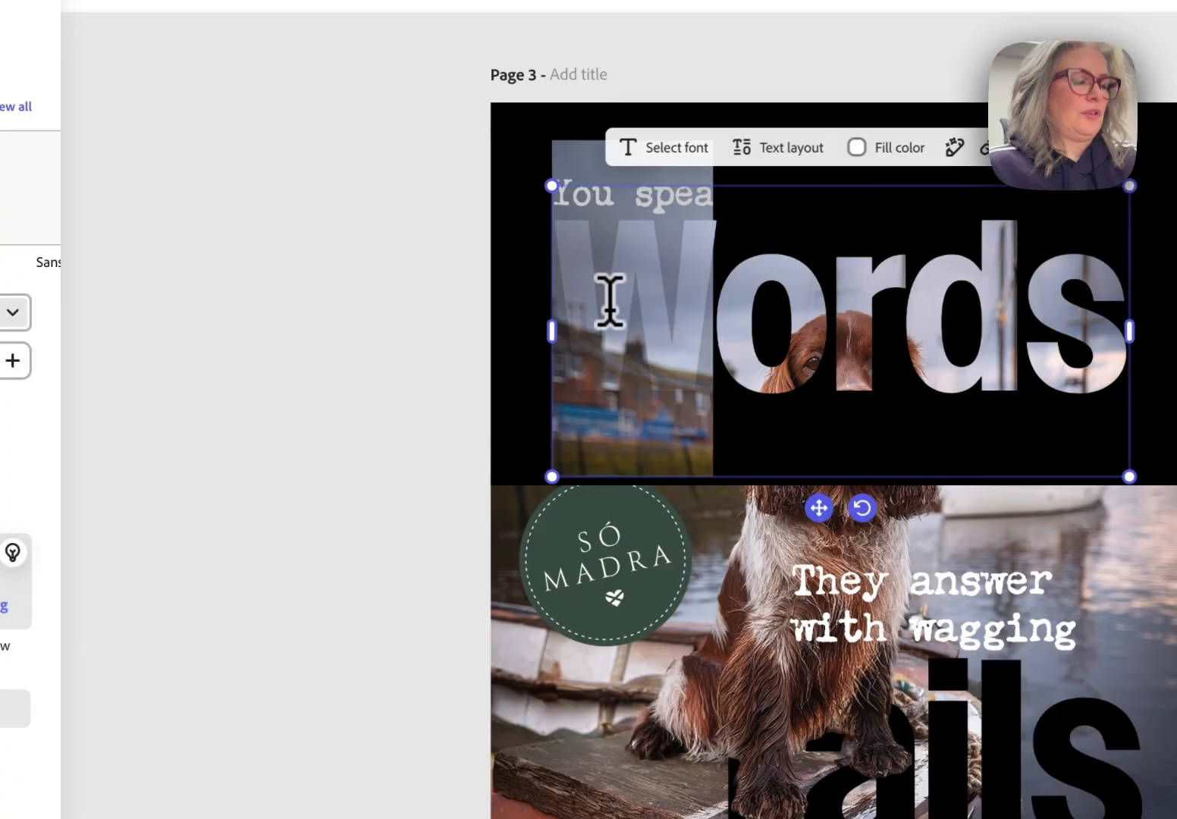
text(w)
key(Escape)
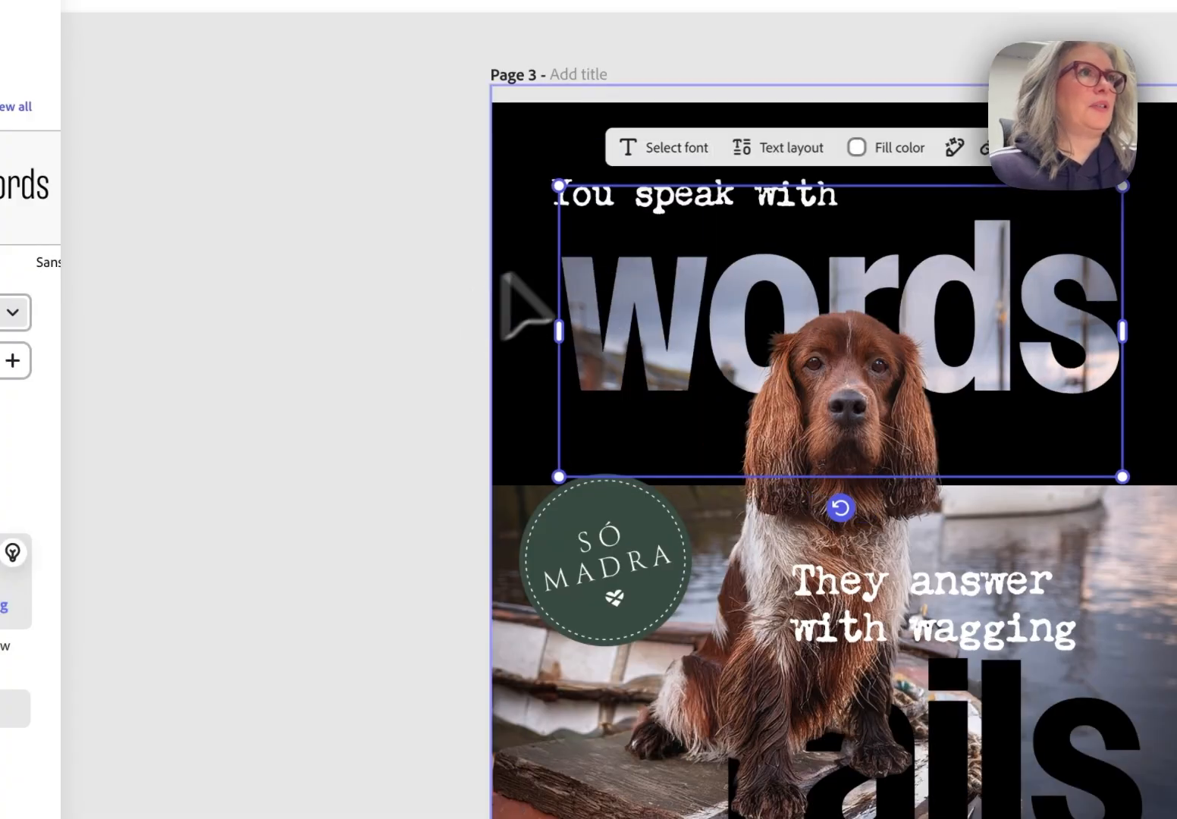
Shrink the "You speak with" text to about half size and align it with the left edge of "words", just above the w
click(611, 202)
drag(612, 202, 631, 237)
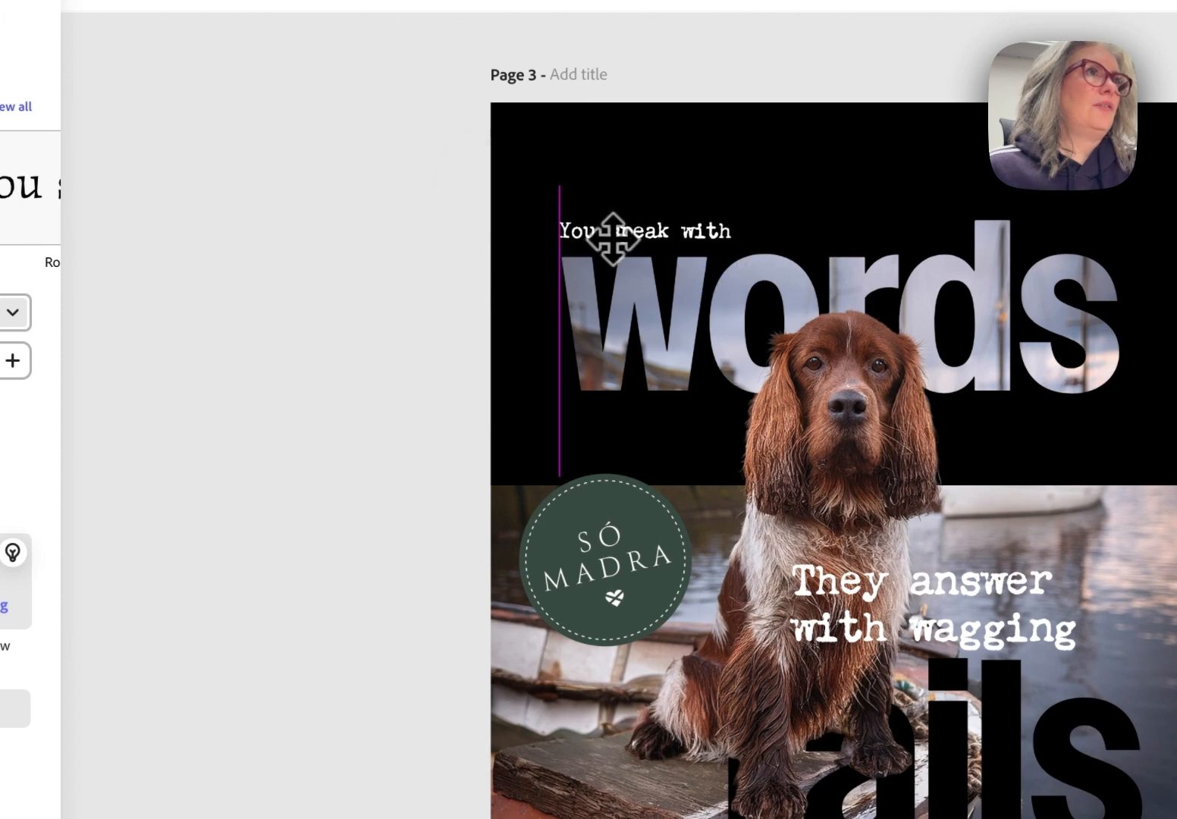
click(613, 239)
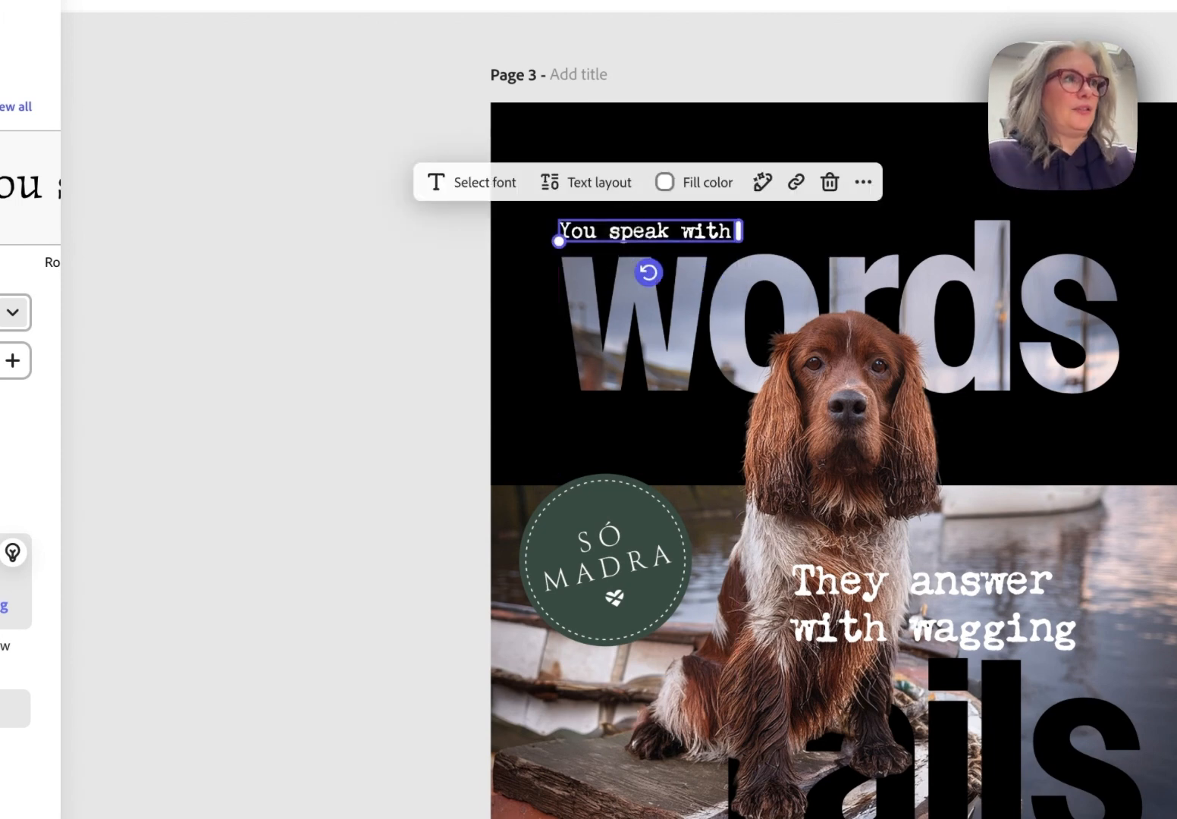
click(630, 590)
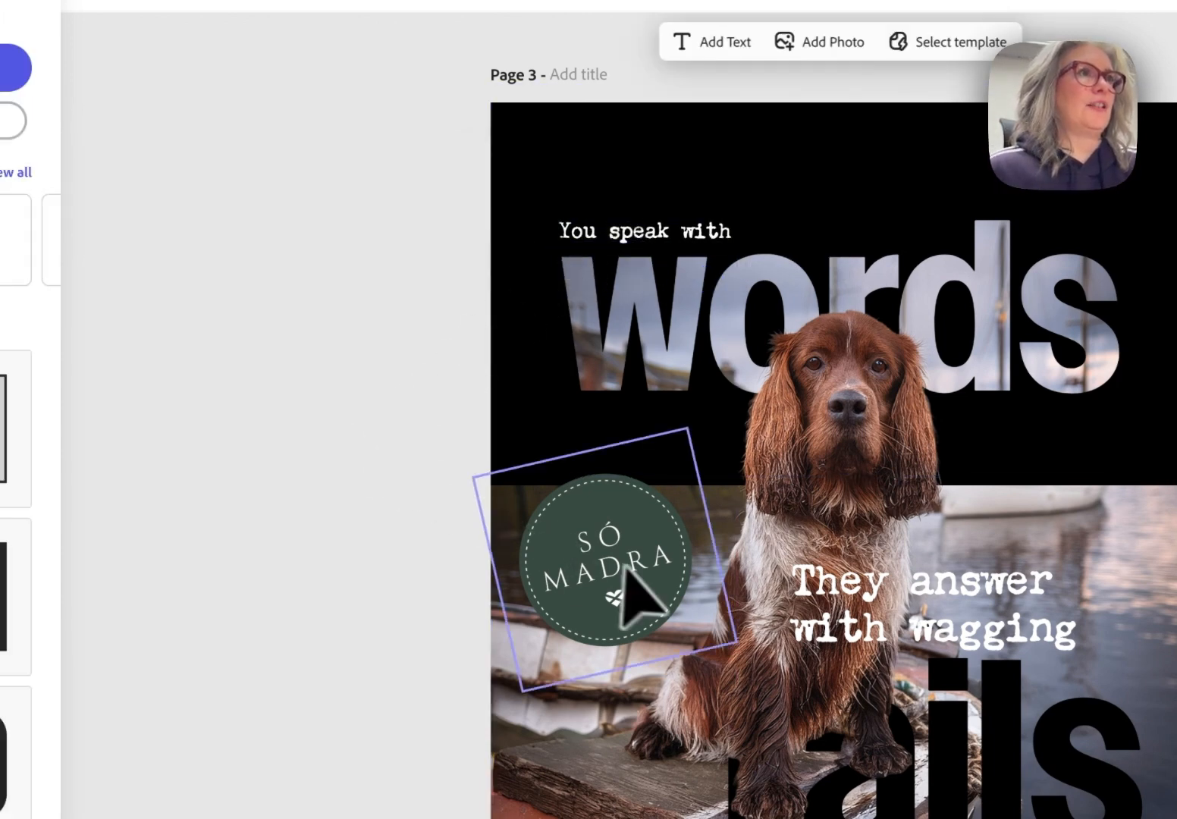
Move the Só Madra badge up beside the spaniel's head and place its layer behind the dog cut-out
drag(537, 565, 704, 447)
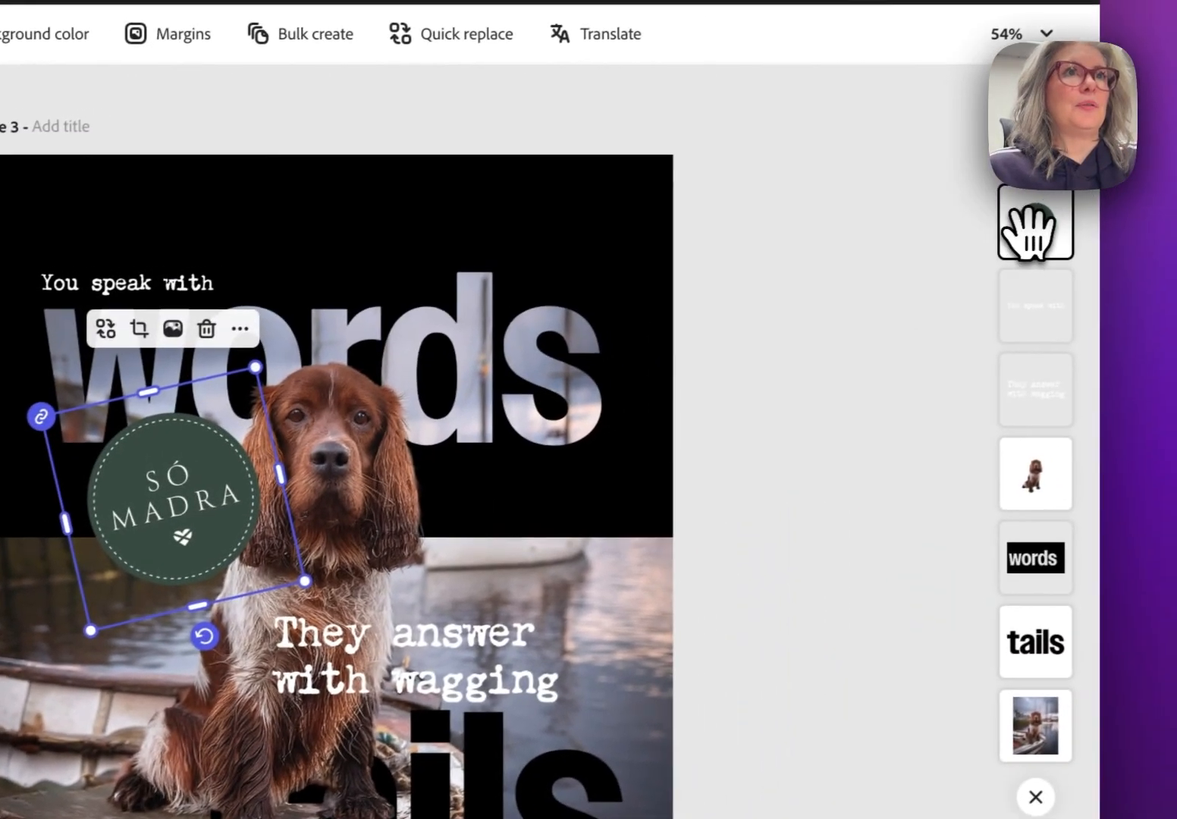
drag(1078, 215, 1036, 485)
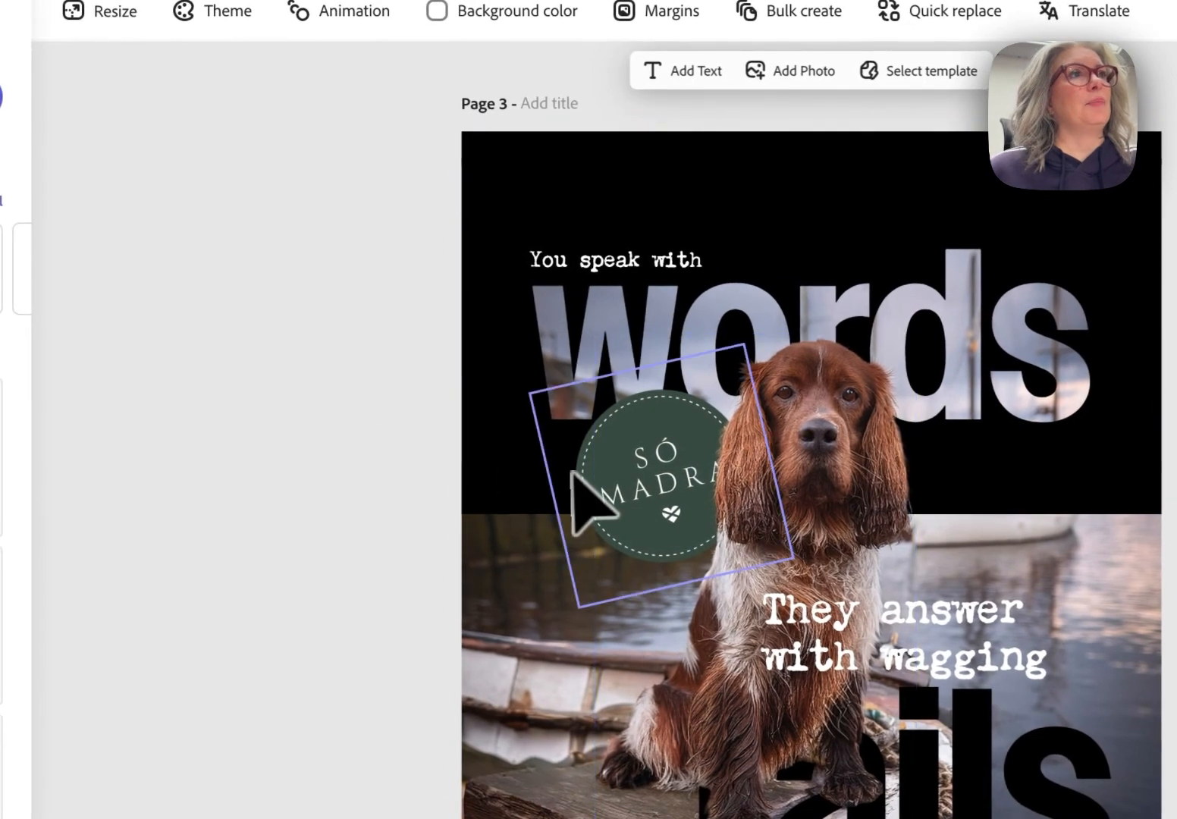
click(94, 500)
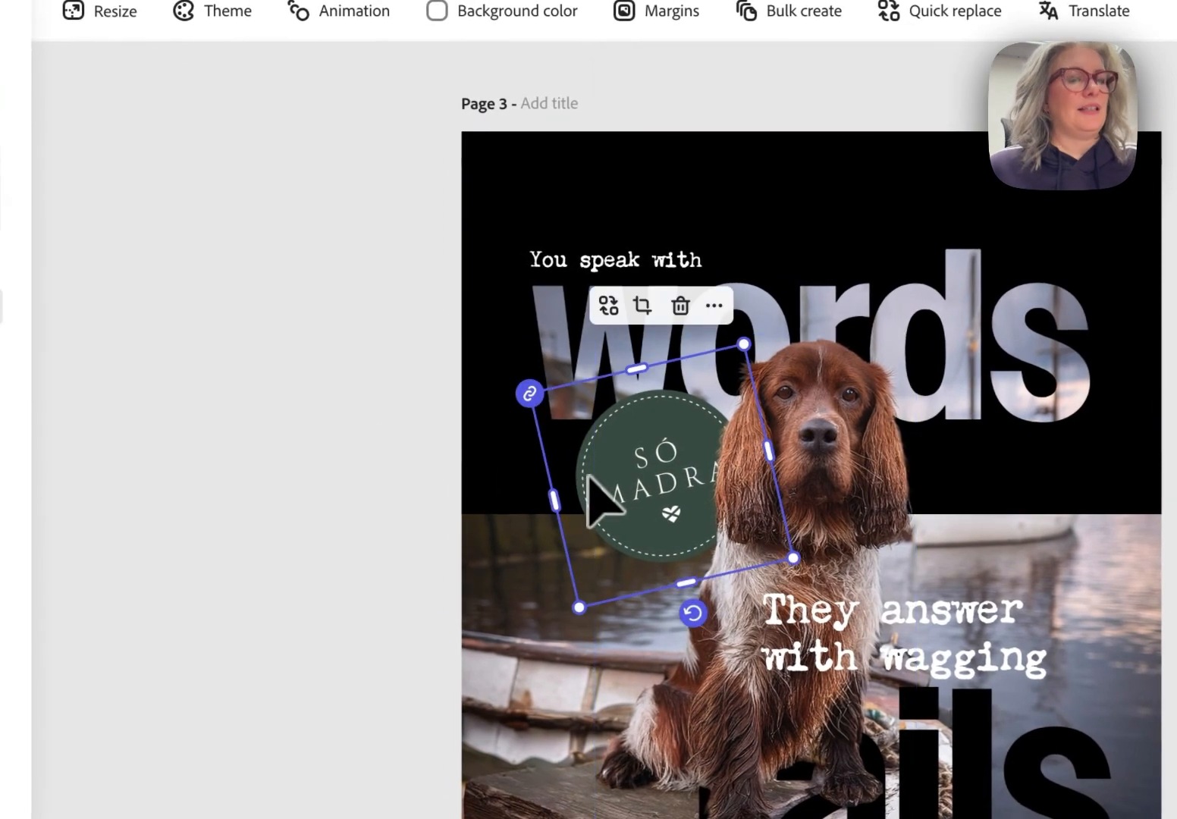
Shrink the "tails" text and place it in the page's lower-right area, just right of the dog's front paw
click(395, 444)
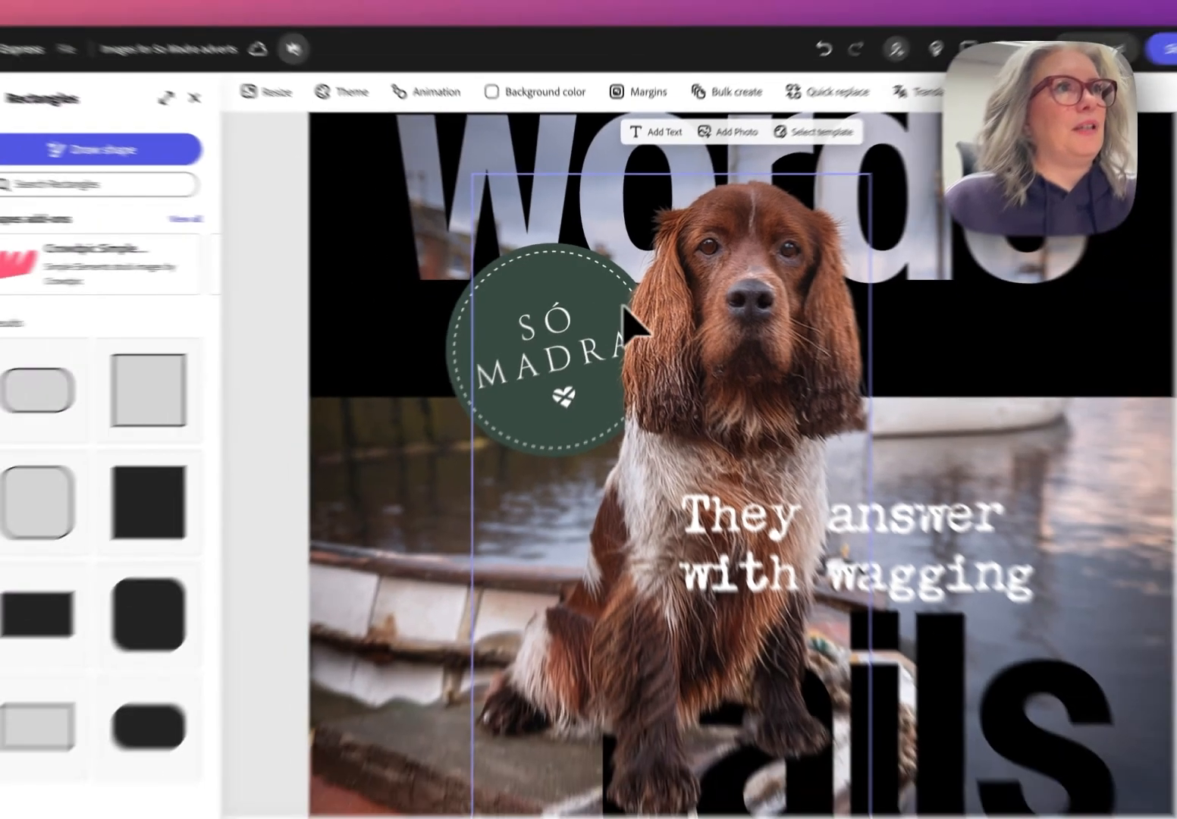
key(super+minus)
key(super+minus)
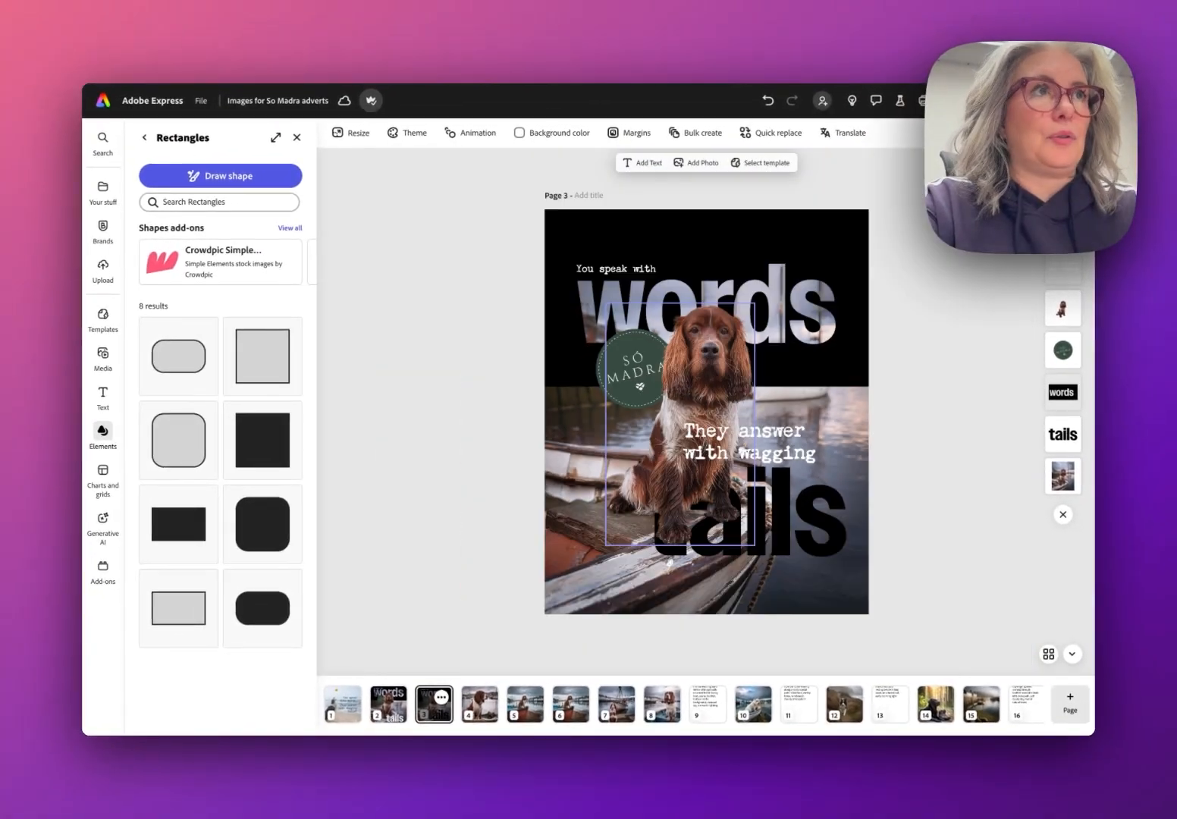
click(806, 528)
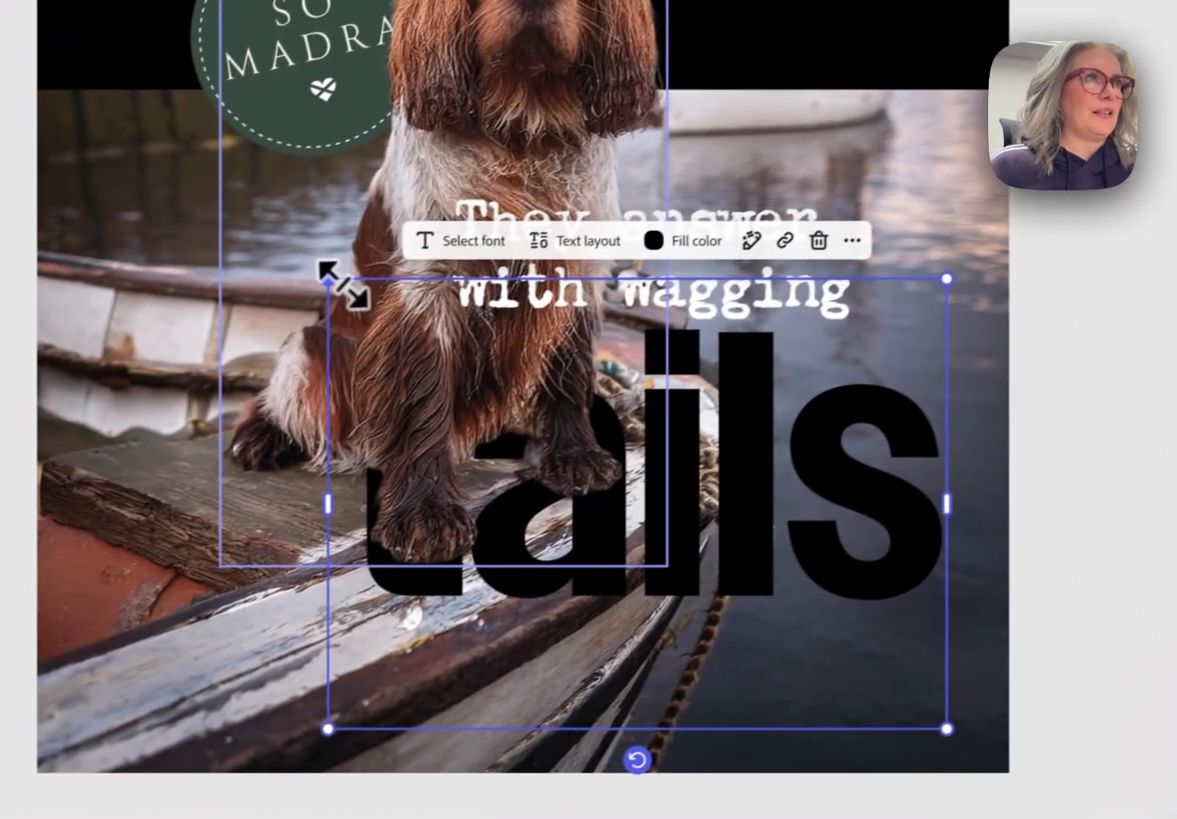
drag(124, 371, 215, 439)
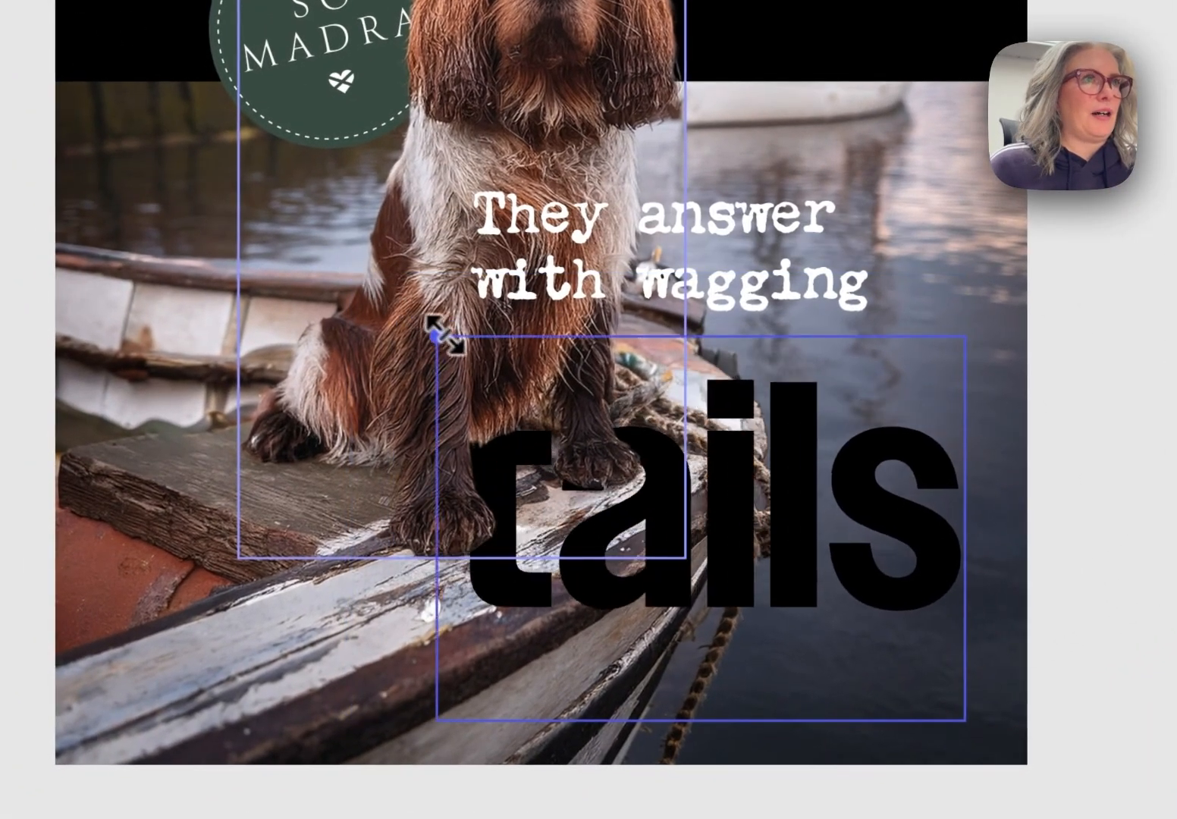
drag(436, 335, 502, 386)
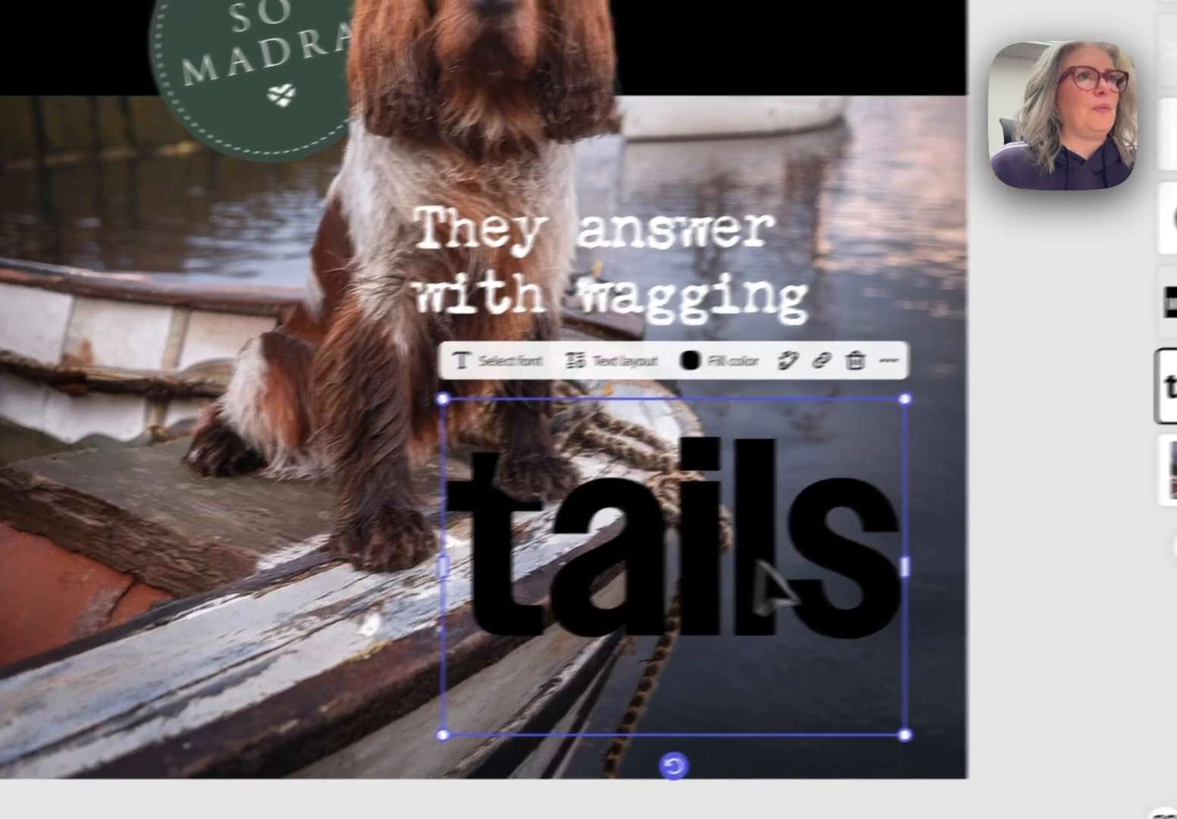
drag(759, 567, 706, 630)
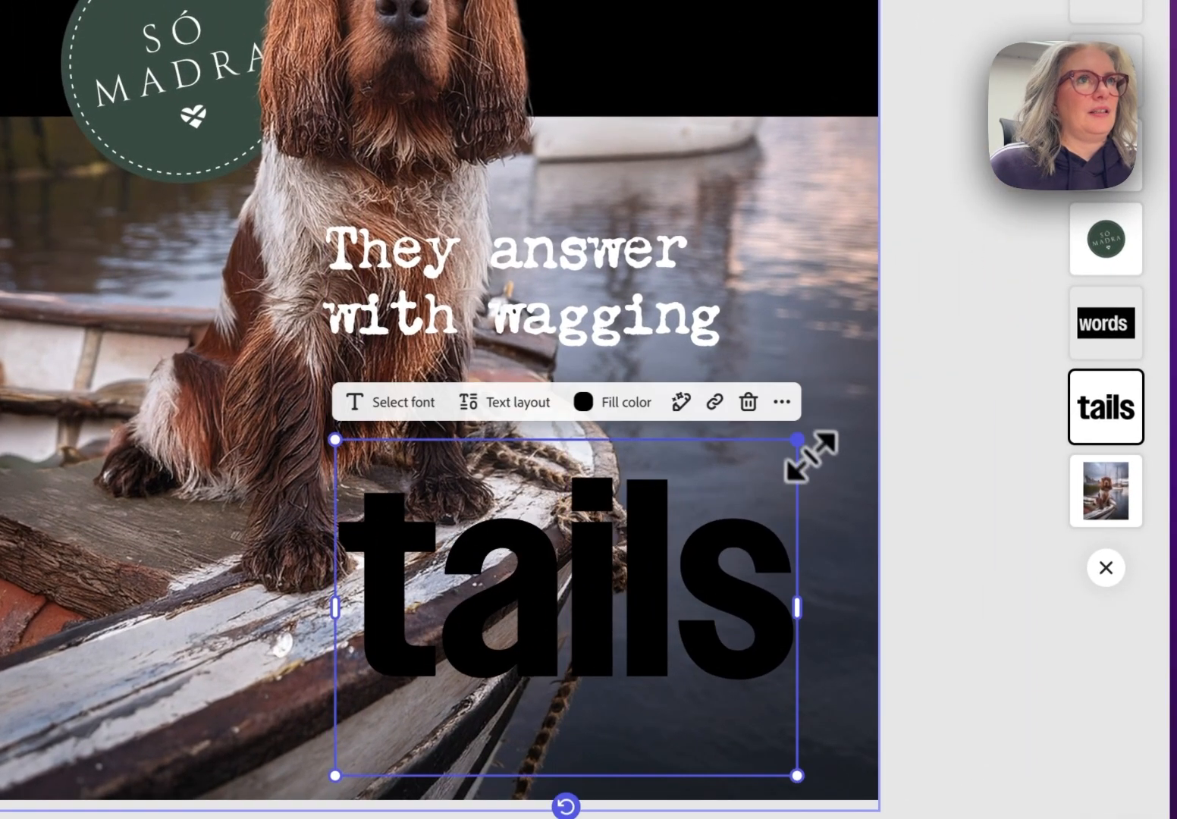
drag(808, 455, 815, 427)
drag(684, 531, 676, 538)
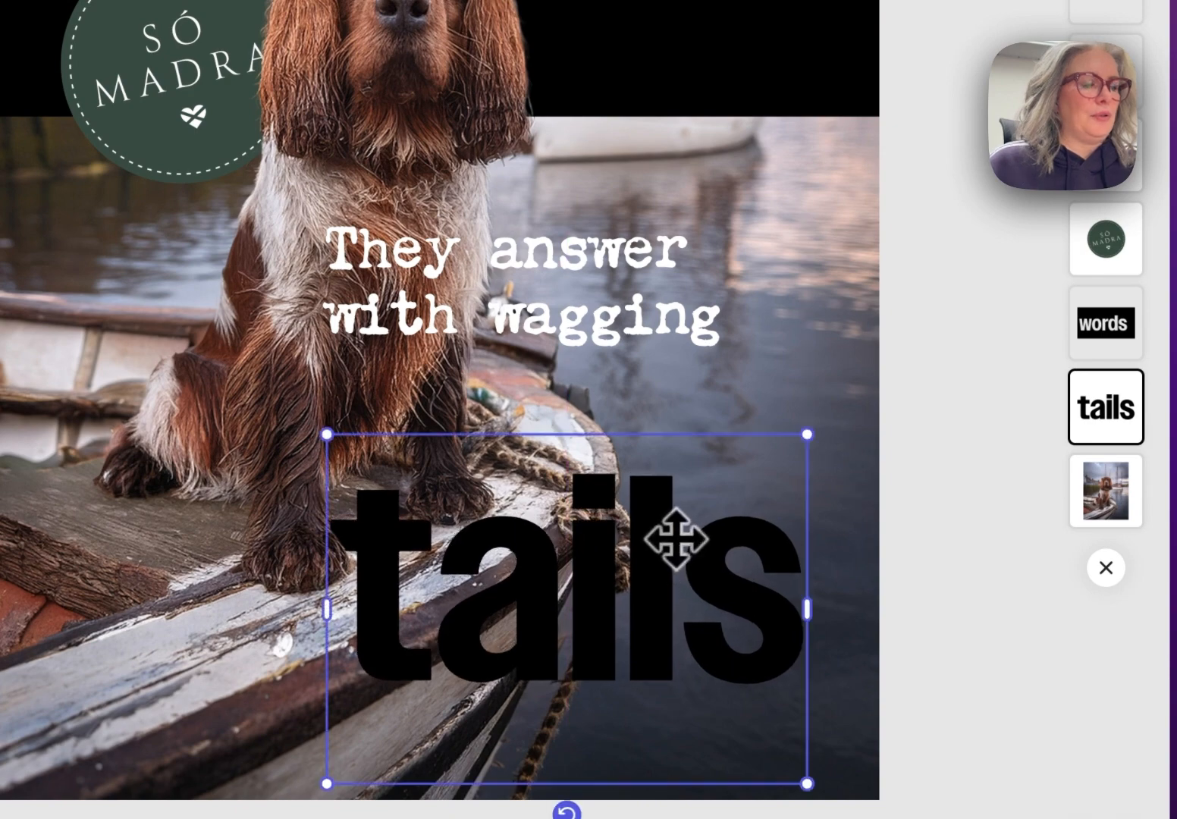
Change the "tails" text's fill color from black to white
key(super+plus)
key(super+plus)
scroll(653, 622, down, 5)
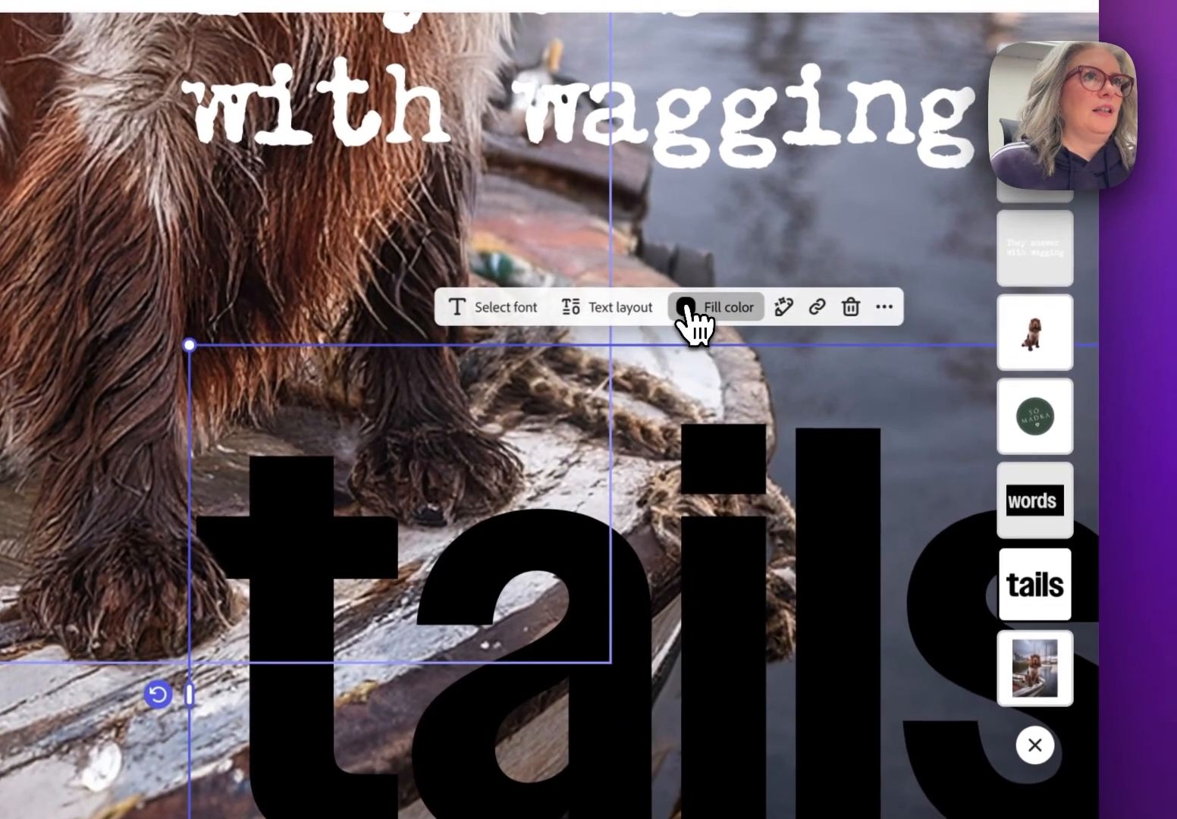
click(685, 297)
click(835, 185)
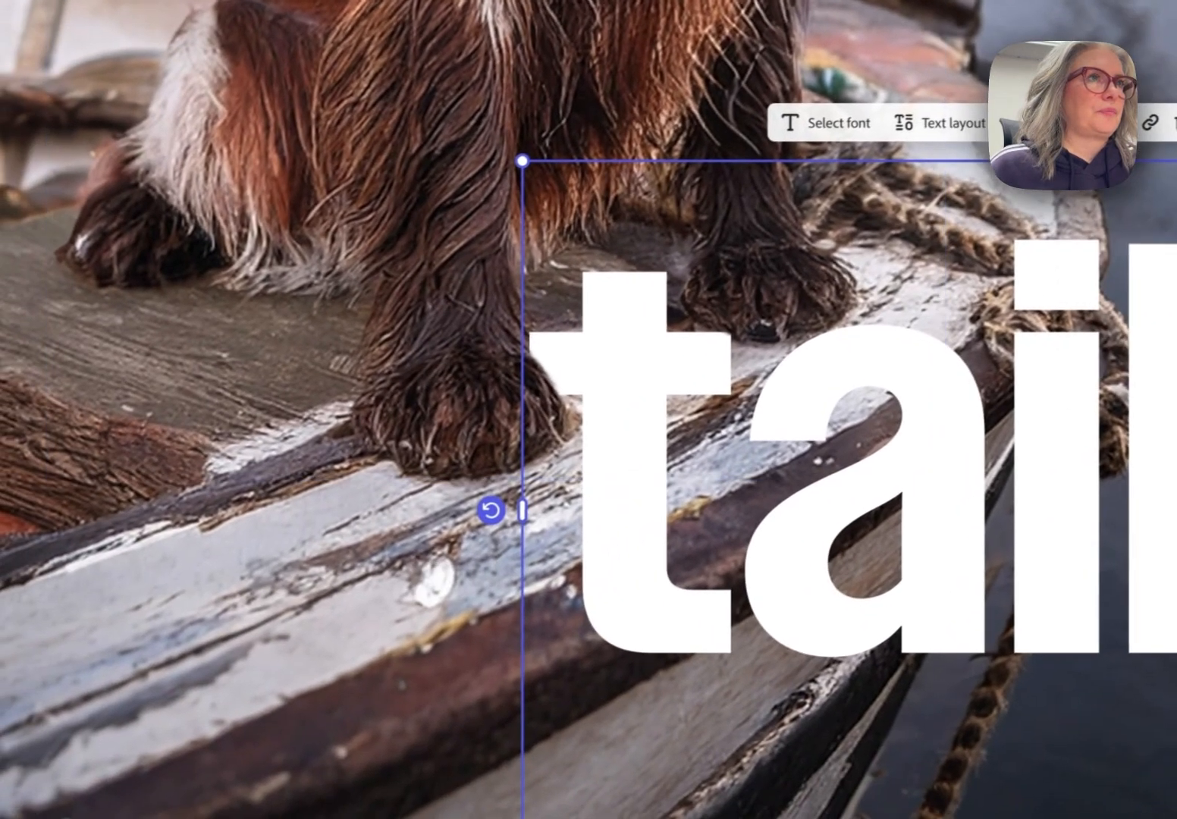
Enlarge the "tails" text slightly to size 250 and position it so its letters tuck behind the dog's front paws
click(364, 661)
click(730, 600)
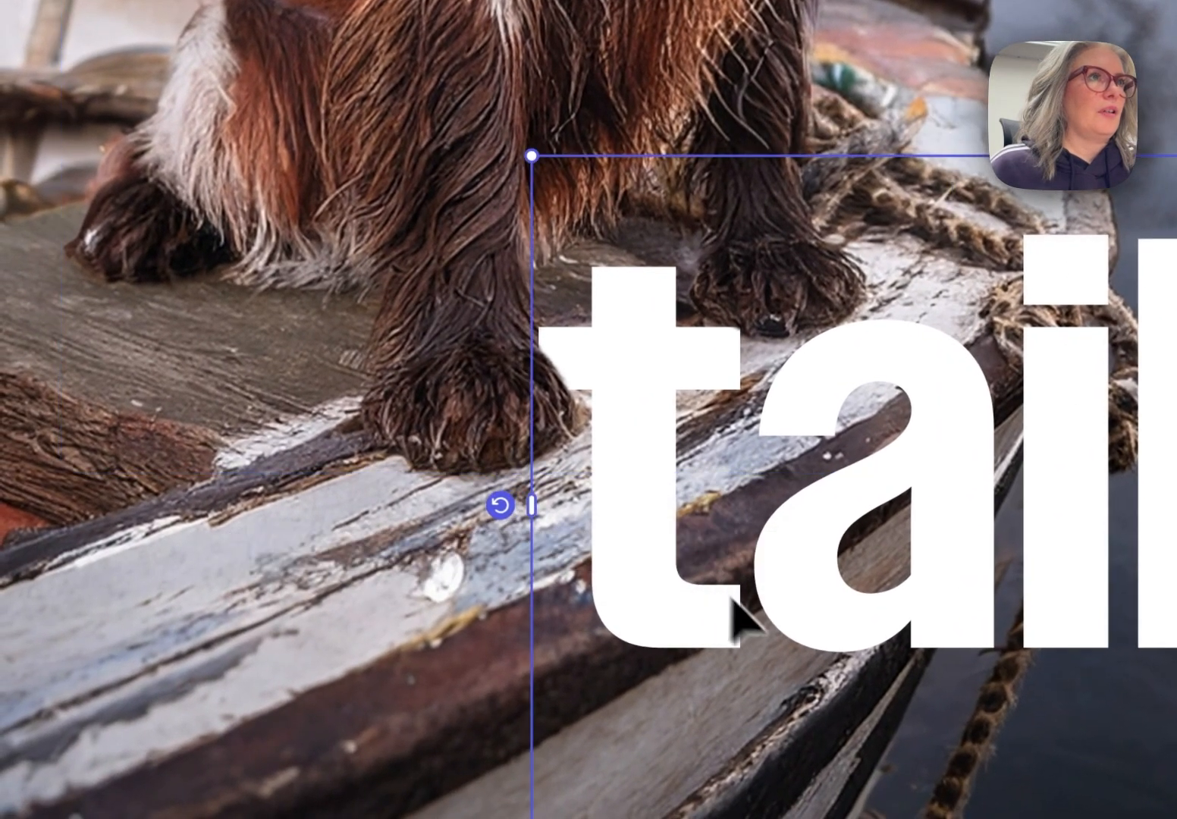
drag(532, 156, 513, 141)
drag(377, 220, 361, 210)
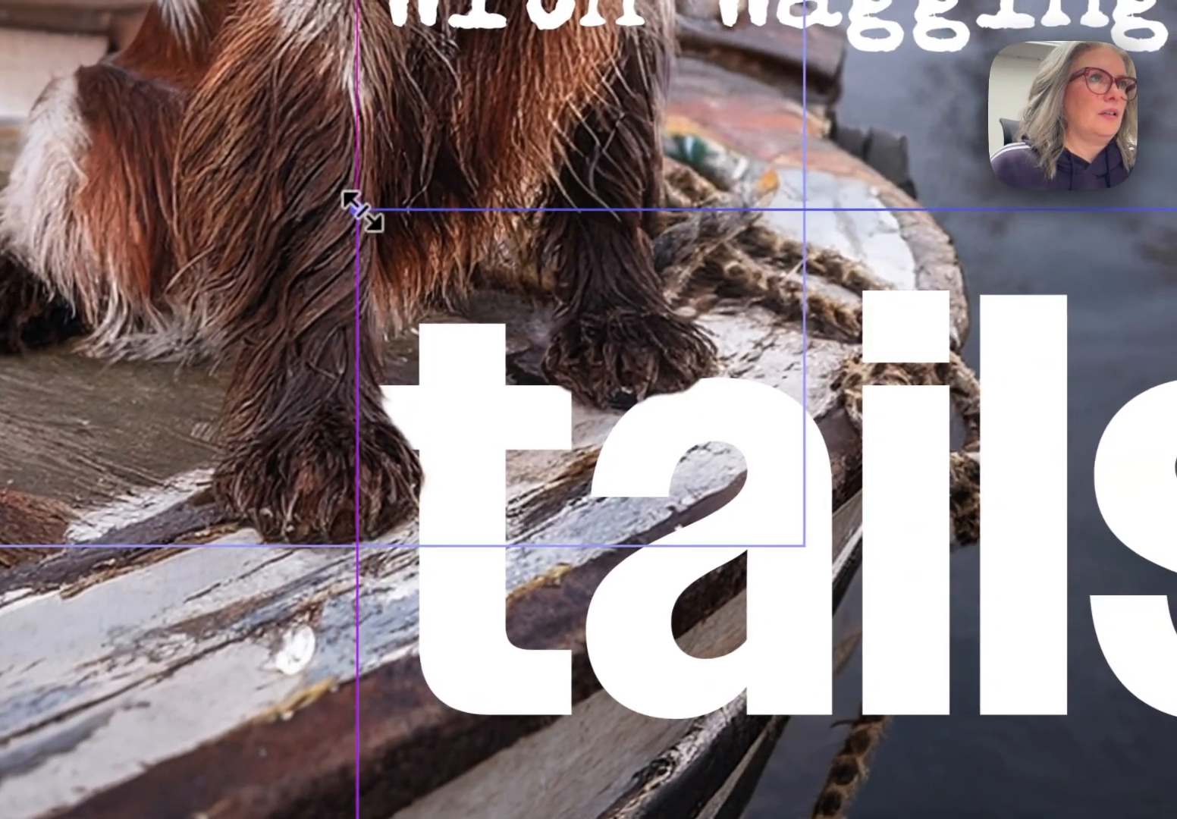
drag(696, 508, 817, 591)
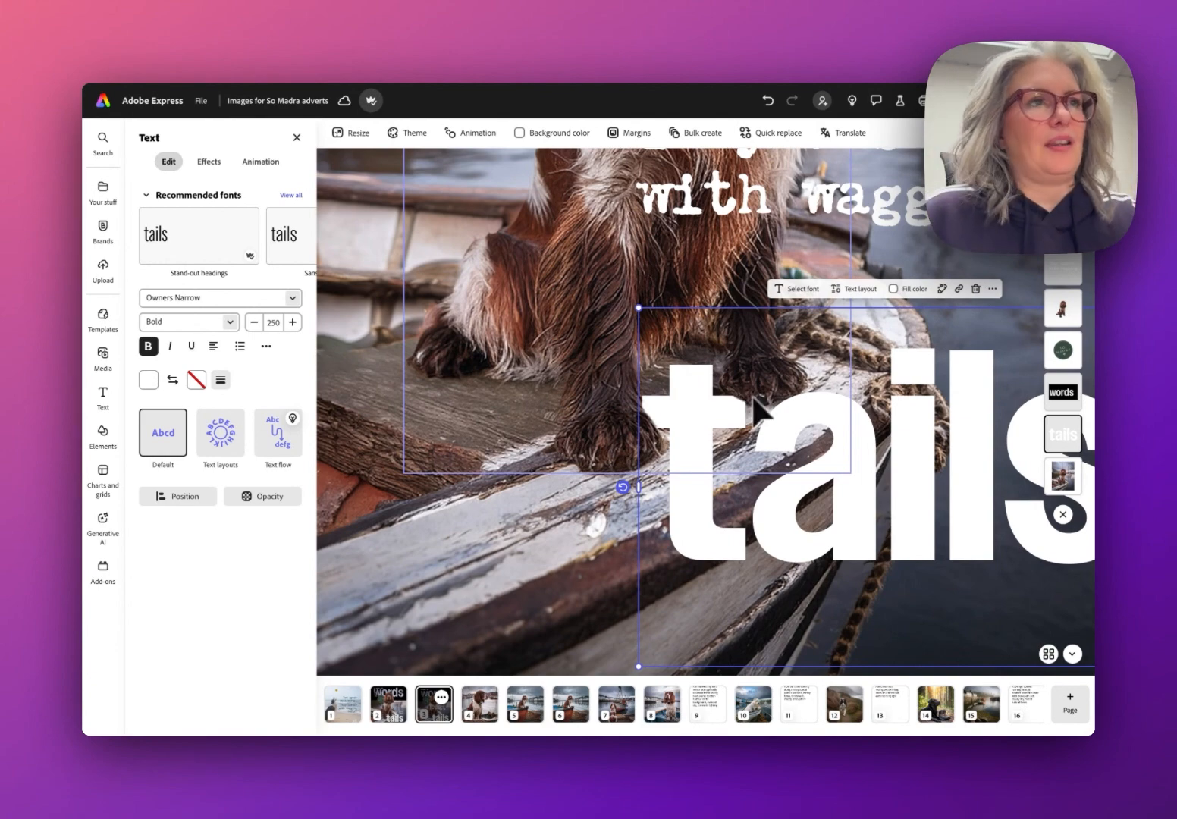
Right-align the "They answer with wagging" text and tighten its line spacing to 0.98
click(583, 519)
key(super+minus)
scroll(606, 341, up, 2)
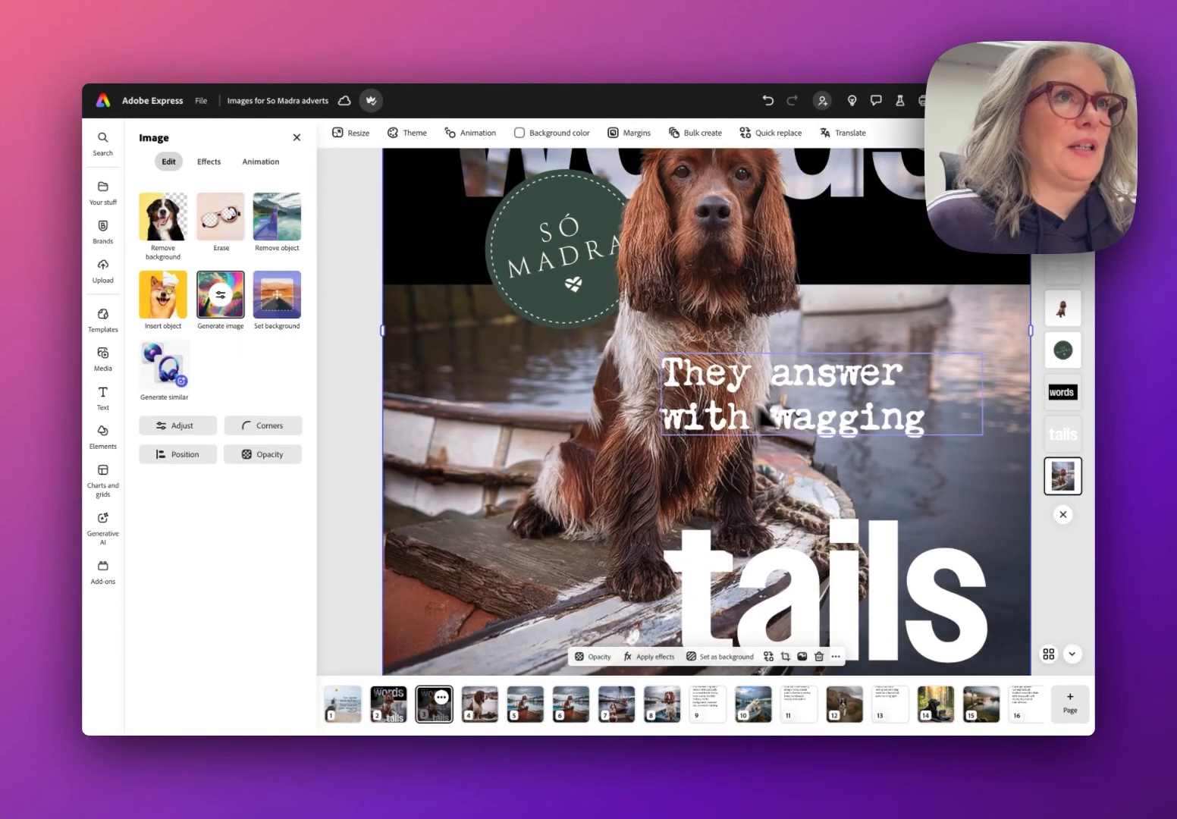
click(817, 414)
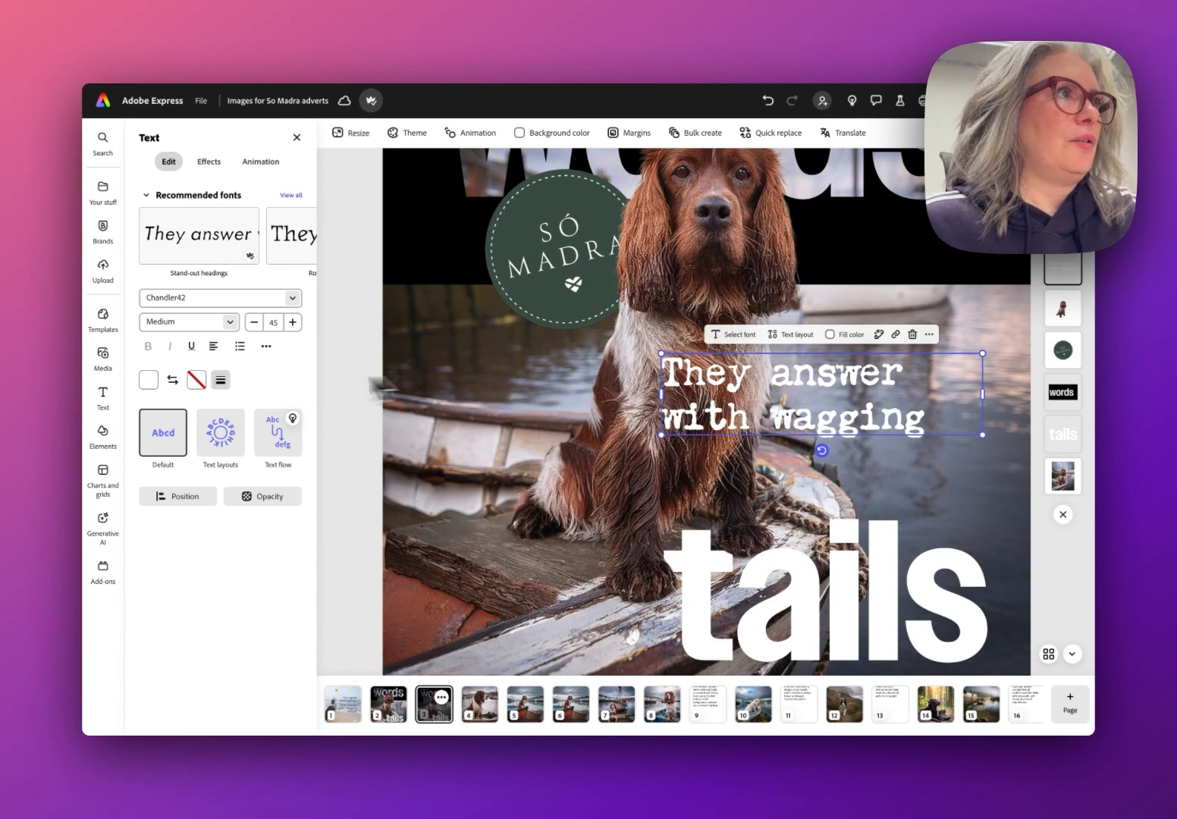
click(214, 347)
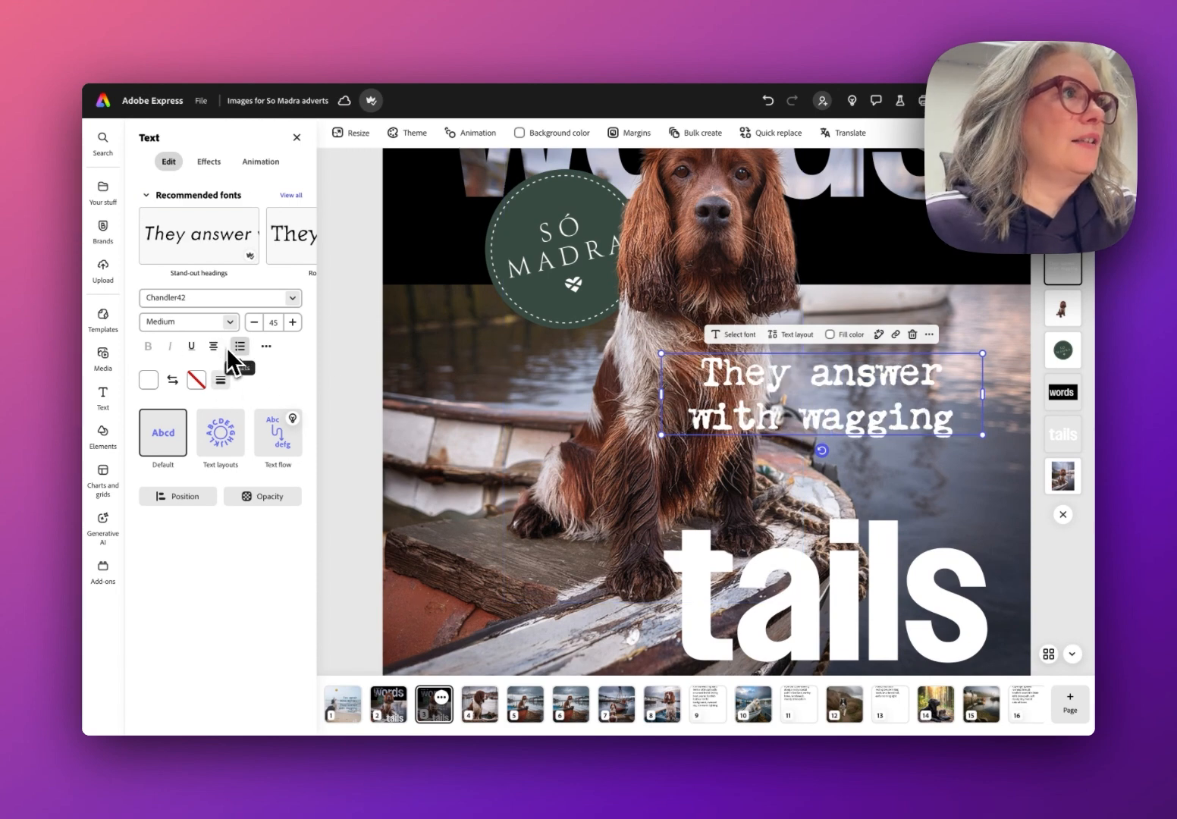
click(213, 347)
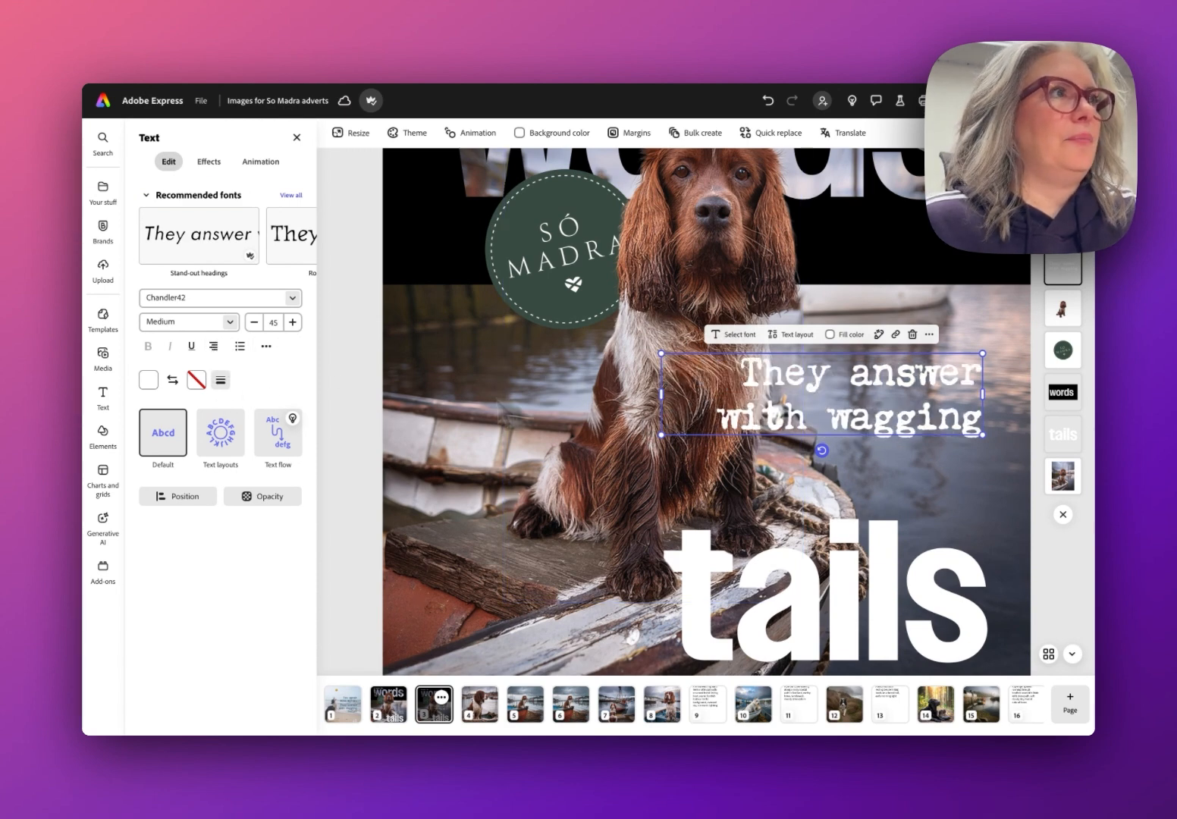
click(267, 349)
drag(226, 471, 224, 478)
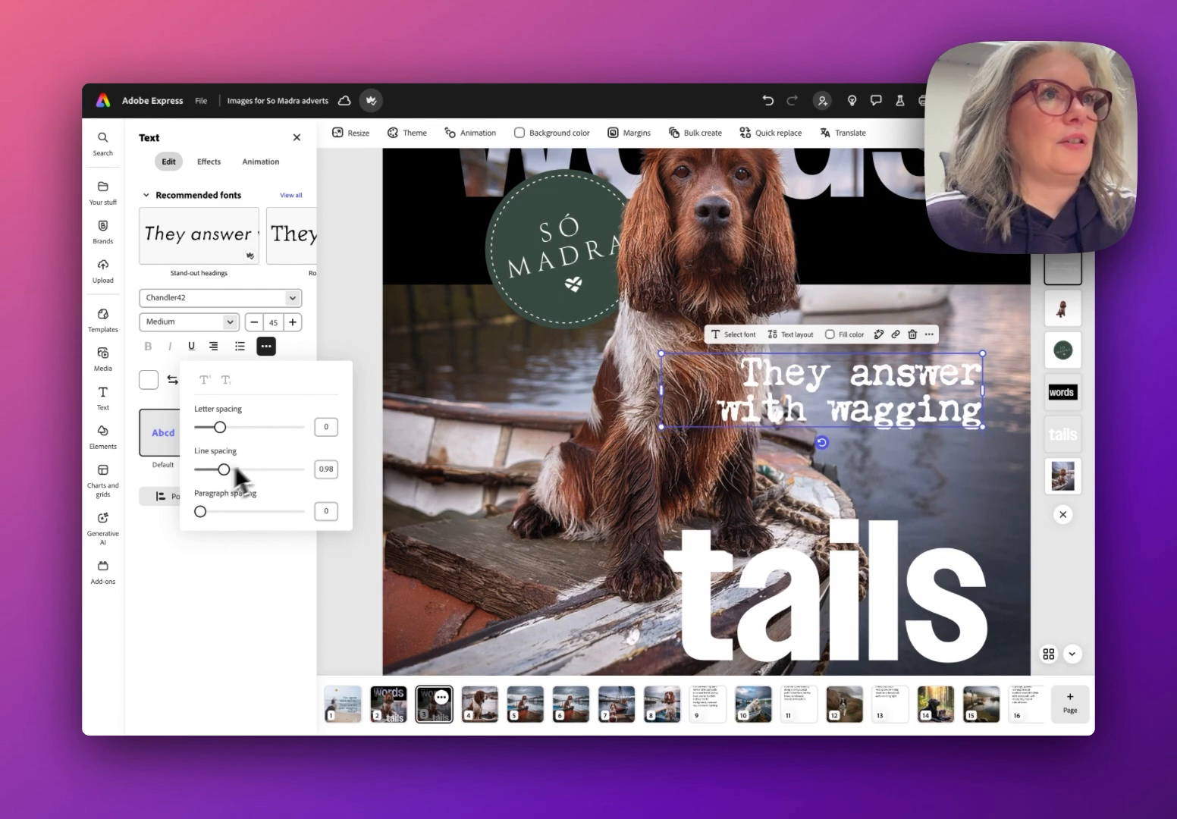
click(679, 366)
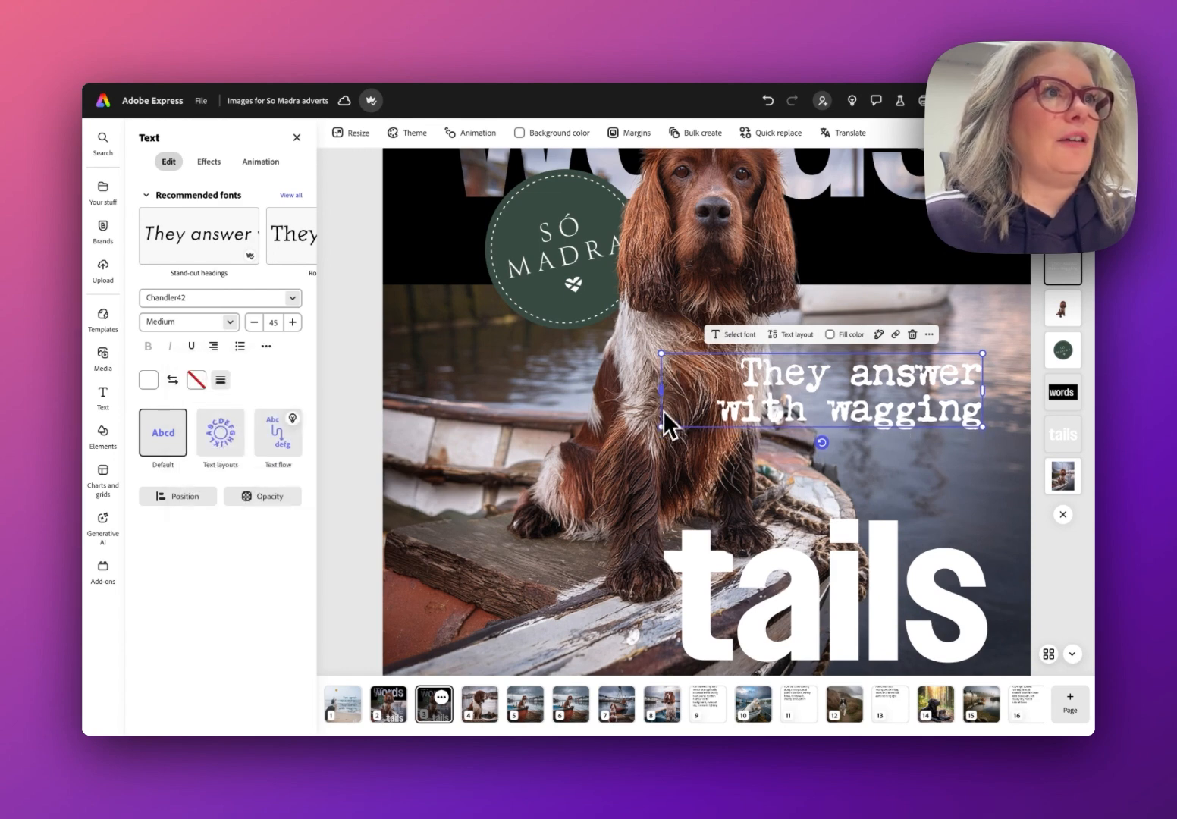
Shrink "They answer with wagging" to size 24 and place it just above "tails", aligned with the right edge of the s
drag(663, 428, 739, 425)
drag(880, 407, 891, 493)
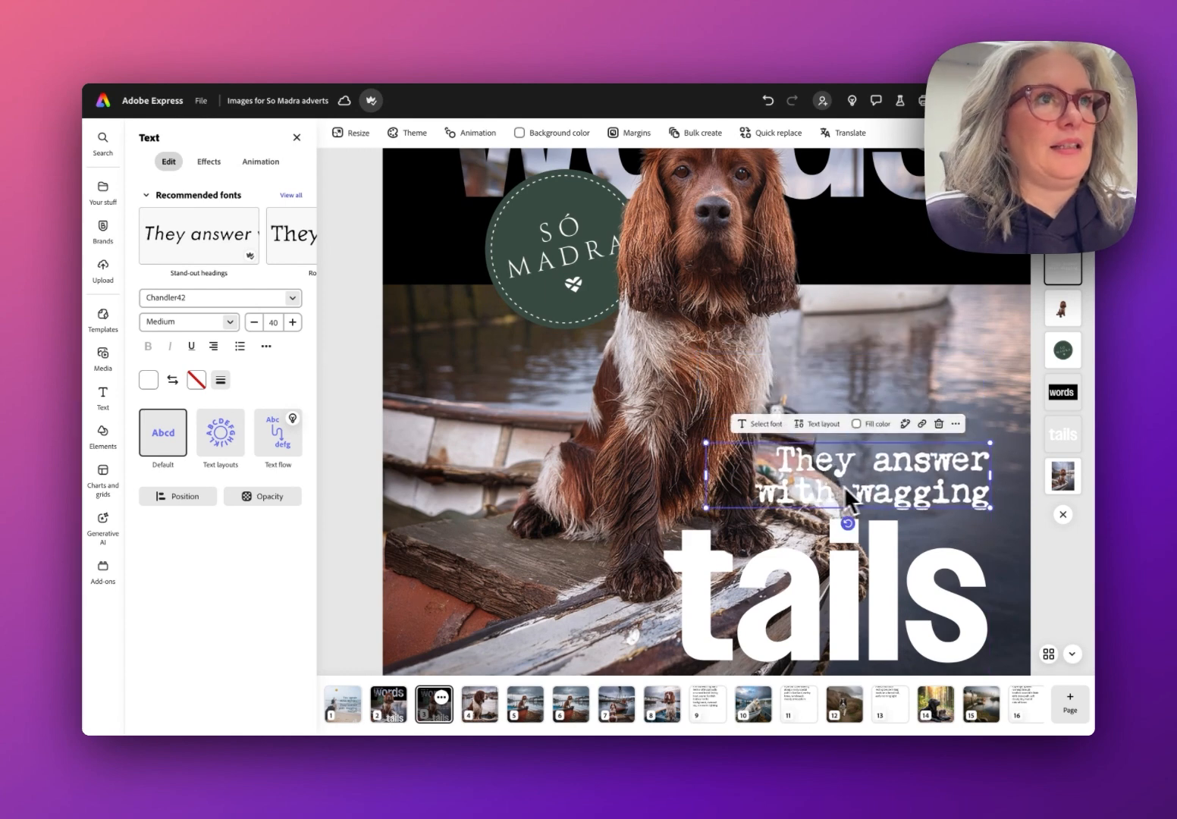
drag(702, 442, 739, 457)
mouse_move(907, 491)
mouse_down()
mouse_move(892, 492)
mouse_move(928, 481)
mouse_up()
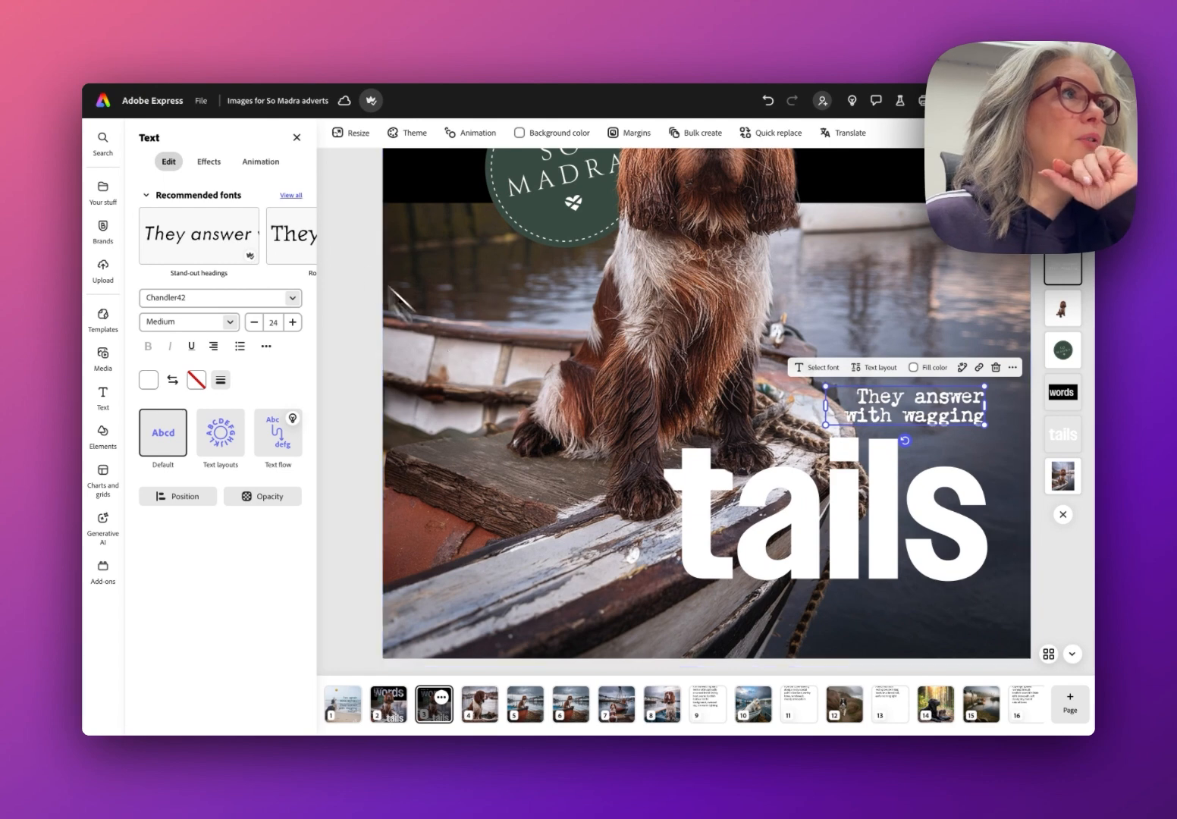
Apply the Smooth shadow effect to the "They answer with wagging" text
click(211, 168)
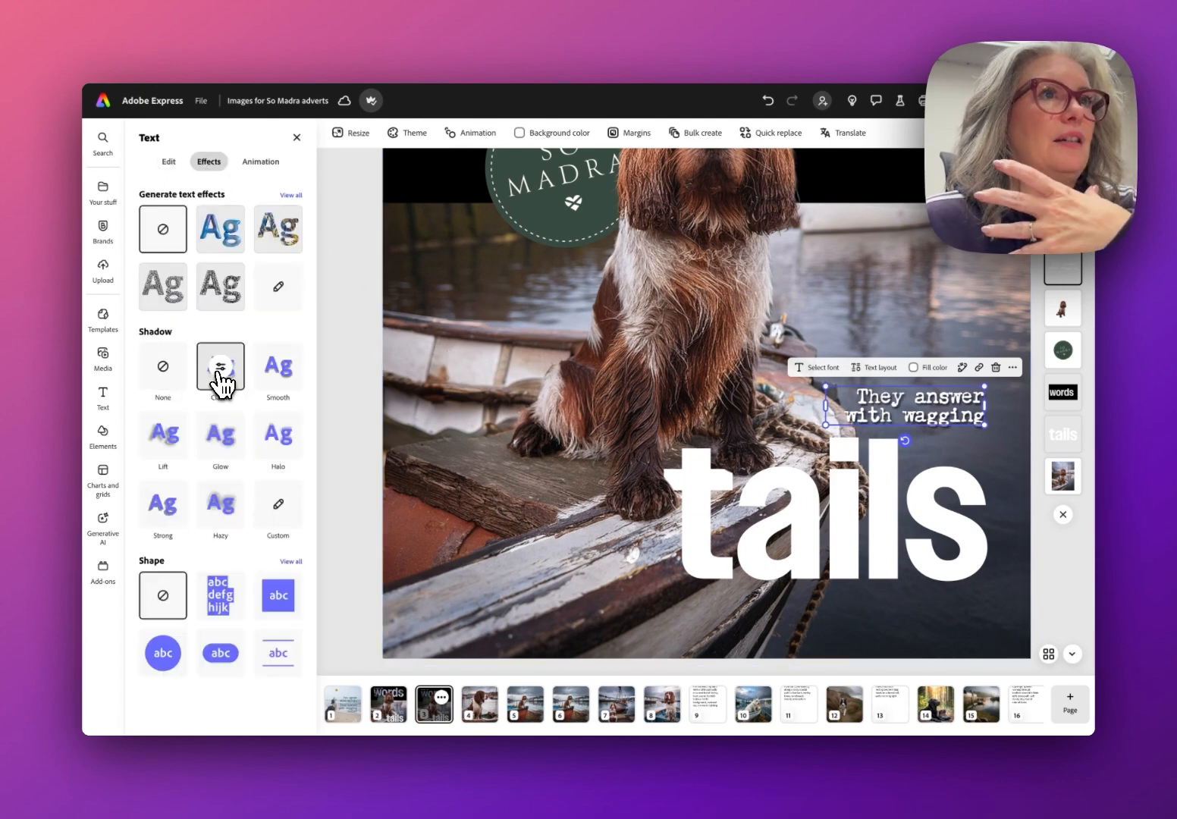
click(267, 381)
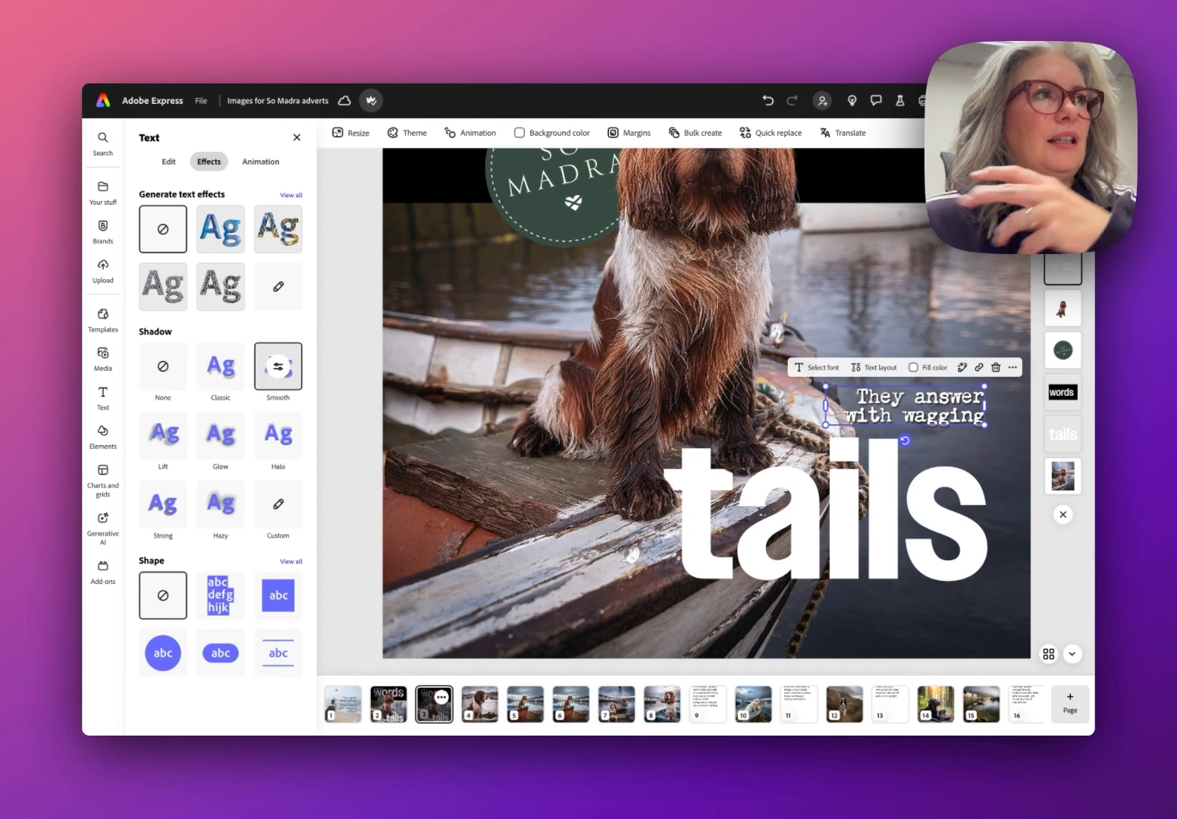
click(1025, 415)
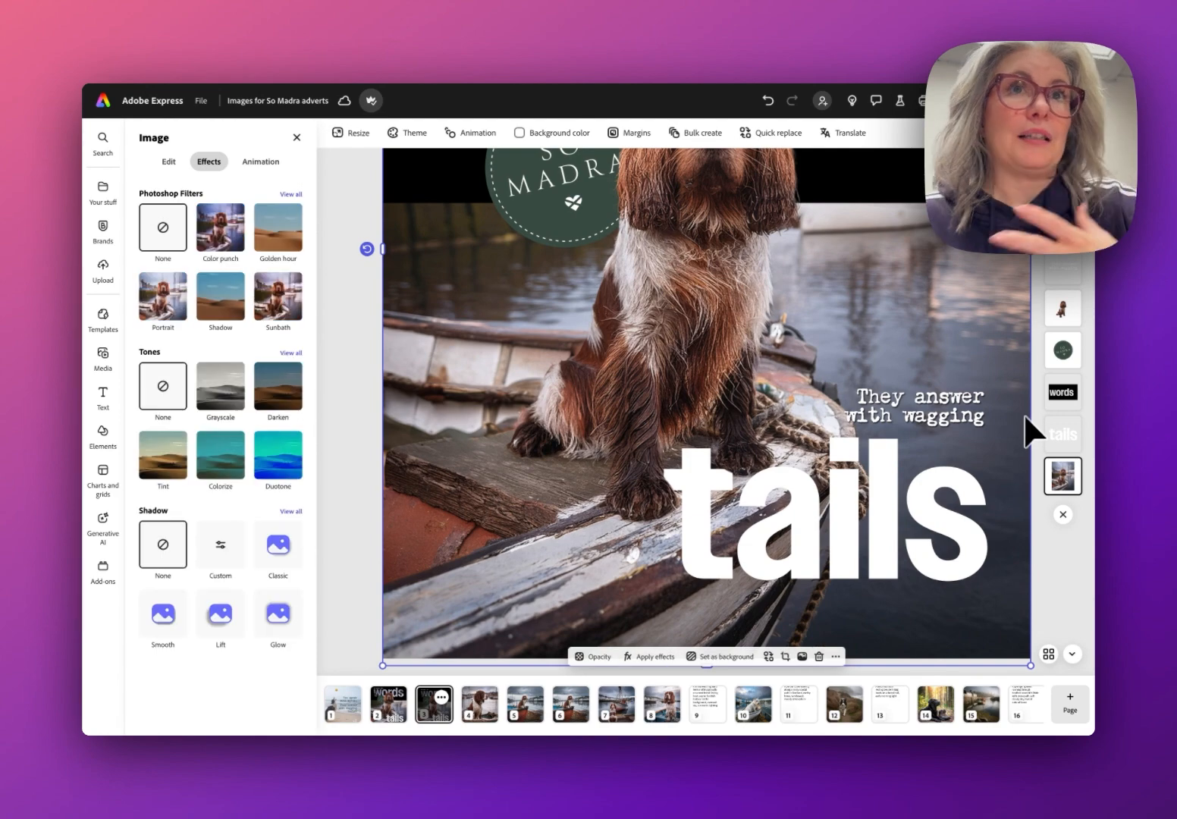
scroll(576, 310, up, 3)
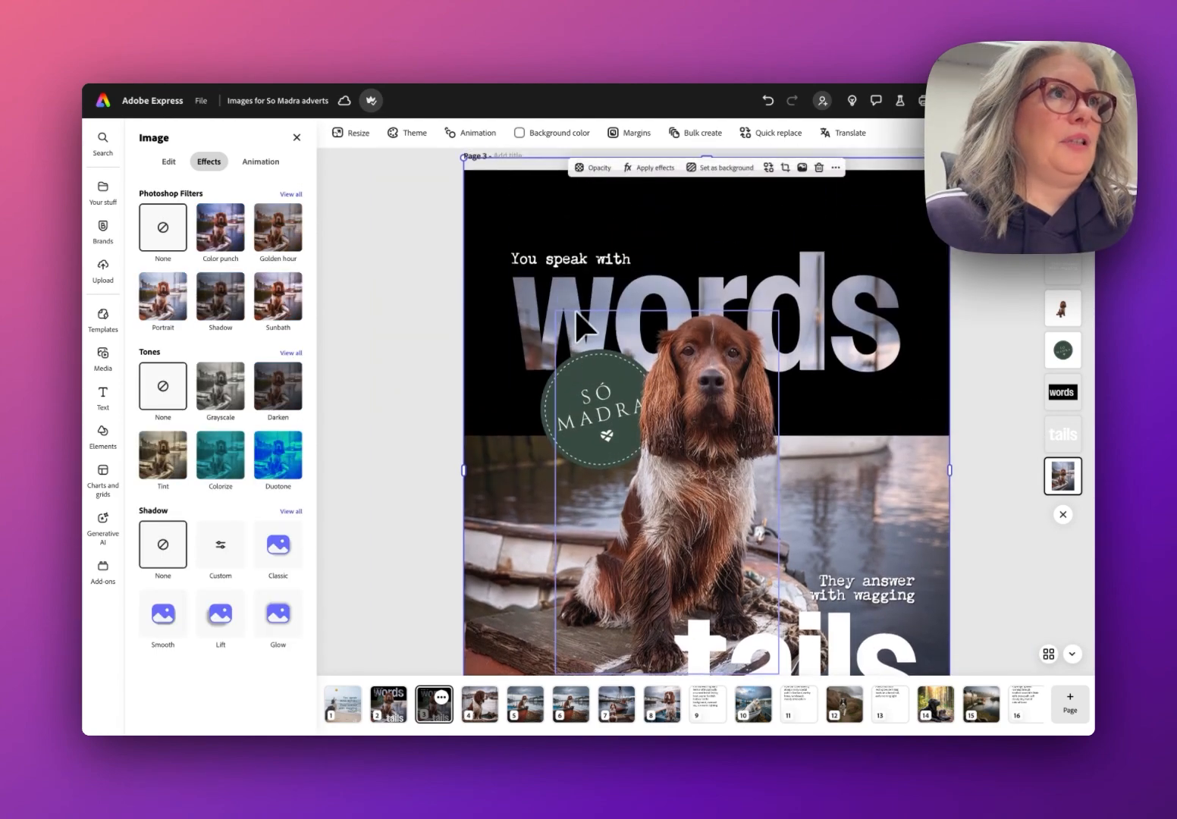
click(400, 306)
key(super+minus)
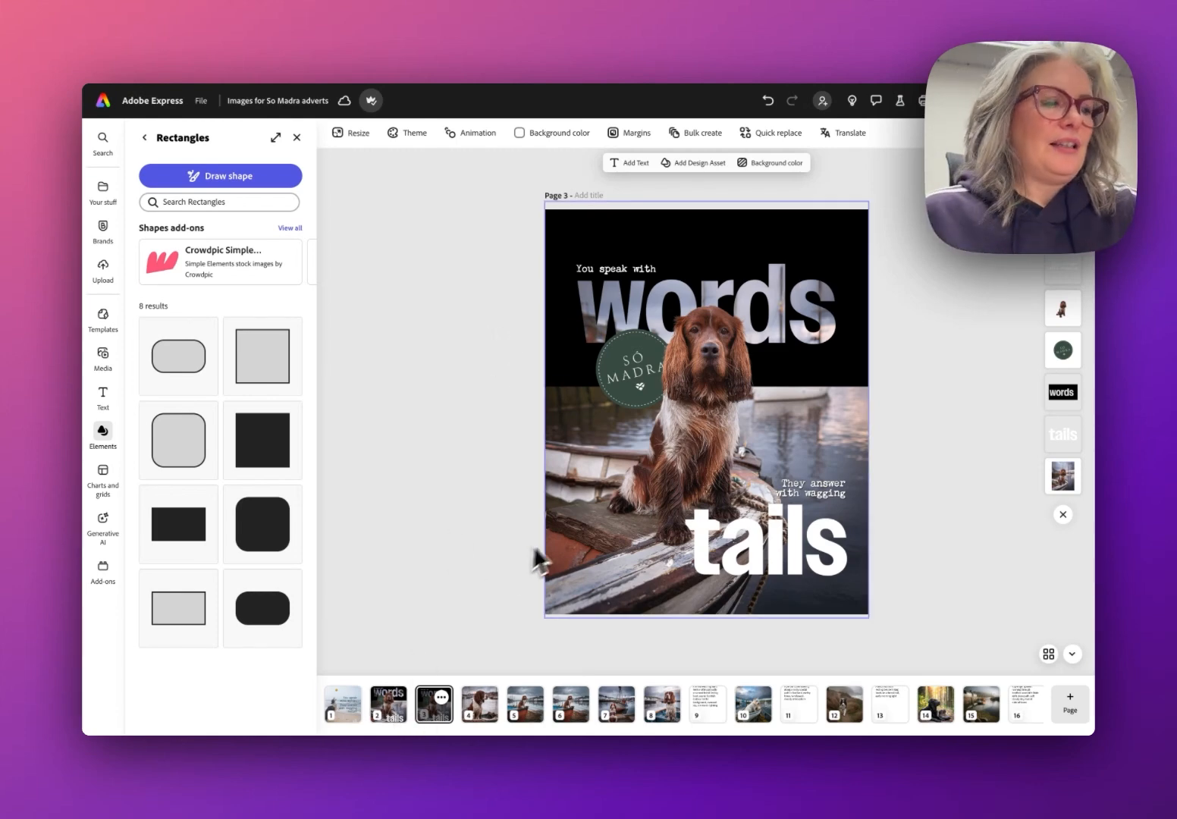
Search the elements library for "parchment paper" and show all matching design assets
key(super+plus)
key(super+plus)
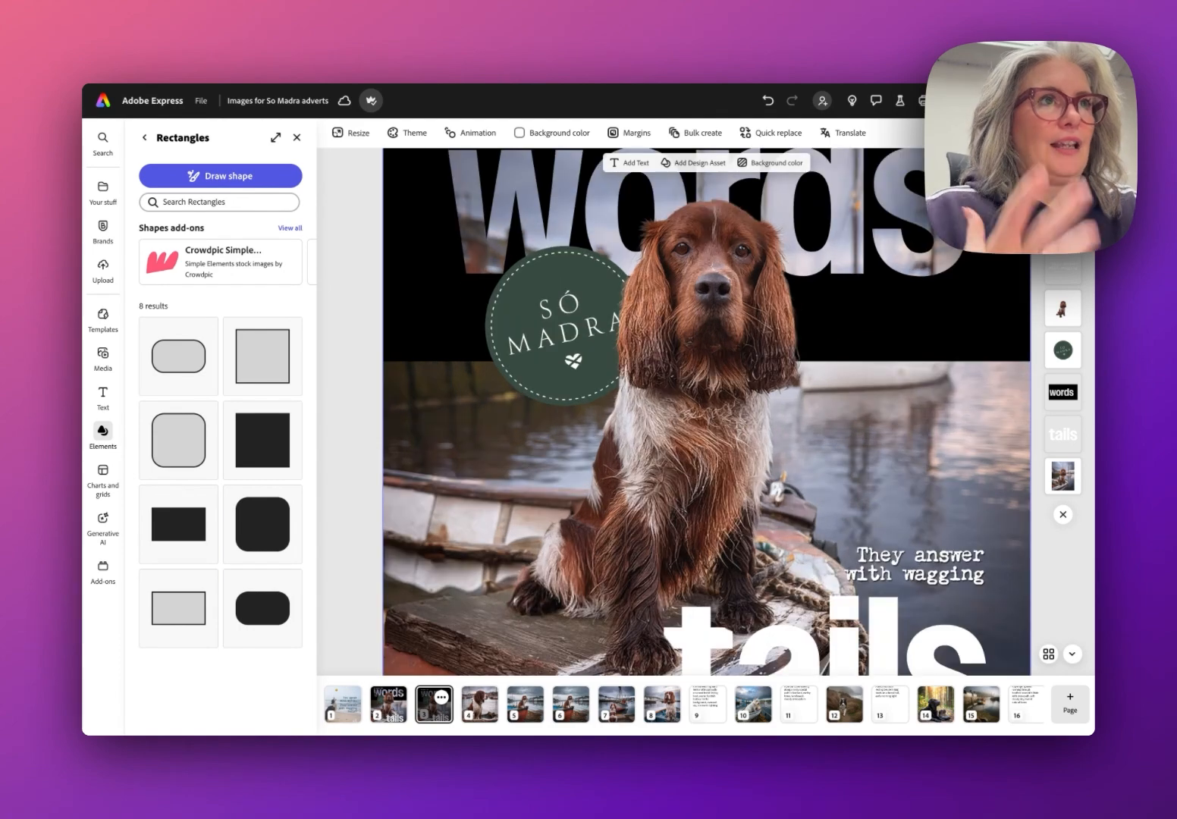
click(102, 434)
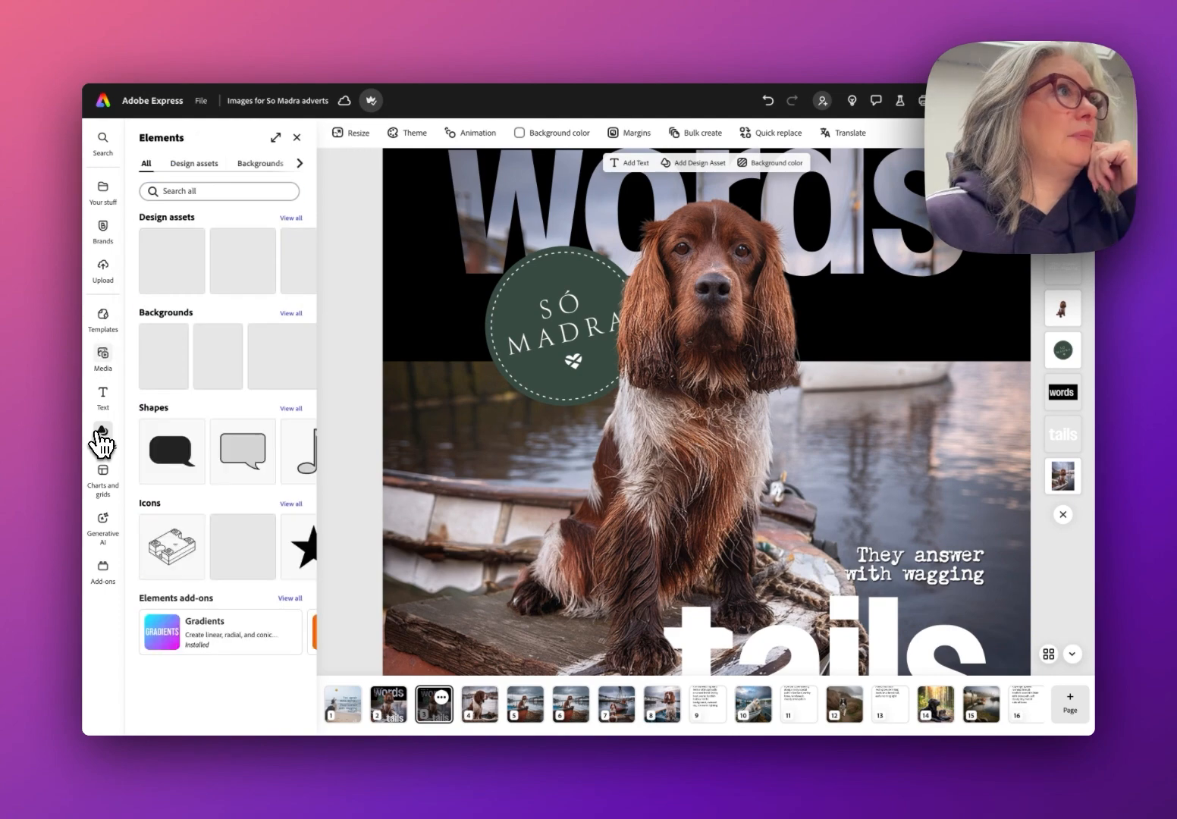
click(179, 195)
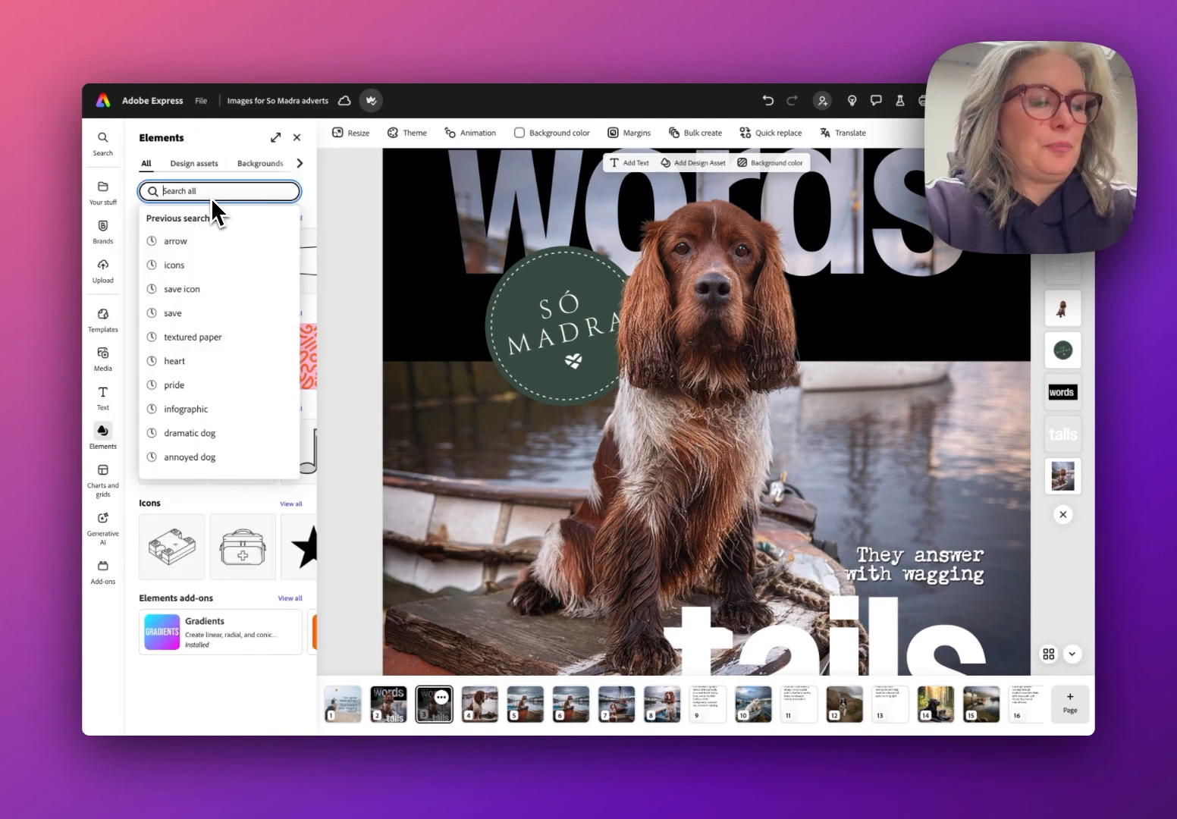
text(par)
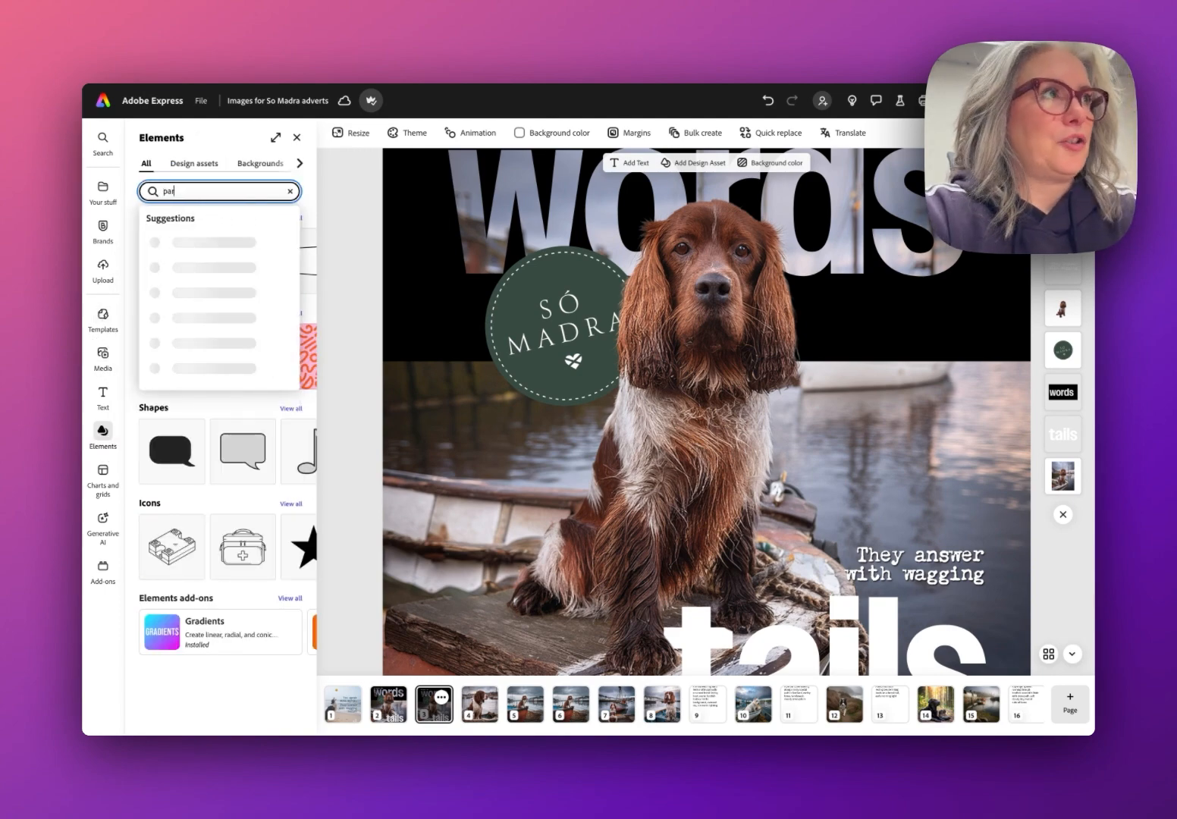
text(chment)
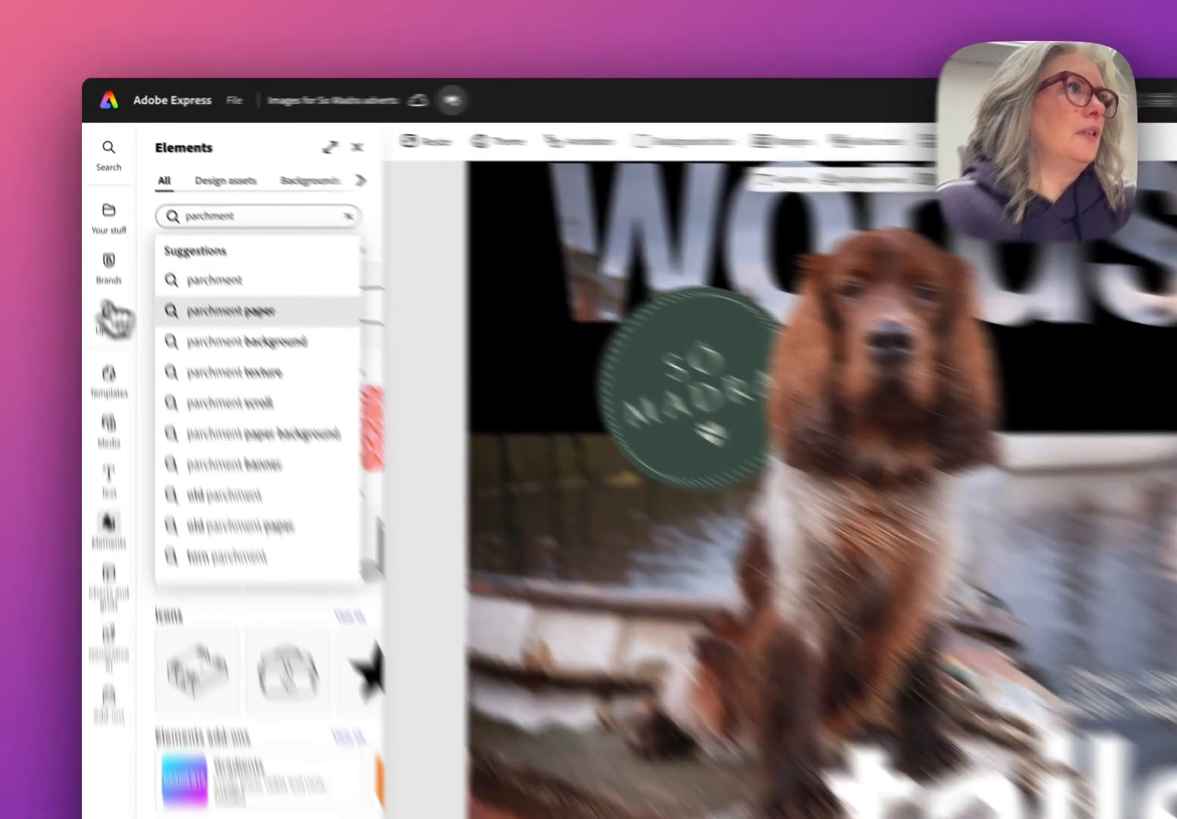
click(198, 265)
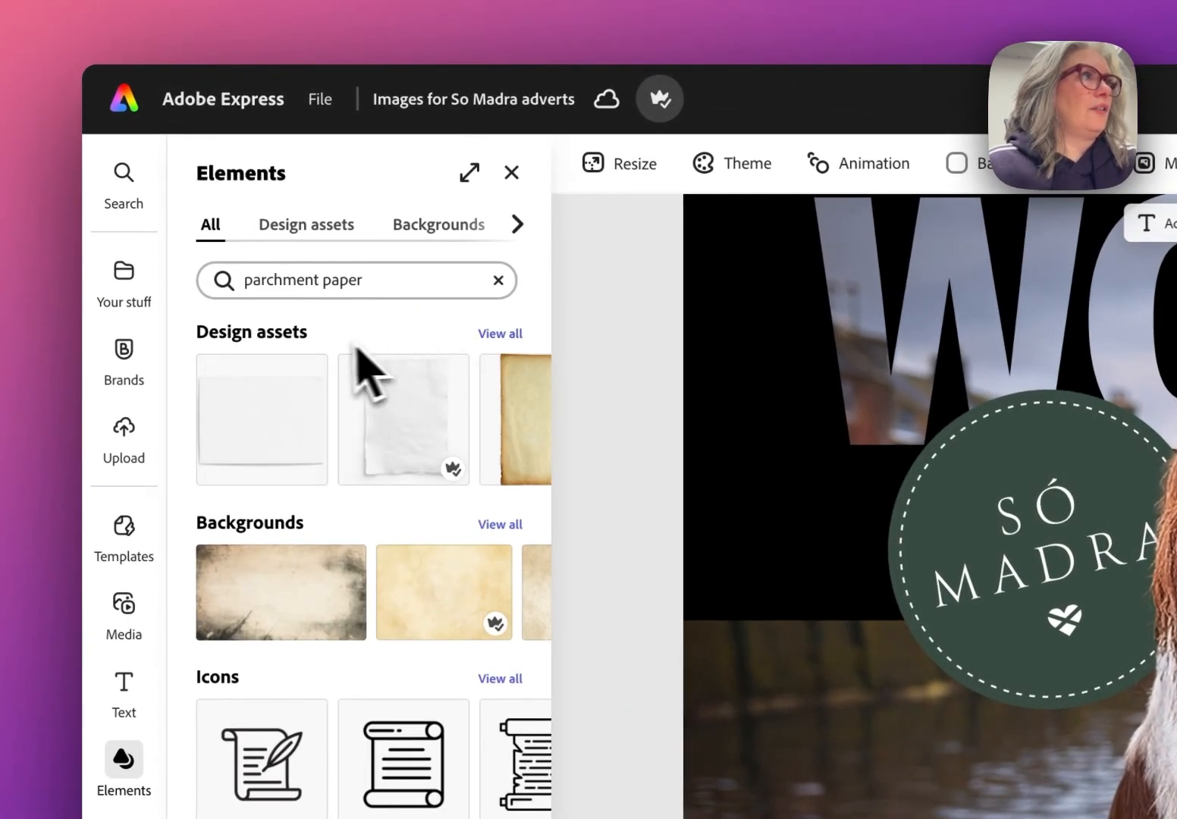
click(501, 334)
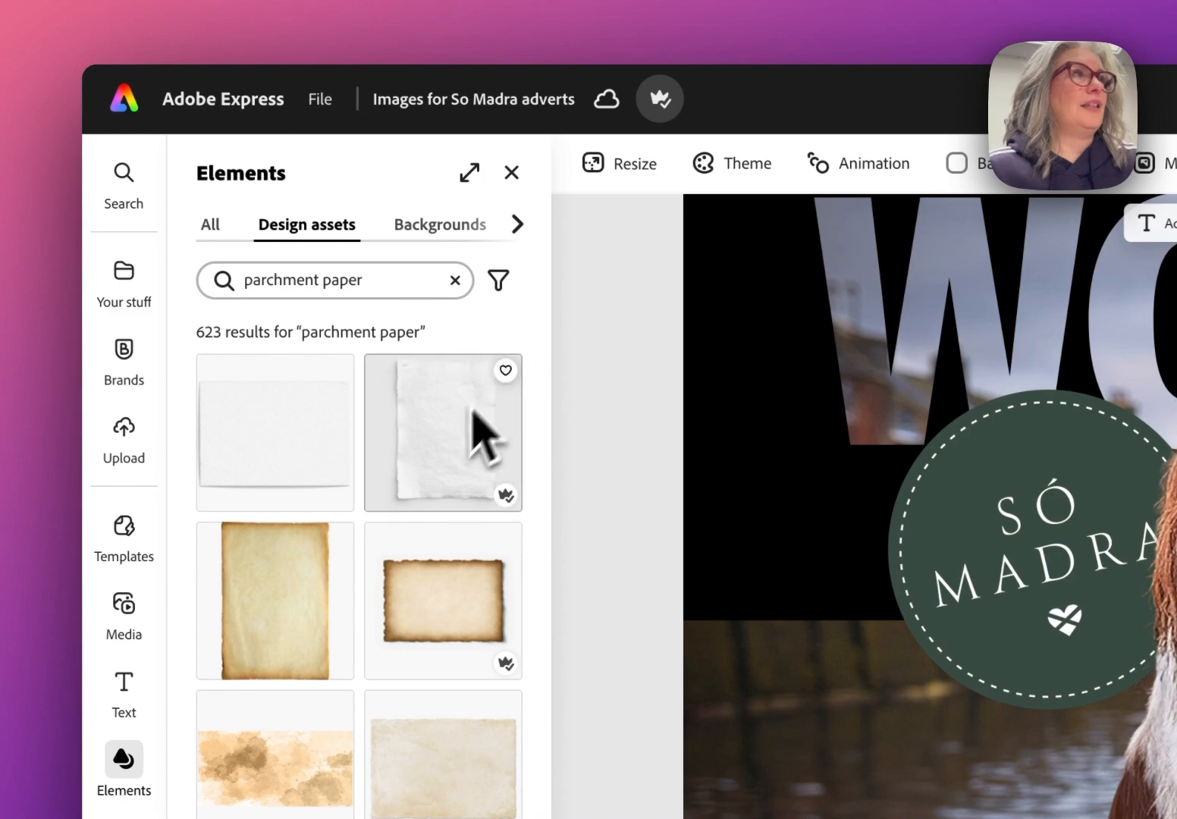
Add the white parchment sheet with torn edges from the design assets to page 3
scroll(323, 499, down, 3)
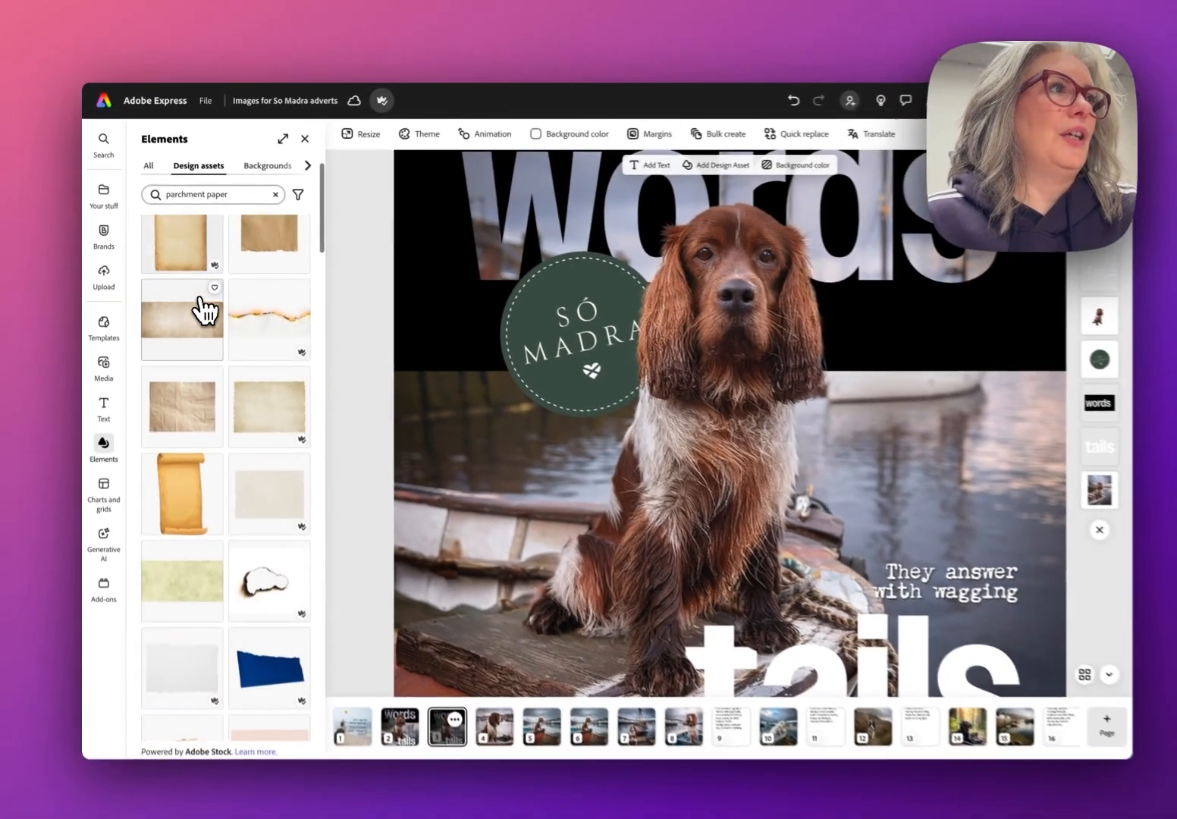
scroll(189, 318, down, 5)
scroll(198, 303, down, 3)
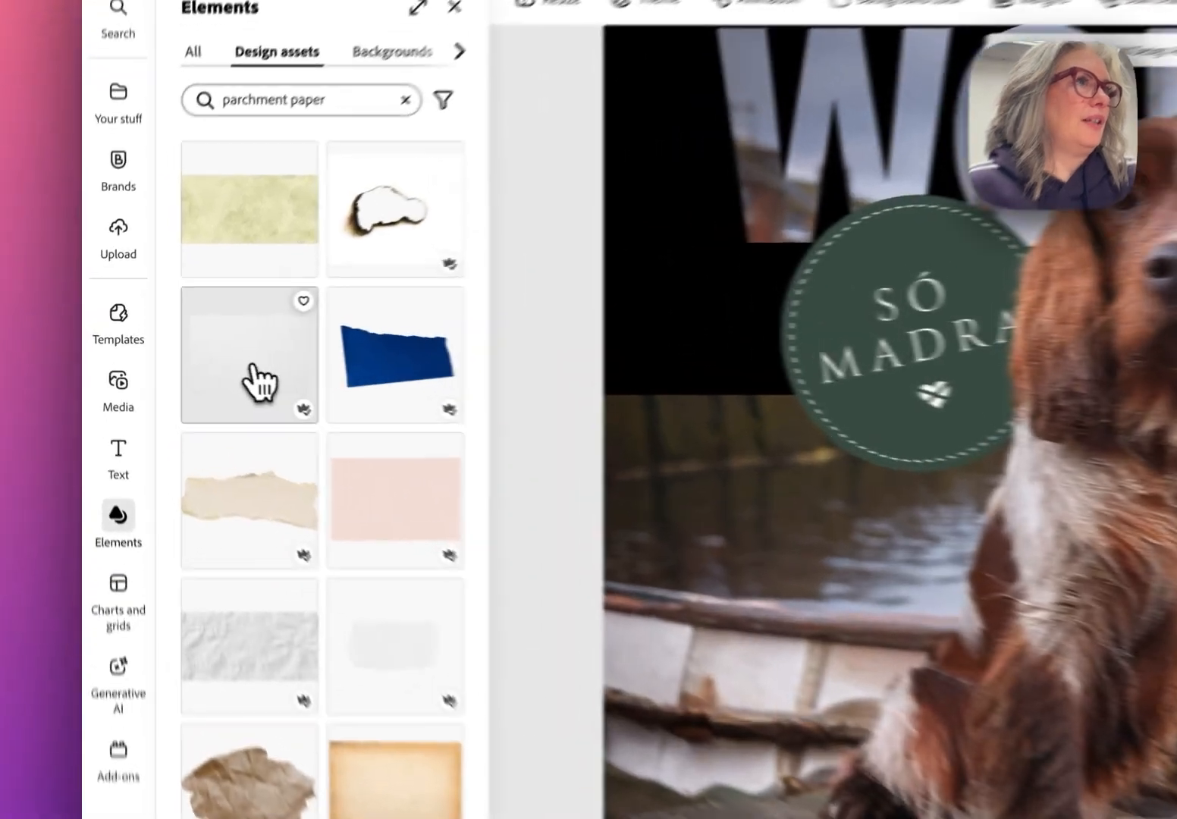
click(202, 328)
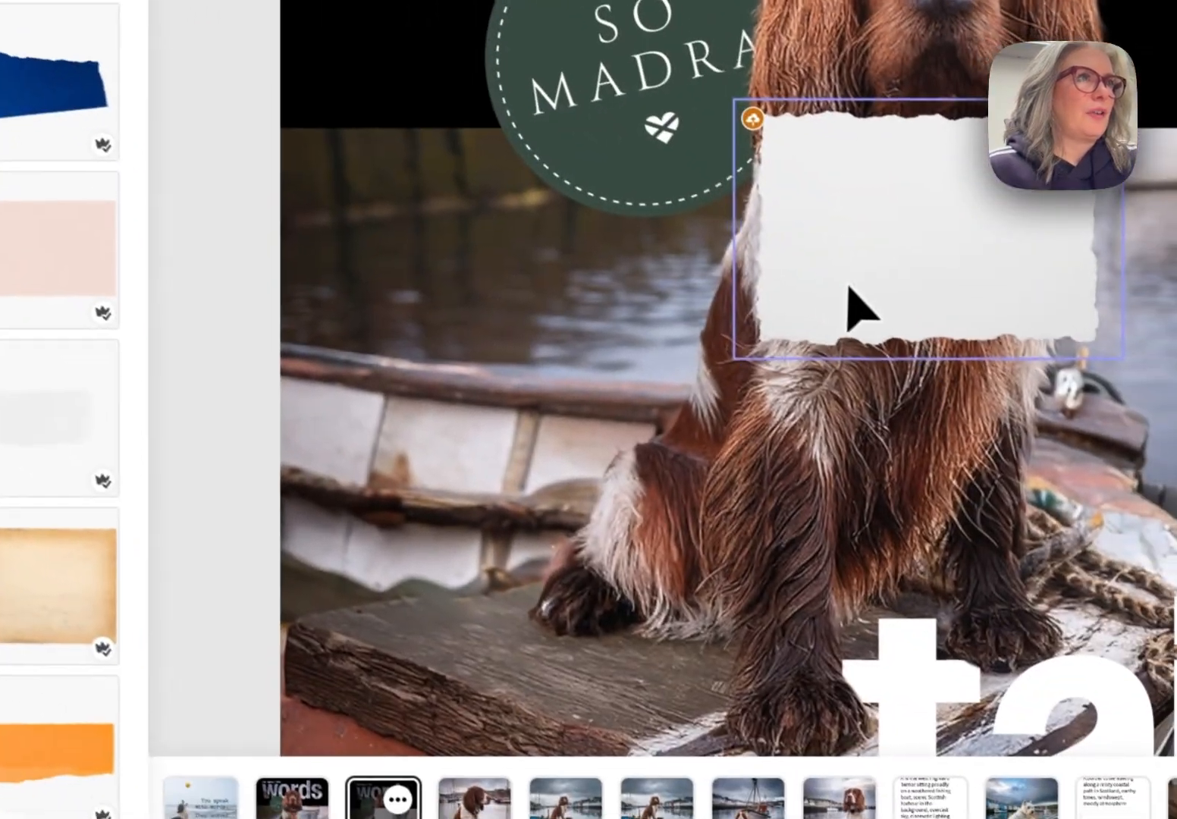
Try enlarging the landscape white parchment sheet with torn edges, and delete it from page 3
click(955, 386)
drag(827, 422, 232, 818)
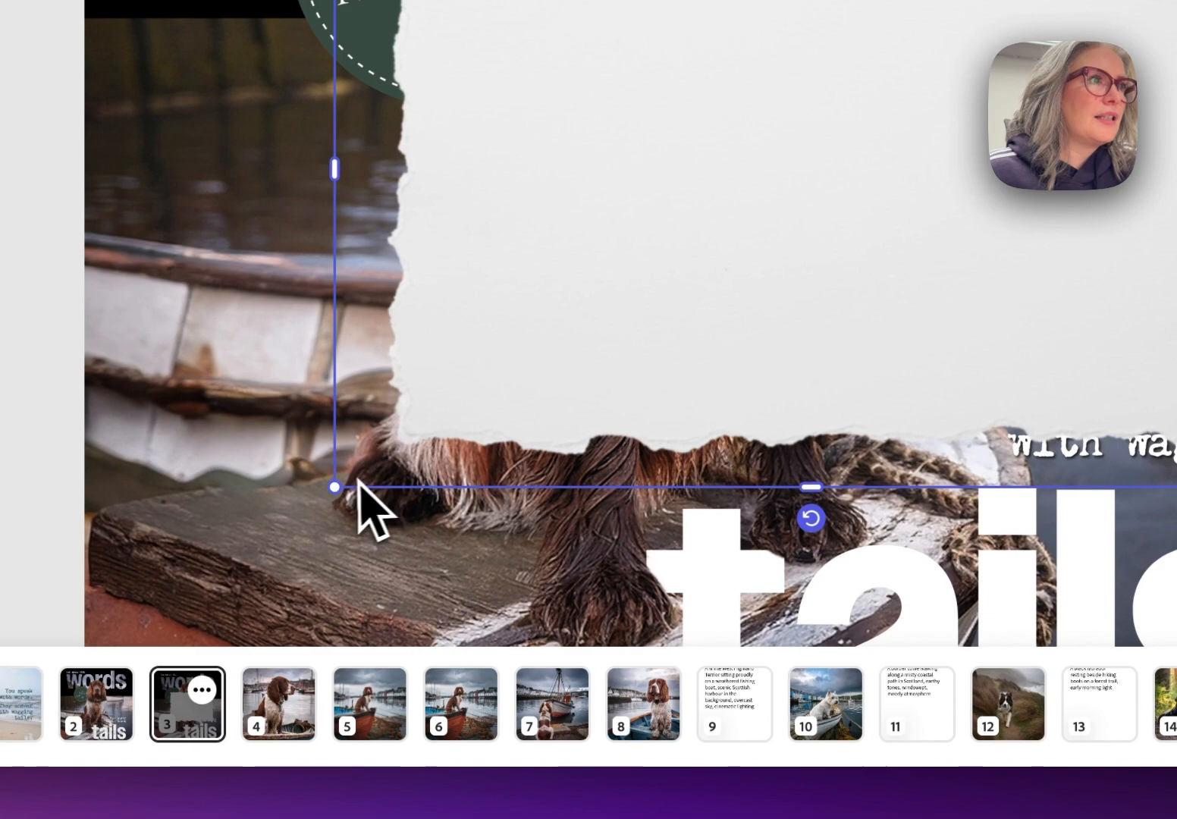
drag(335, 487, 116, 631)
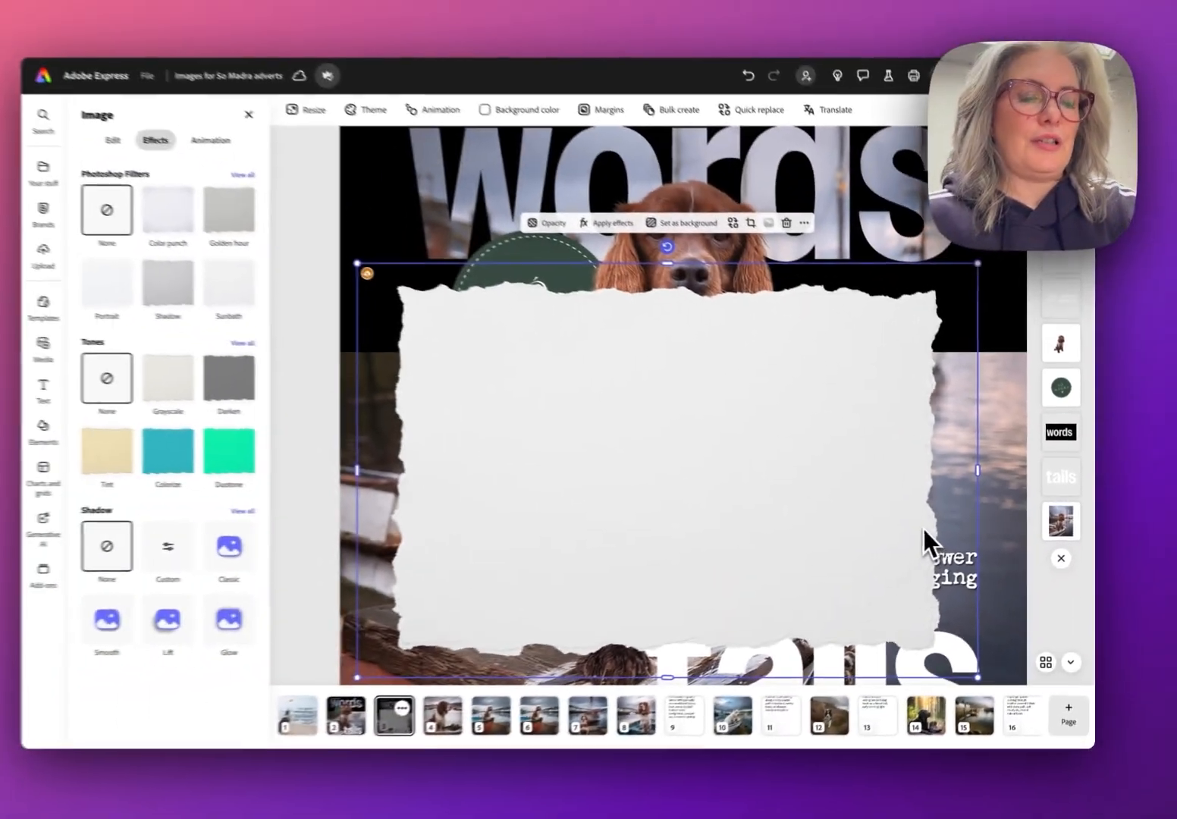
key(Delete)
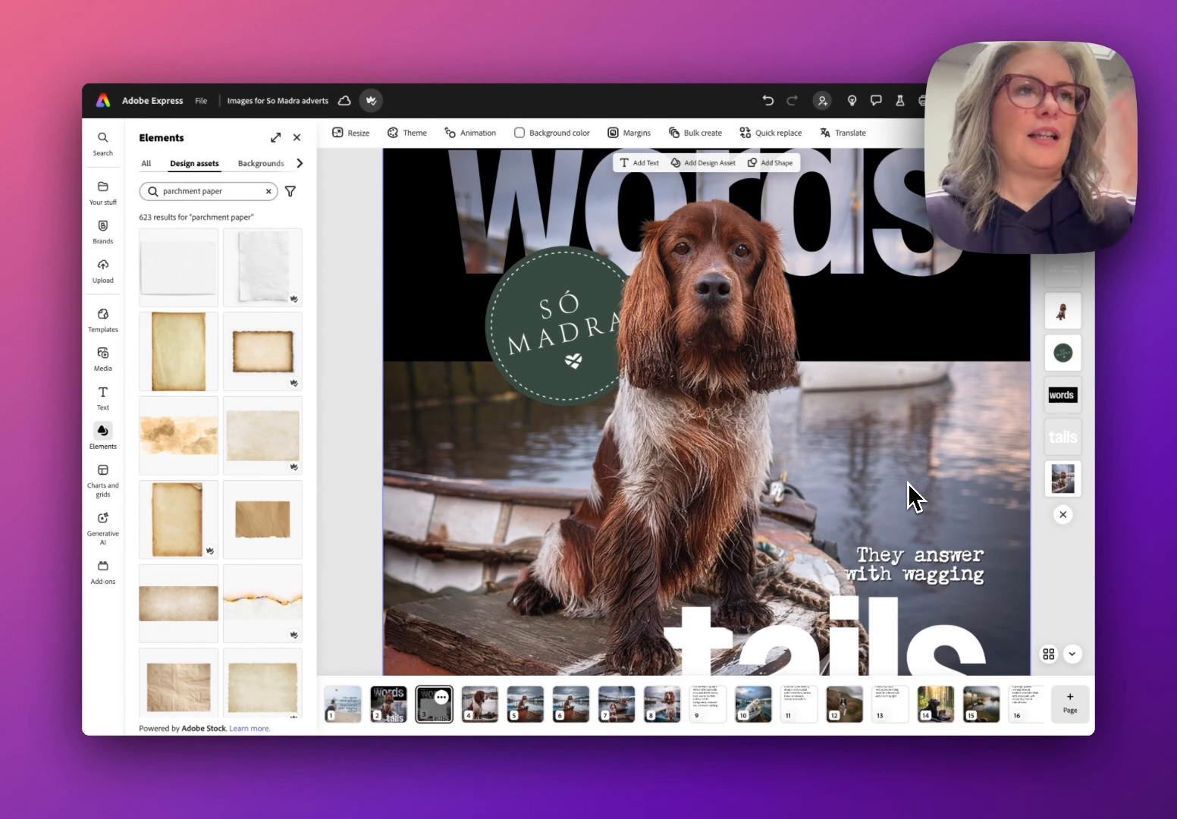
Add the portrait white textured paper sheet from the parchment paper results to page 3 and enlarge it over the dog
click(258, 285)
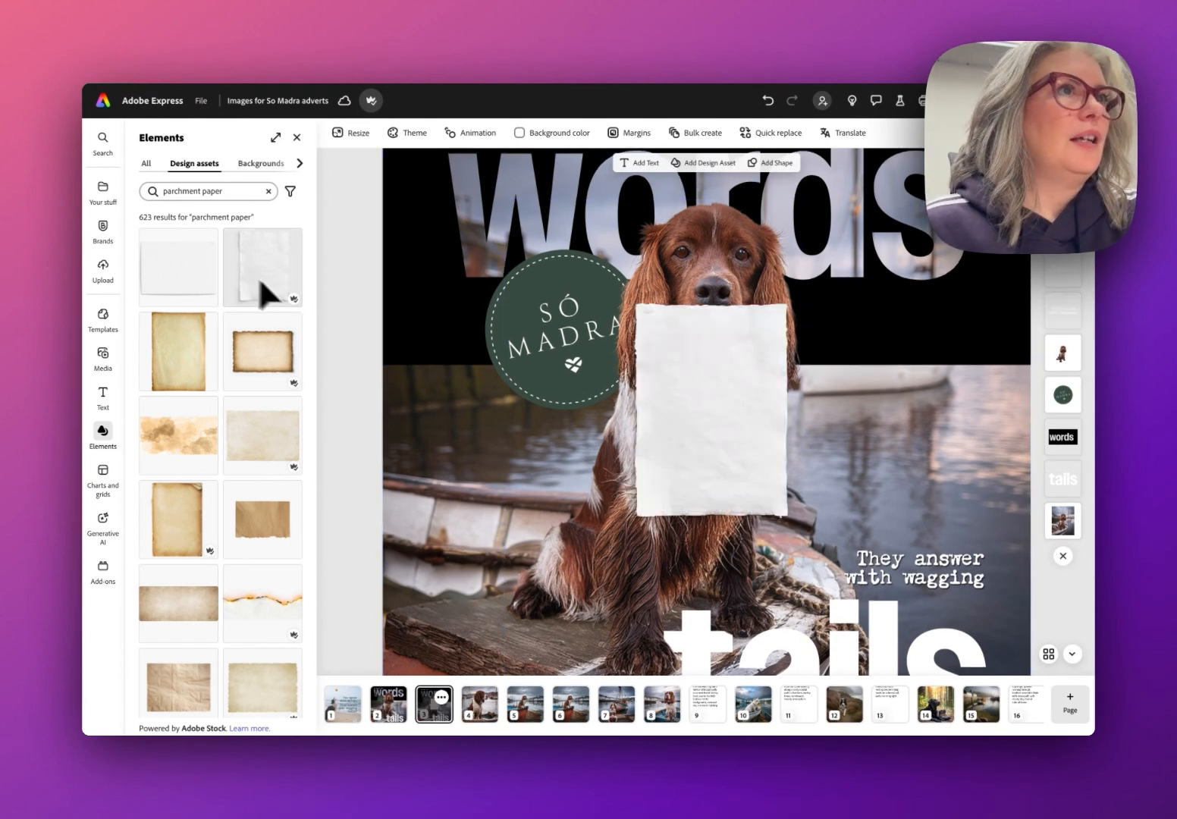
click(710, 482)
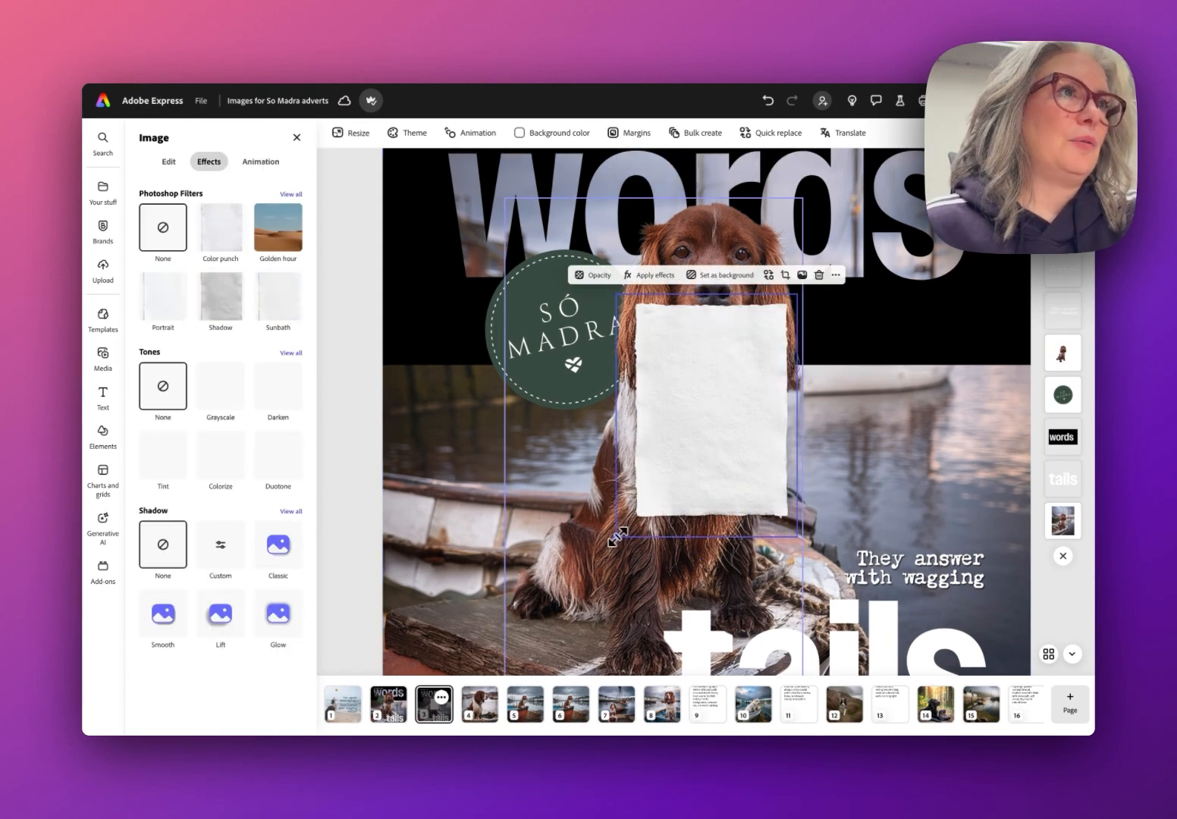
drag(616, 537, 312, 759)
drag(587, 671, 747, 517)
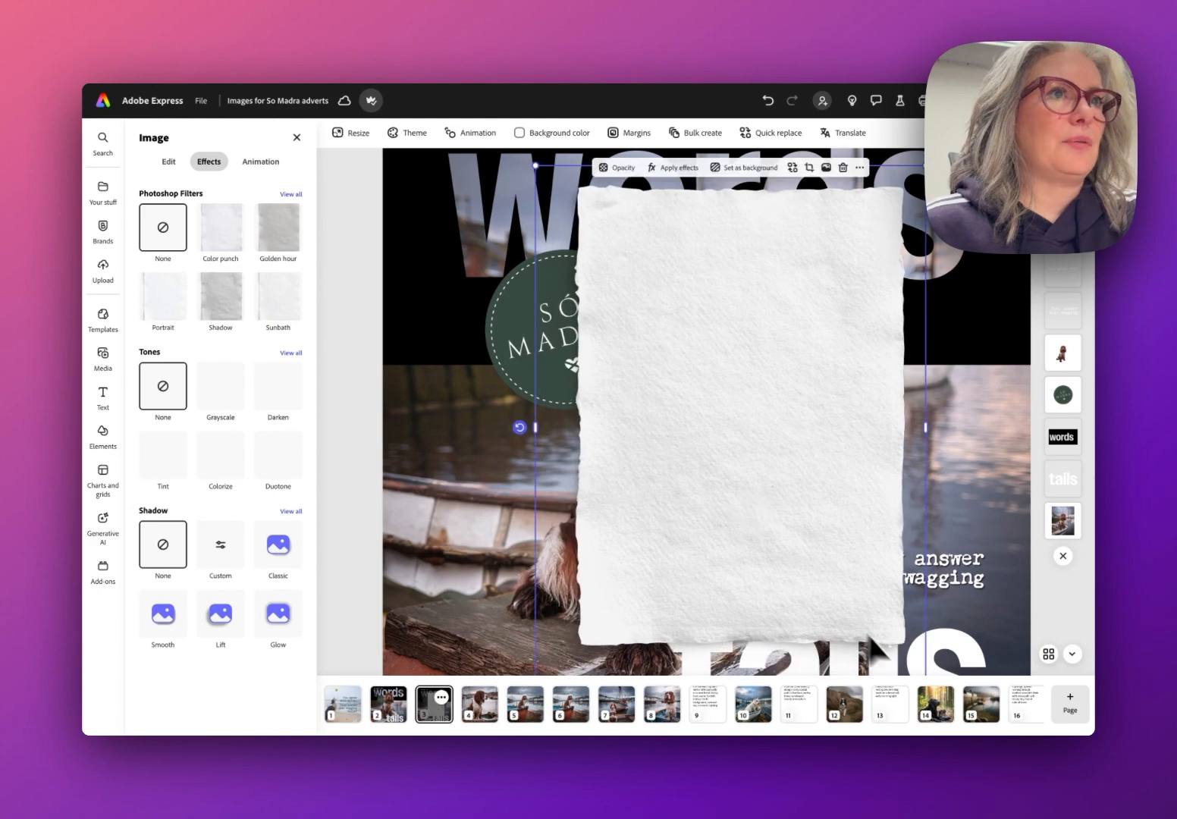
Extend the white textured paper sheet past the page edges so it covers all of page 3
key(super+plus)
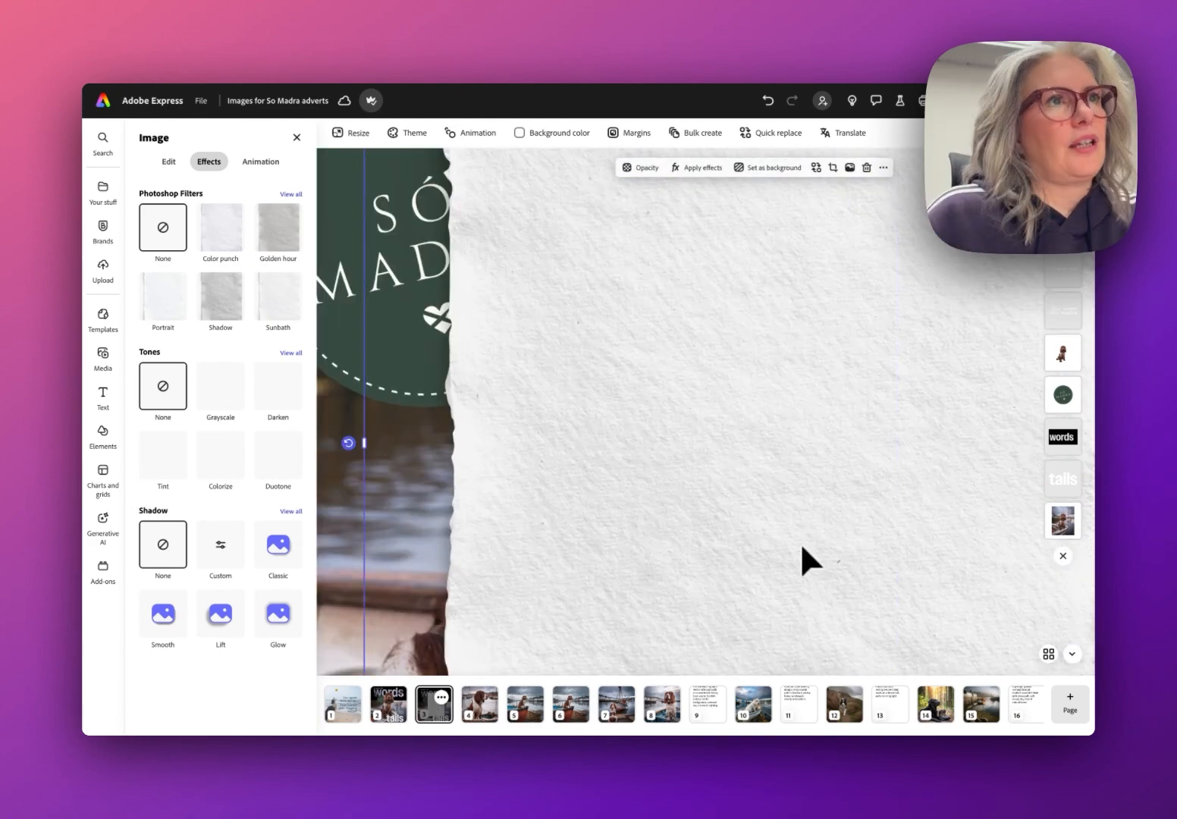
key(super+minus)
key(super+minus)
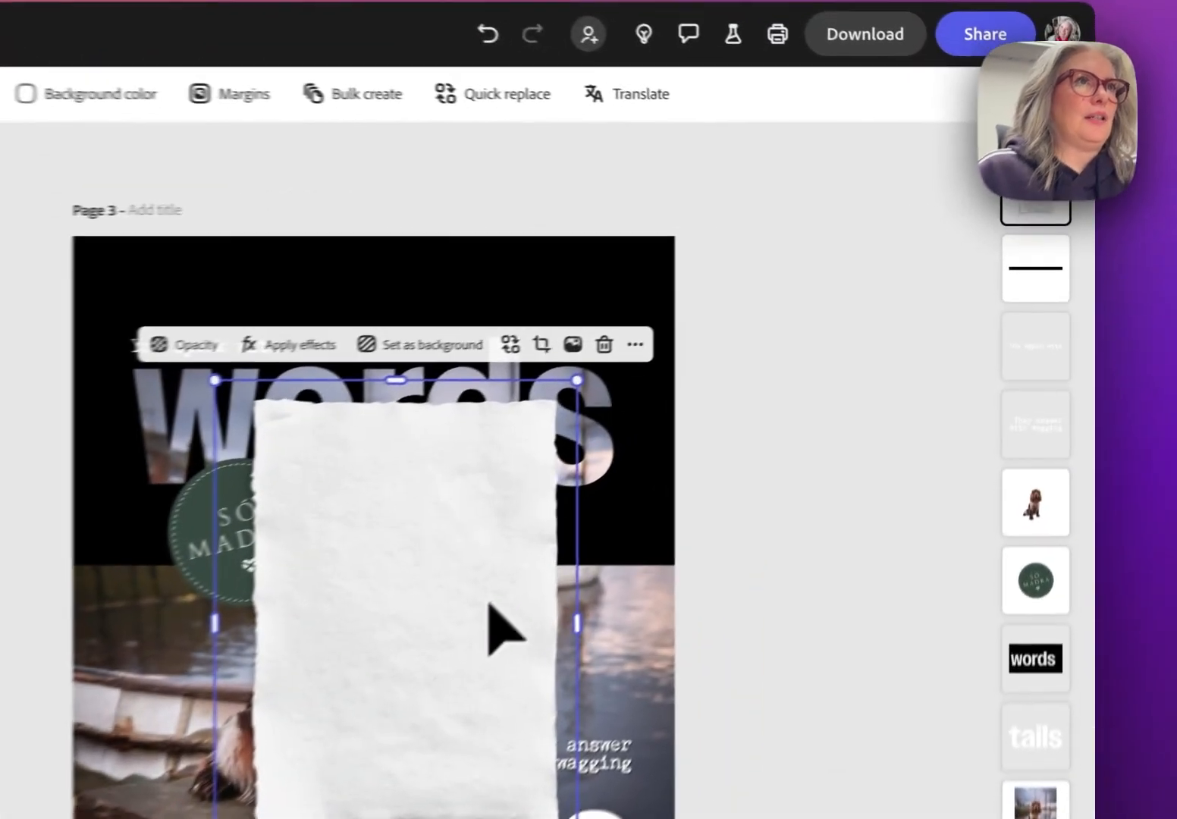
drag(578, 379, 724, 233)
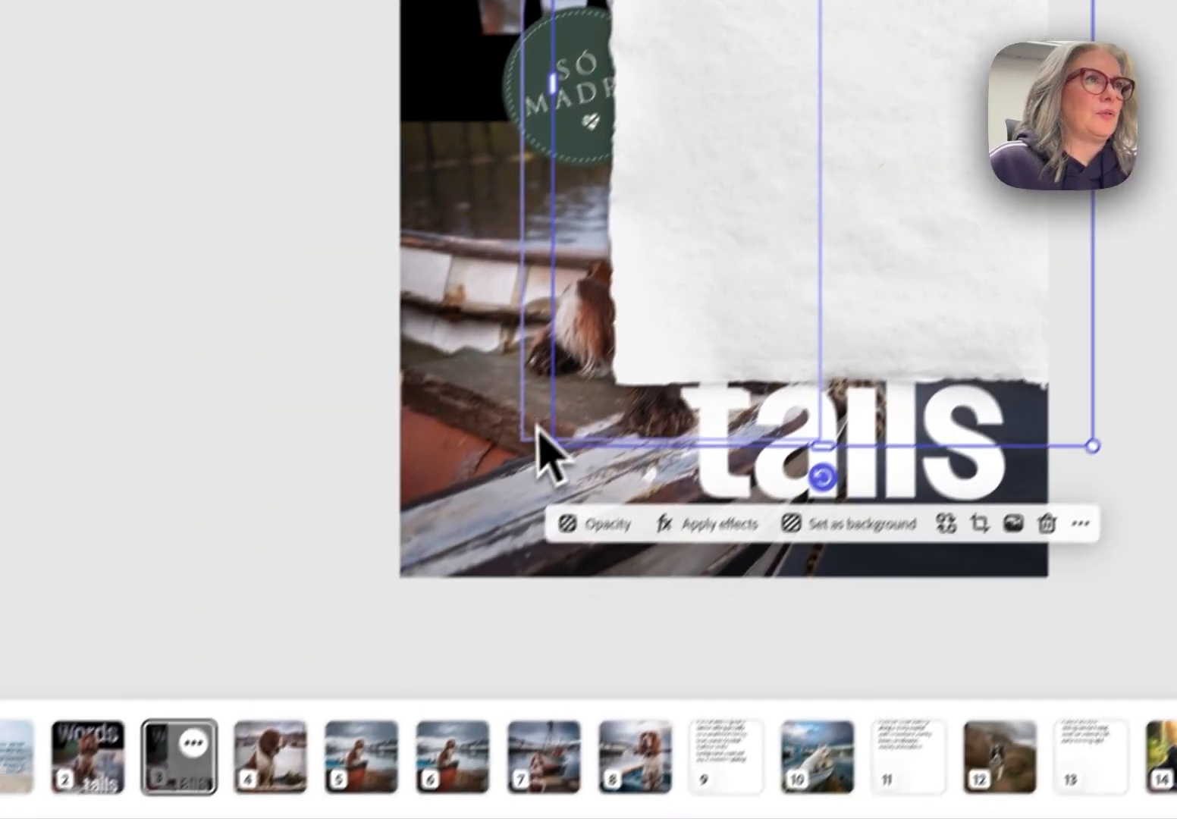
drag(586, 408, 329, 692)
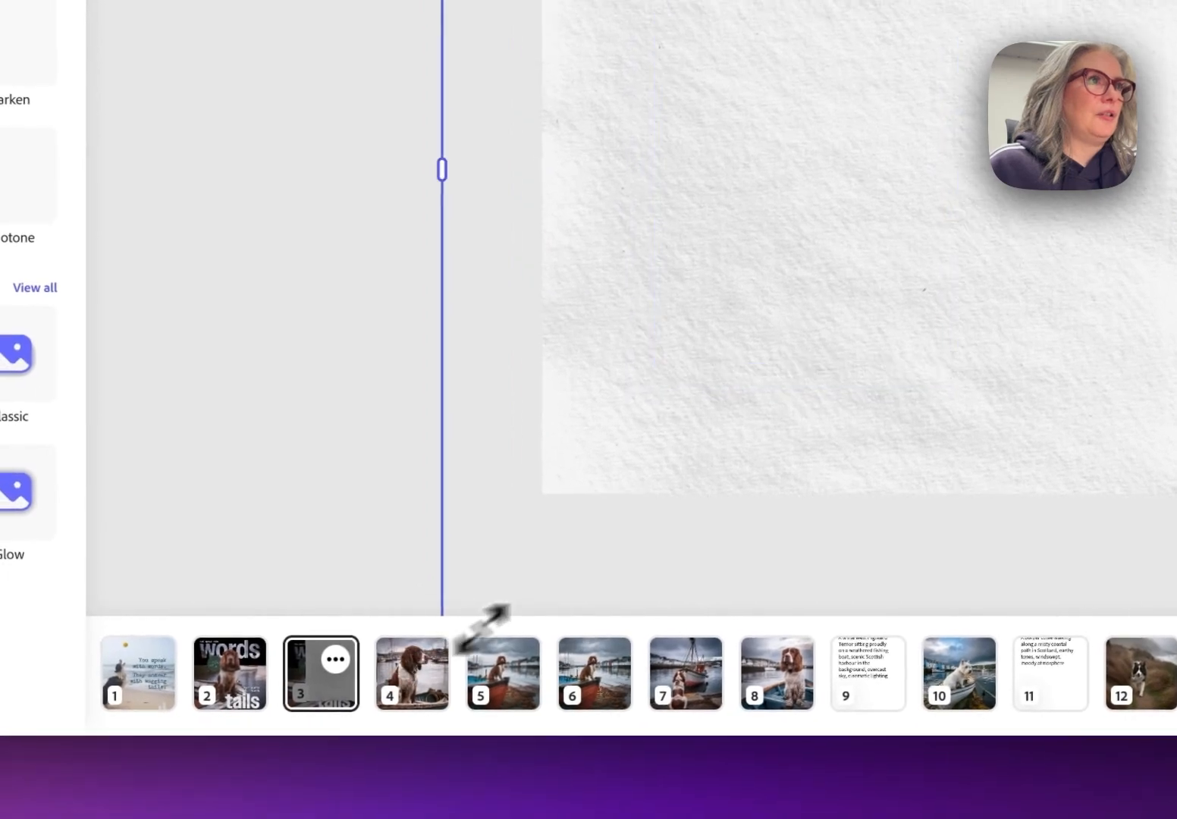
drag(578, 510, 587, 510)
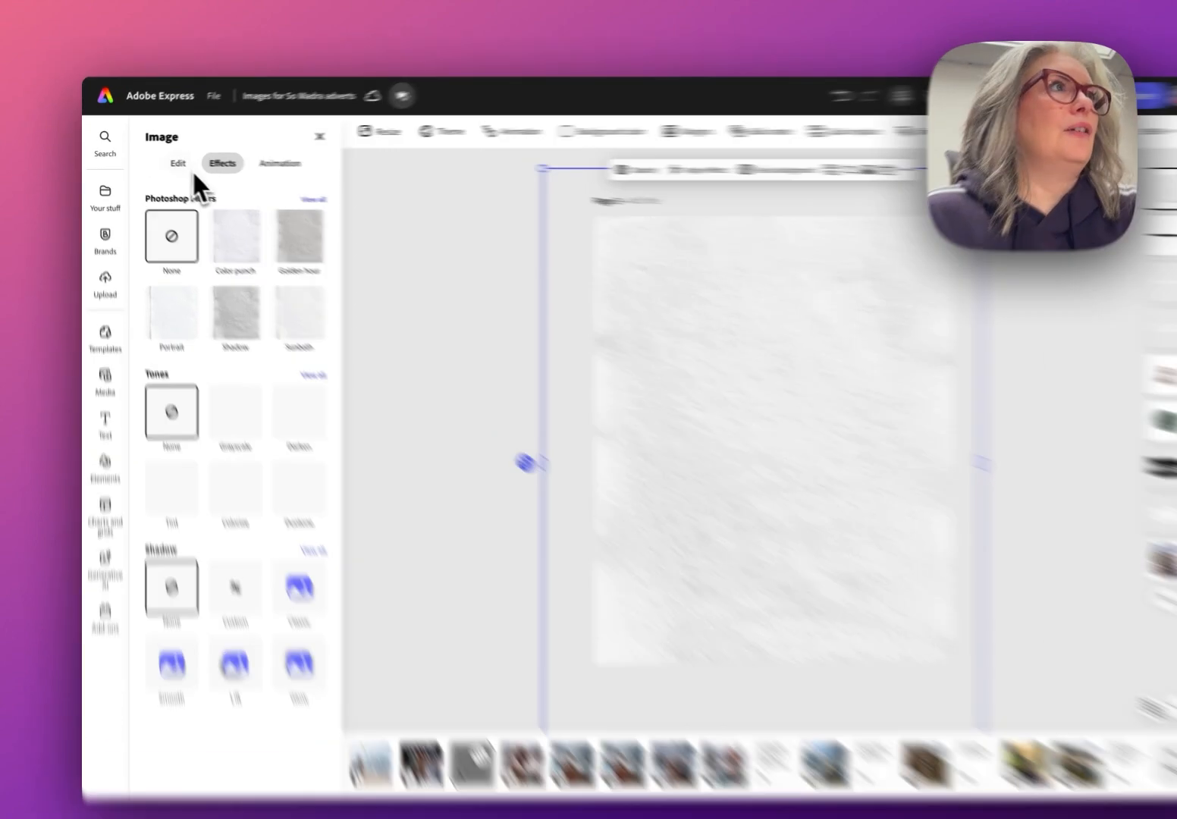
Set the blend mode of the white textured paper sheet to Multiply
click(168, 161)
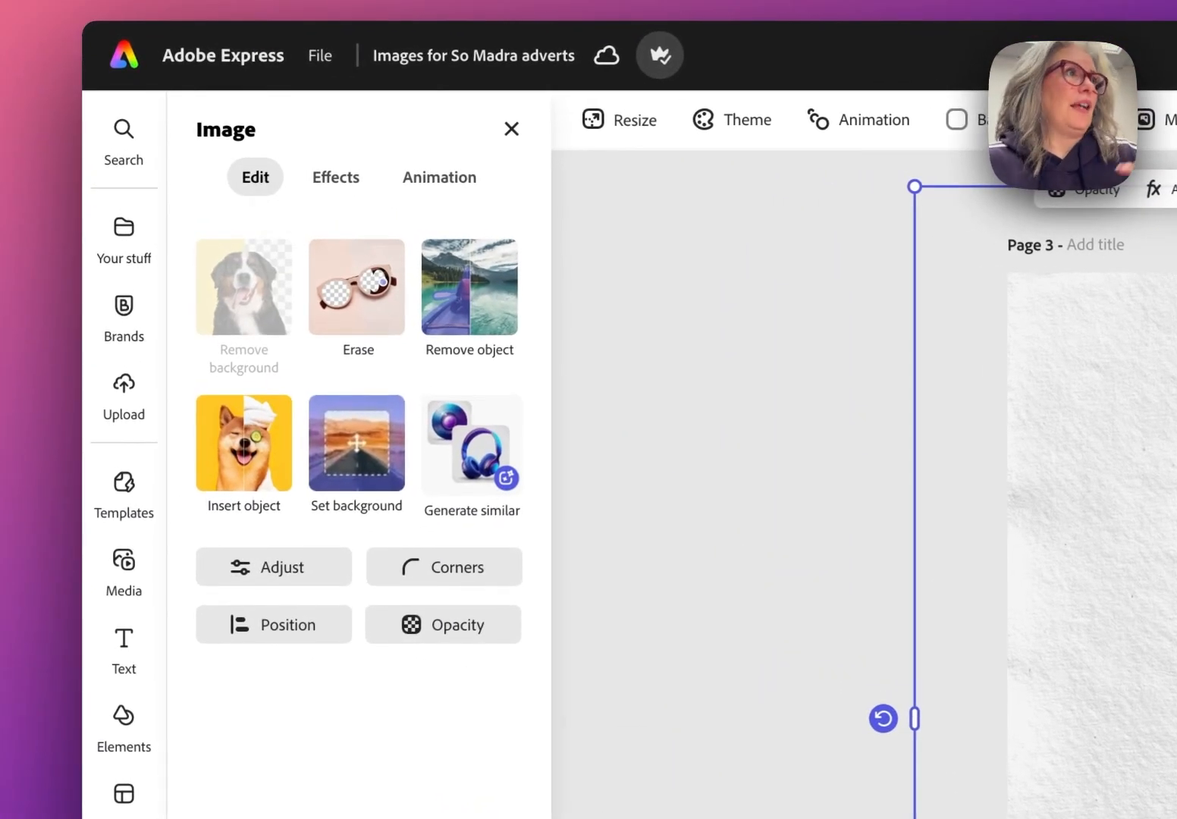
click(449, 636)
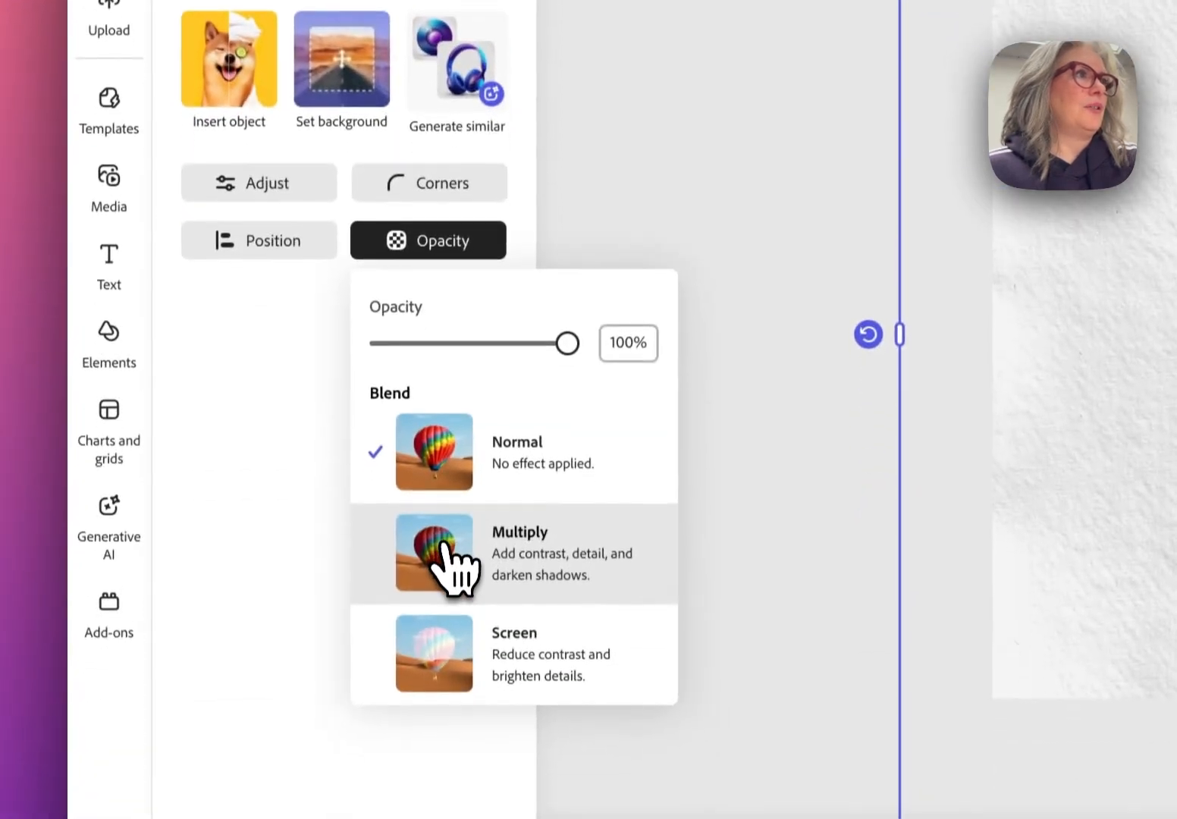
click(513, 540)
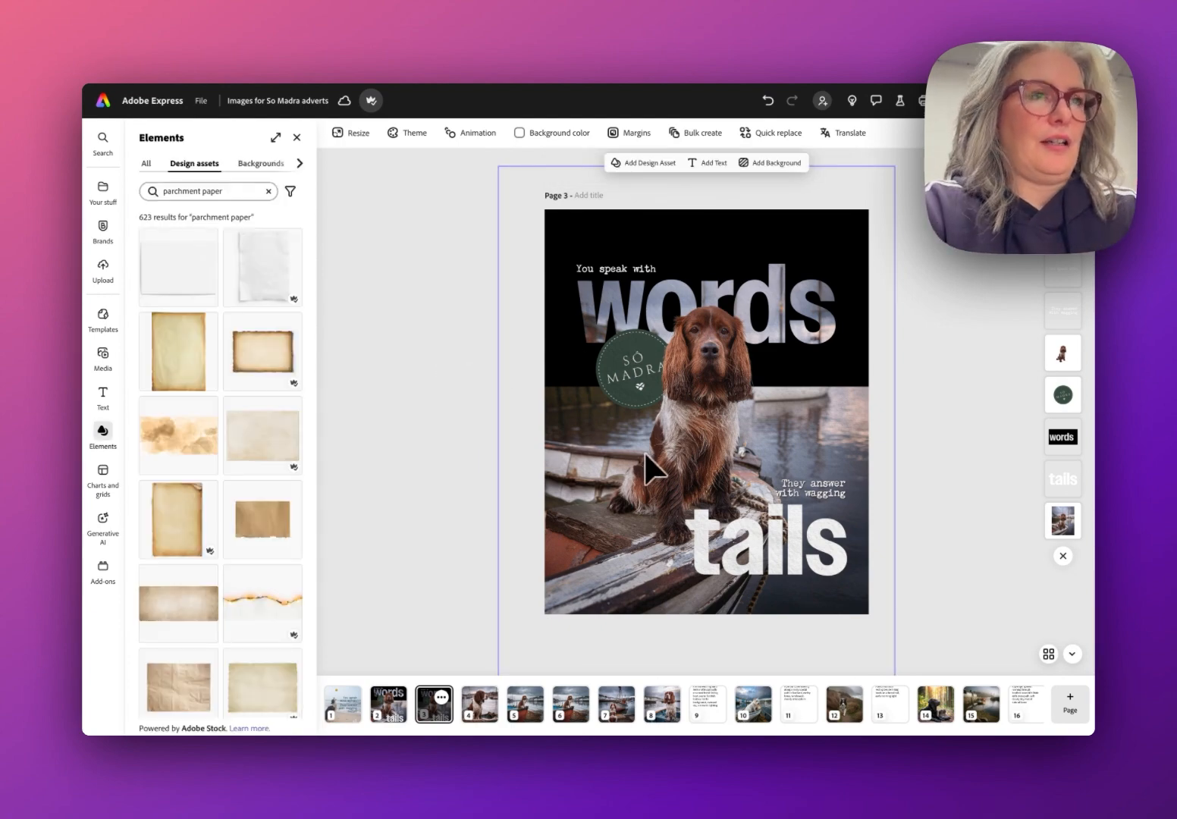
Examine the paper texture up close on the "tails" lettering, the logo badge and the dog photo
key(super+plus)
key(super+plus)
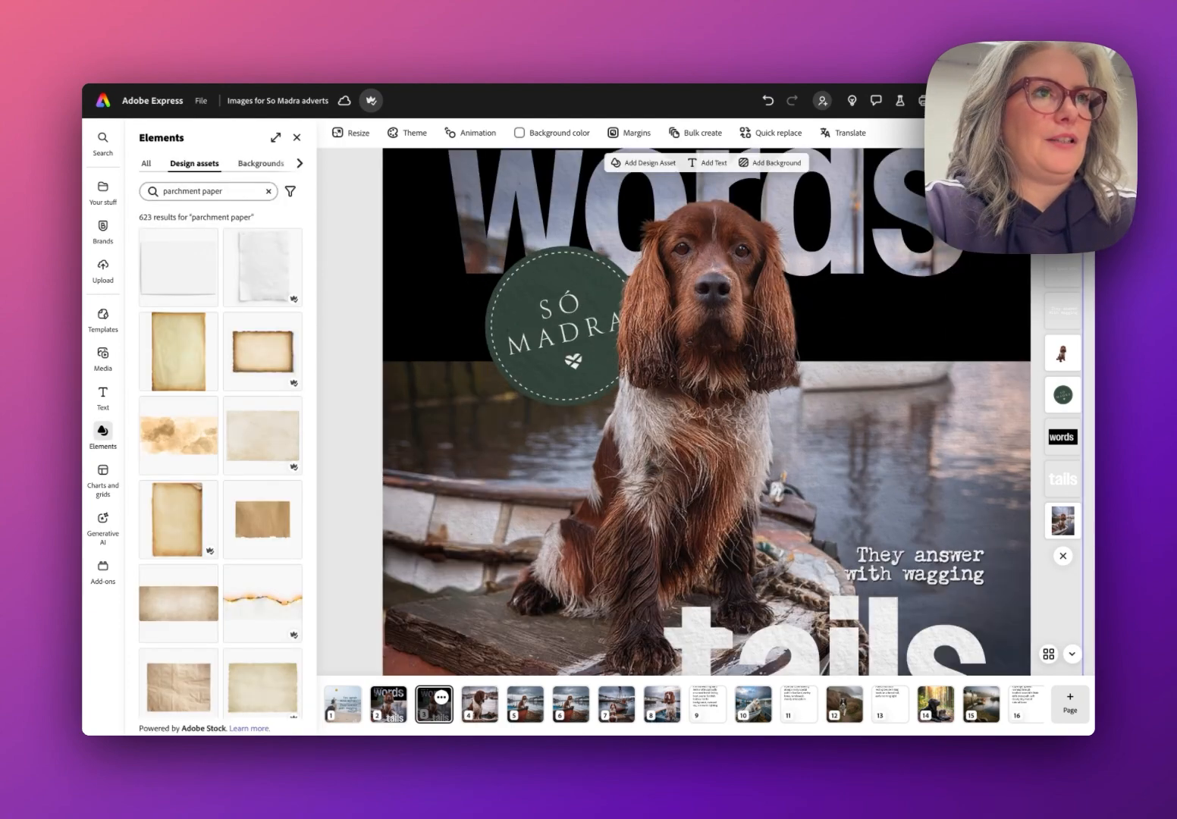
scroll(707, 411, down, 5)
scroll(707, 411, up, 1)
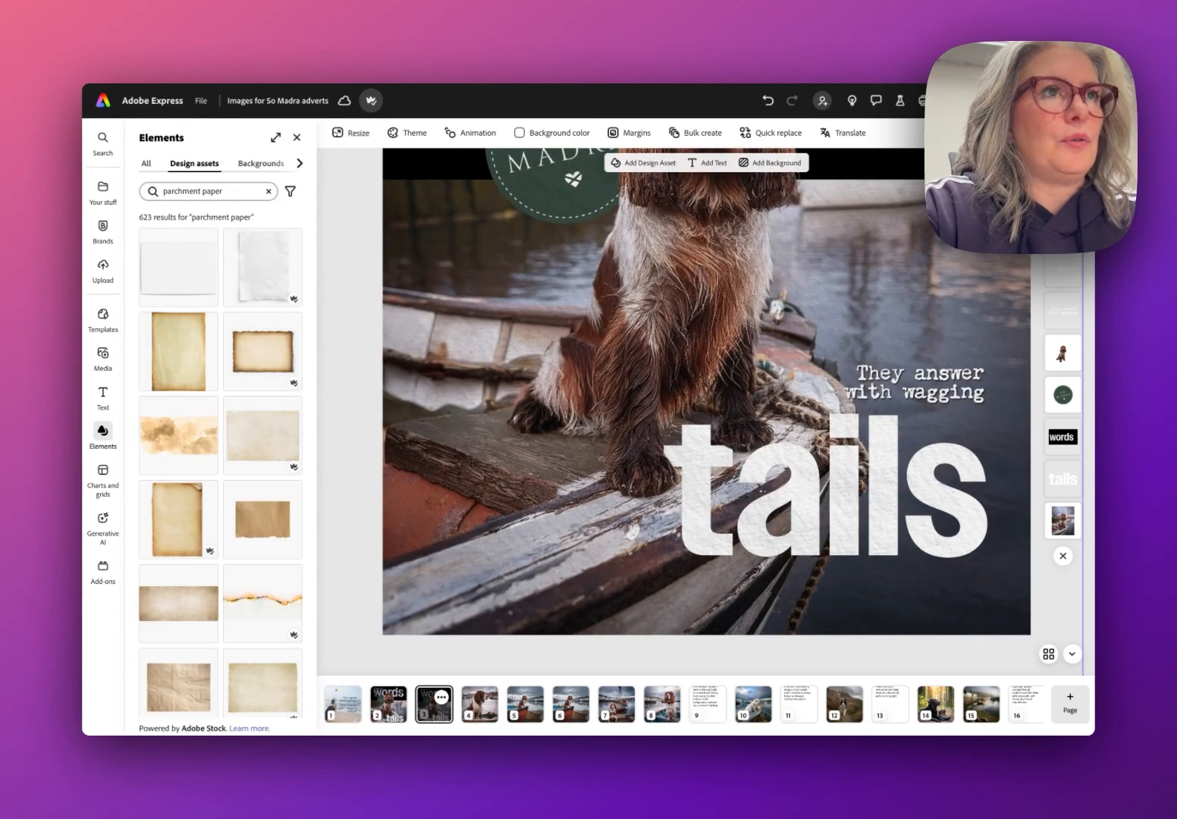
scroll(784, 429, up, 5)
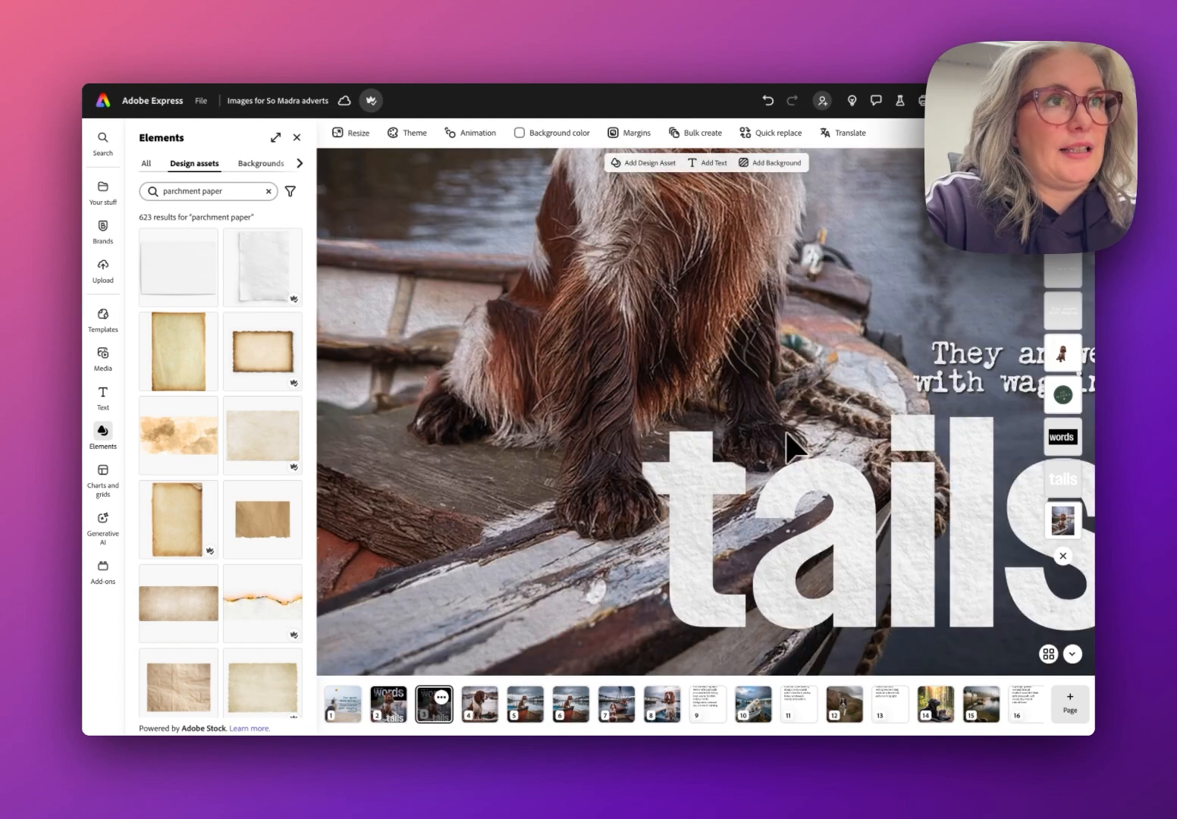
scroll(720, 484, down, 4)
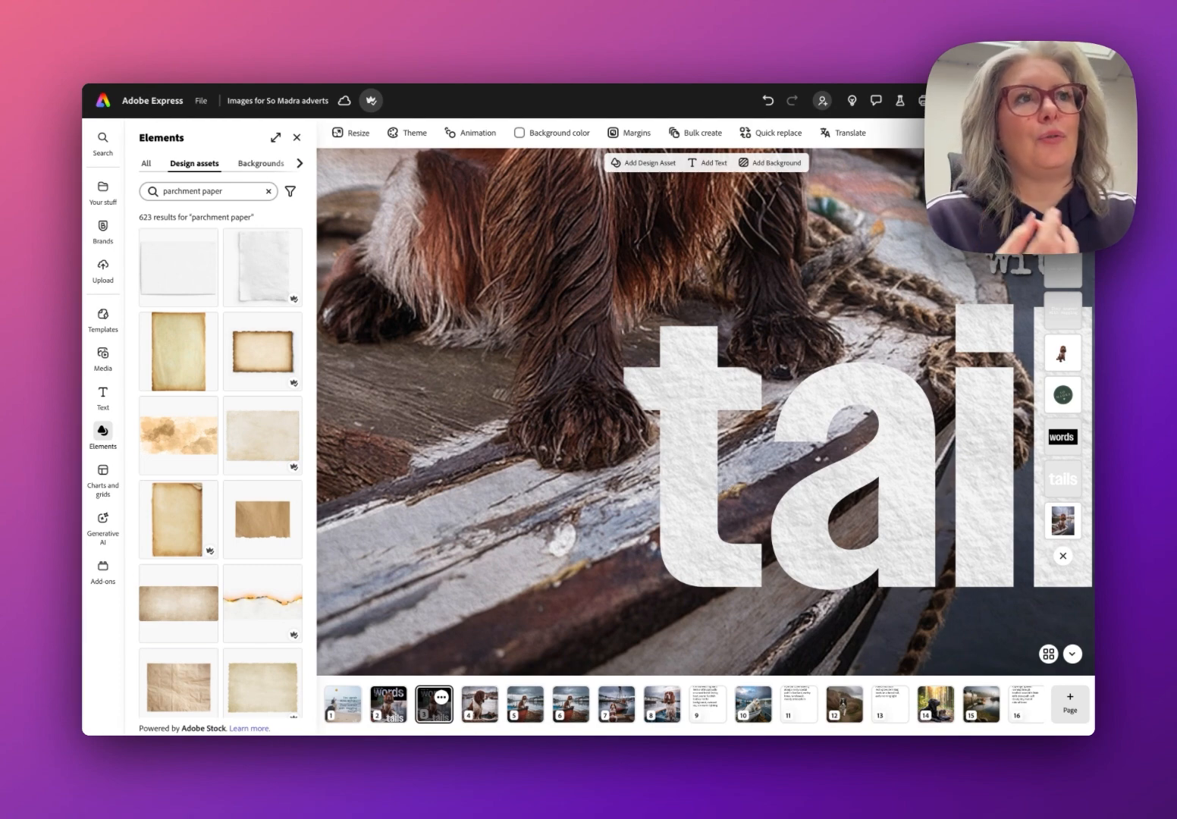
scroll(720, 406, down, 5)
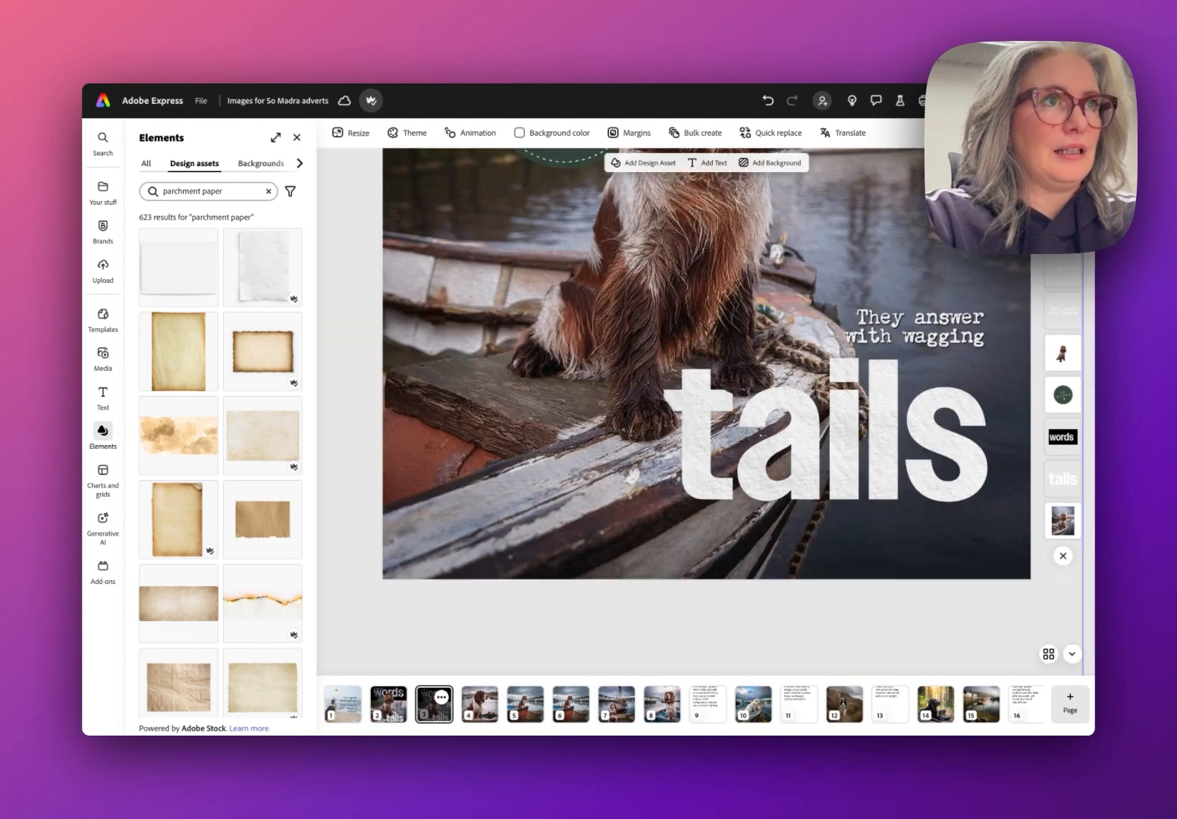
scroll(540, 347, up, 2)
scroll(537, 346, up, 5)
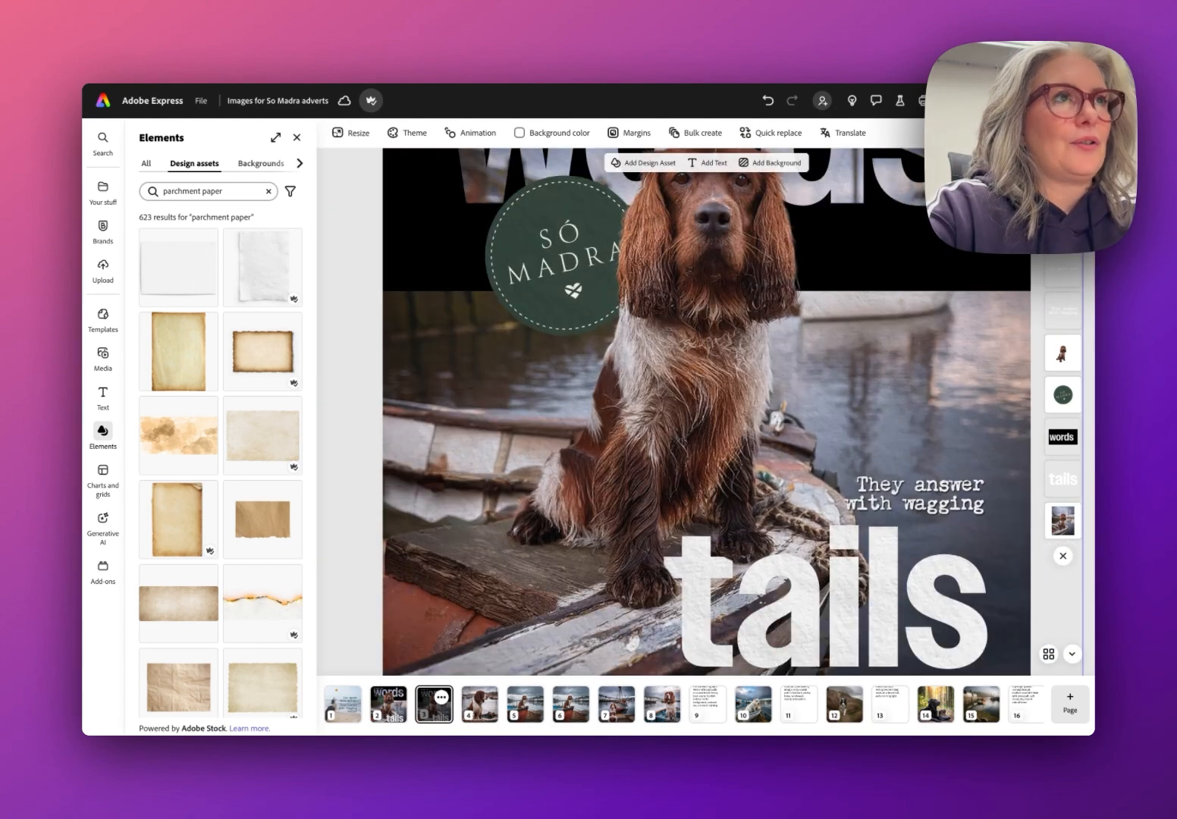
scroll(485, 300, up, 5)
scroll(493, 300, up, 1)
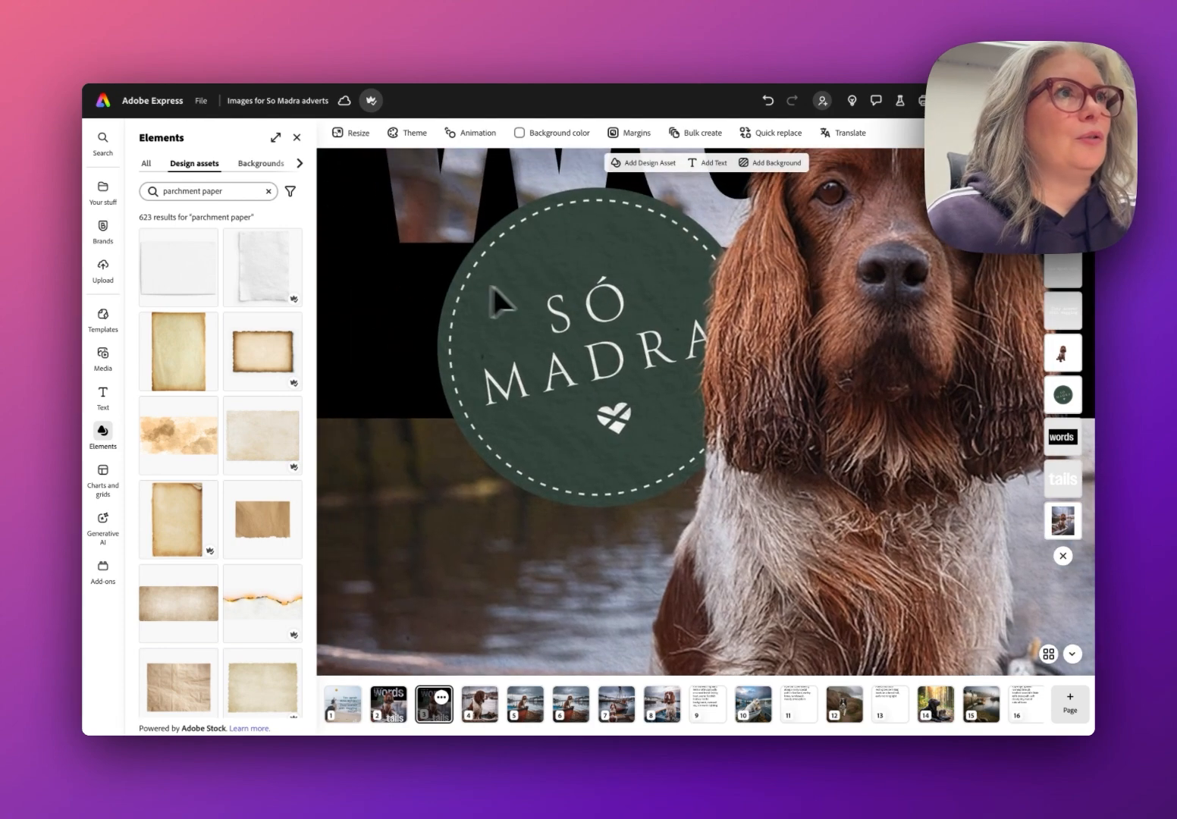
scroll(574, 326, left, 1)
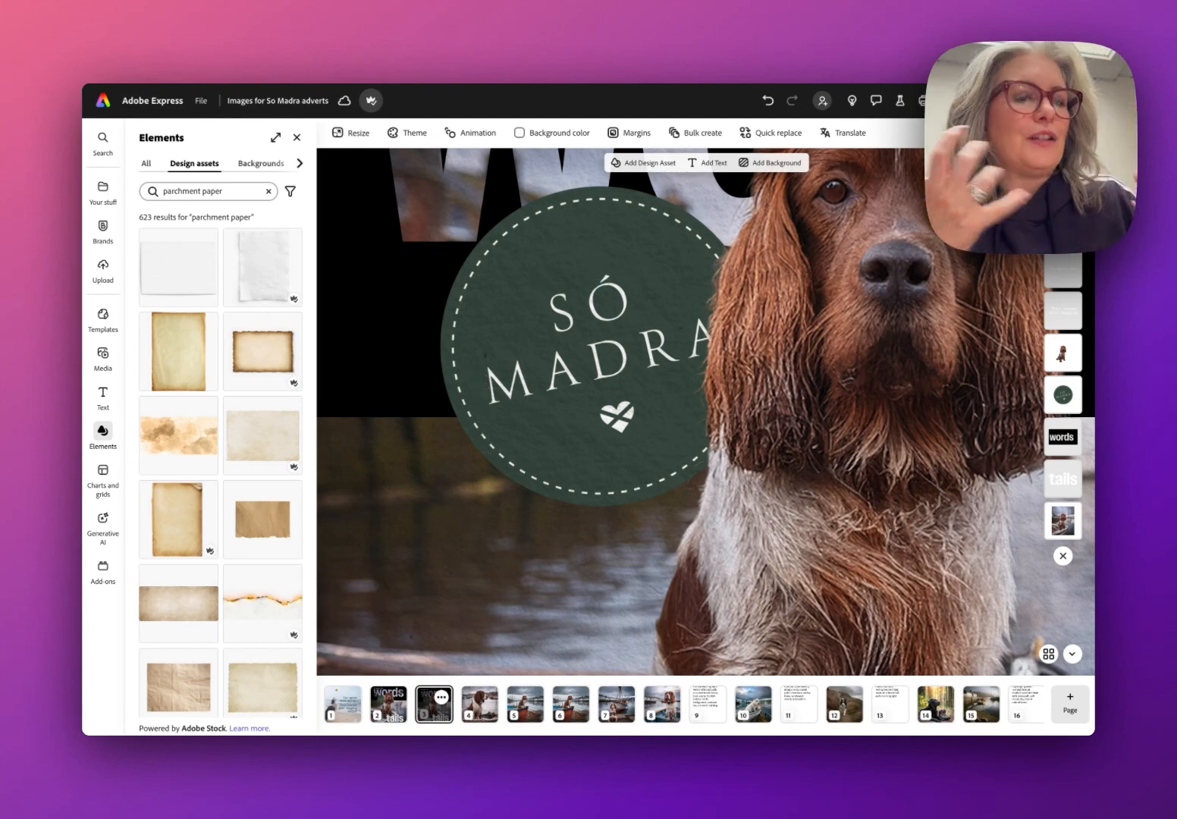
scroll(600, 411, down, 8)
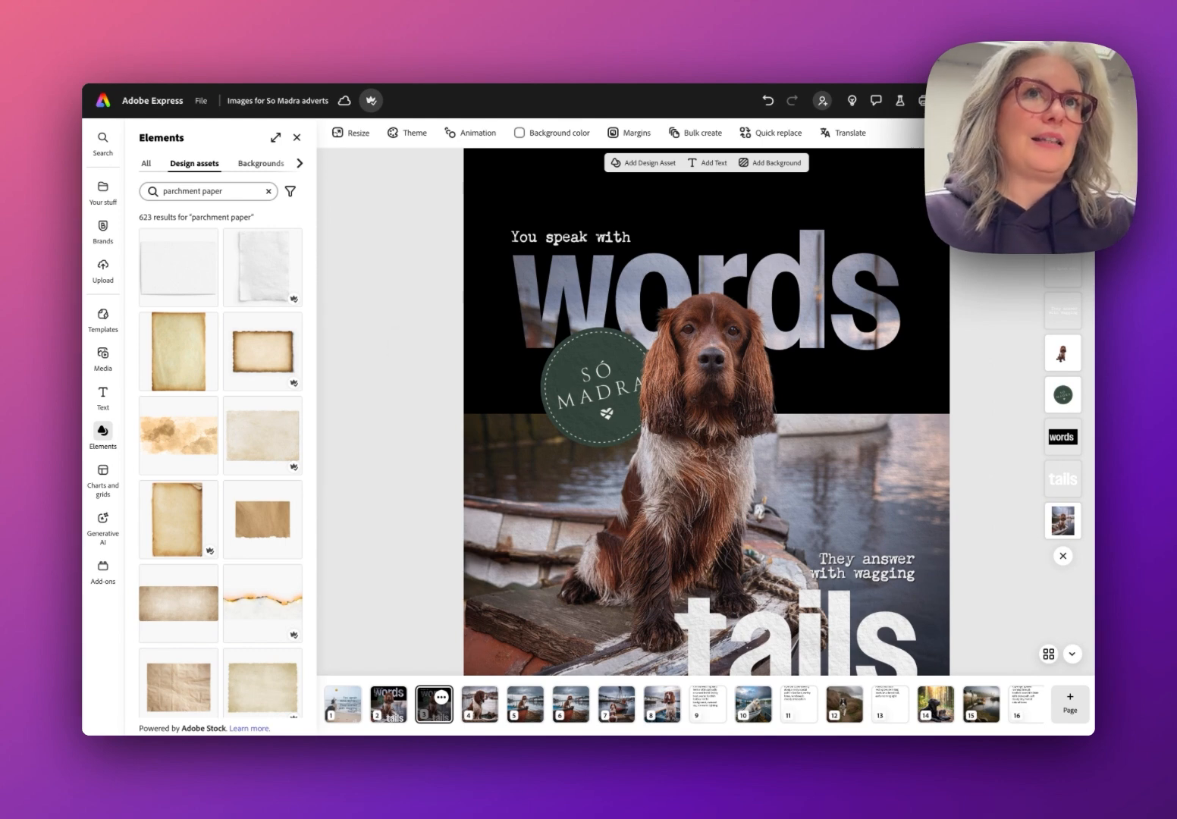
Search the design assets for "grainy texture"
click(194, 191)
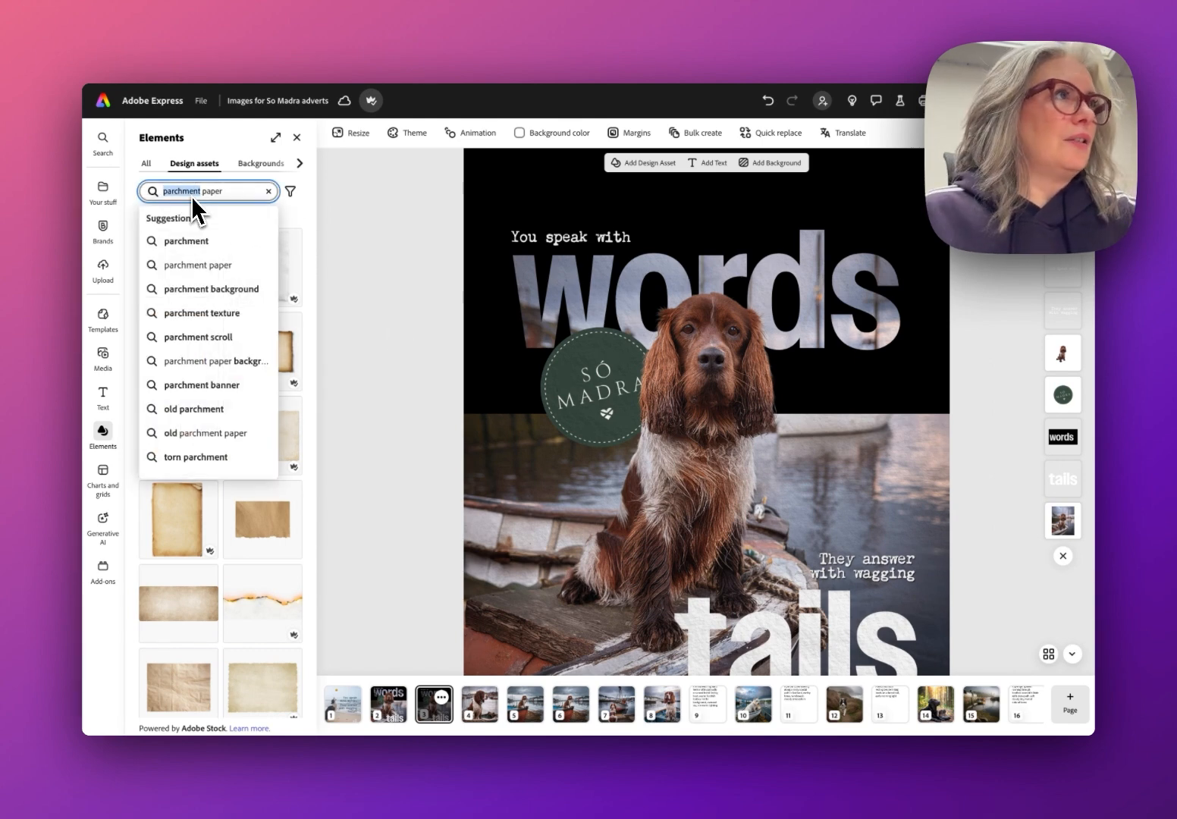
text(grain)
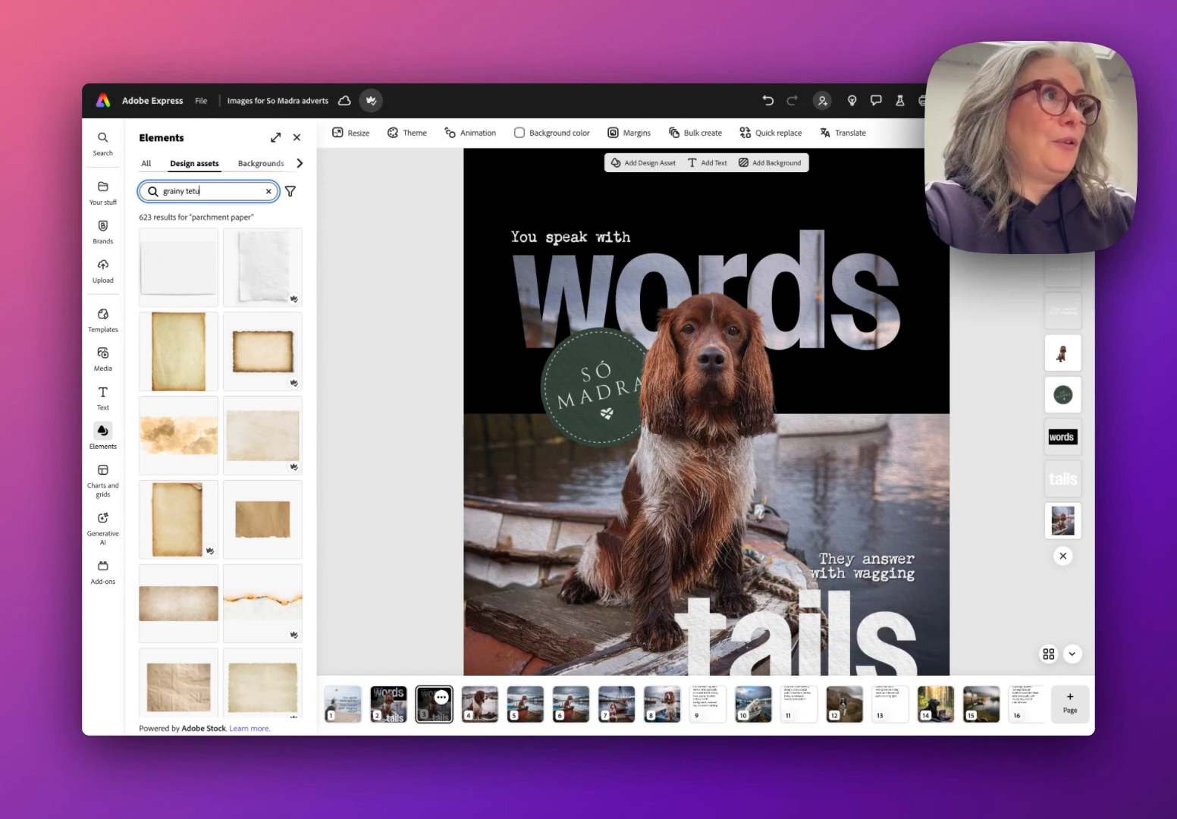
text(y texture)
key(Return)
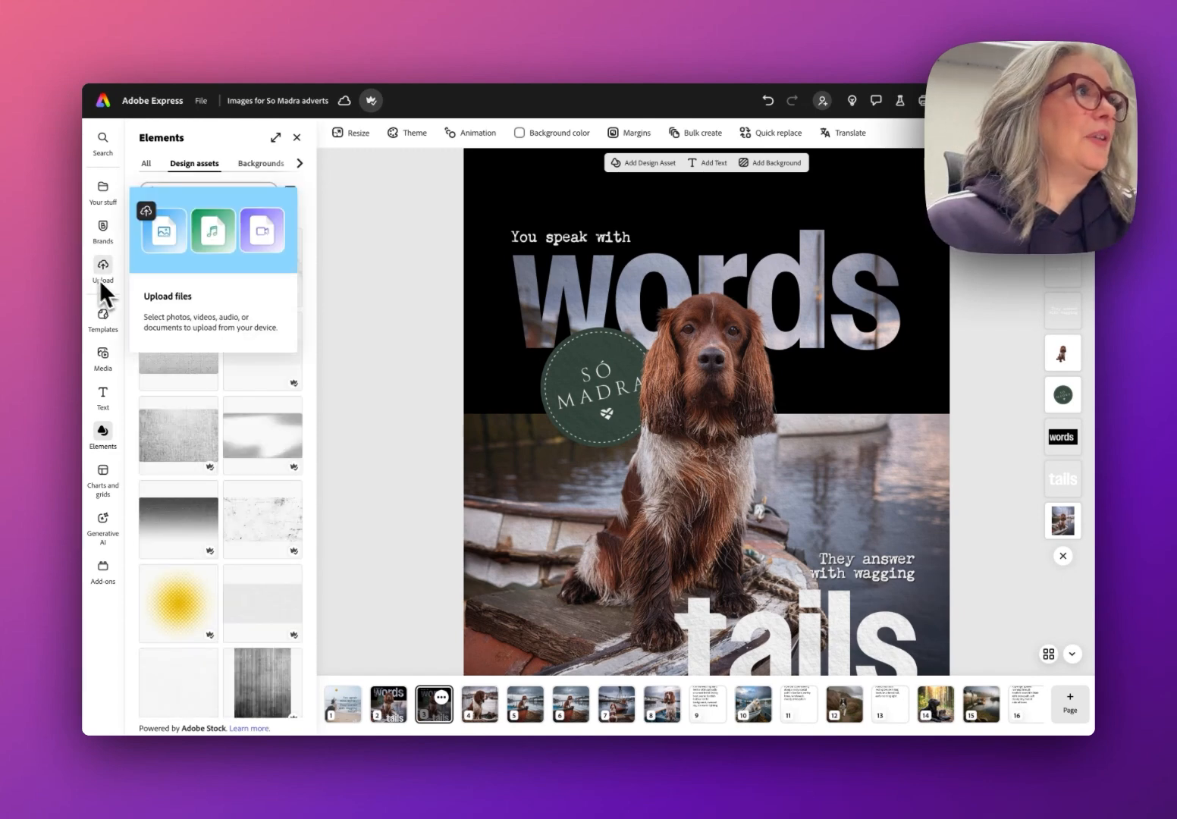
Add a speckled grain texture from the results to page 3, rotate it to portrait and enlarge it over the whole page
scroll(186, 370, down, 3)
scroll(186, 371, down, 5)
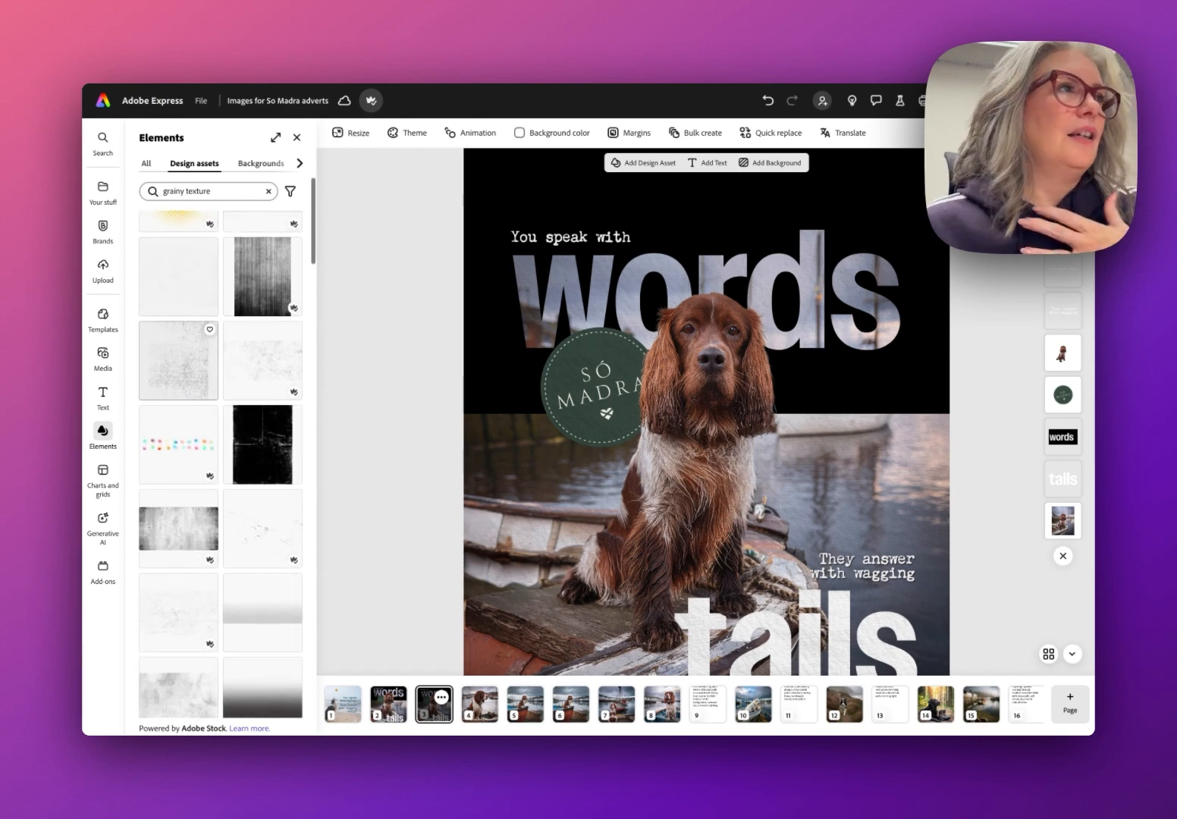
scroll(220, 464, down, 5)
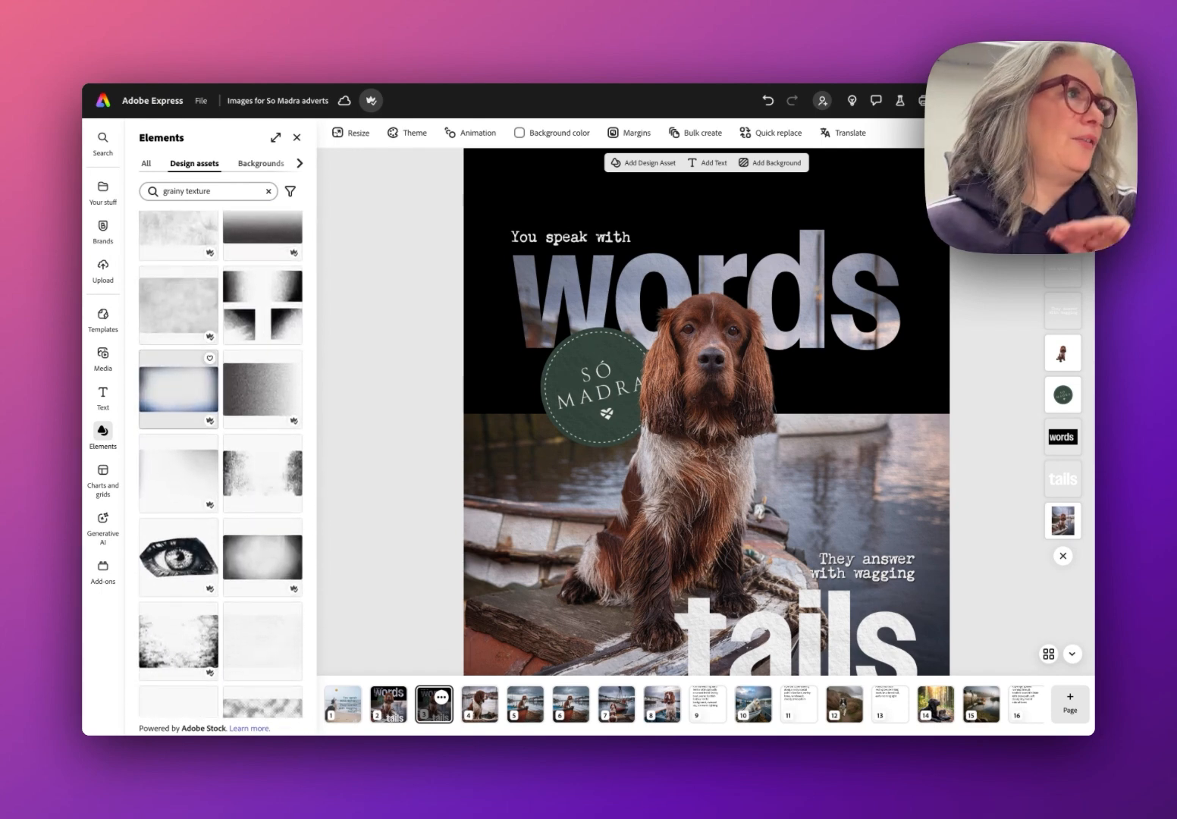
scroll(220, 464, down, 2)
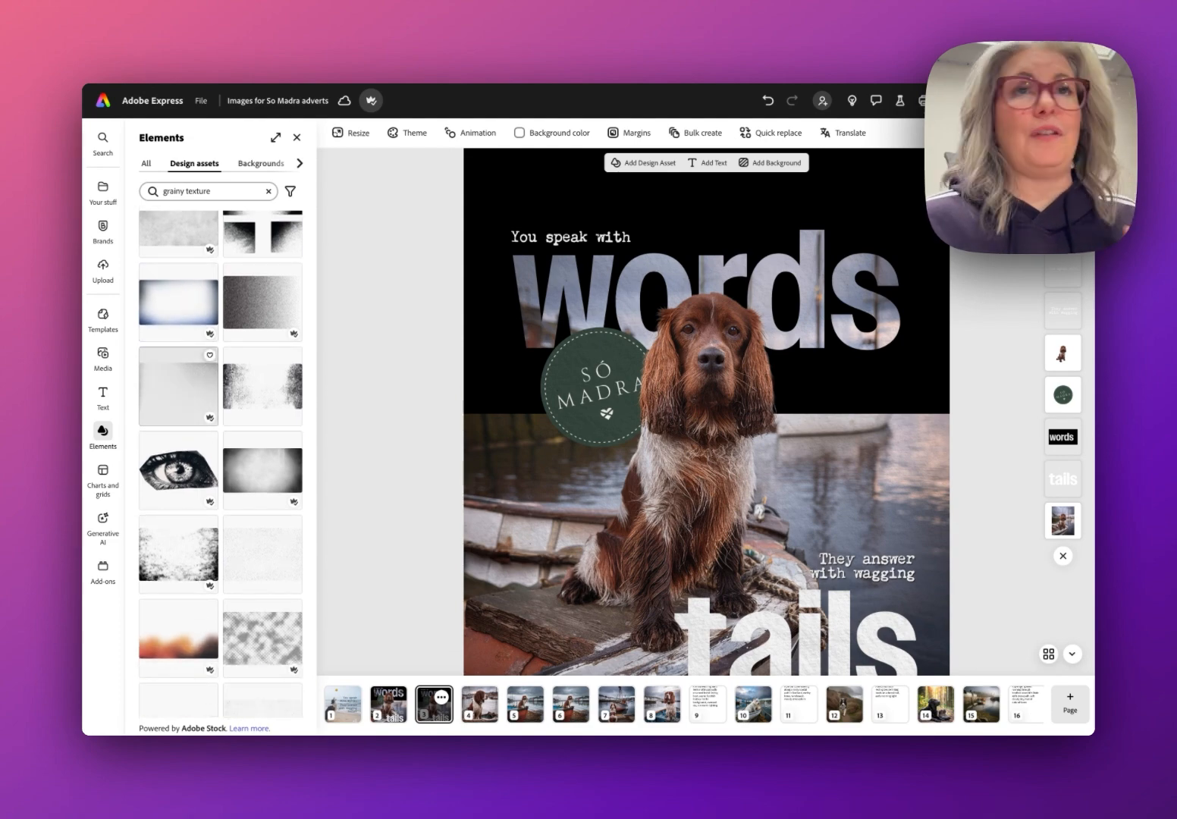
scroll(178, 380, down, 2)
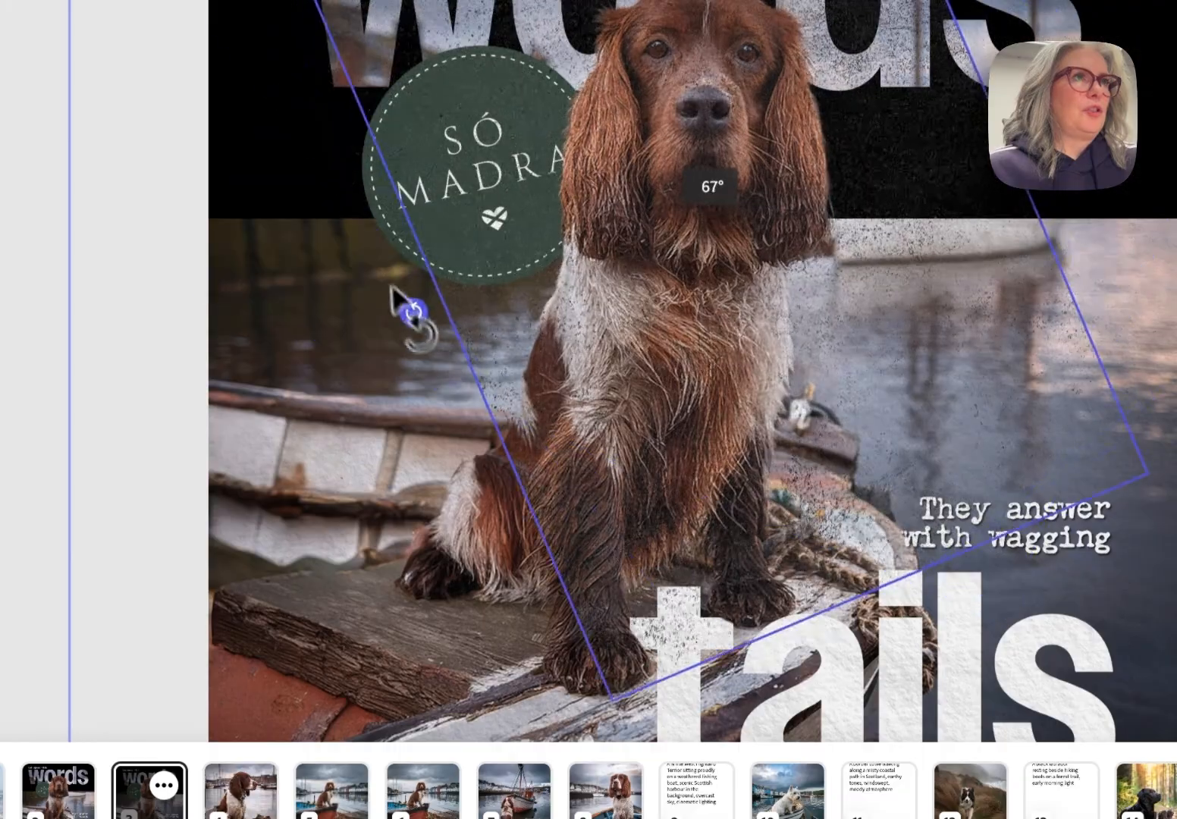
drag(393, 283, 393, 182)
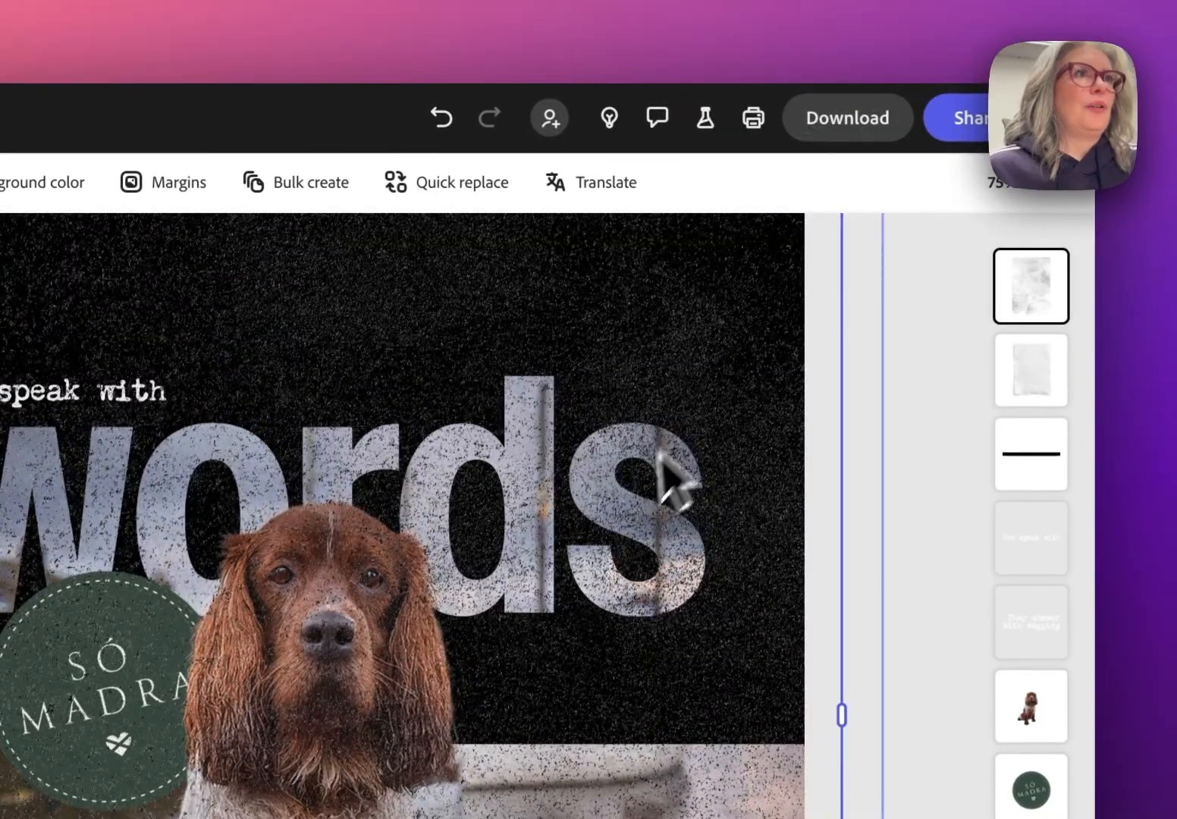
Lower the opacity of the speckled grain texture to 49%
scroll(644, 486, down, 3)
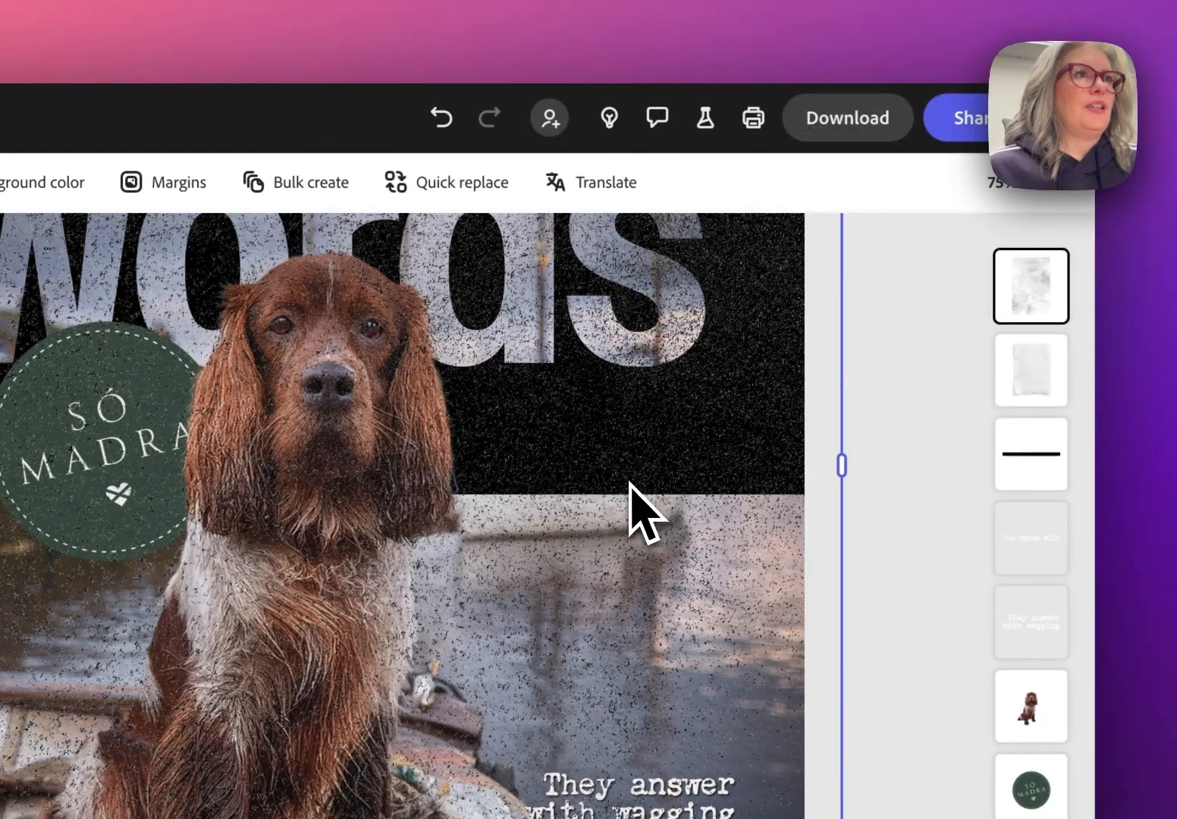
scroll(539, 524, up, 4)
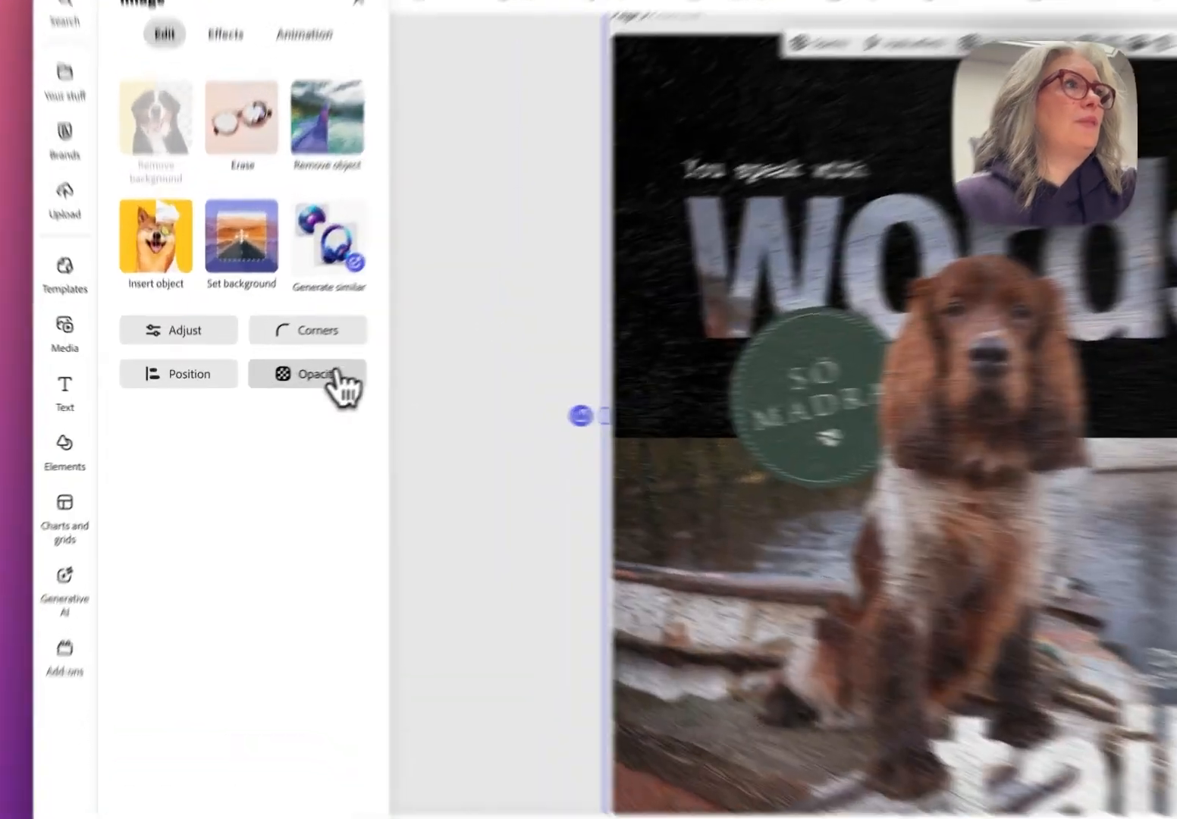
click(265, 386)
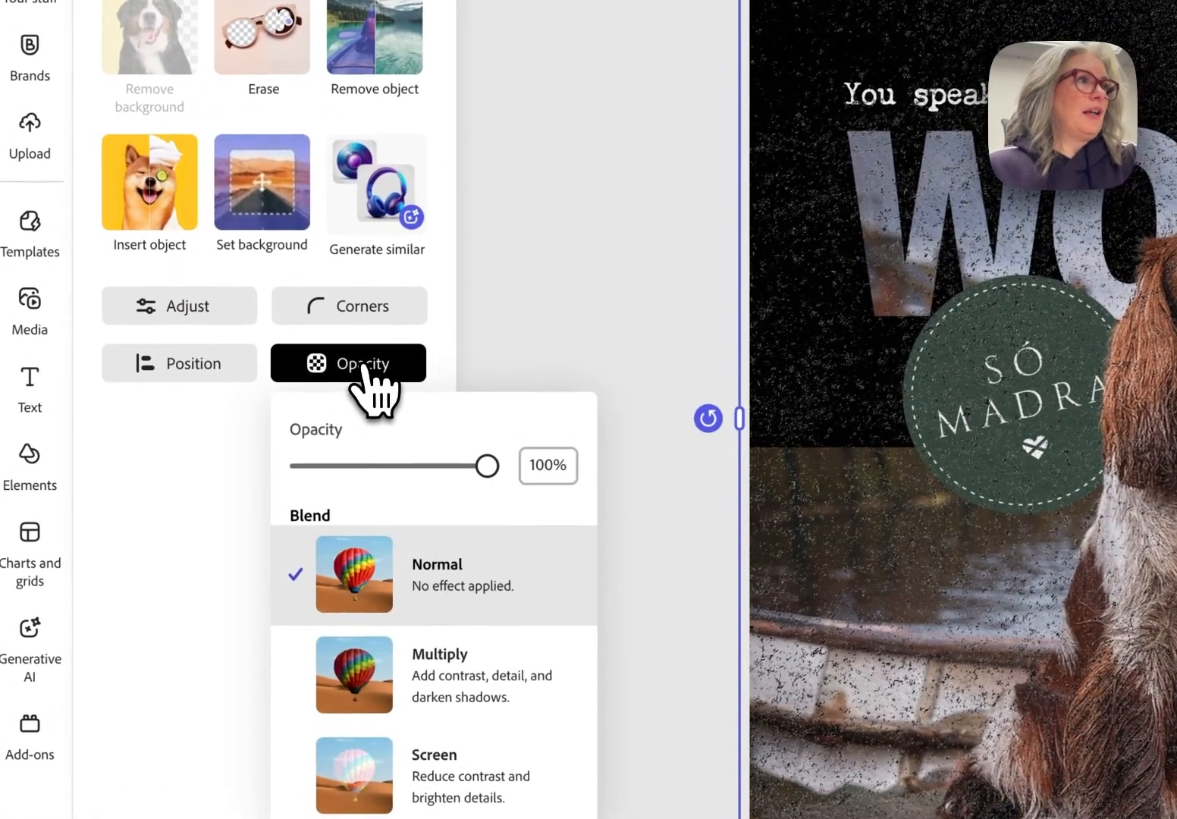
click(393, 465)
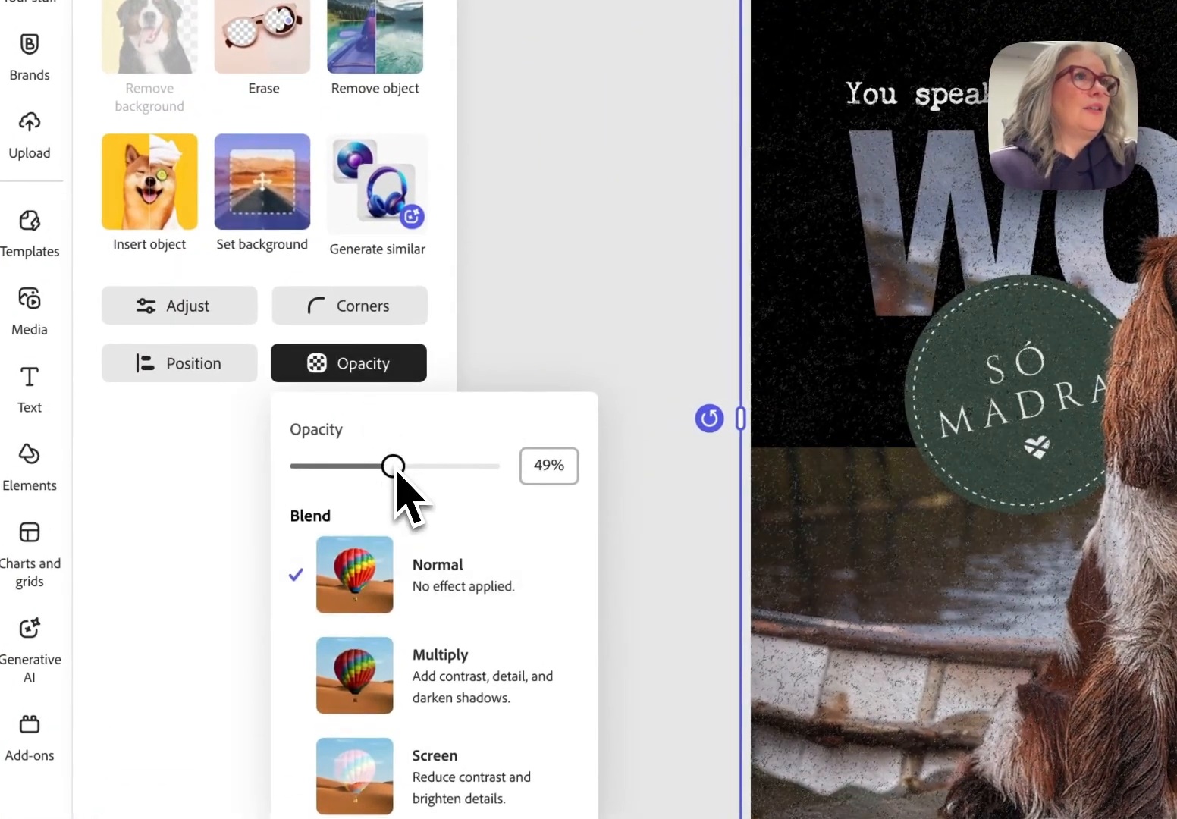
Reduce the speckled grain texture's opacity further, and check the effect on the "tails" lettering and the whole advert
drag(396, 470, 356, 471)
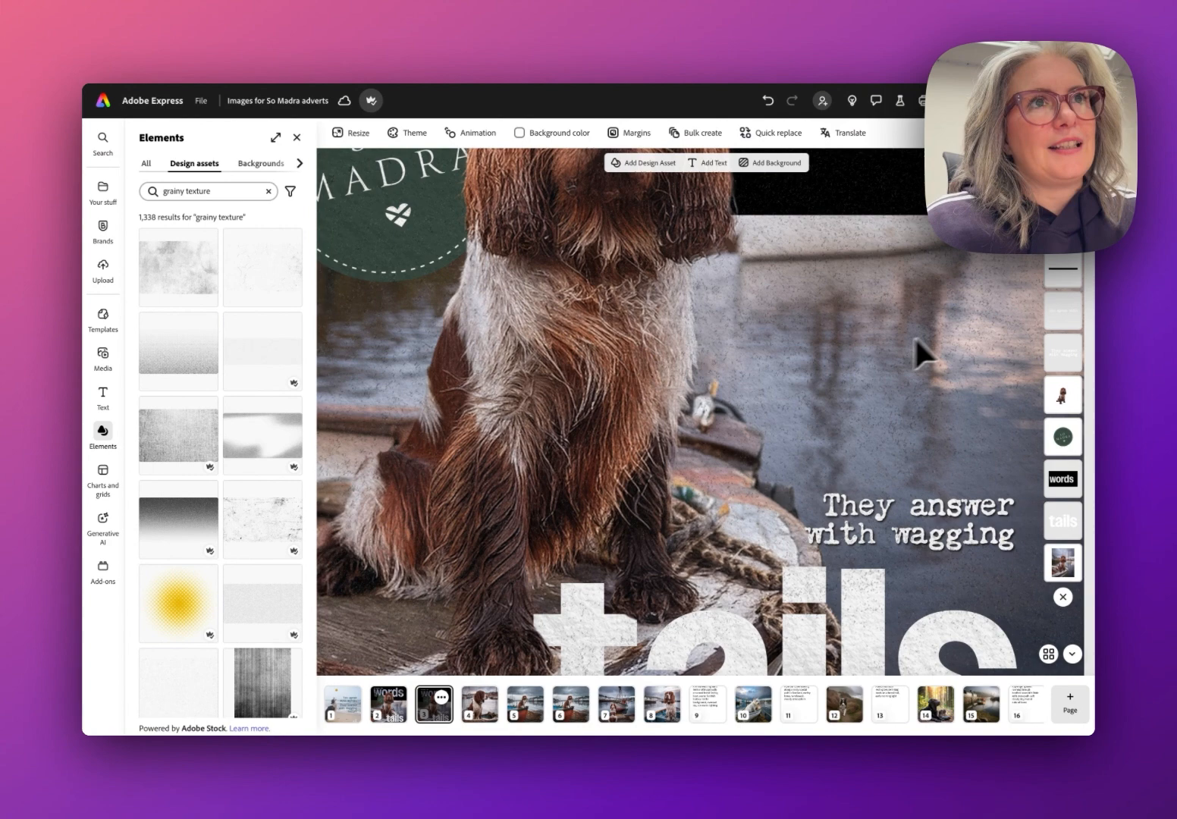
scroll(946, 336, down, 3)
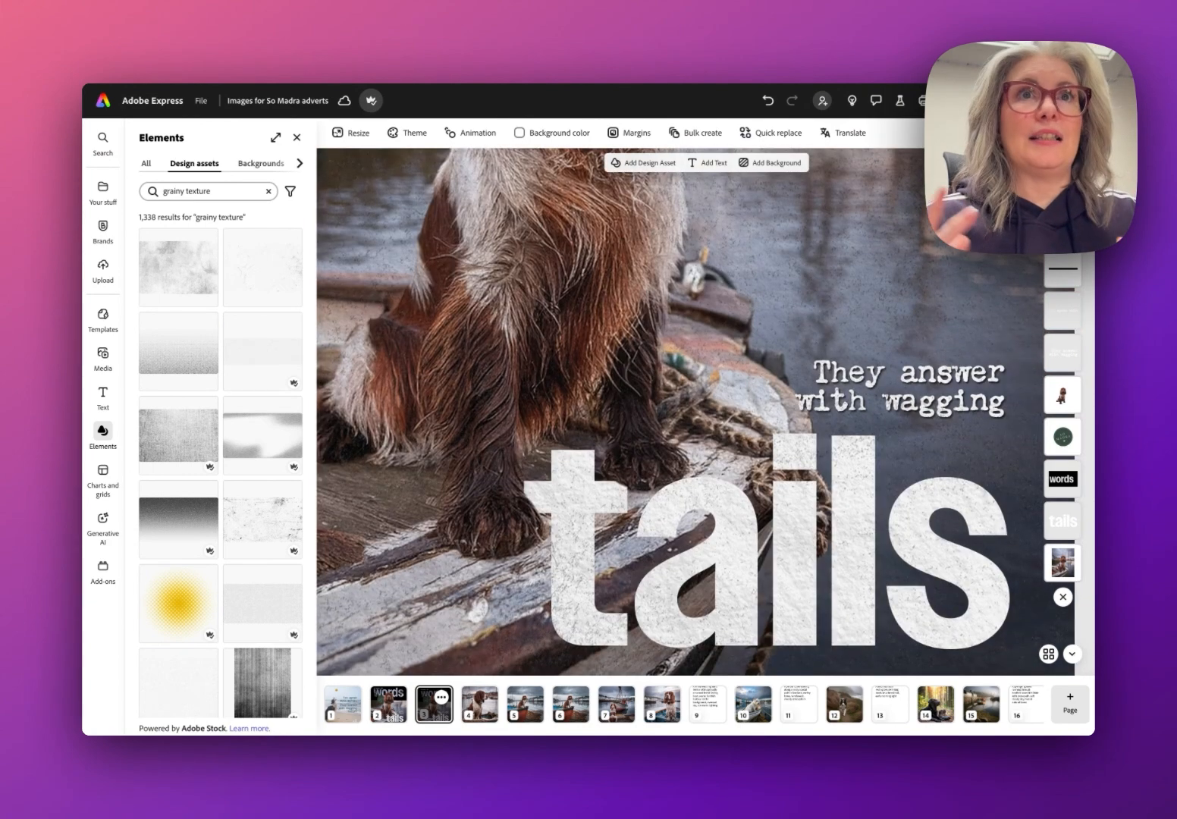
key(super+0)
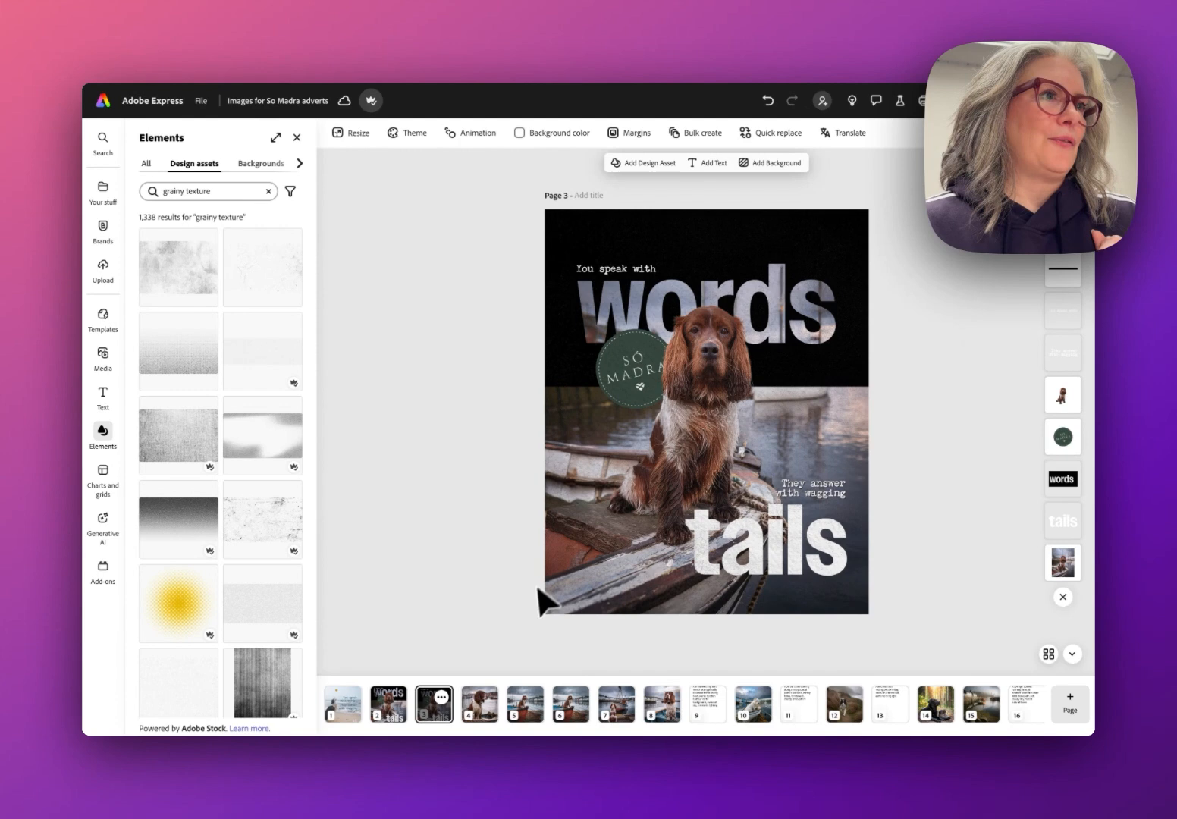
Find the finished husky advert "world goes quiet" in the overview of all pages and open it as page 30
click(482, 712)
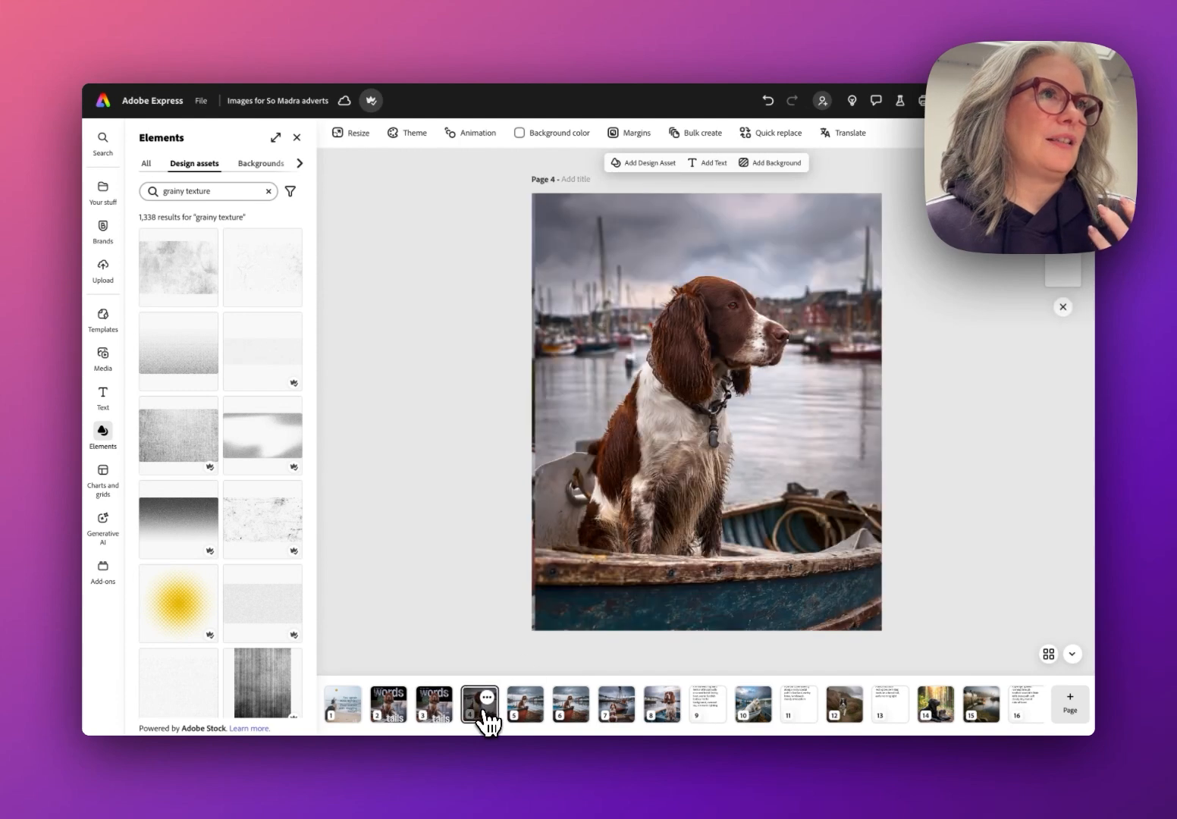
click(448, 709)
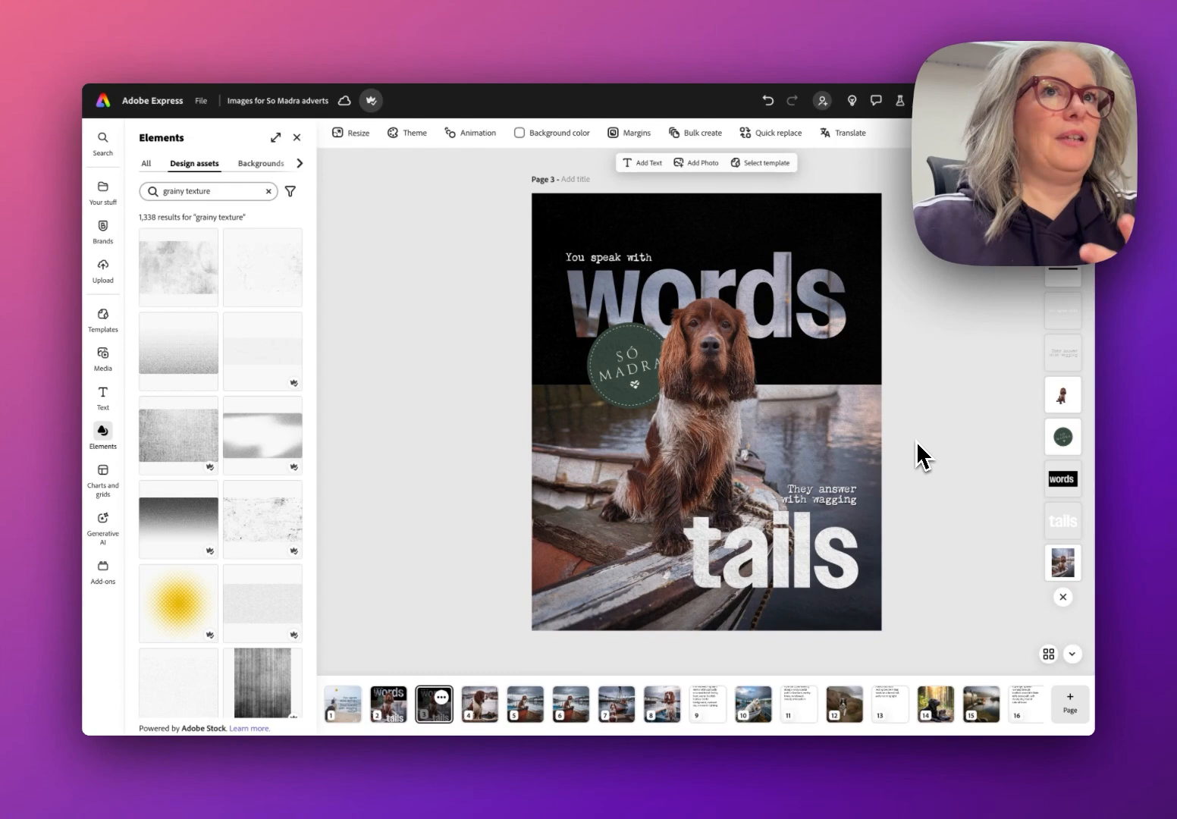
click(1048, 654)
scroll(909, 578, down, 10)
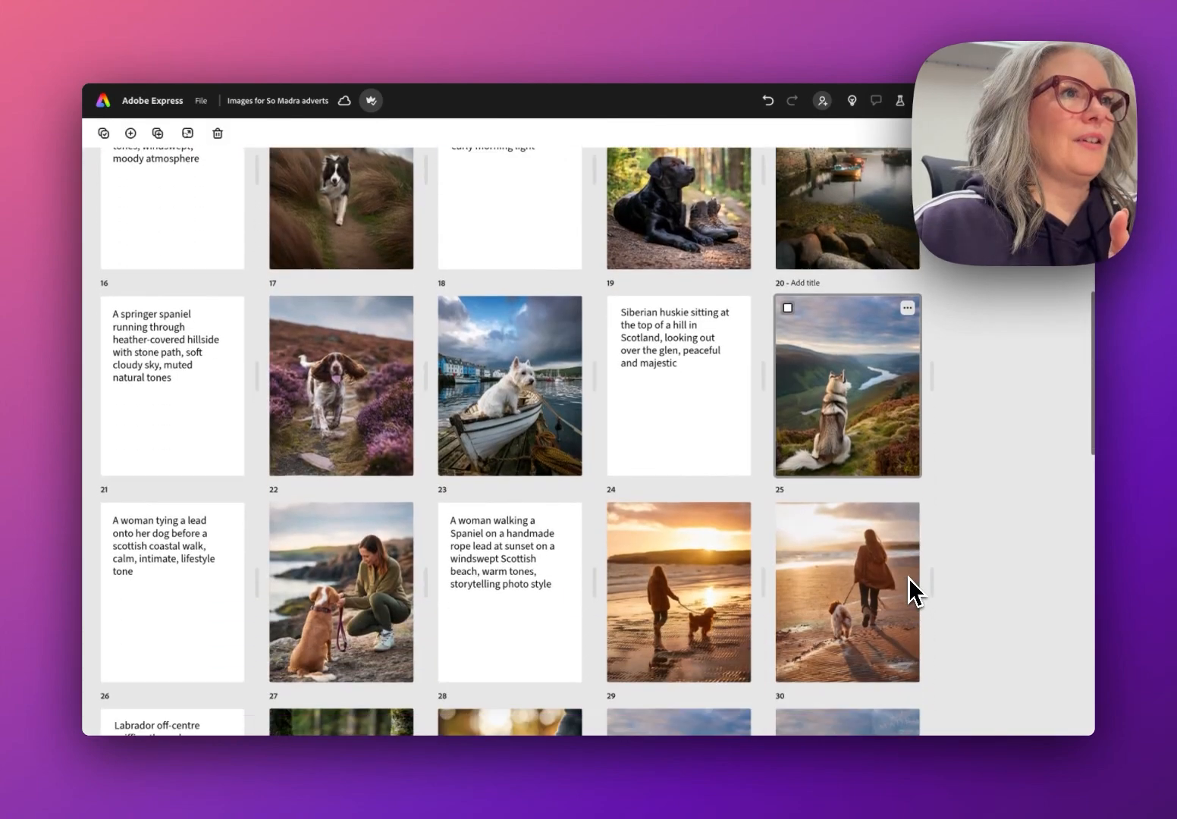
scroll(909, 578, down, 3)
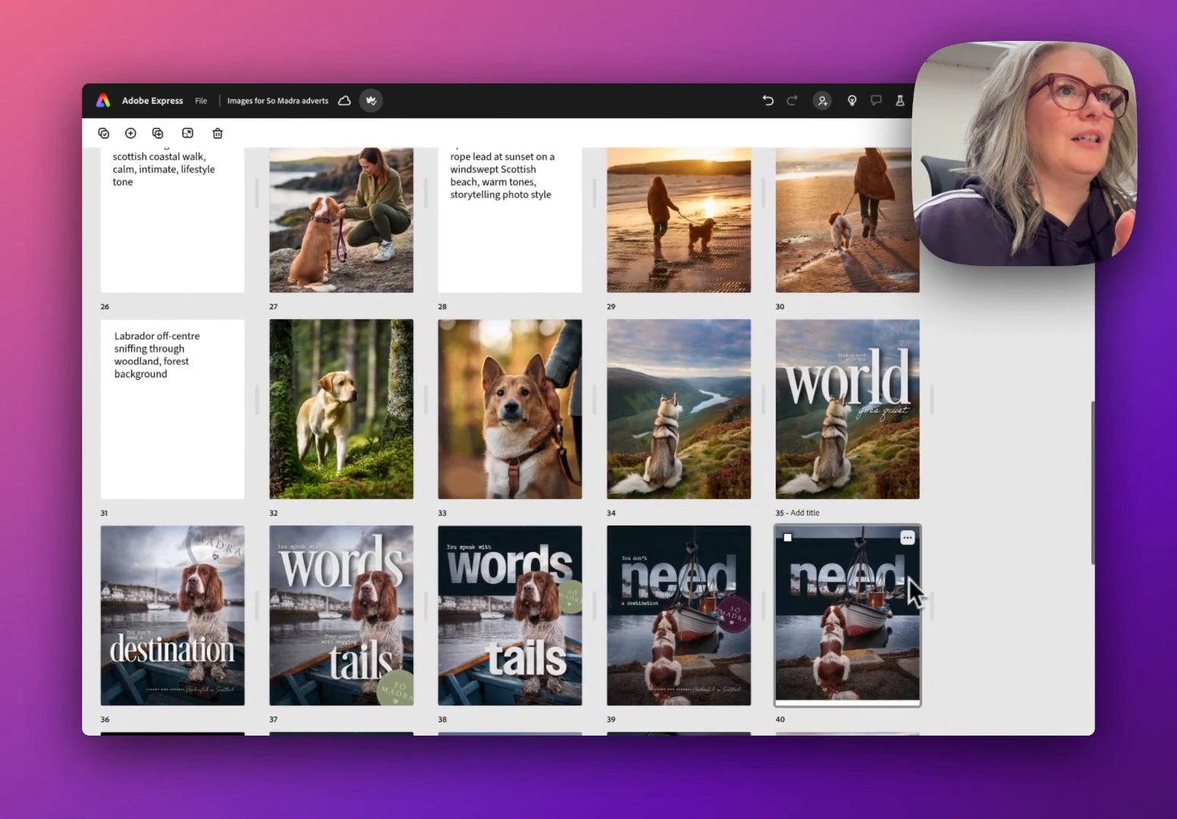
double_click(885, 434)
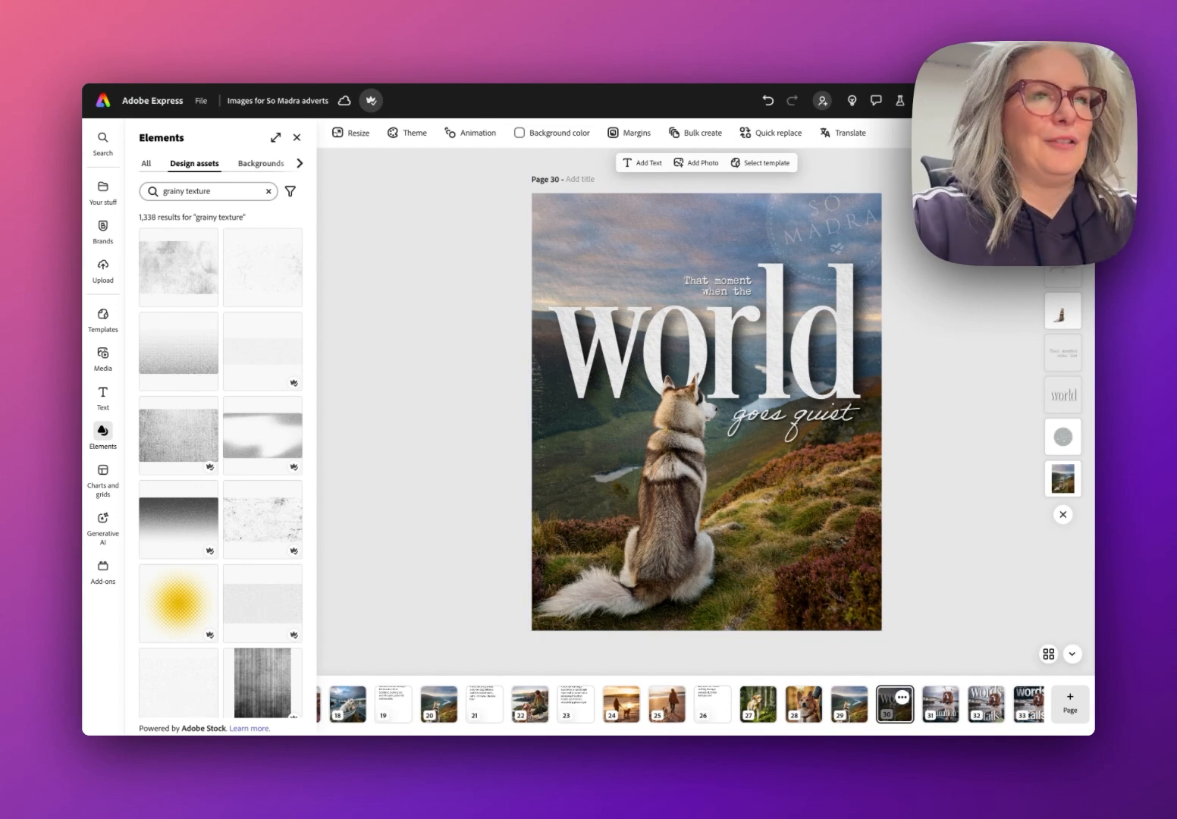
Examine the paper and speckle textures up close on page 30's "world" lettering and around the husky
key(super+equal)
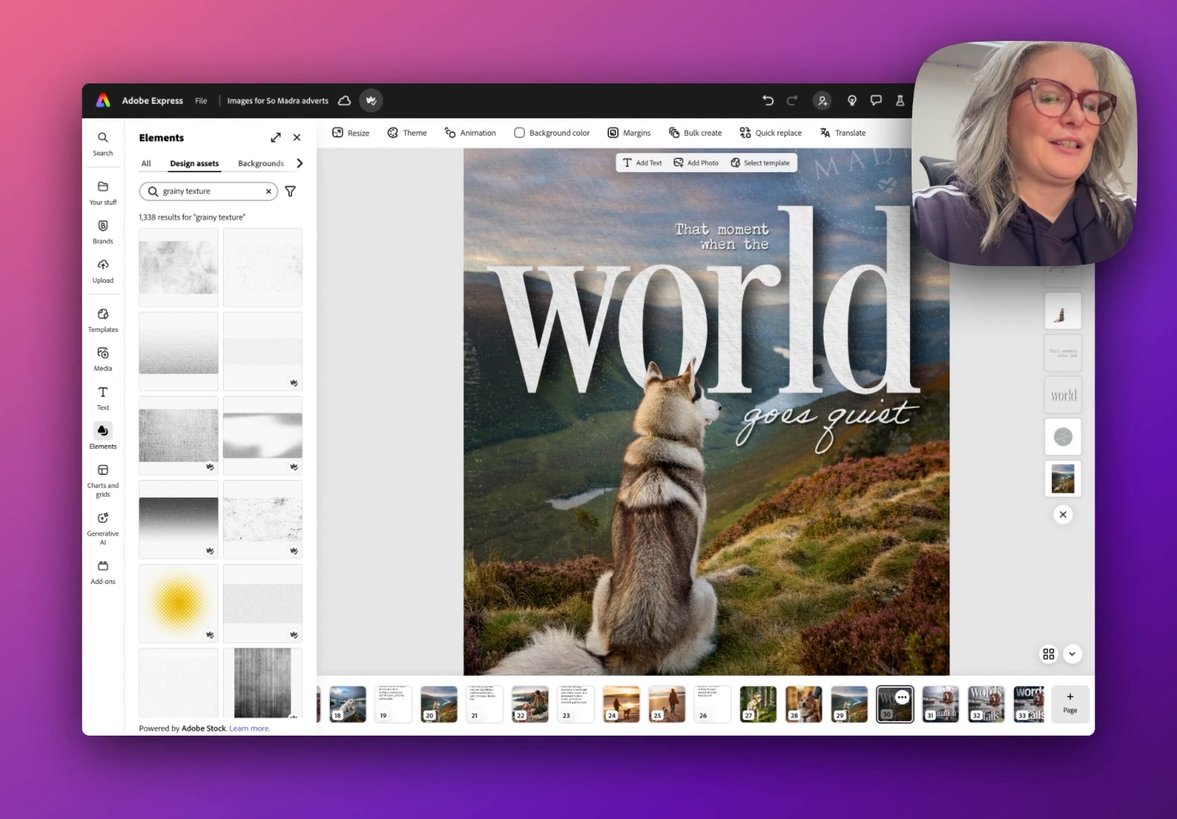
key(super+equal)
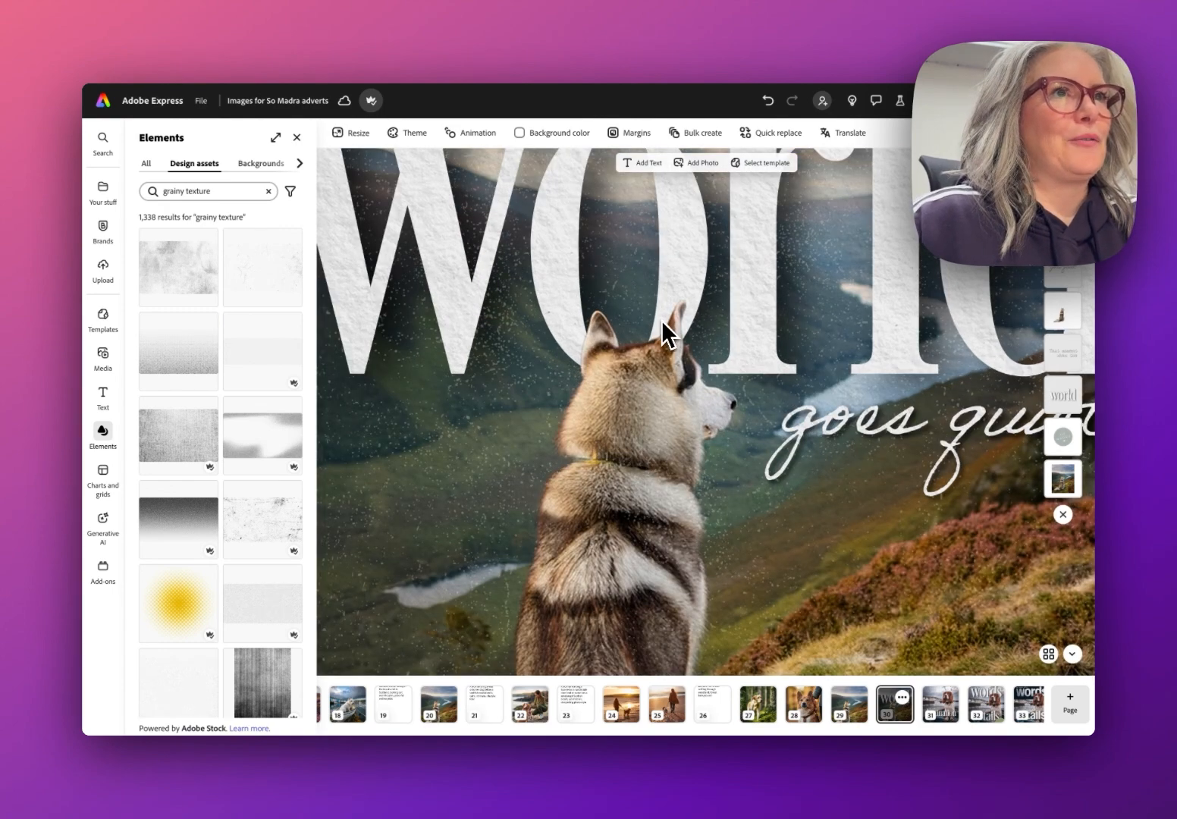
scroll(664, 322, up, 3)
scroll(666, 326, right, 1)
key(super+0)
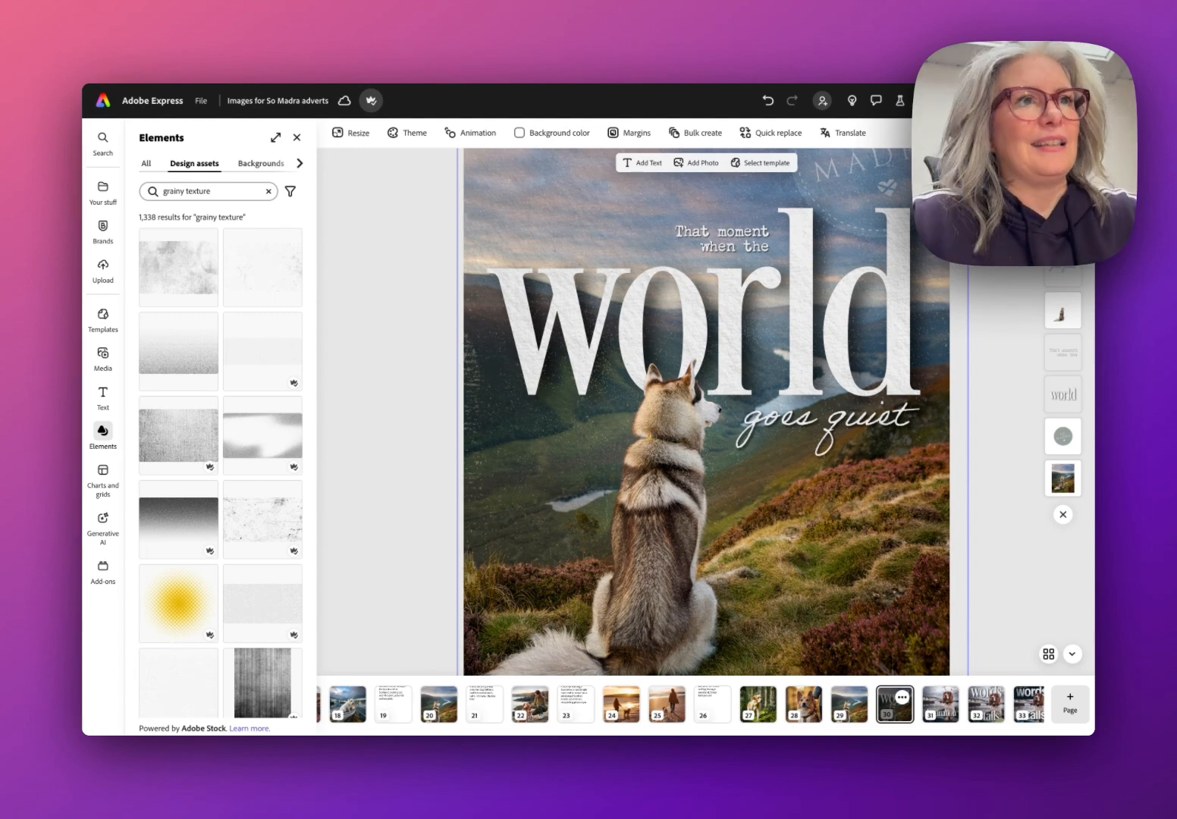
Compare the Normal and Screen blends on page 30's full-page texture overlay, and set it to 30% opacity with the Screen blend
scroll(713, 280, down, 2)
click(876, 368)
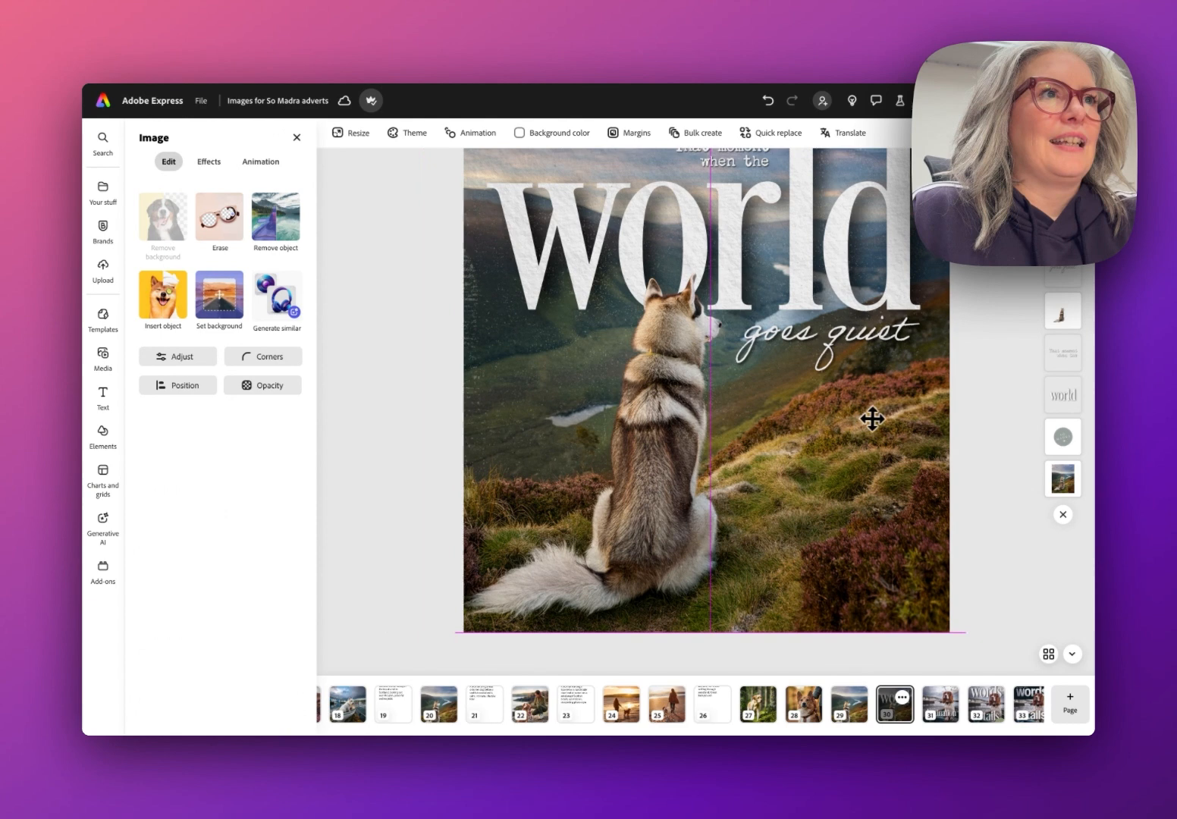
drag(873, 418, 894, 390)
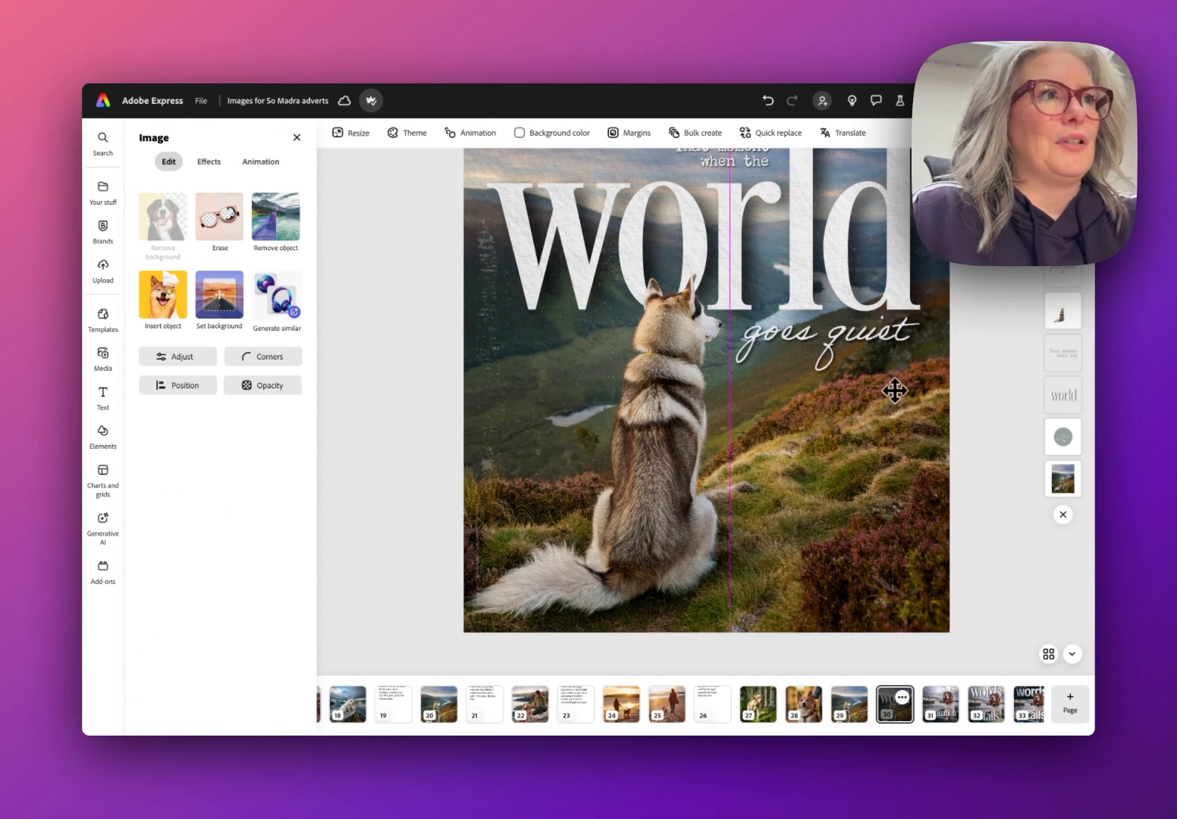
click(272, 387)
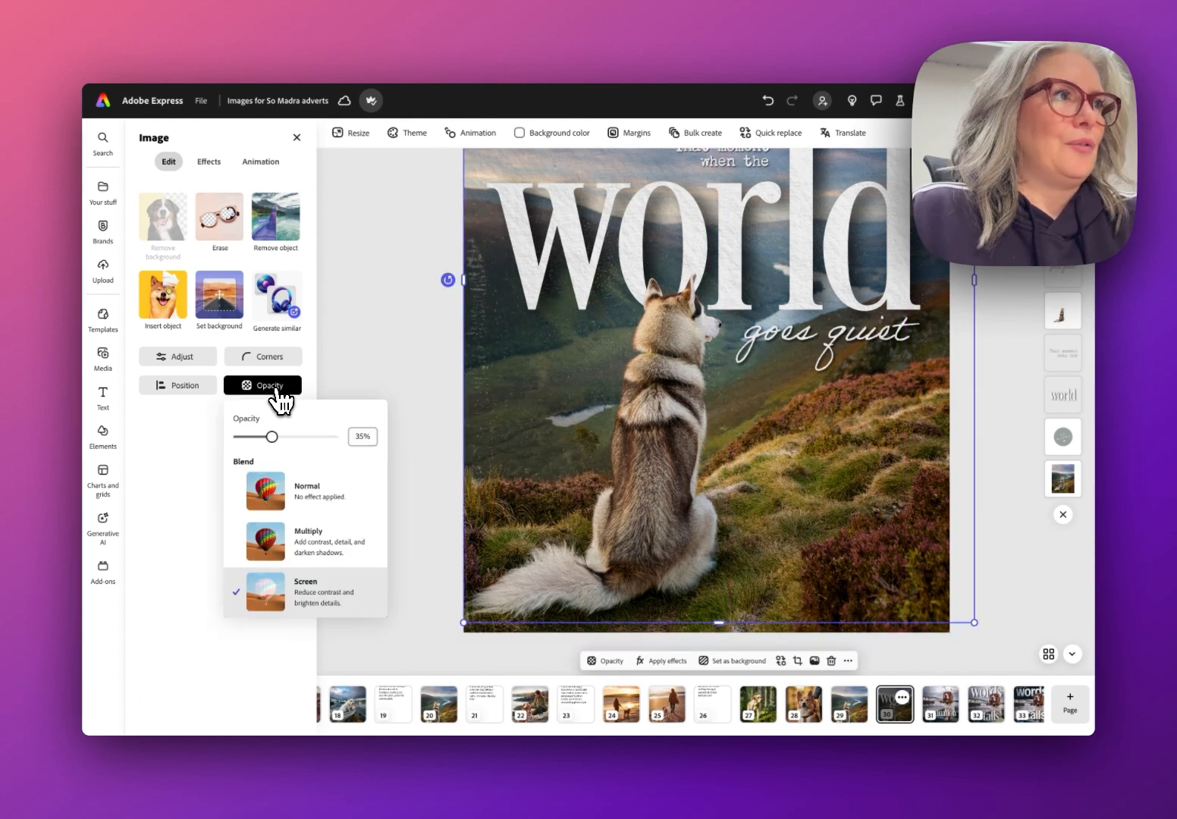
click(280, 501)
mouse_move(271, 437)
mouse_down()
mouse_move(353, 446)
mouse_move(266, 438)
mouse_up()
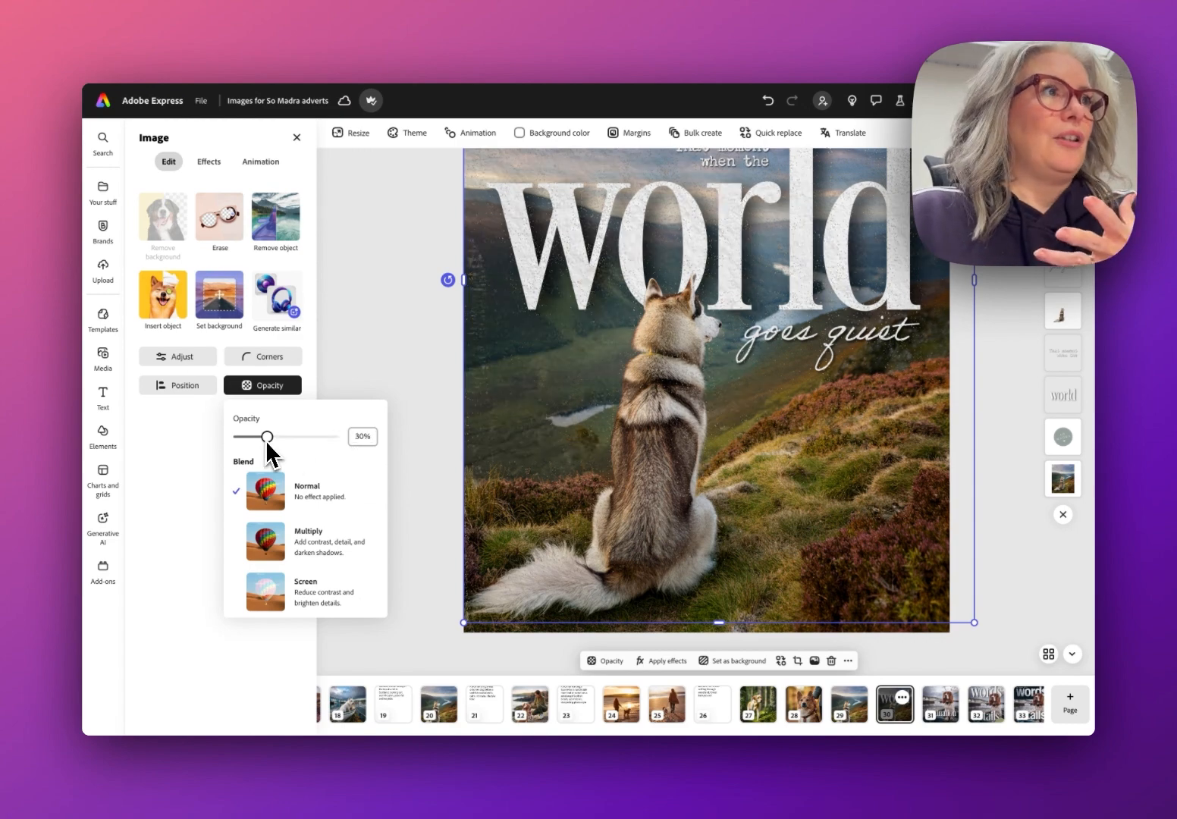
click(307, 590)
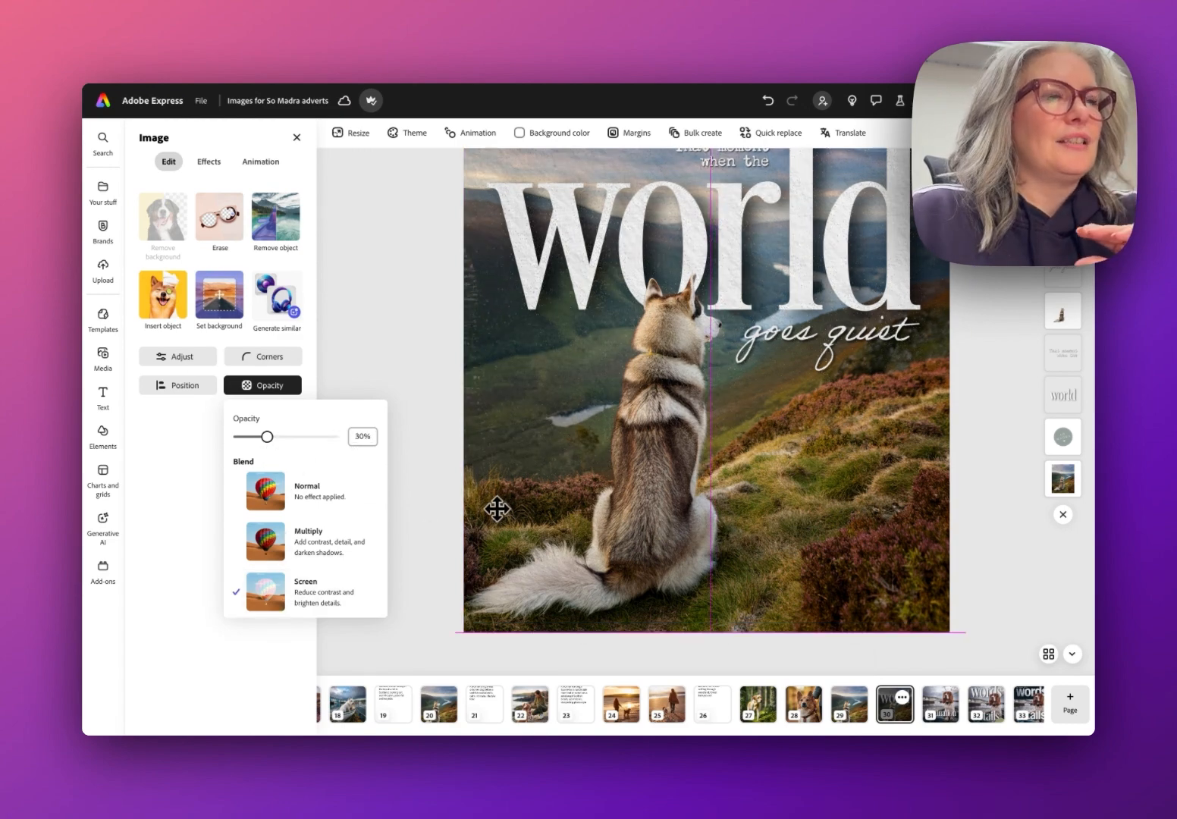
click(393, 397)
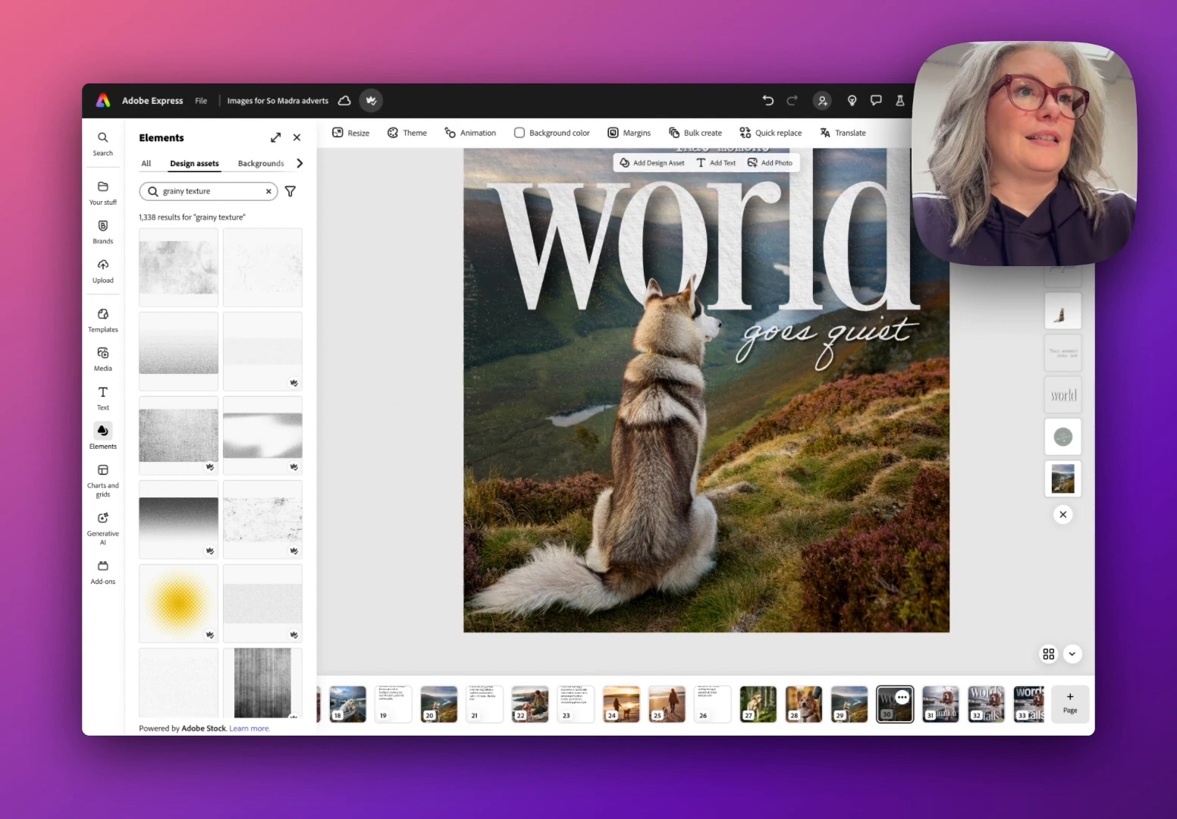
Open page 32's spaniel advert and examine the textures up close on the harbour photo, the "tails" lettering and the green badge
click(885, 697)
click(936, 710)
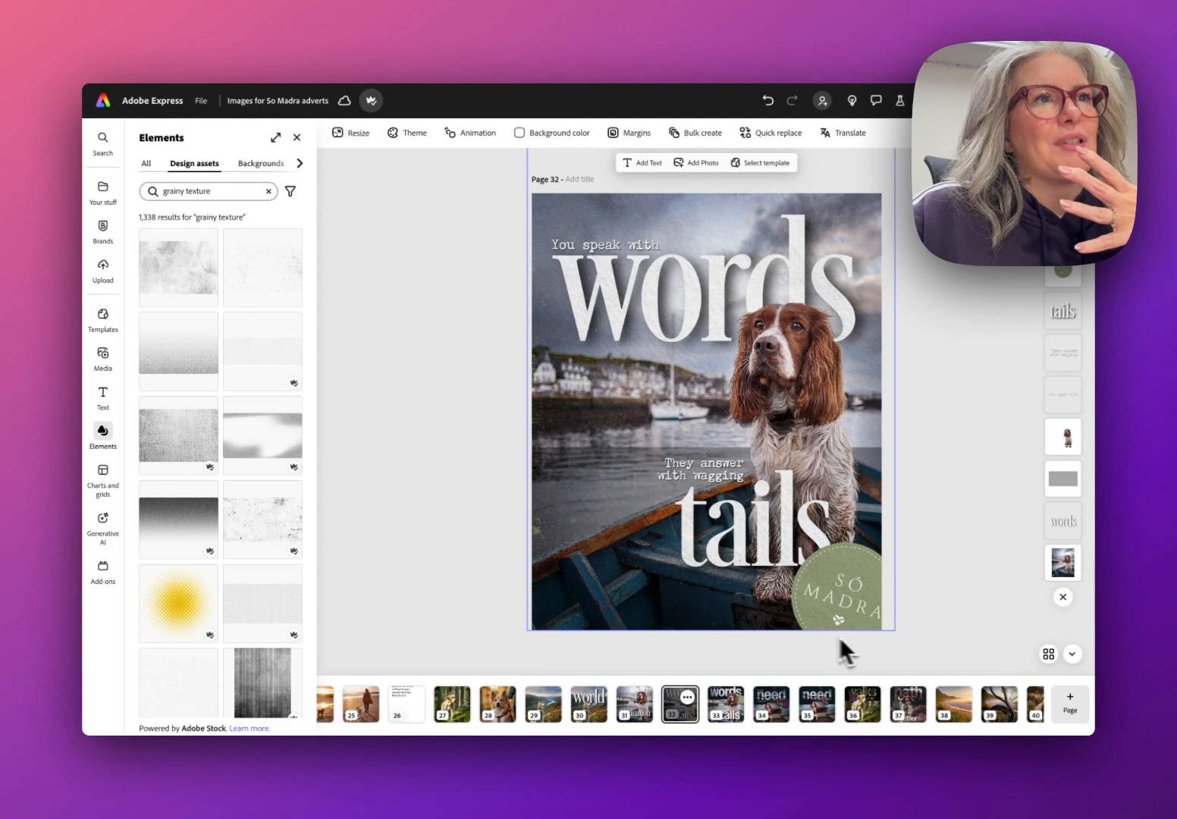
key(super+plus)
key(super+plus)
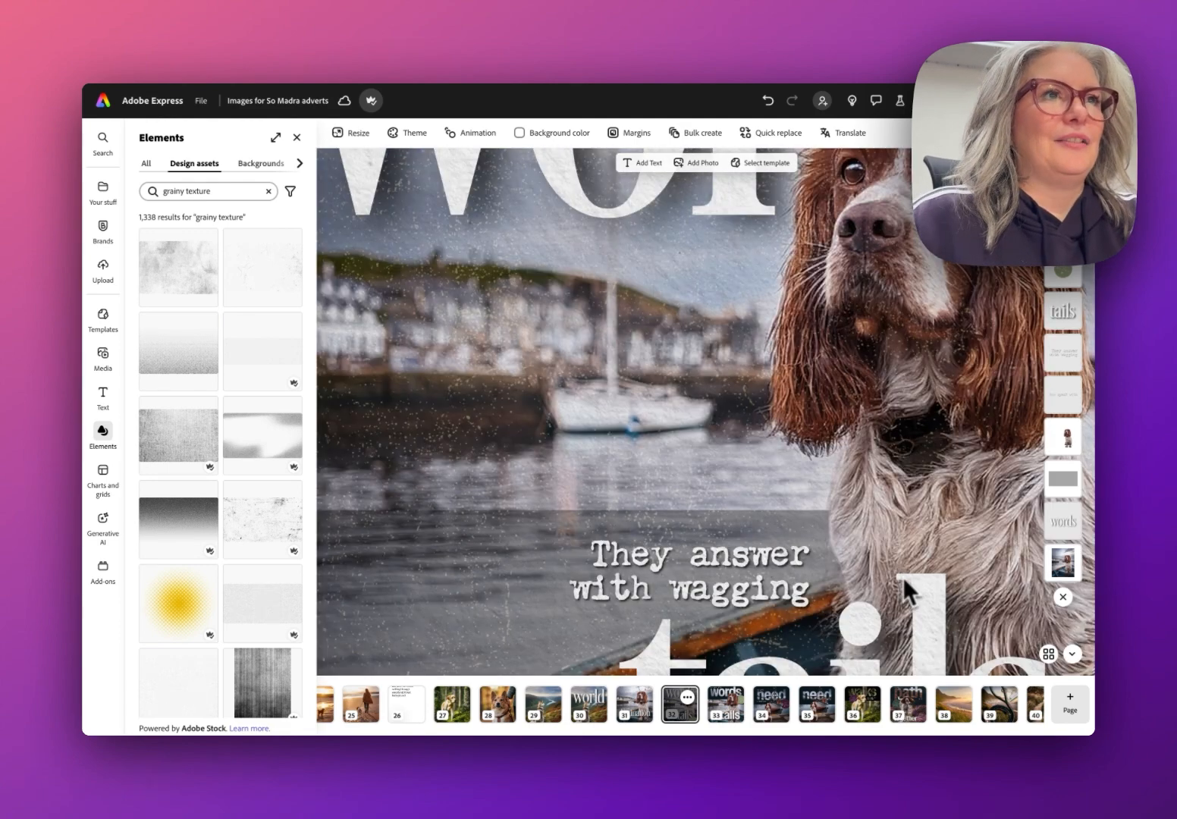
scroll(902, 577, down, 5)
scroll(902, 578, right, 2)
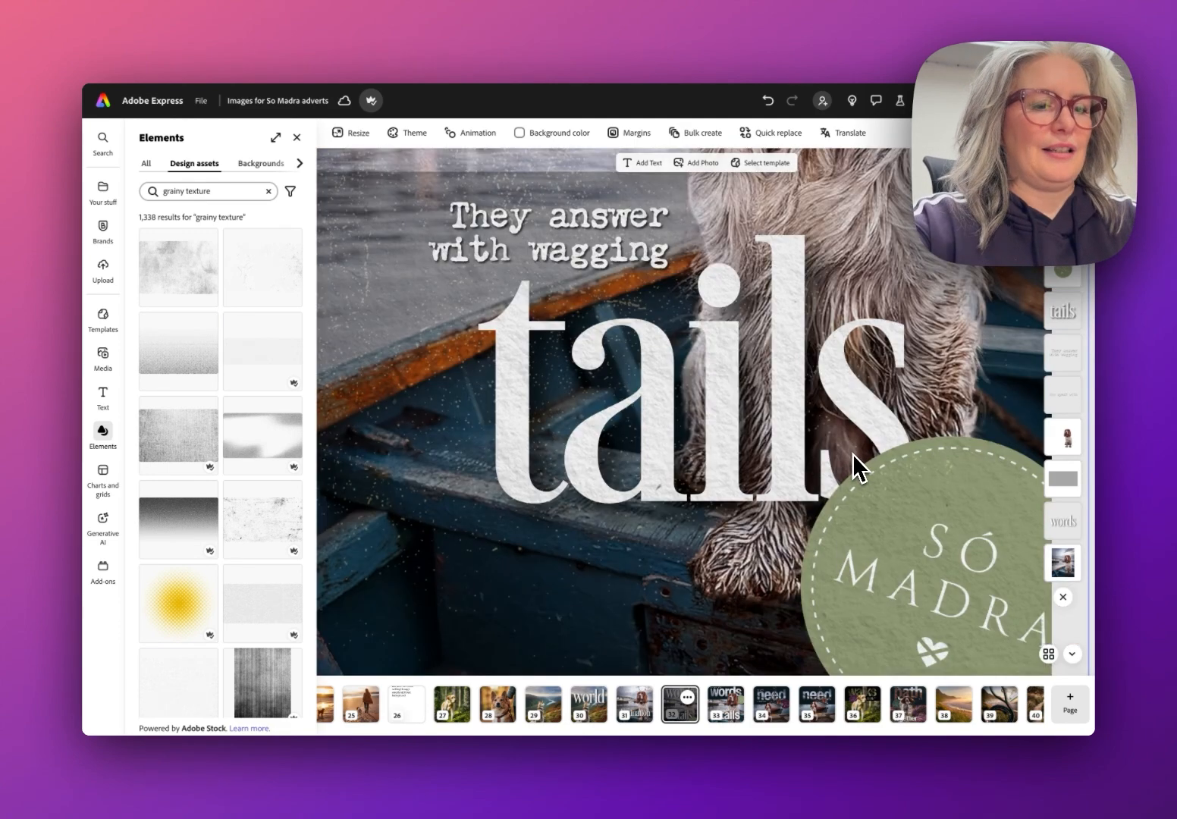
Review the other adverts, including "need" on page 34, "walks" on page 36, "inspired" on page 44 and "Crafted" on page 45
click(730, 707)
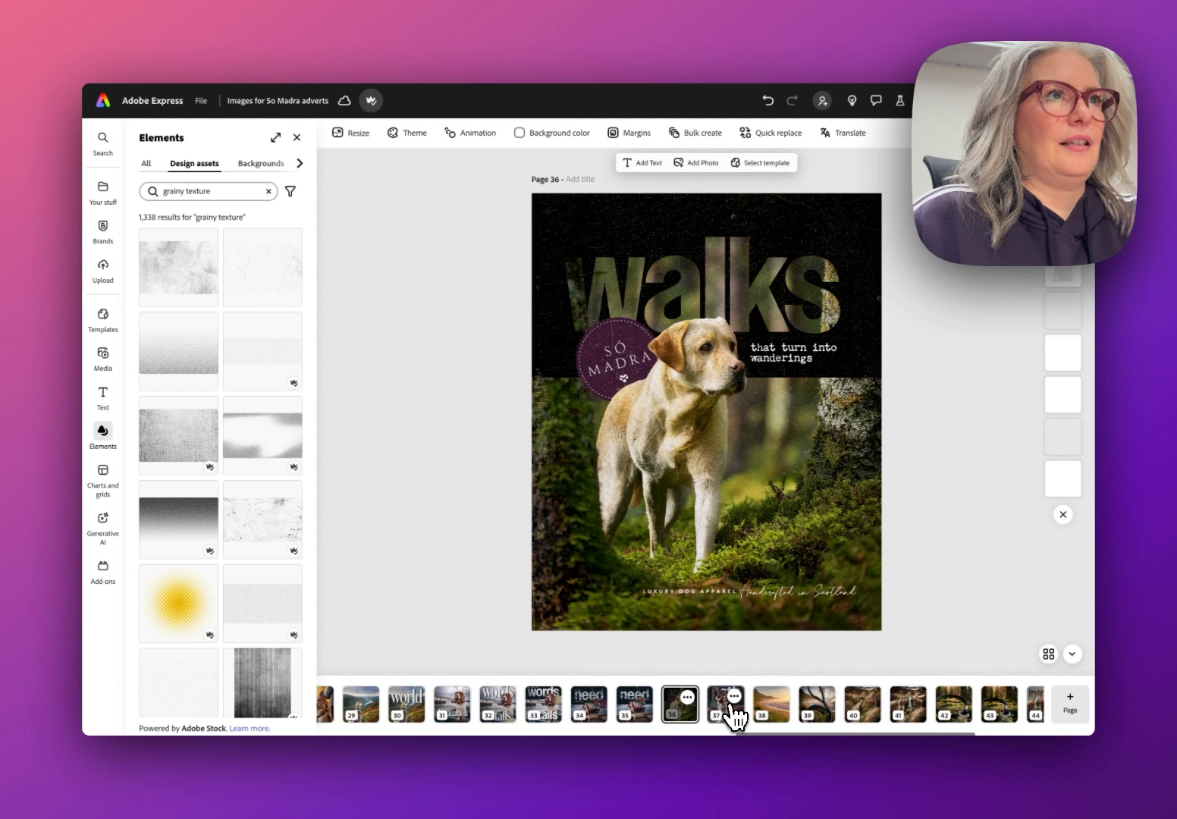
click(595, 706)
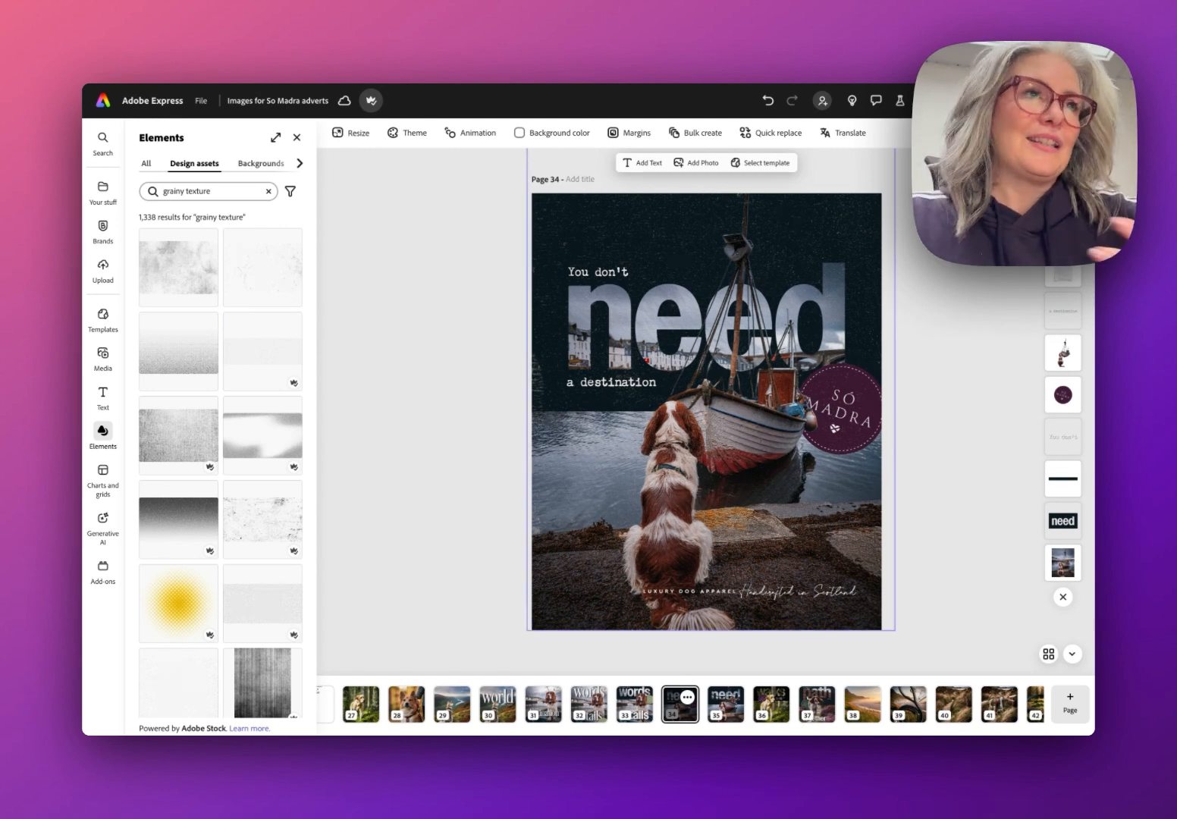
click(764, 716)
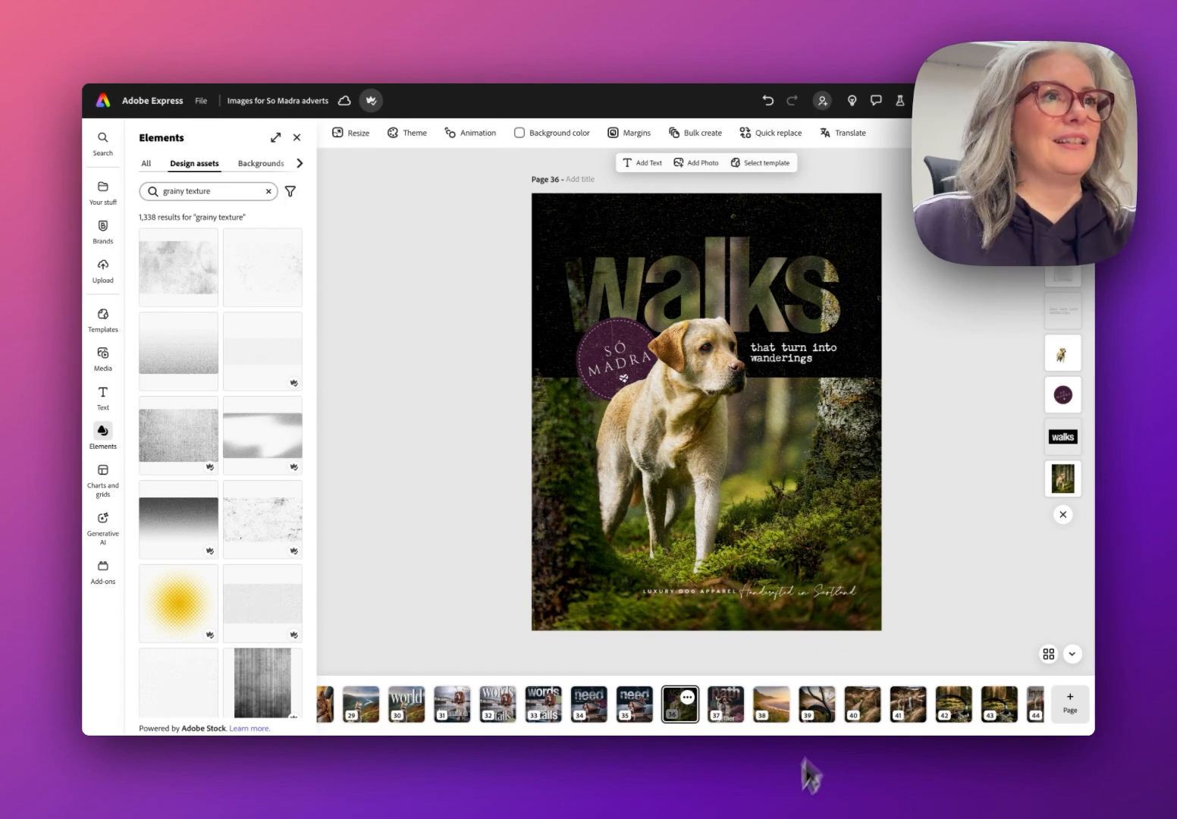
click(734, 716)
click(862, 722)
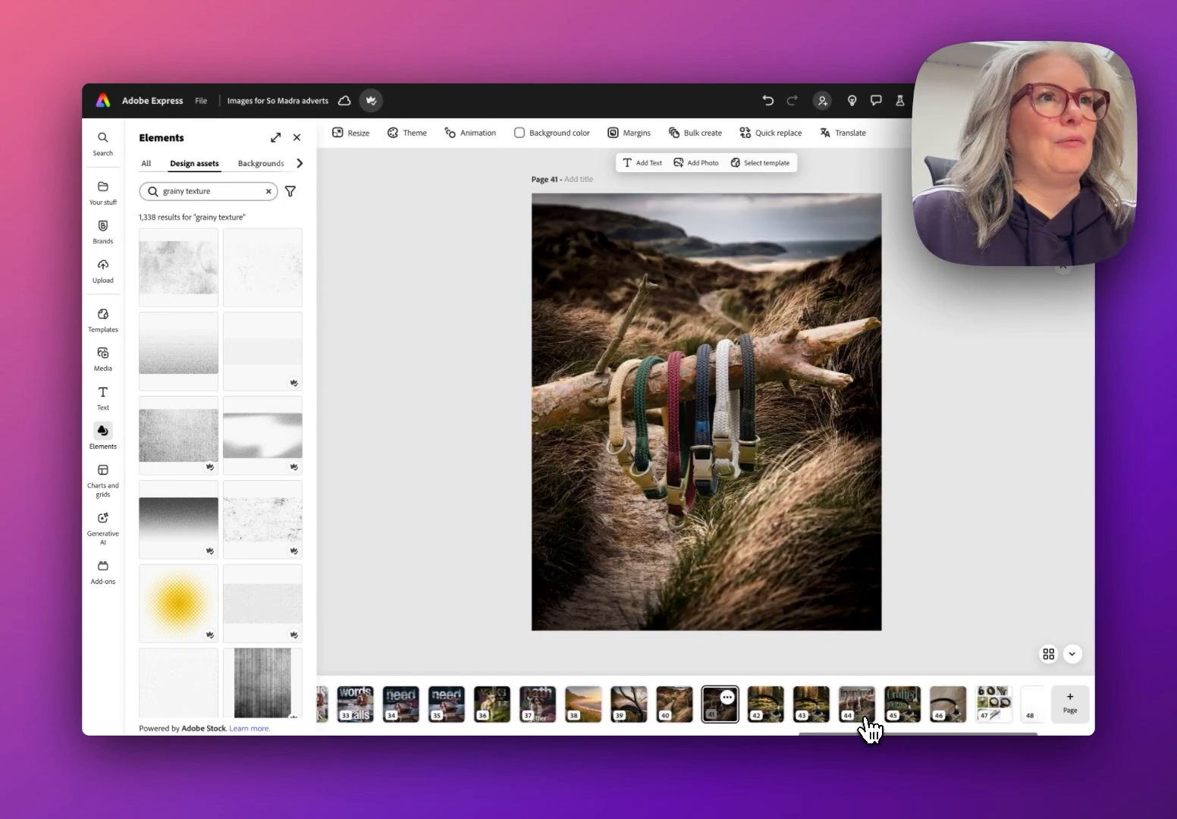
click(829, 722)
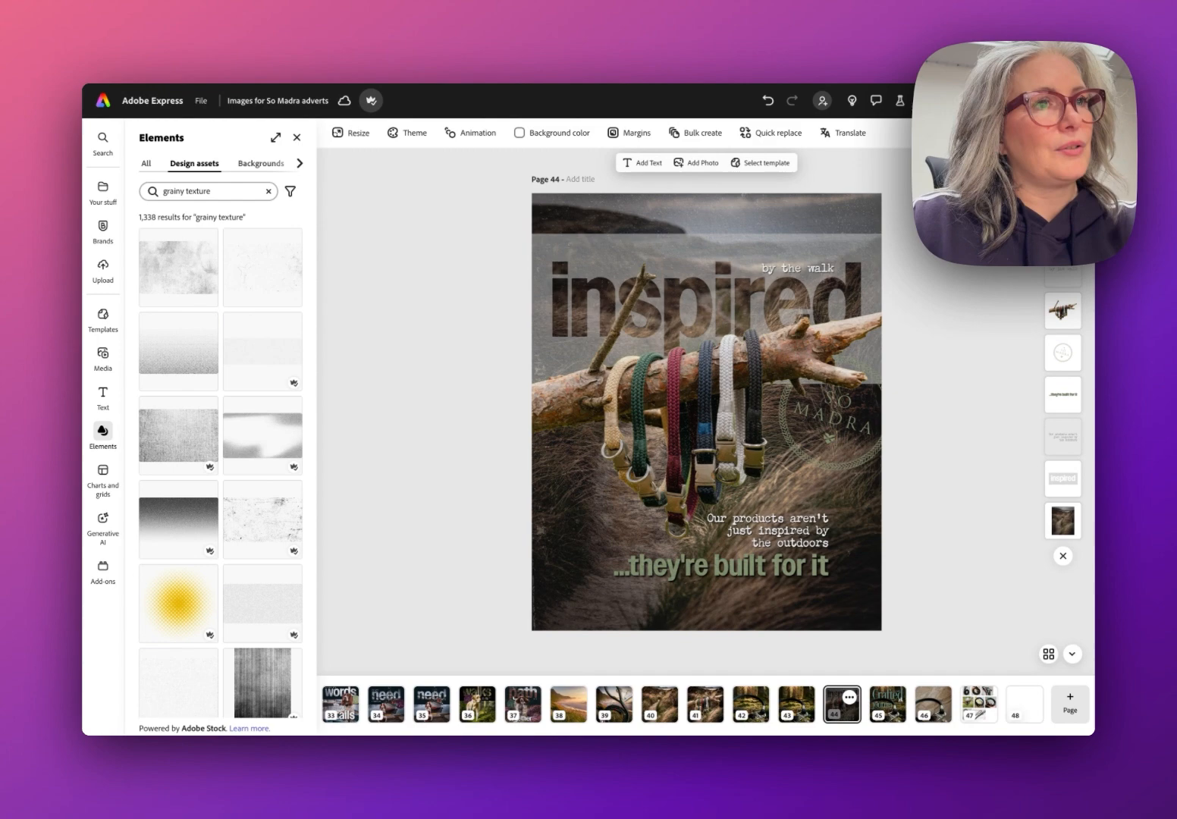
key(Right)
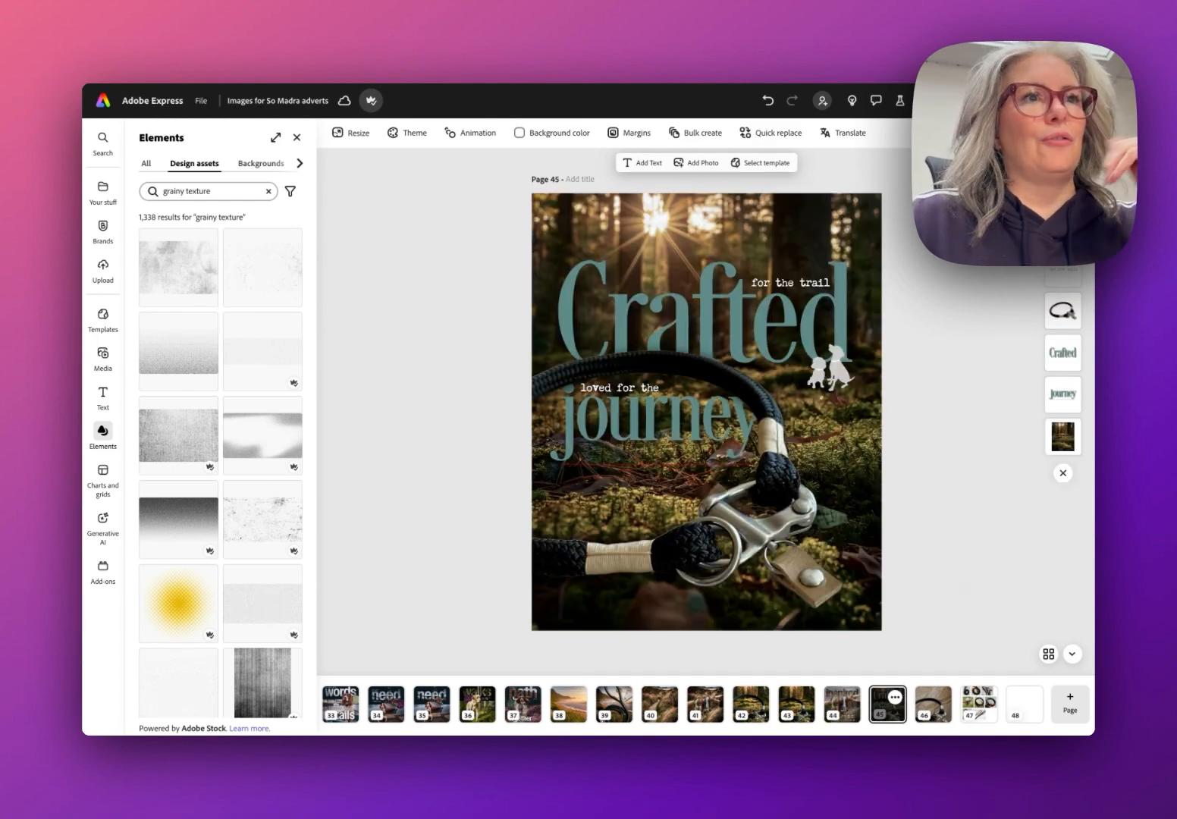